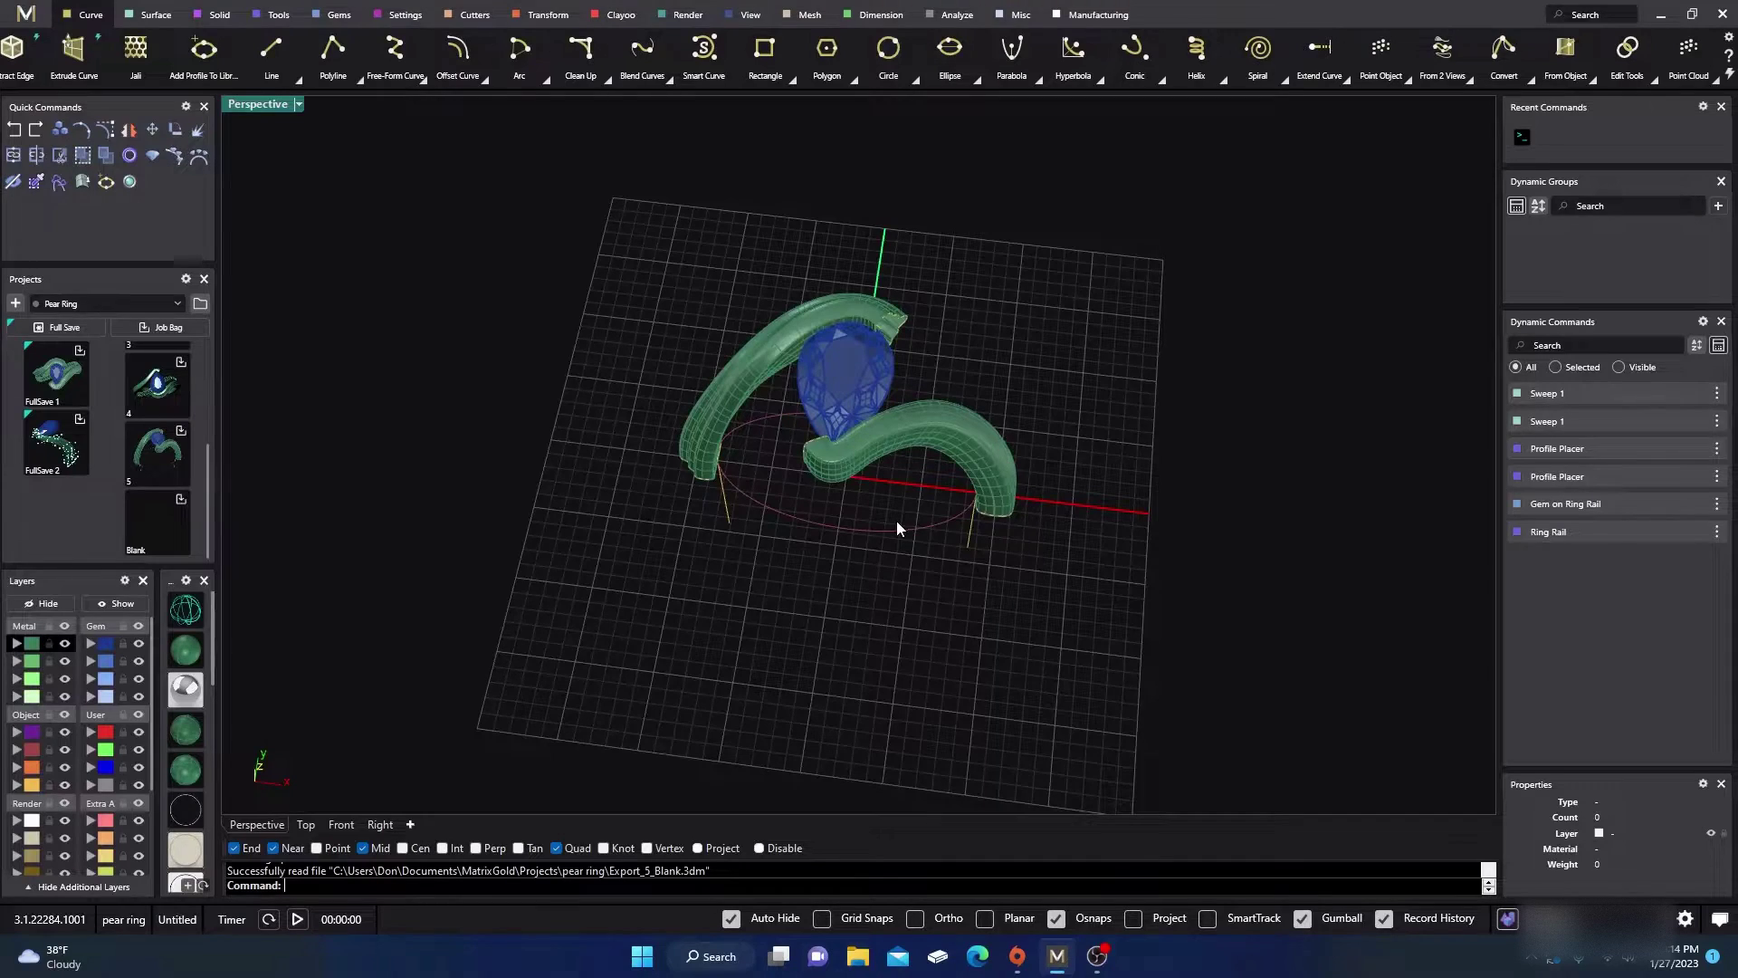
Step: Examine the pear ring's two bands and gem in the four-view layout and from several angles in Perspective
double_click(276, 107)
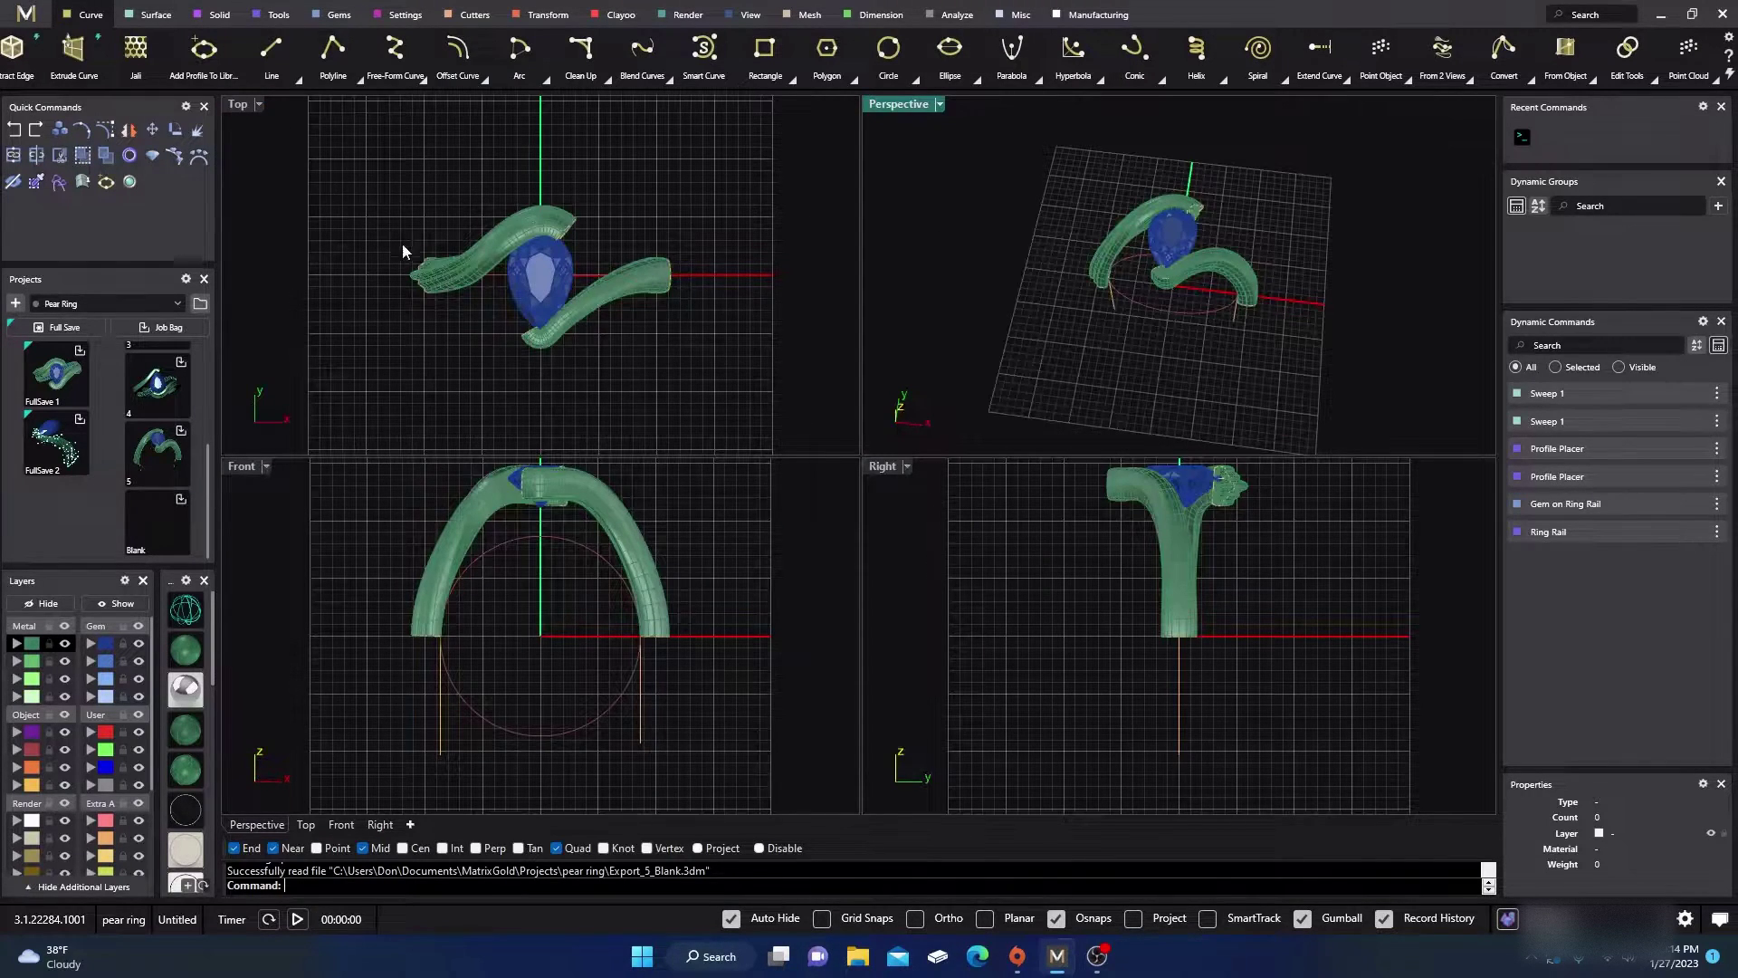
right_click_drag(650, 509, 627, 582)
right_click_drag(537, 681, 563, 658)
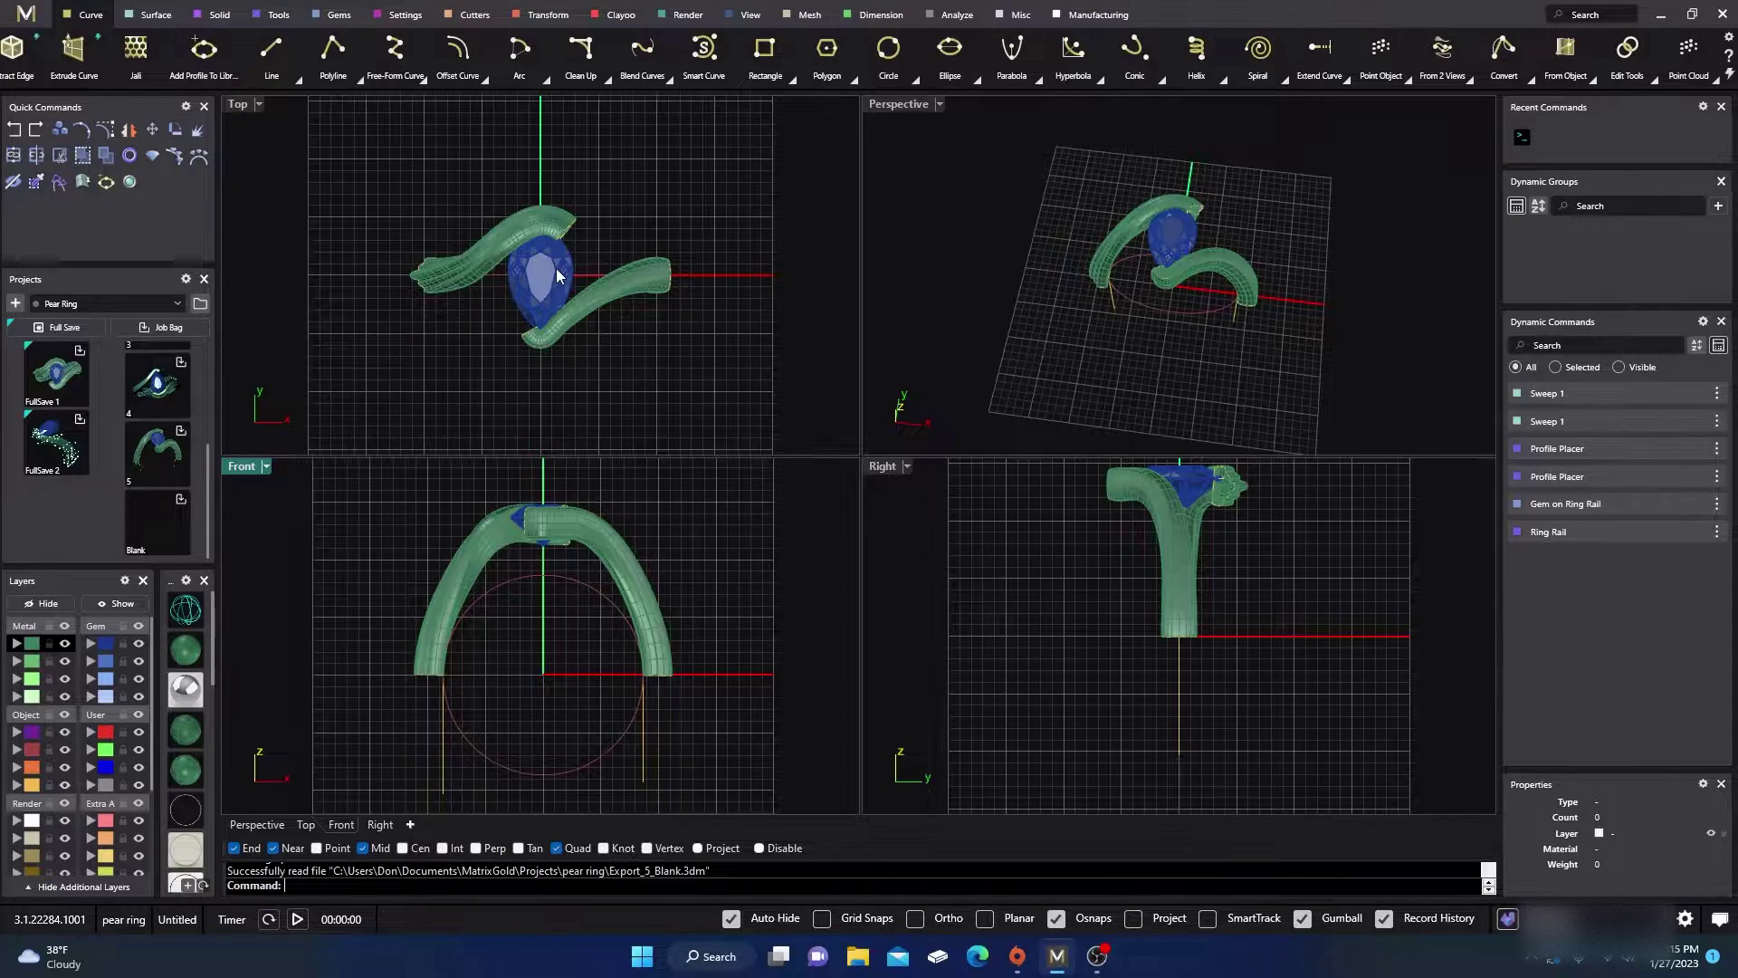
scroll(556, 268, "up", 2)
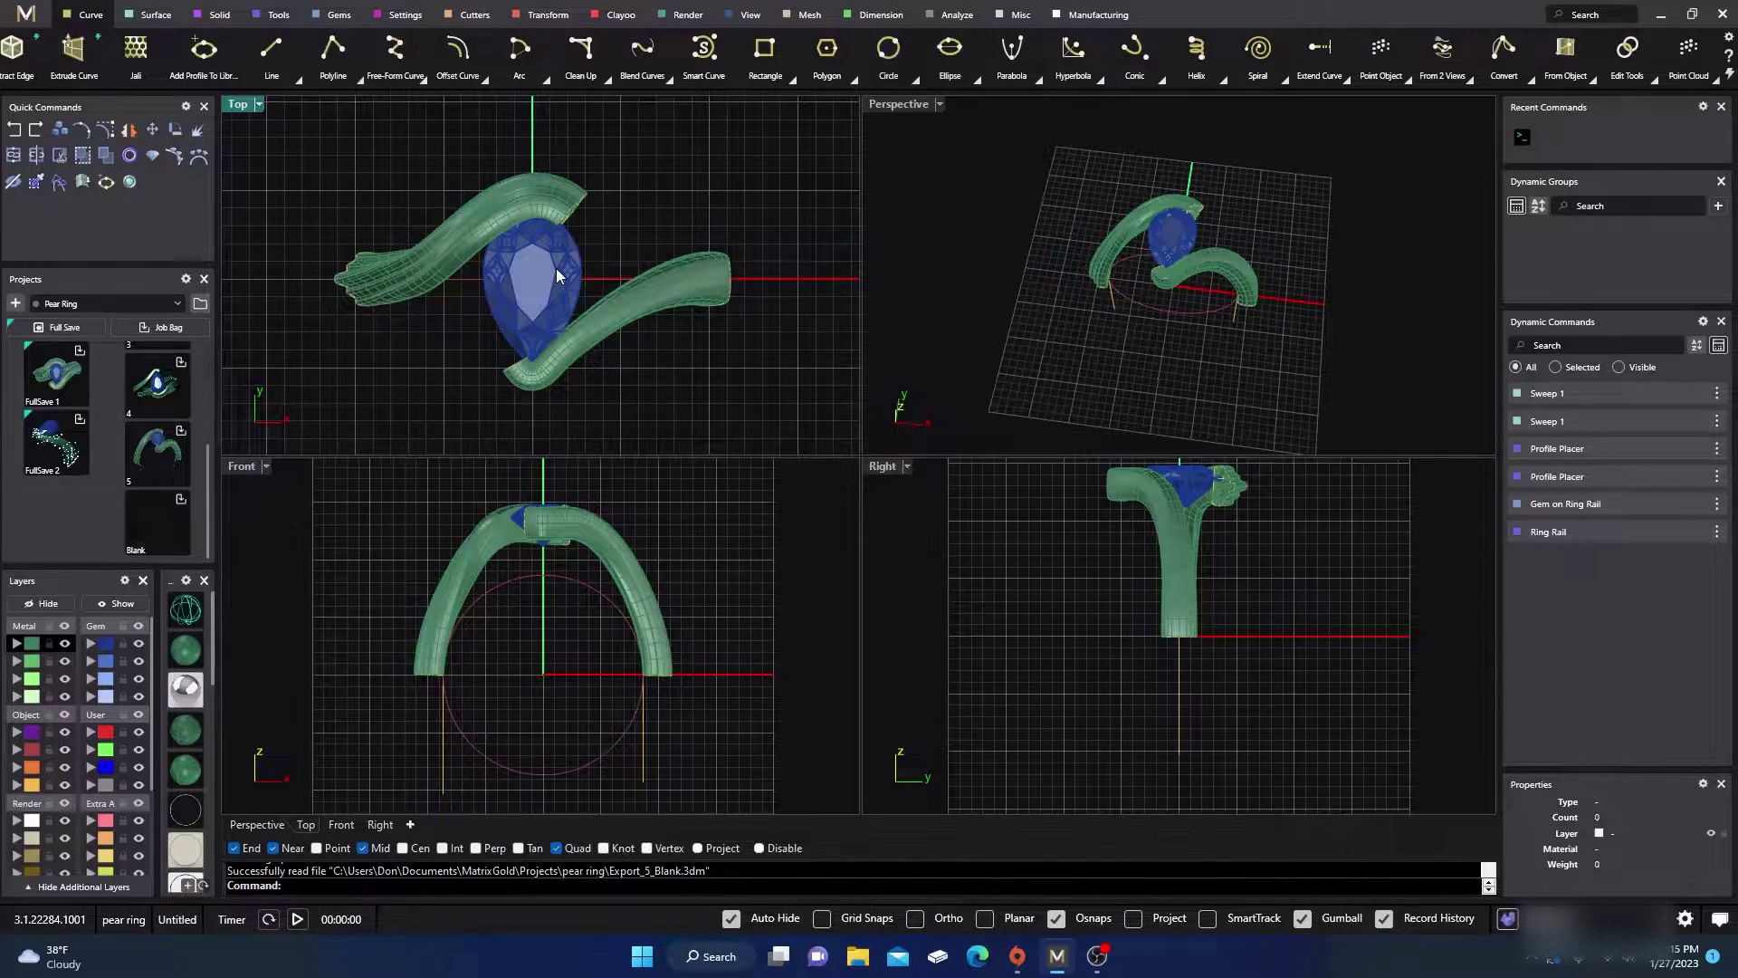
double_click(896, 104)
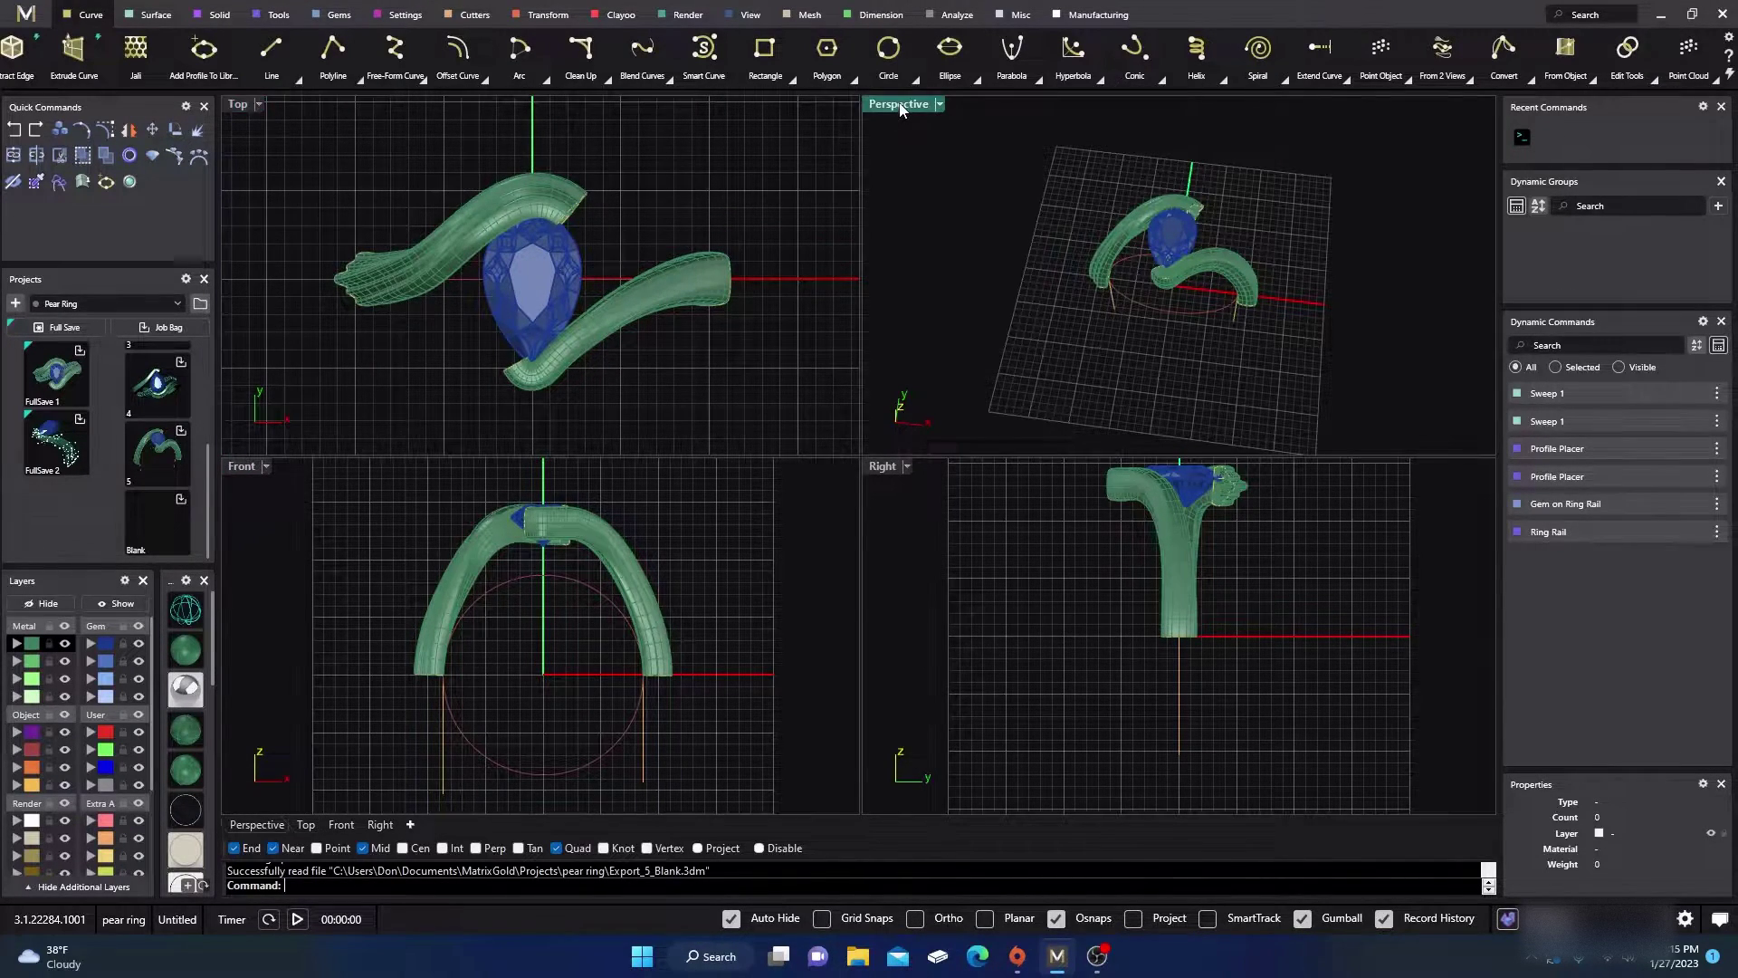
right_click_drag(826, 220, 753, 471)
scroll(848, 419, "up", 5)
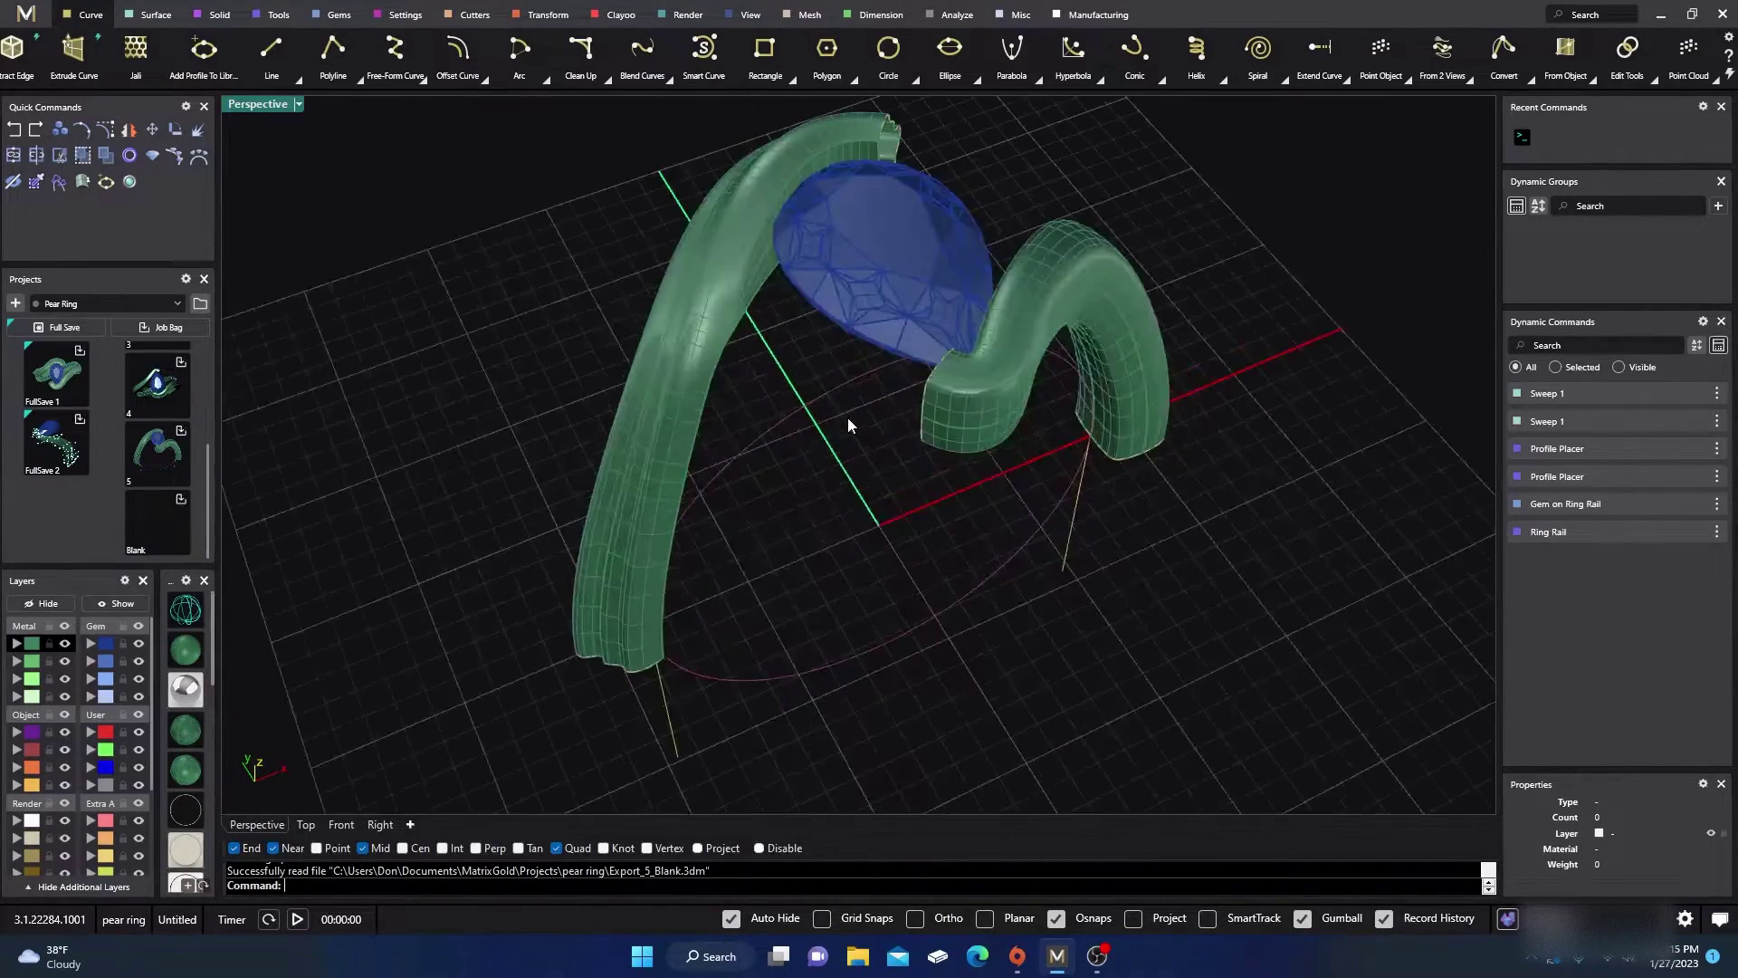
scroll(851, 422, "down", 6)
right_click_drag(860, 442, 792, 437)
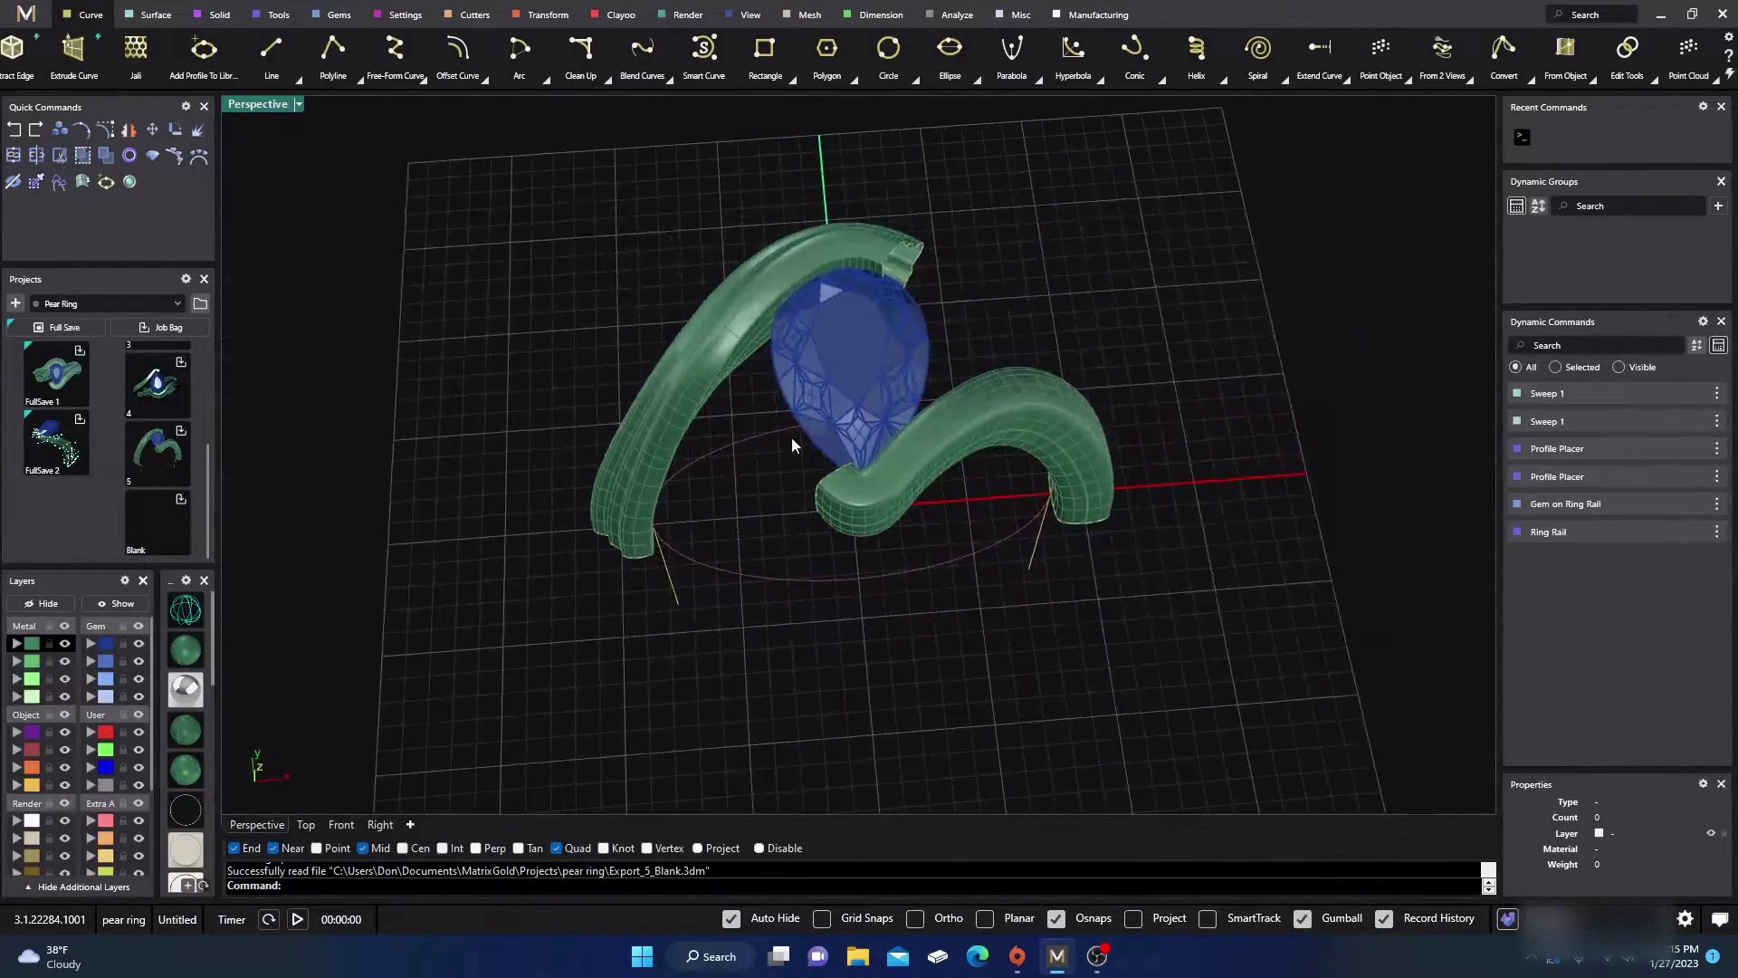
scroll(792, 436, "down", 4)
double_click(252, 106)
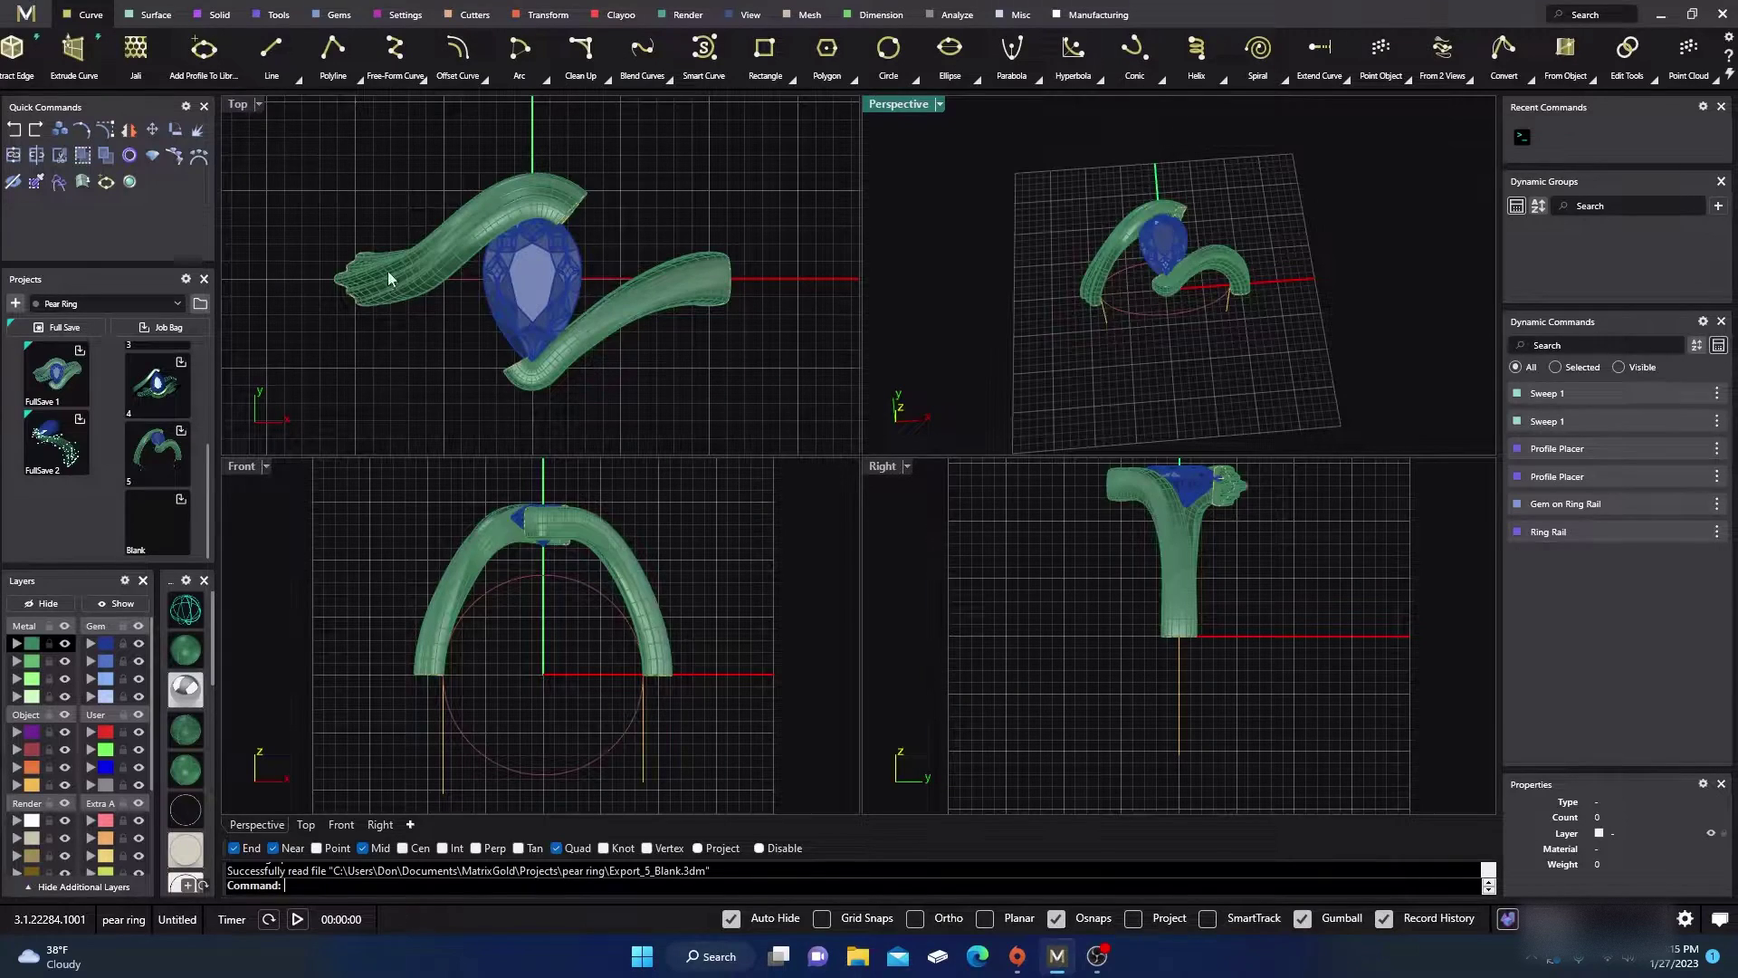
Step: Switch the viewports to wireframe display and show the lower band's end at the gem's tip in the Top view
left_click(180, 610)
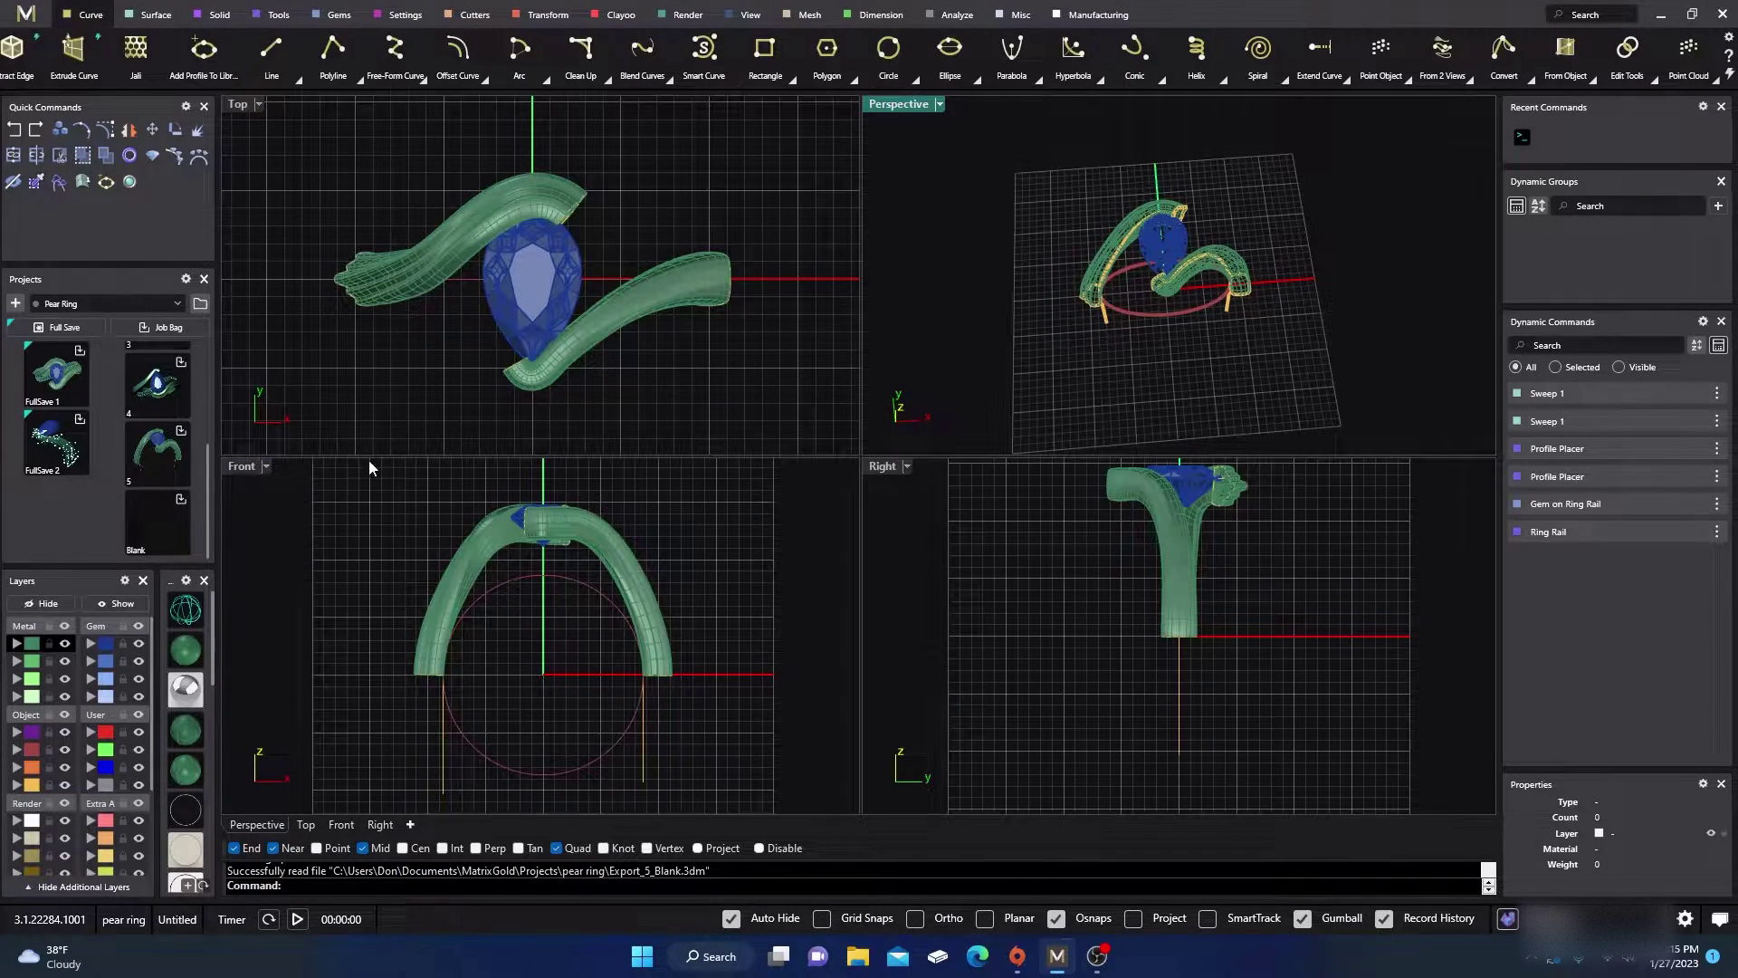
left_click(186, 611)
scroll(508, 377, "up", 3)
scroll(538, 362, "up", 6)
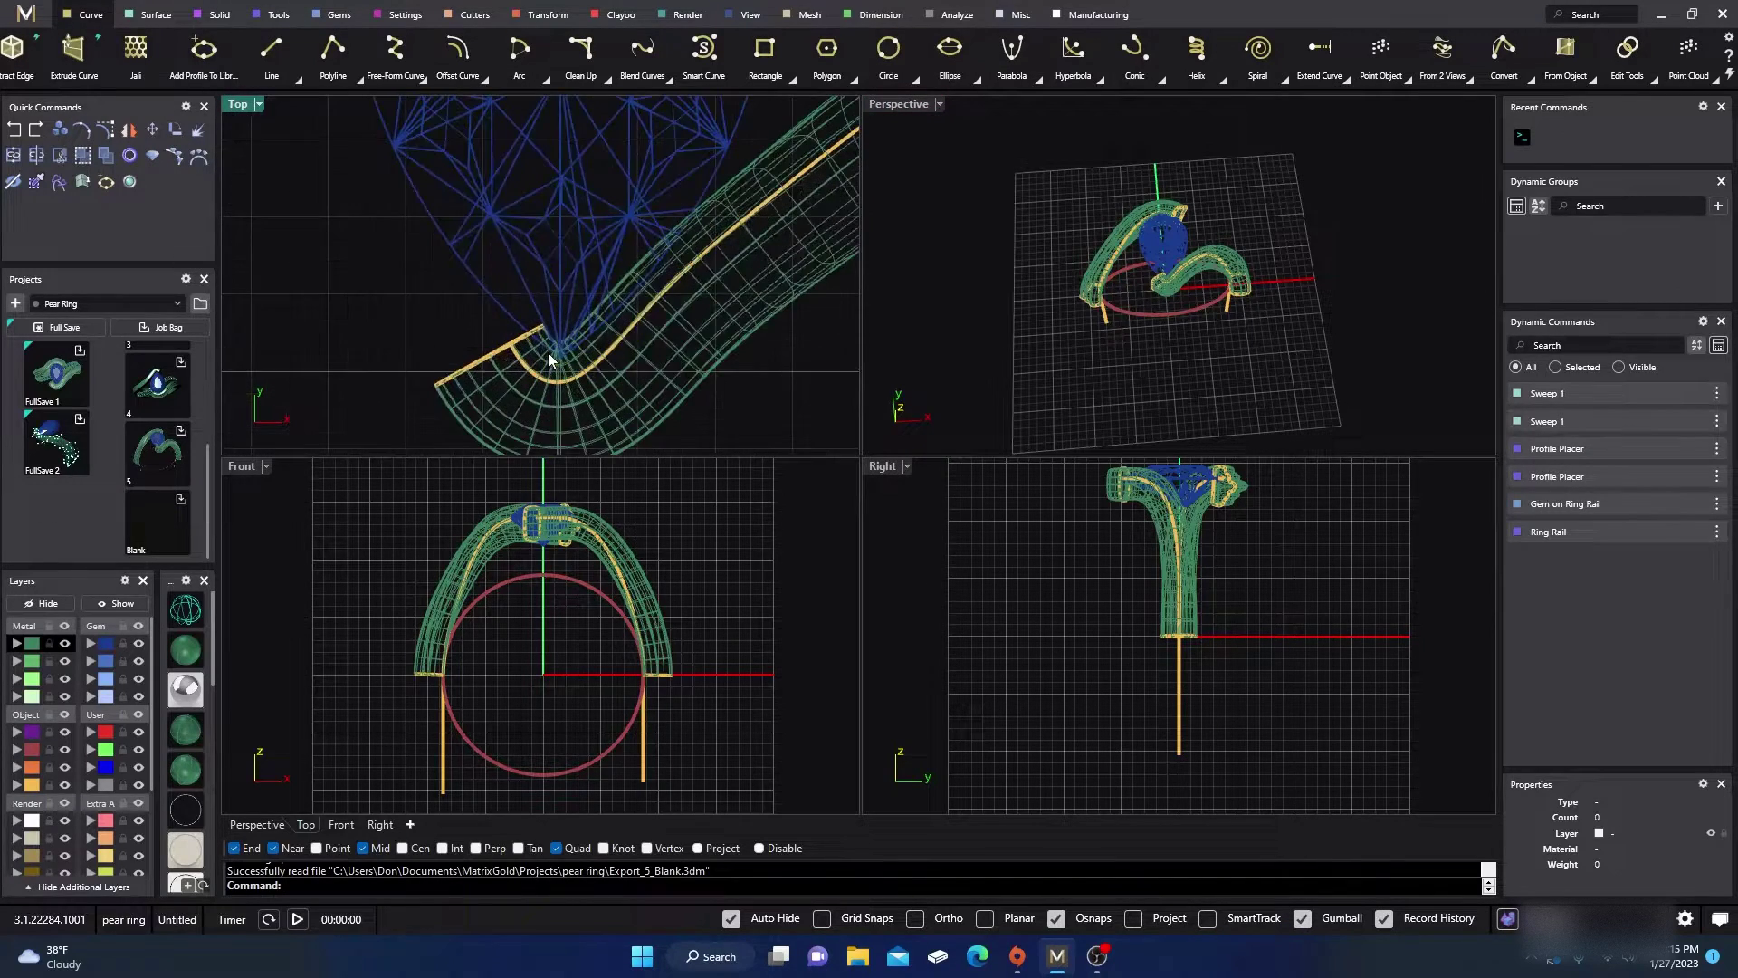
scroll(558, 349, "up", 3)
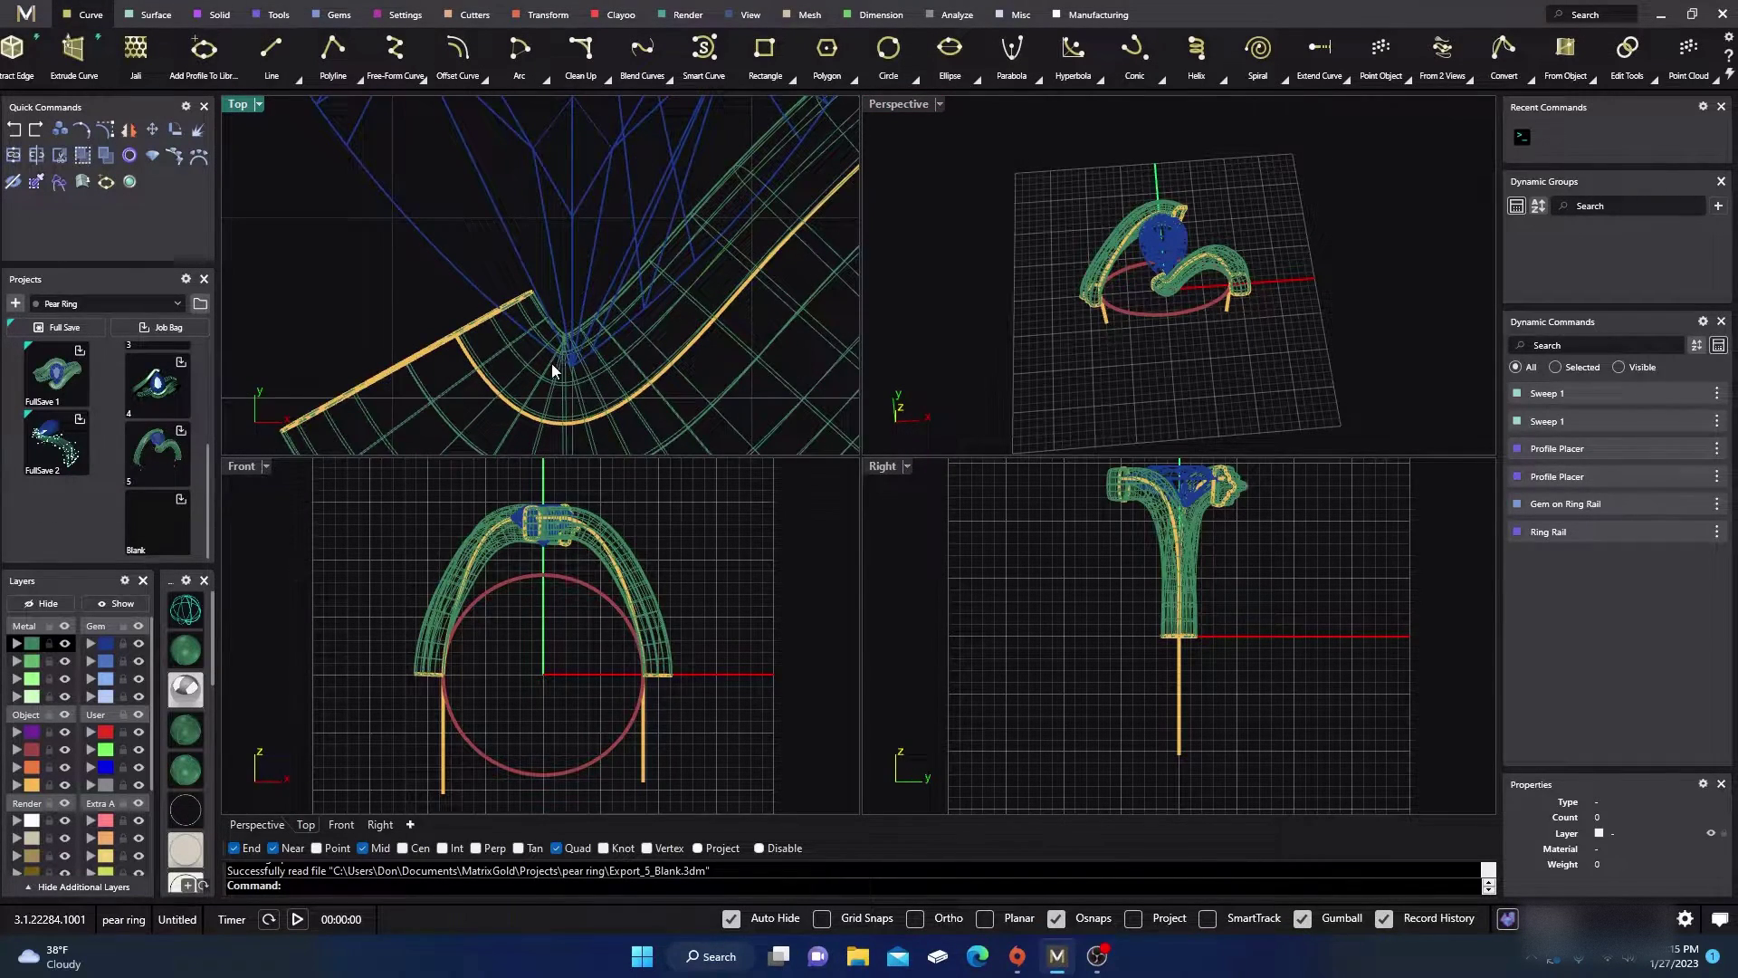
Step: Reshape the lower band's rail curve in the Top view by moving its end outward past the pear gem's tip
left_click(532, 422)
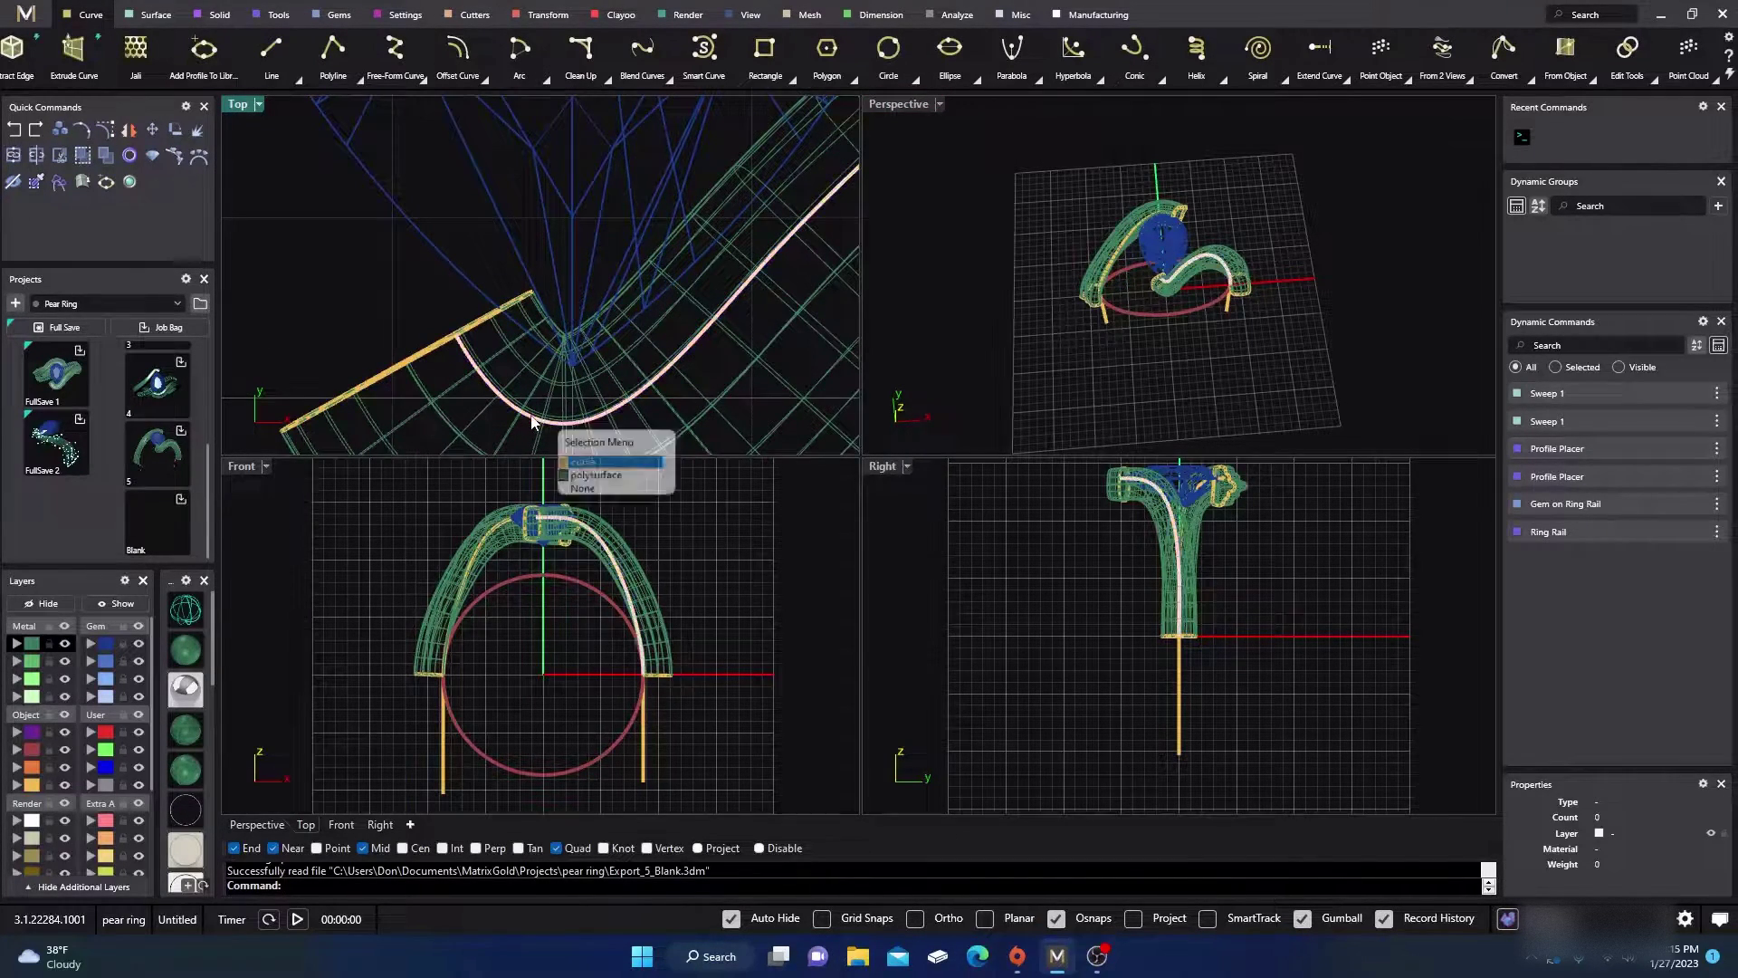
left_click(581, 462)
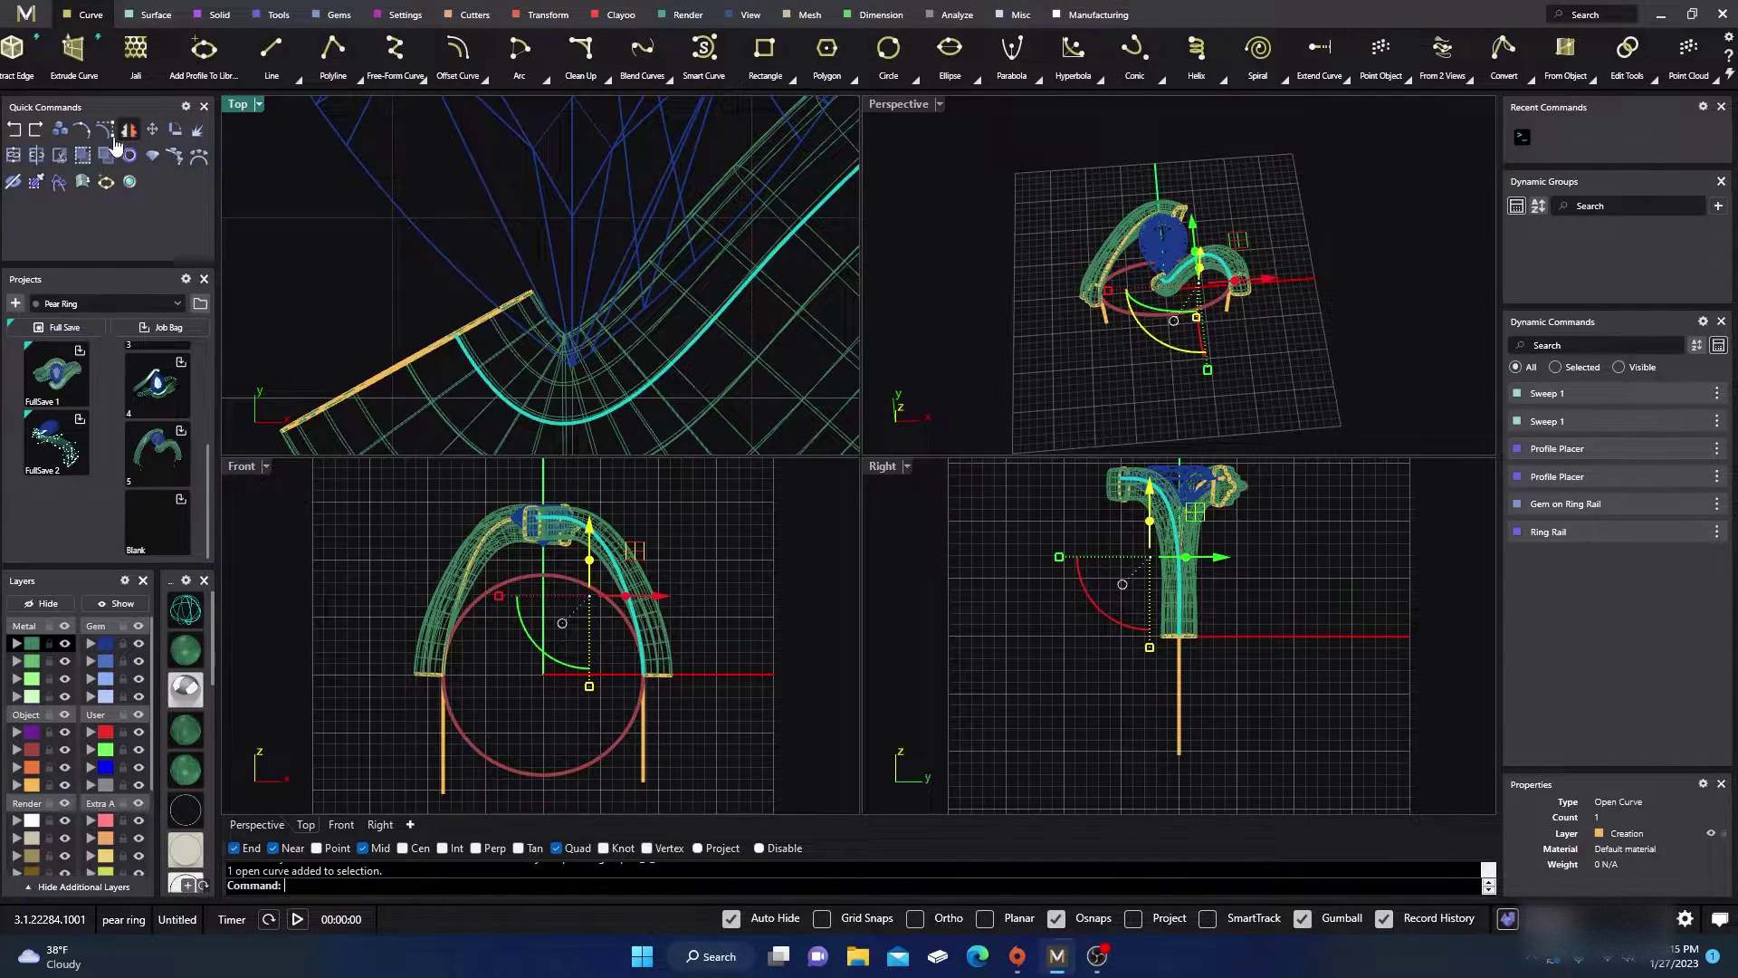
left_click(175, 156)
left_click(457, 340)
left_click_drag(503, 297, 429, 257)
left_click(302, 260)
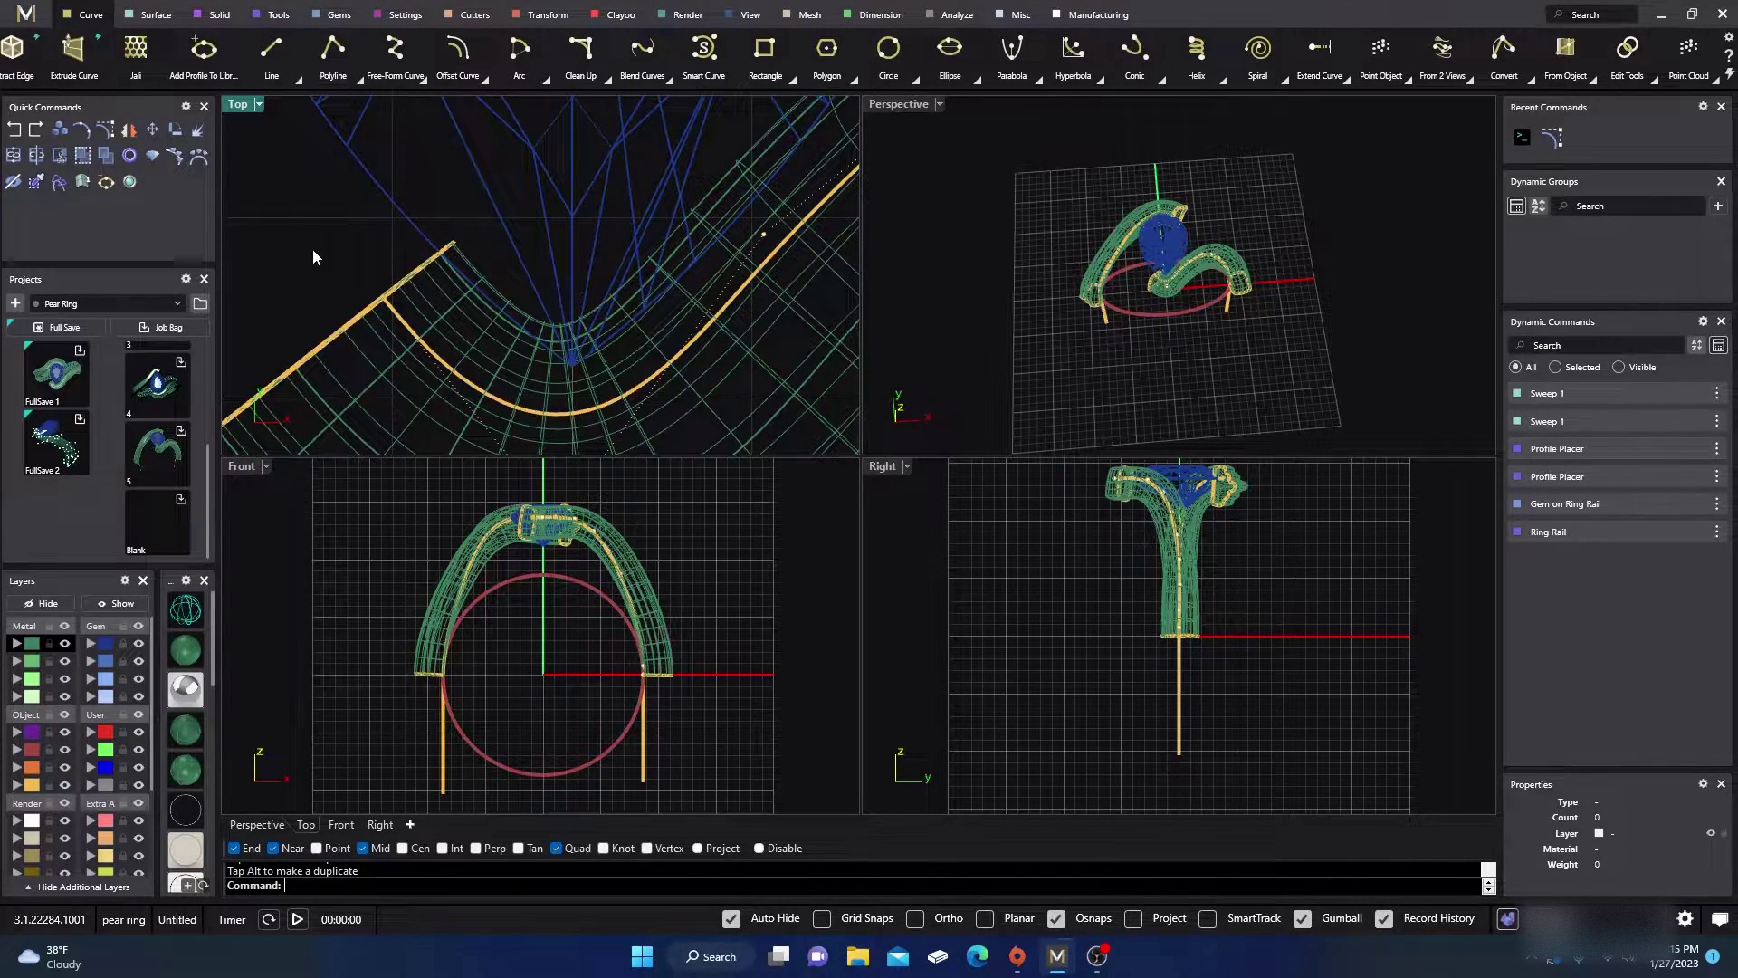
scroll(297, 249, "down", 4)
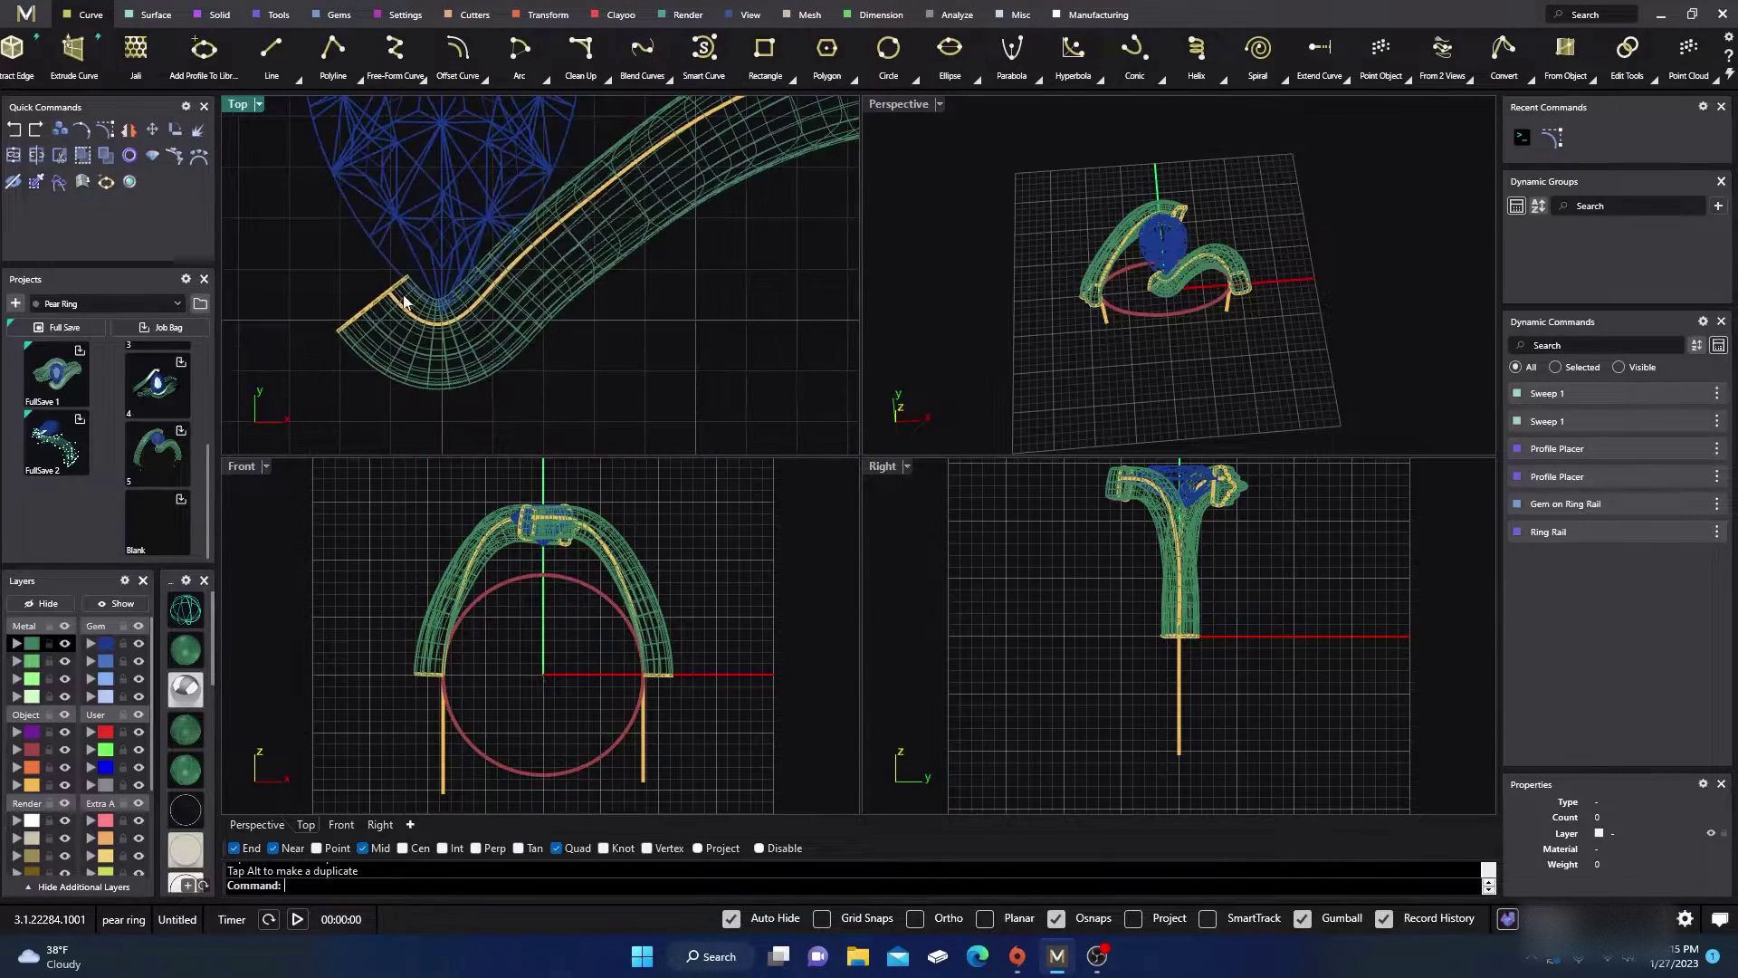
Step: Maximize the Perspective view and restore its shaded display around the updated lower band
double_click(899, 103)
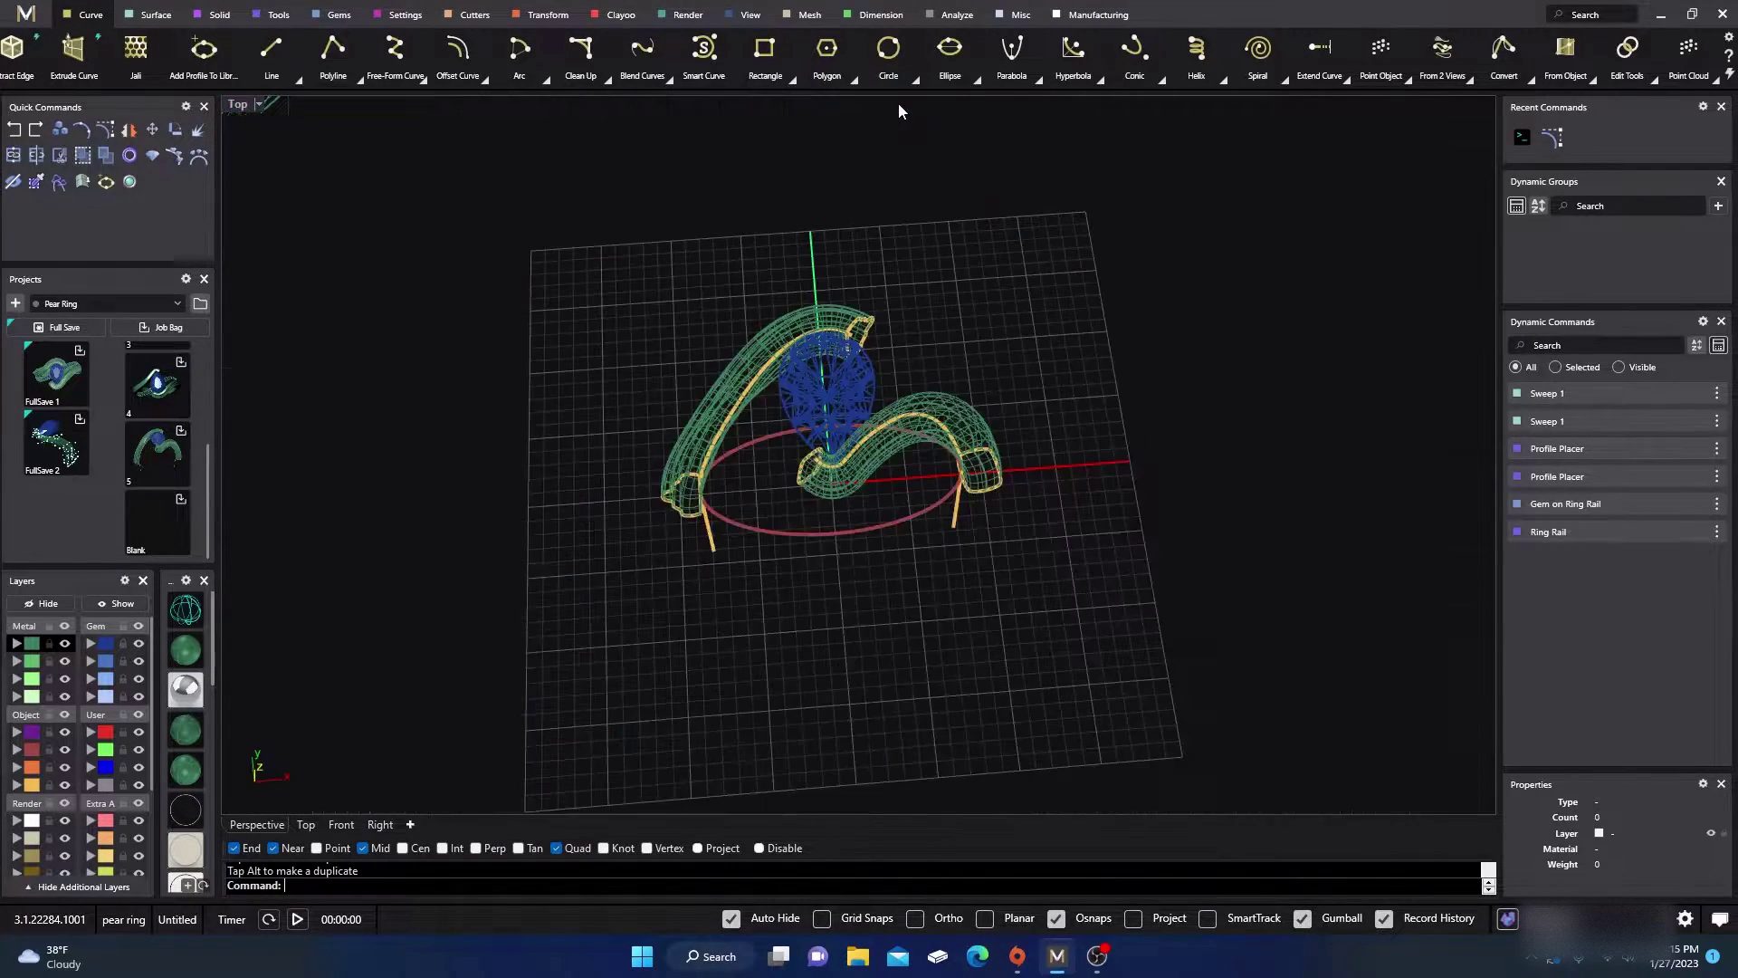
right_click_drag(774, 443, 773, 454)
left_click(187, 654)
mouse_move(916, 474)
right_mouse_down()
mouse_move(884, 379)
mouse_move(861, 458)
mouse_move(955, 582)
right_mouse_up()
scroll(947, 469, "up", 5)
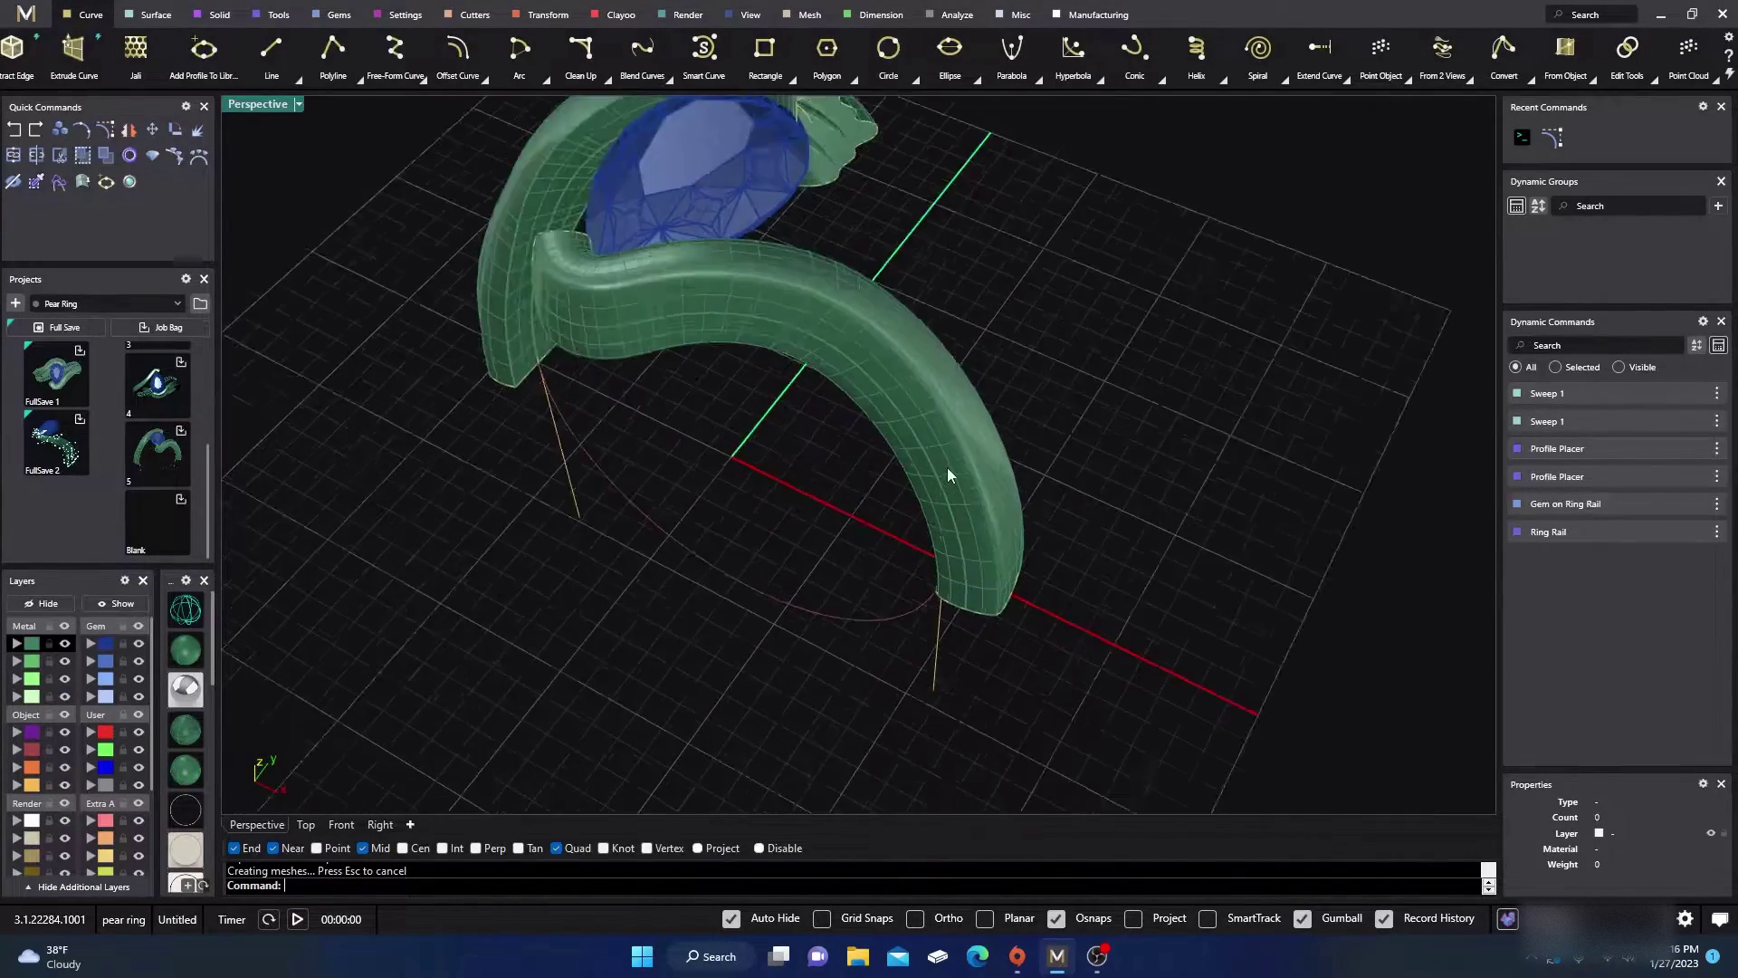
Step: Inspect the lower band's object description with the What command, including its geometry details
left_click(947, 467)
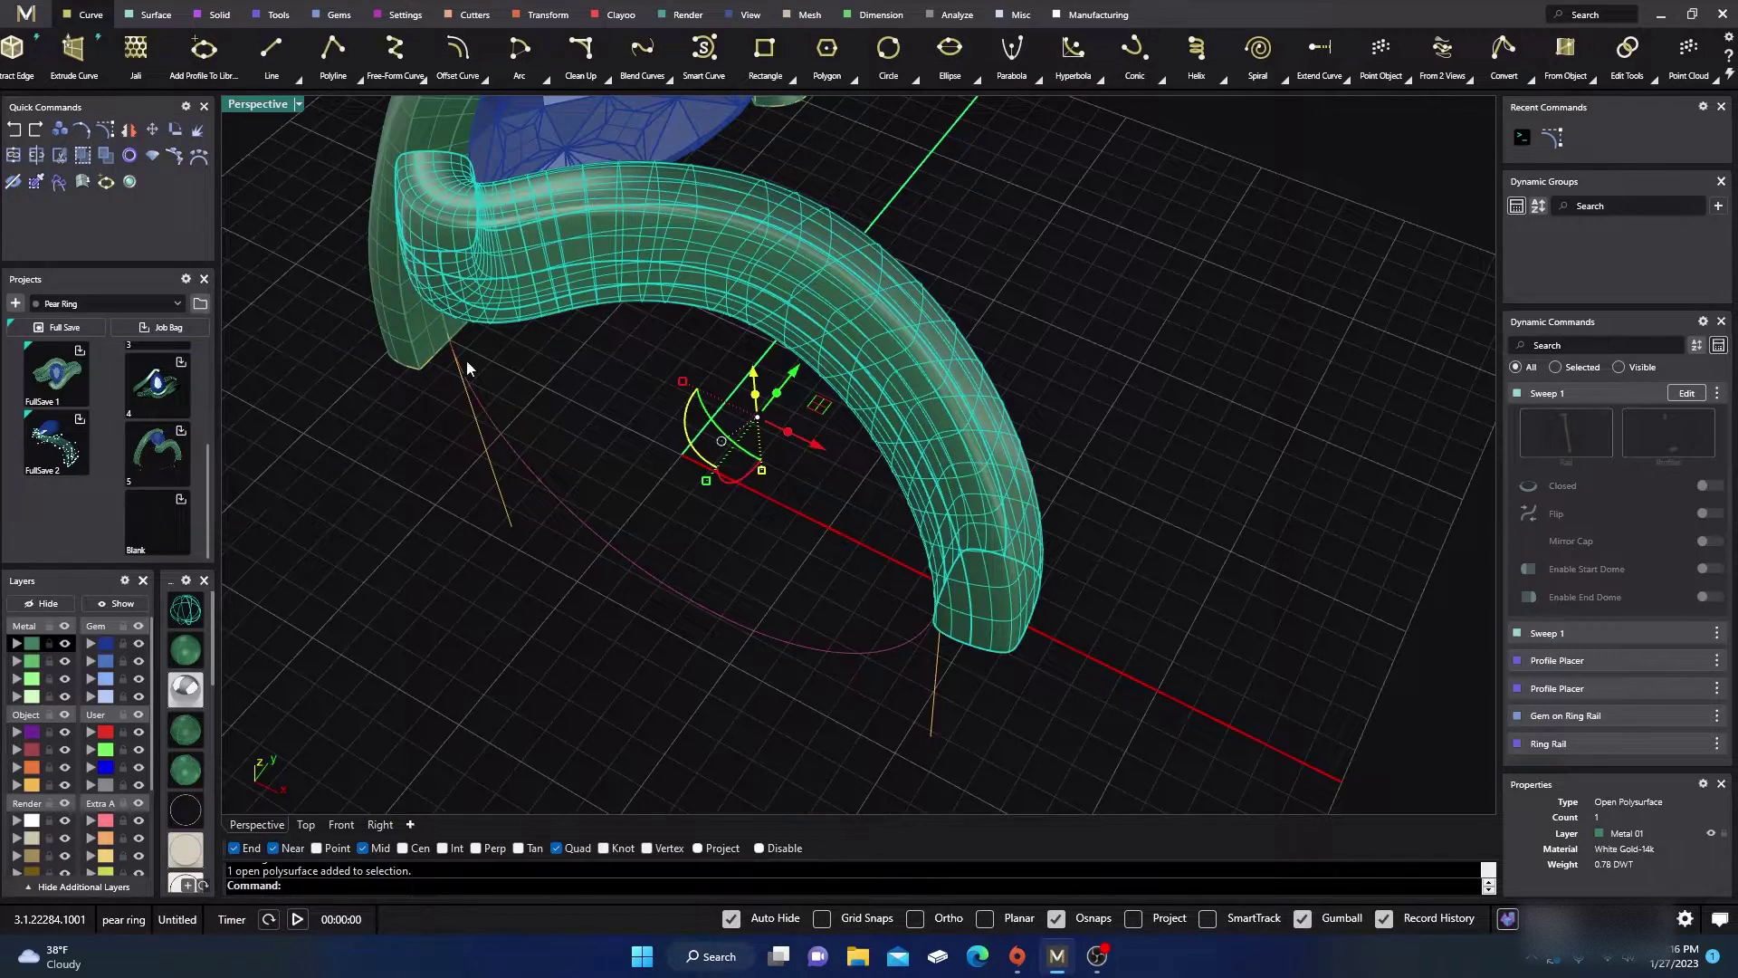
type("What")
key("Return")
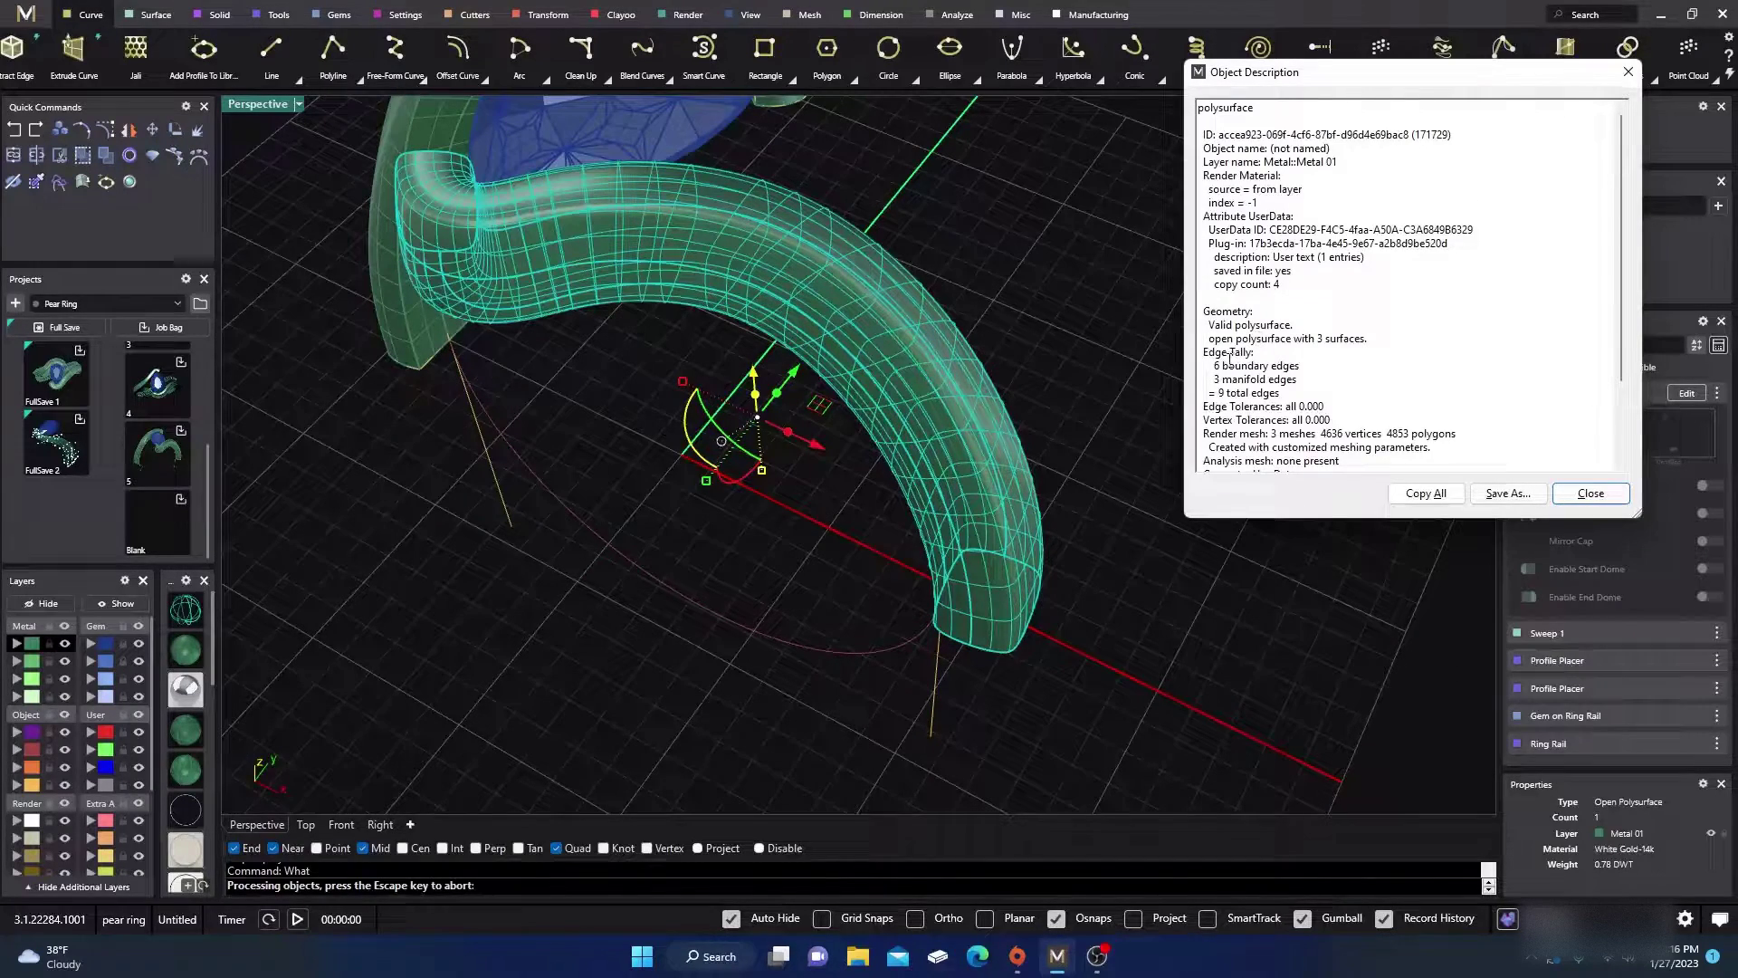
left_click(1591, 493)
left_click(1153, 384)
Step: Examine the ends and profiles of both bands around the gem from several angles
right_click_drag(1153, 384, 1160, 444)
scroll(1161, 437, "down", 3)
left_click(915, 584)
right_click_drag(914, 584, 931, 616)
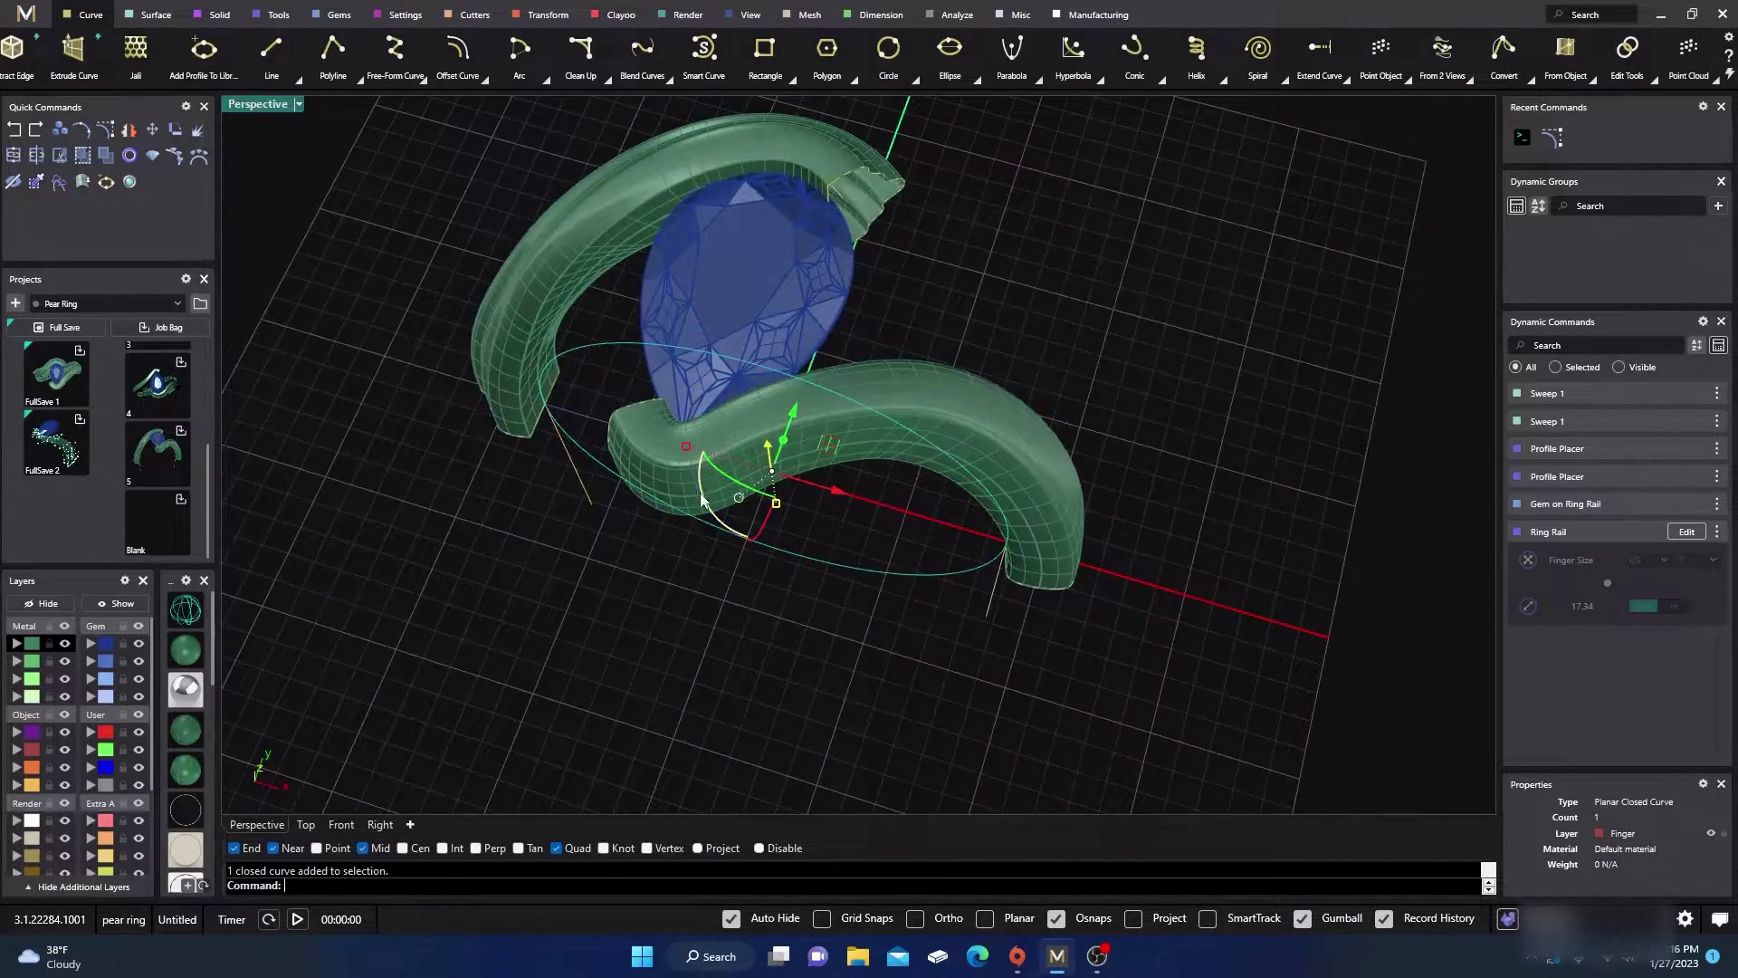
scroll(698, 487, "up", 4)
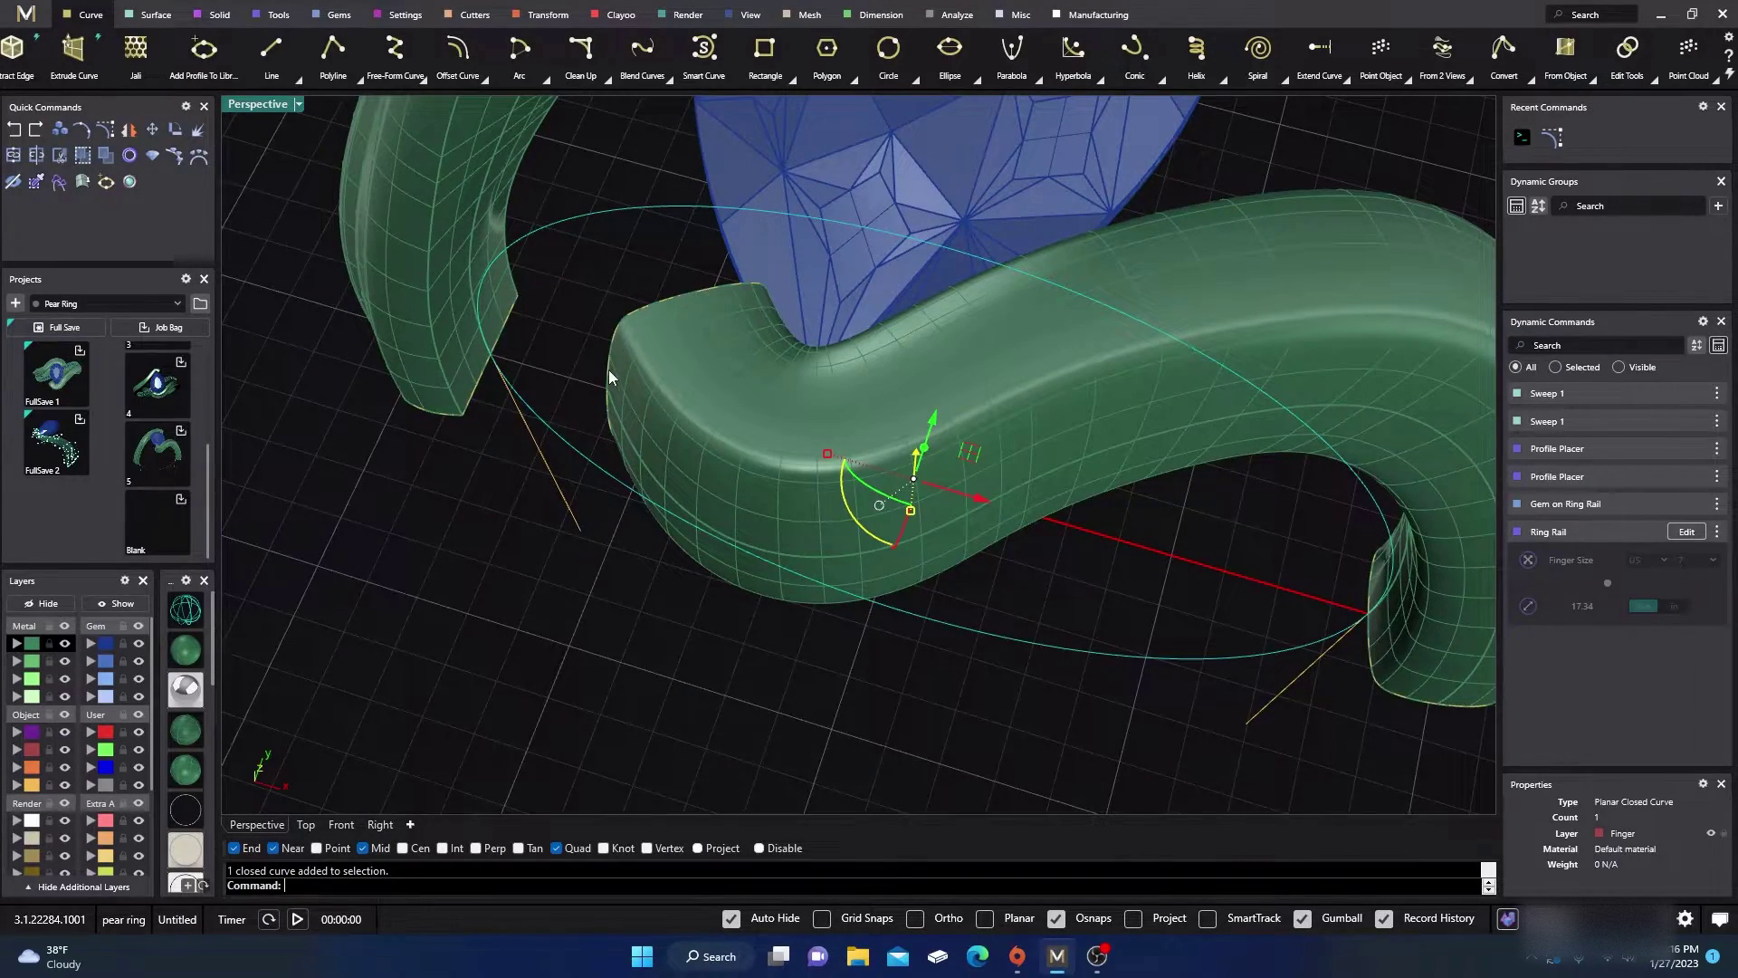
scroll(507, 464, "down", 4)
right_click_drag(508, 465, 617, 565)
left_click(519, 569)
scroll(529, 578, "down", 4)
scroll(575, 561, "down", 2)
scroll(617, 565, "down", 4)
scroll(677, 372, "up", 8)
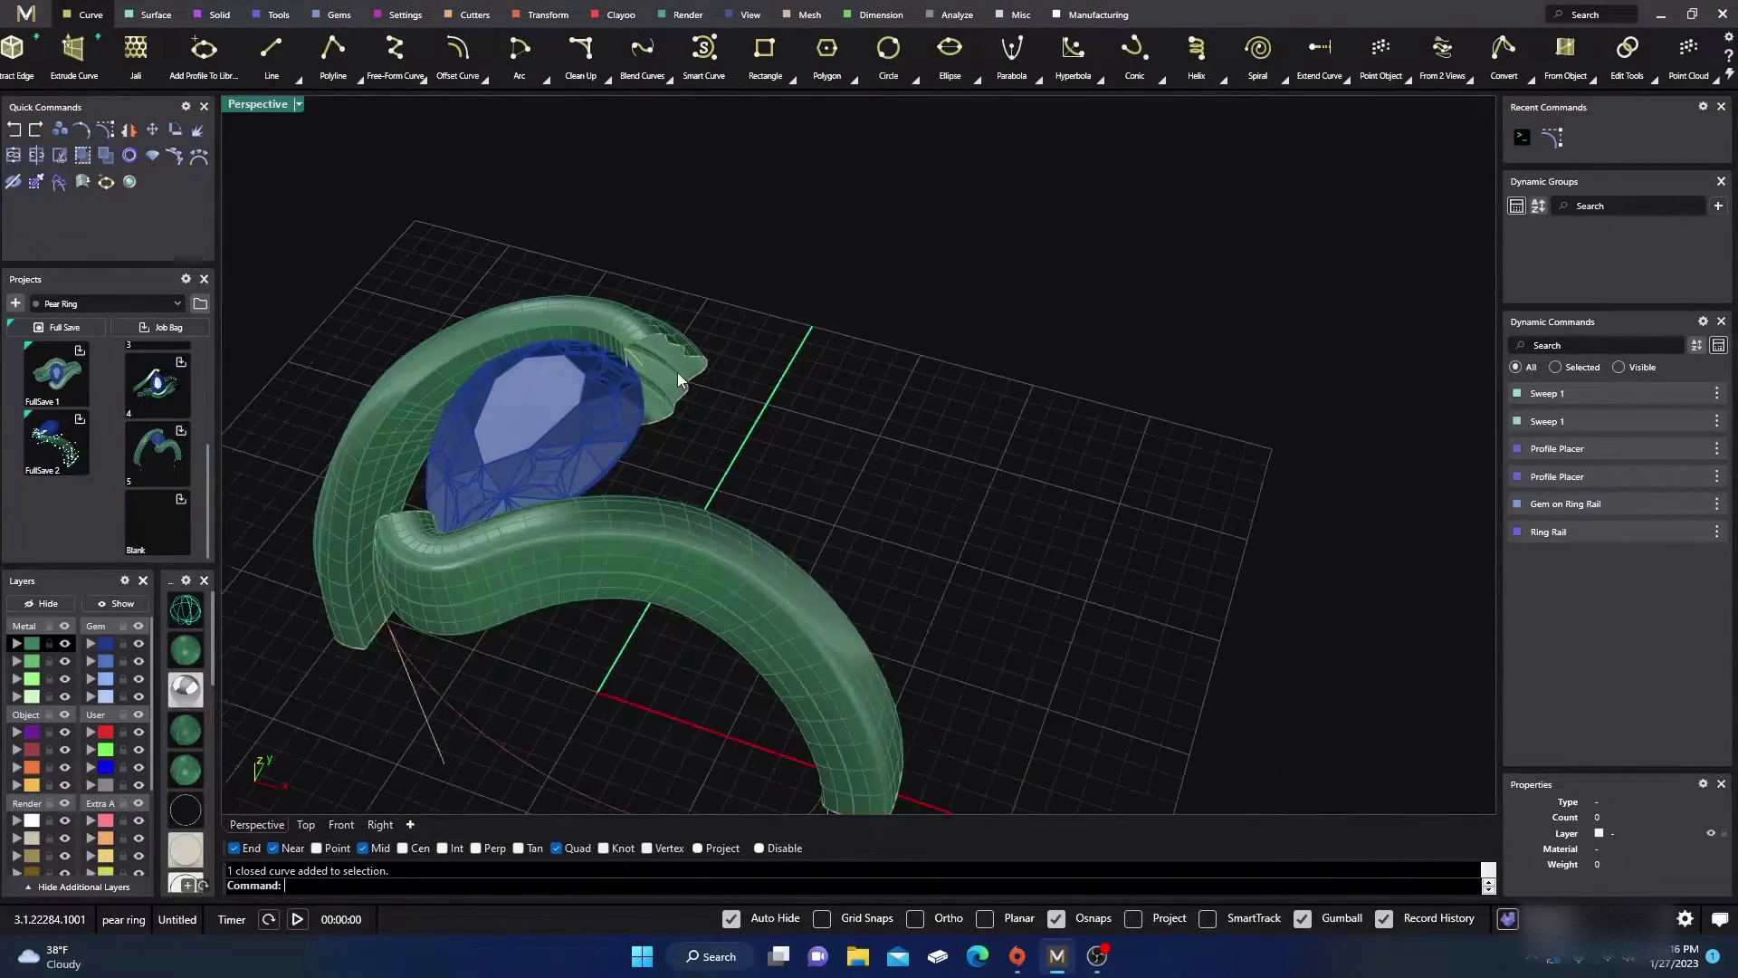
scroll(686, 384, "down", 1)
scroll(686, 384, "down", 5)
right_click_drag(666, 422, 881, 460)
scroll(1020, 453, "up", 4)
scroll(1020, 453, "down", 3)
mouse_move(1019, 453)
right_mouse_down()
mouse_move(957, 523)
mouse_move(844, 551)
right_mouse_up()
scroll(801, 523, "down", 2)
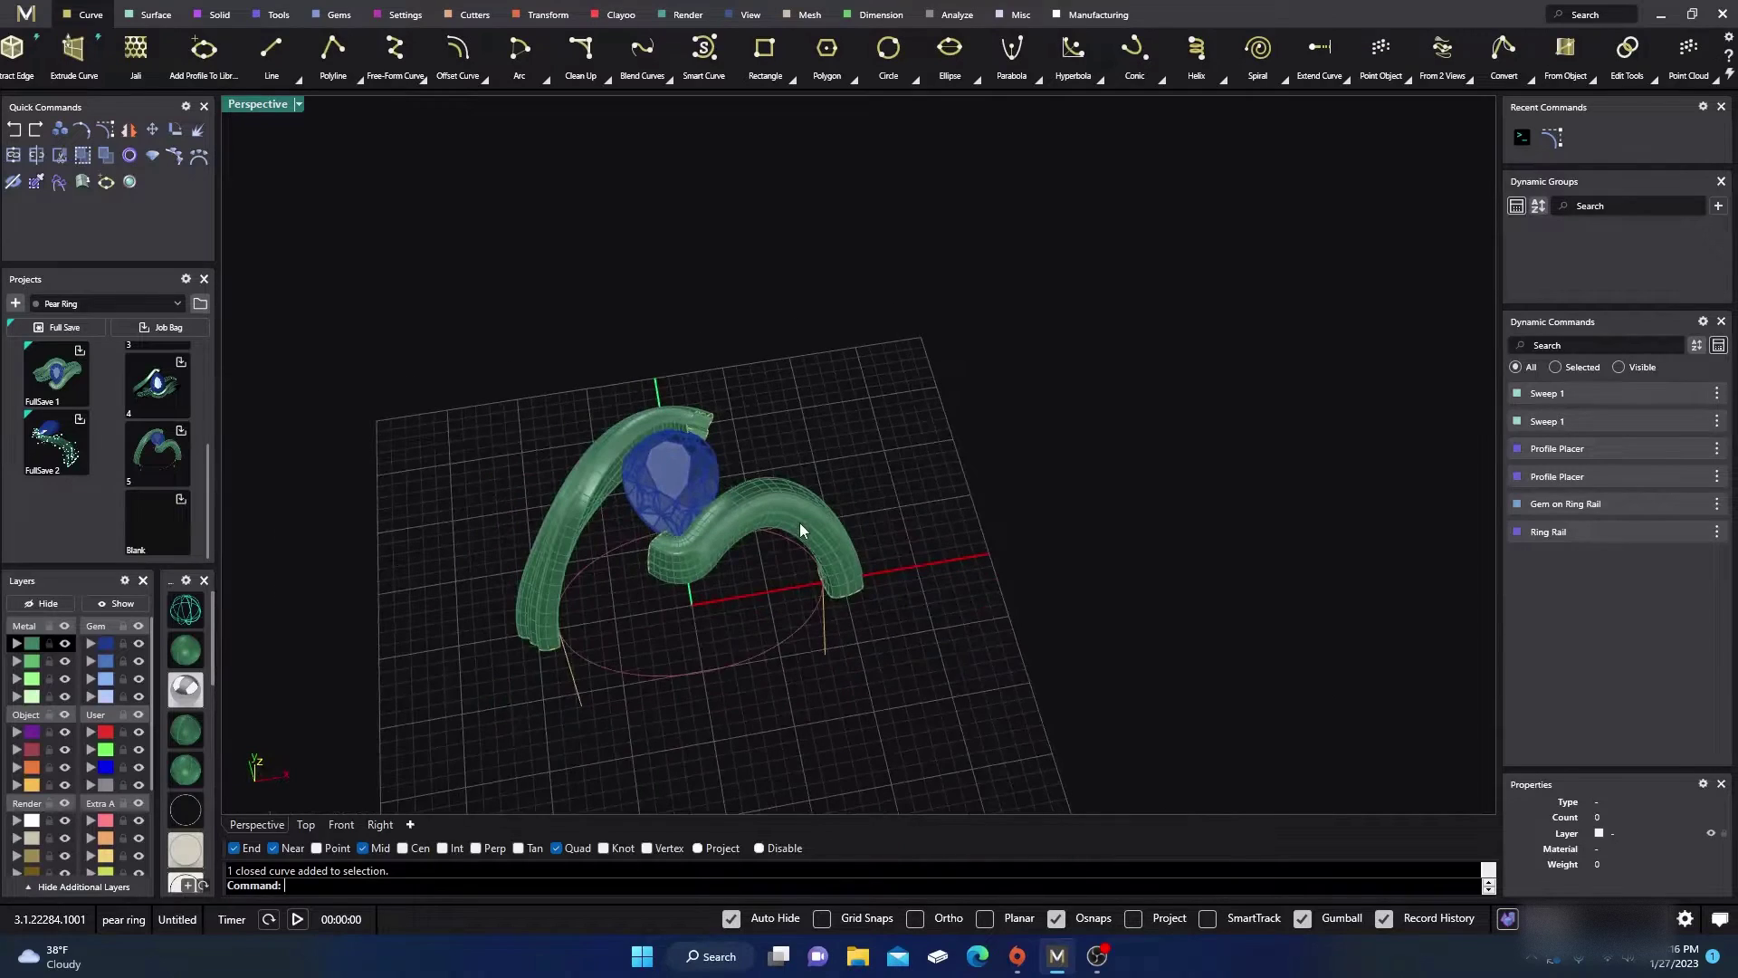
left_click(797, 512)
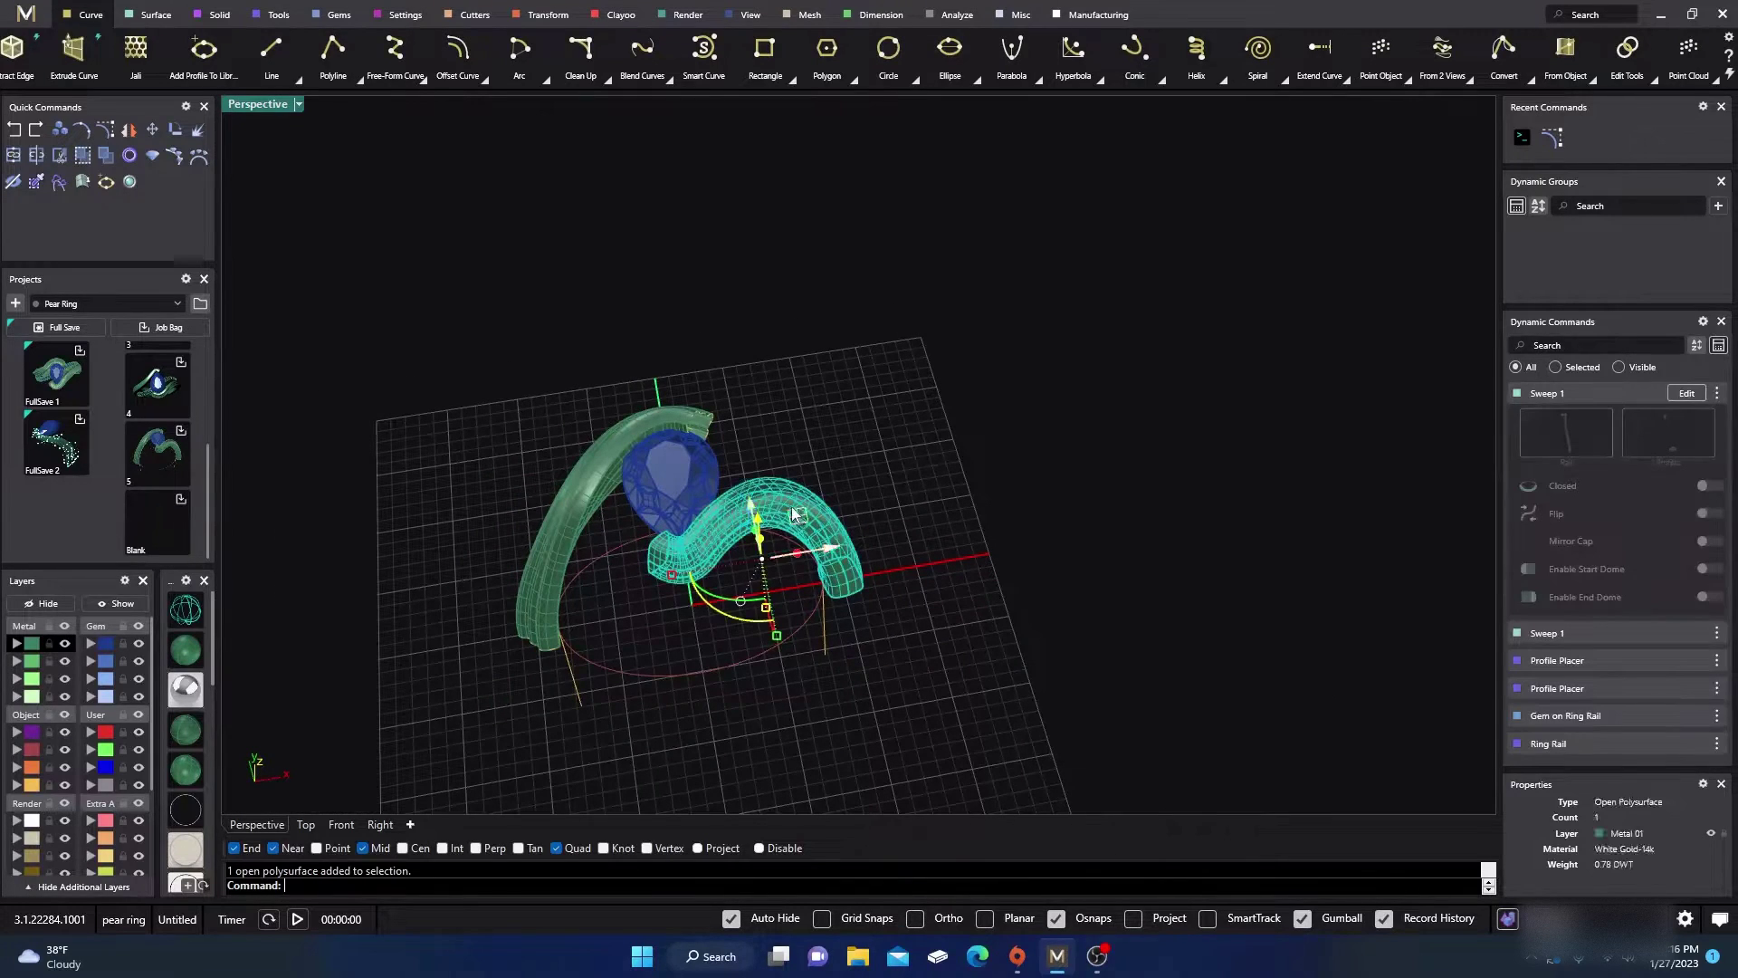
left_click(822, 334)
right_click_drag(829, 524, 776, 559)
scroll(736, 516, "up", 5)
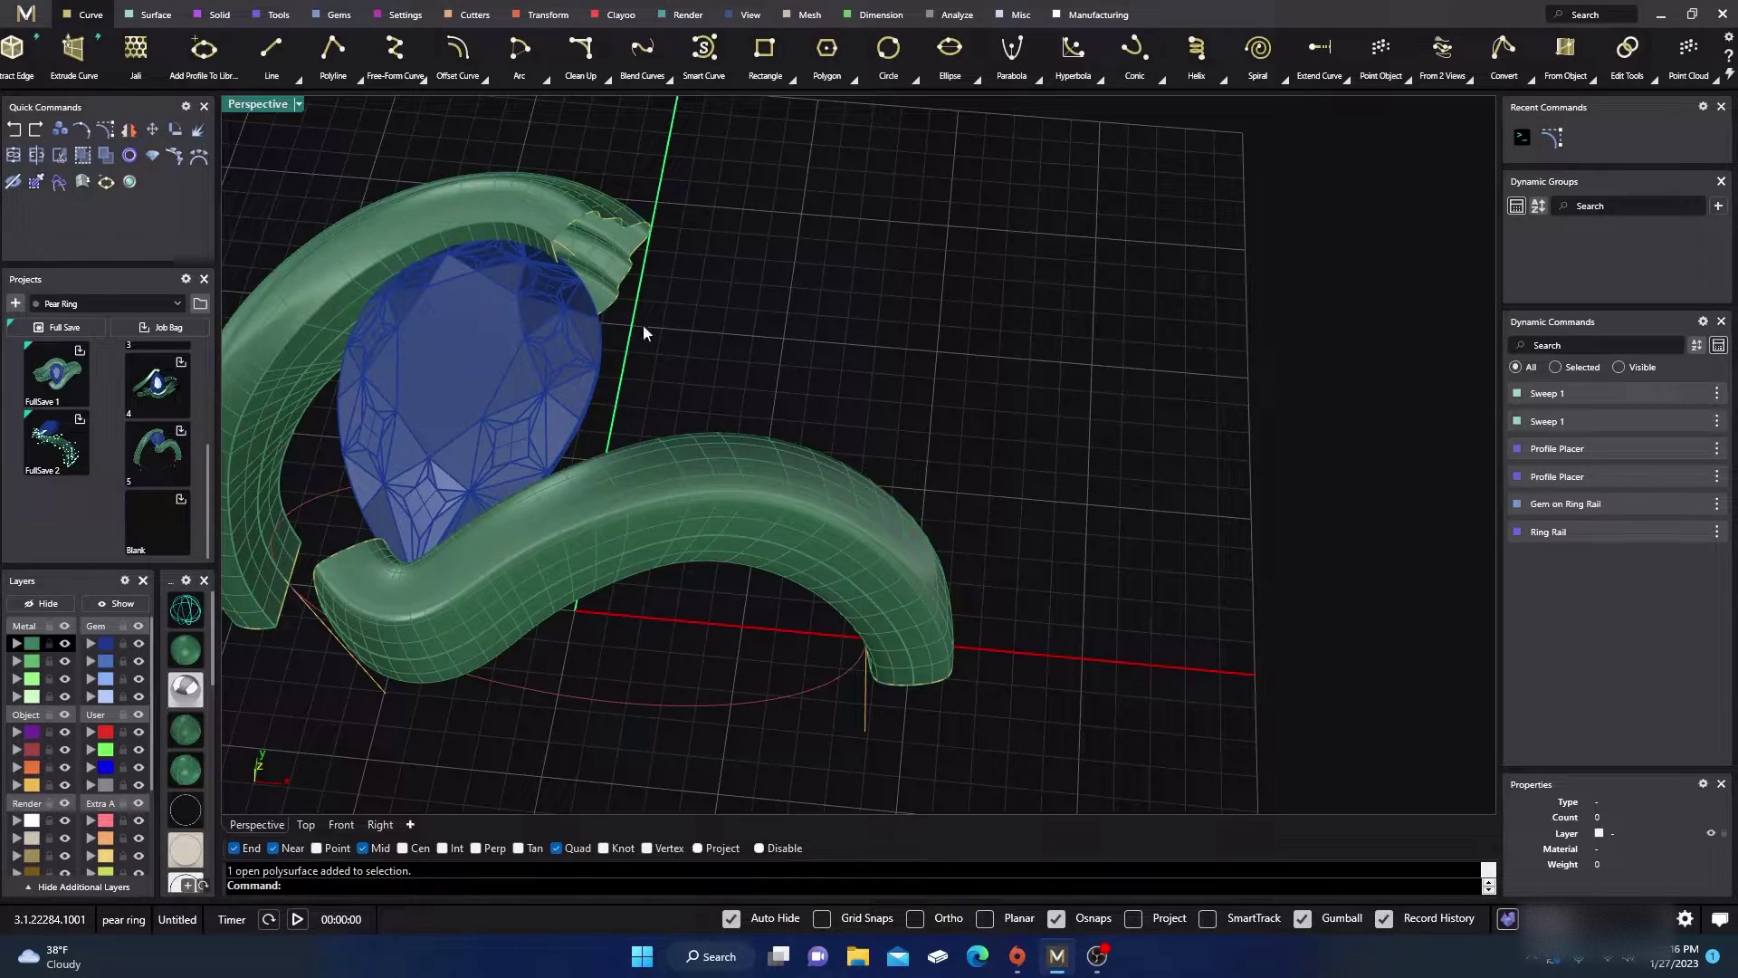
Step: Explode the lower band's polysurface into separate surfaces
left_click(672, 509)
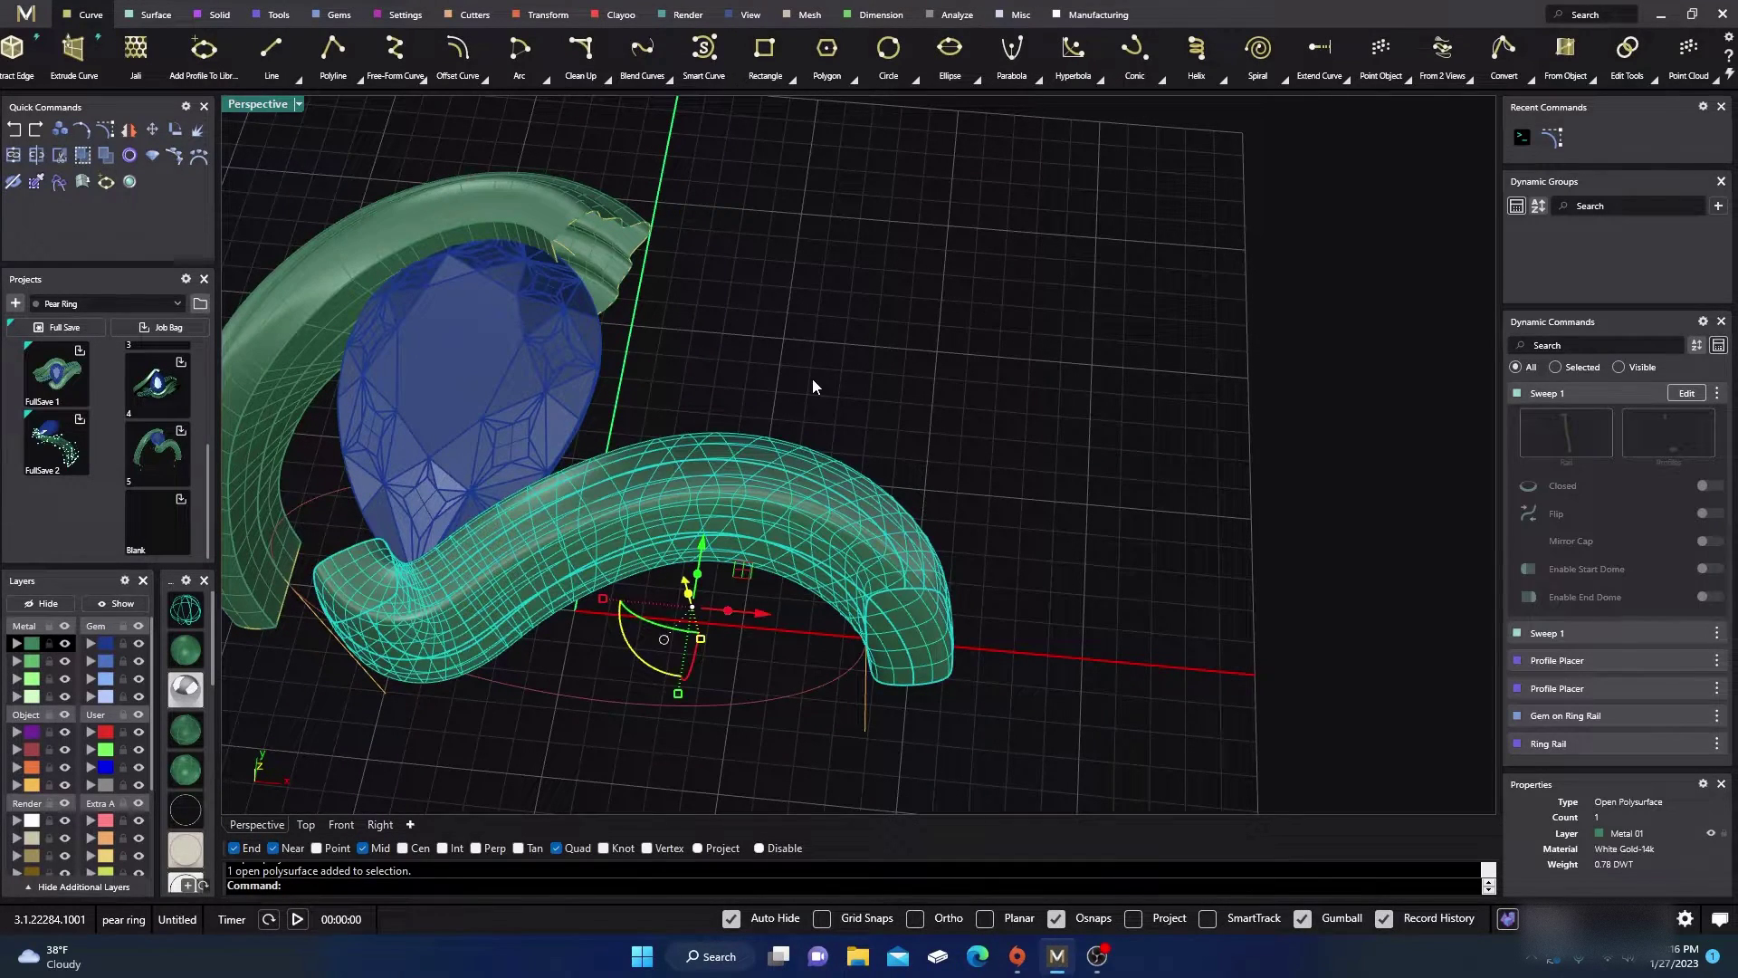
scroll(868, 480, "down", 3)
right_click_drag(791, 540, 728, 378)
right_click_drag(595, 416, 561, 461)
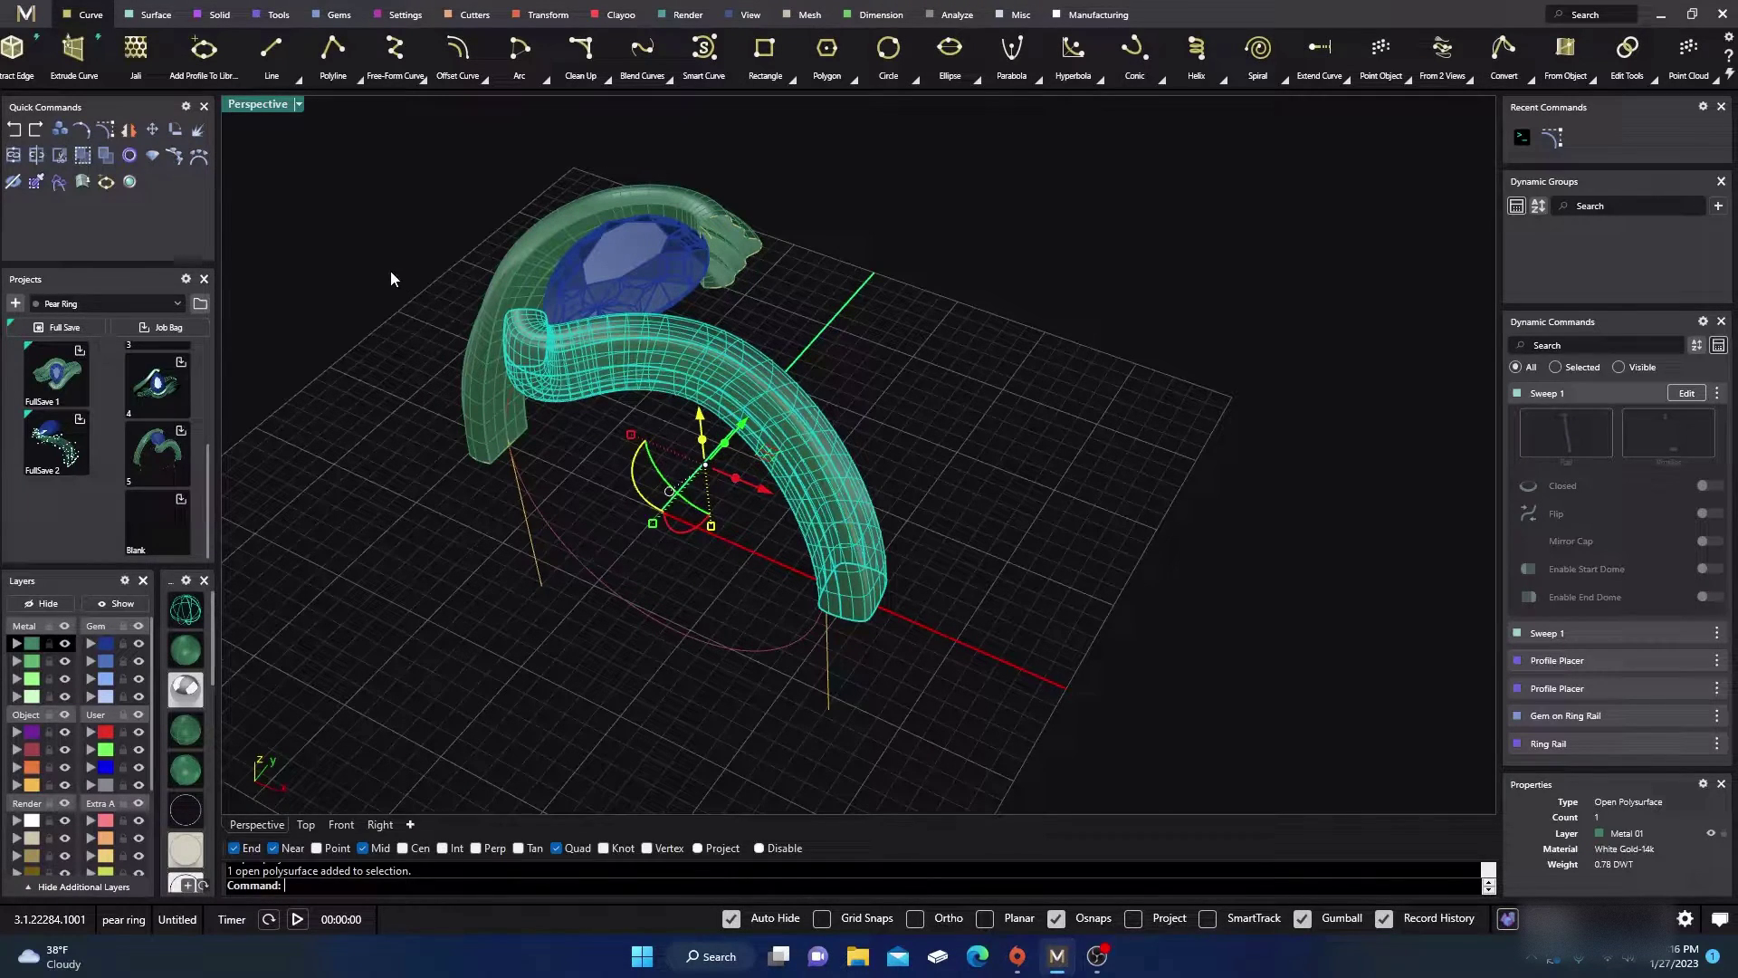
left_click(197, 131)
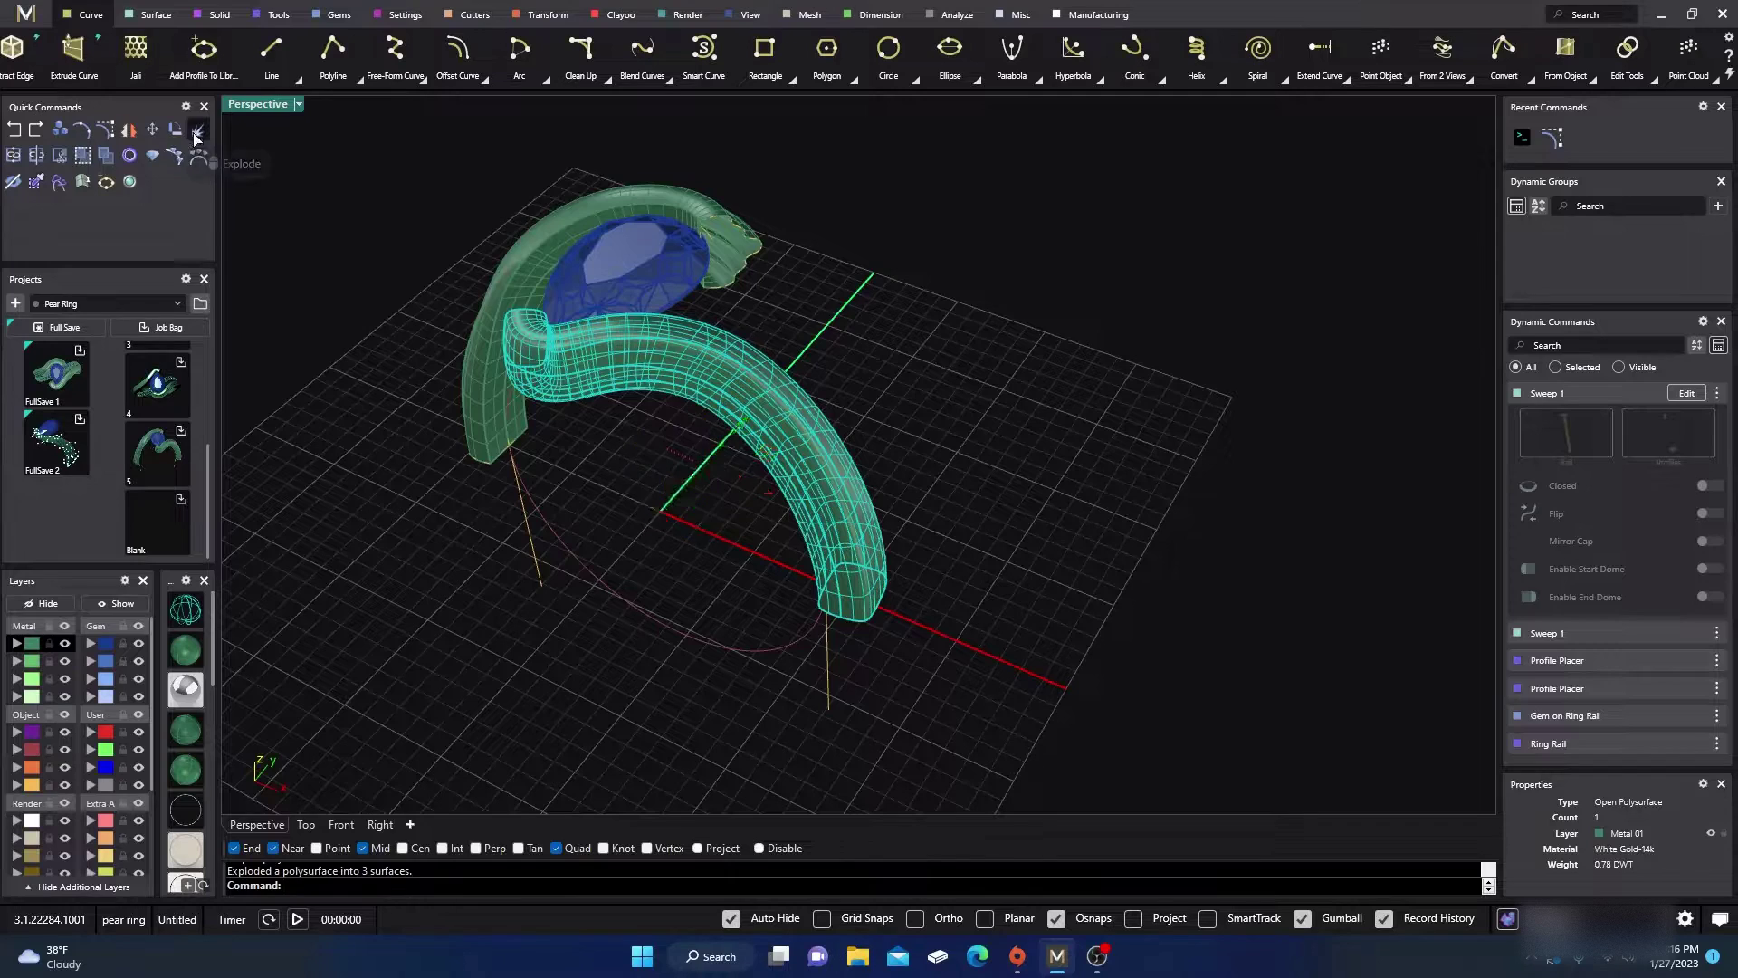
Step: Check the exploded lower band's individual surfaces by selecting them in turn
left_click(660, 344)
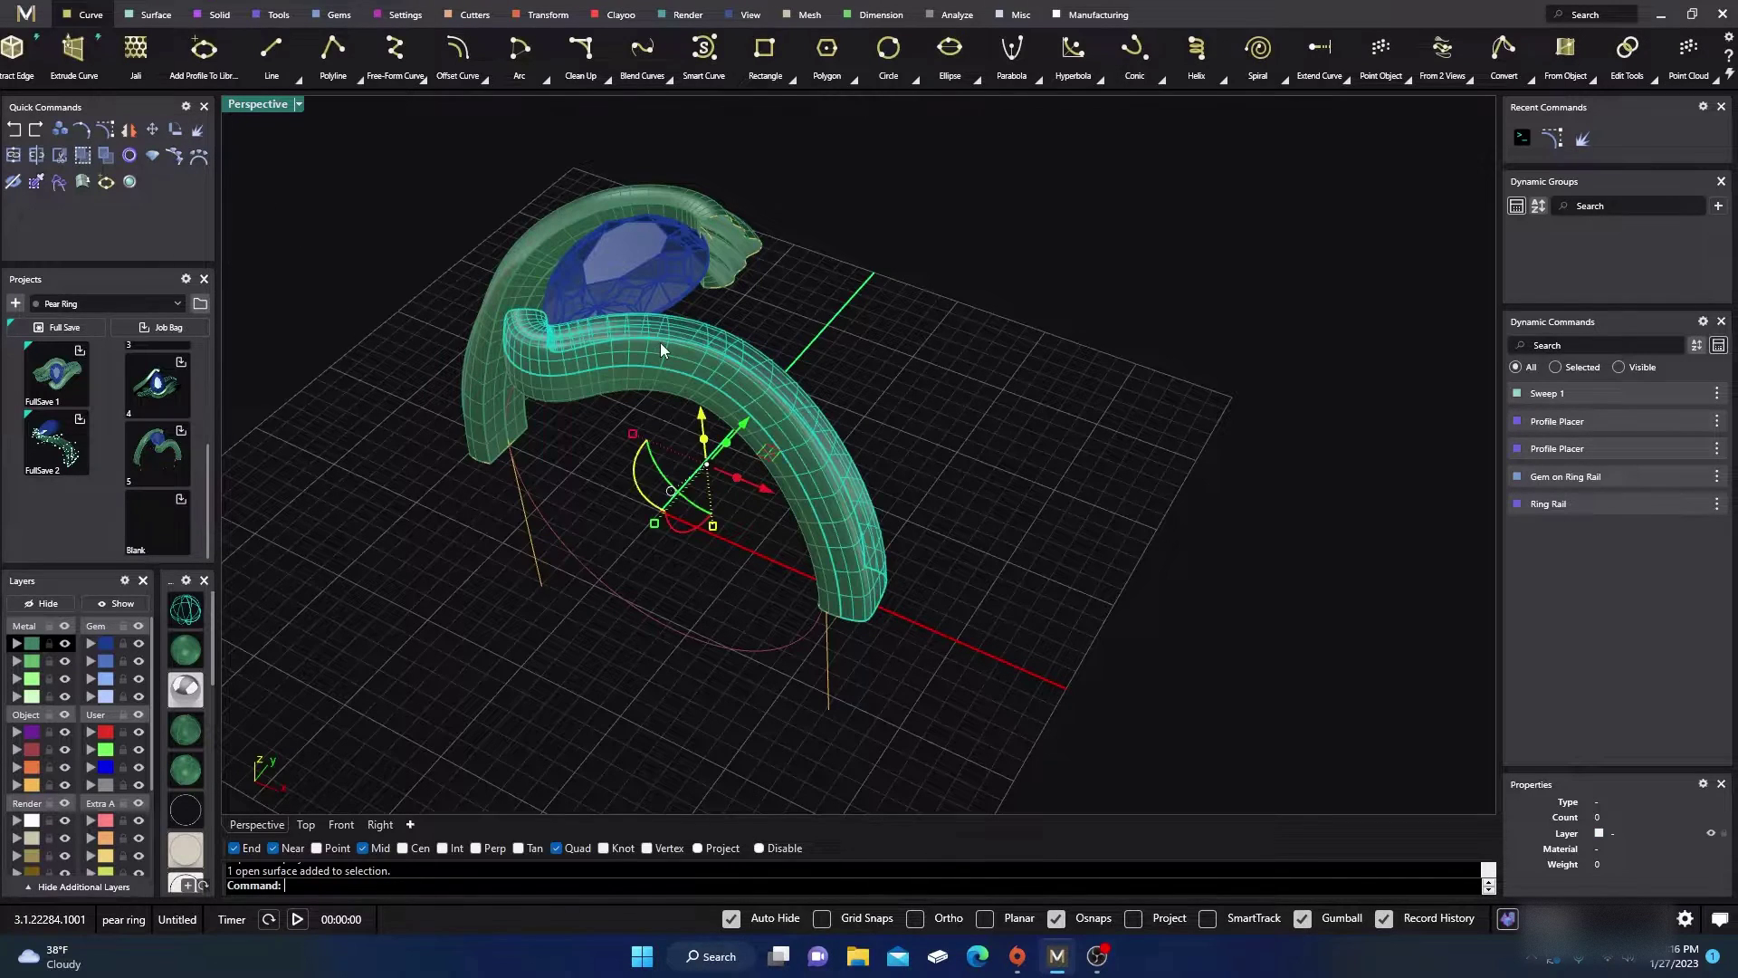
left_click(617, 392)
left_click(534, 529)
left_click(388, 664)
right_click_drag(388, 665, 512, 637)
right_click_drag(643, 569, 652, 557)
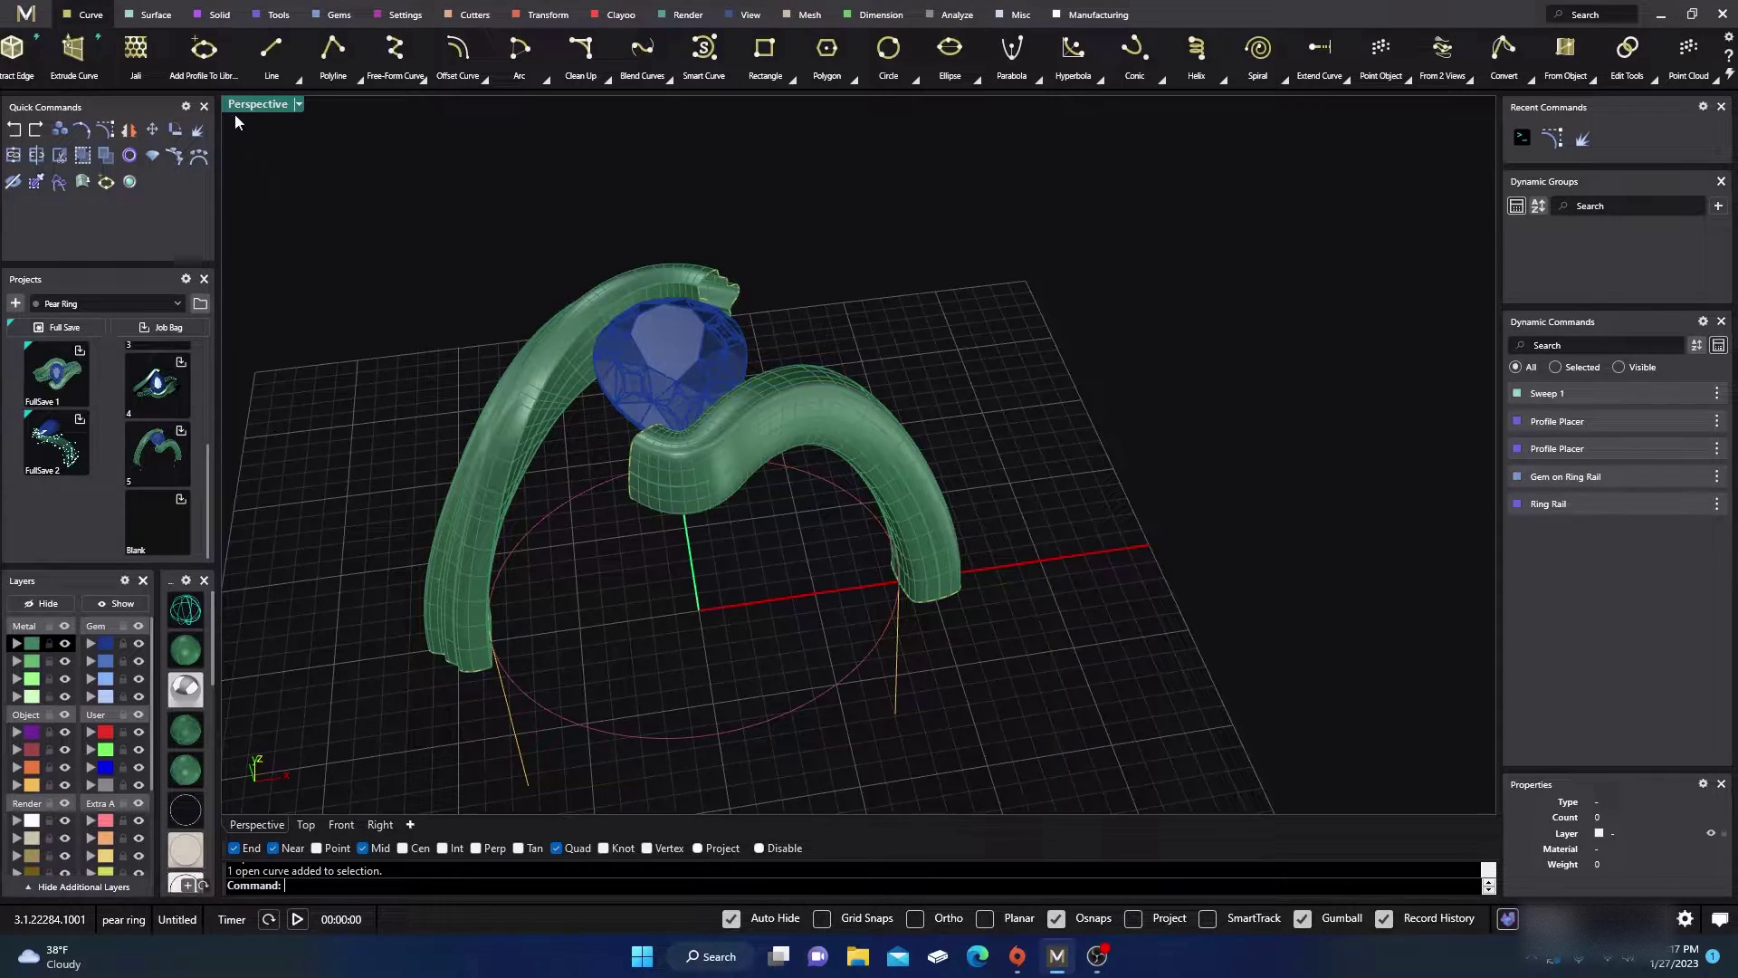
Step: Merge the lower band's adjacent top and side surfaces with smoothing on, tolerance 0.001 and roundness 1
left_click(152, 15)
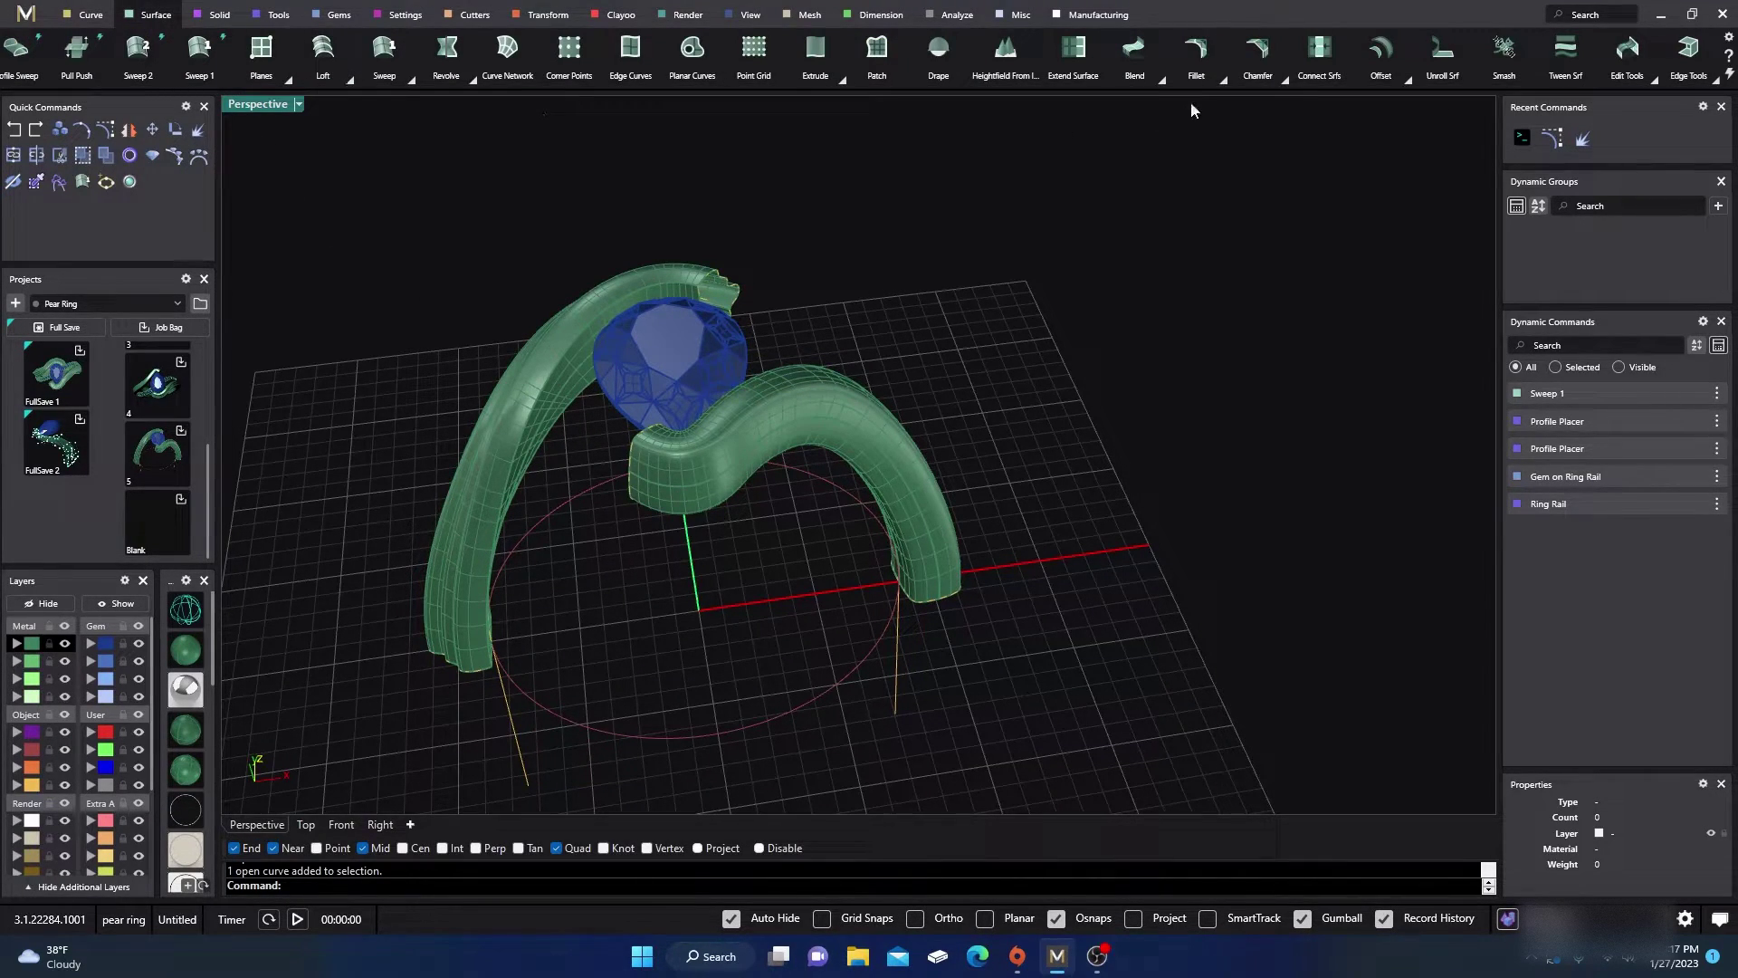
left_click(1651, 80)
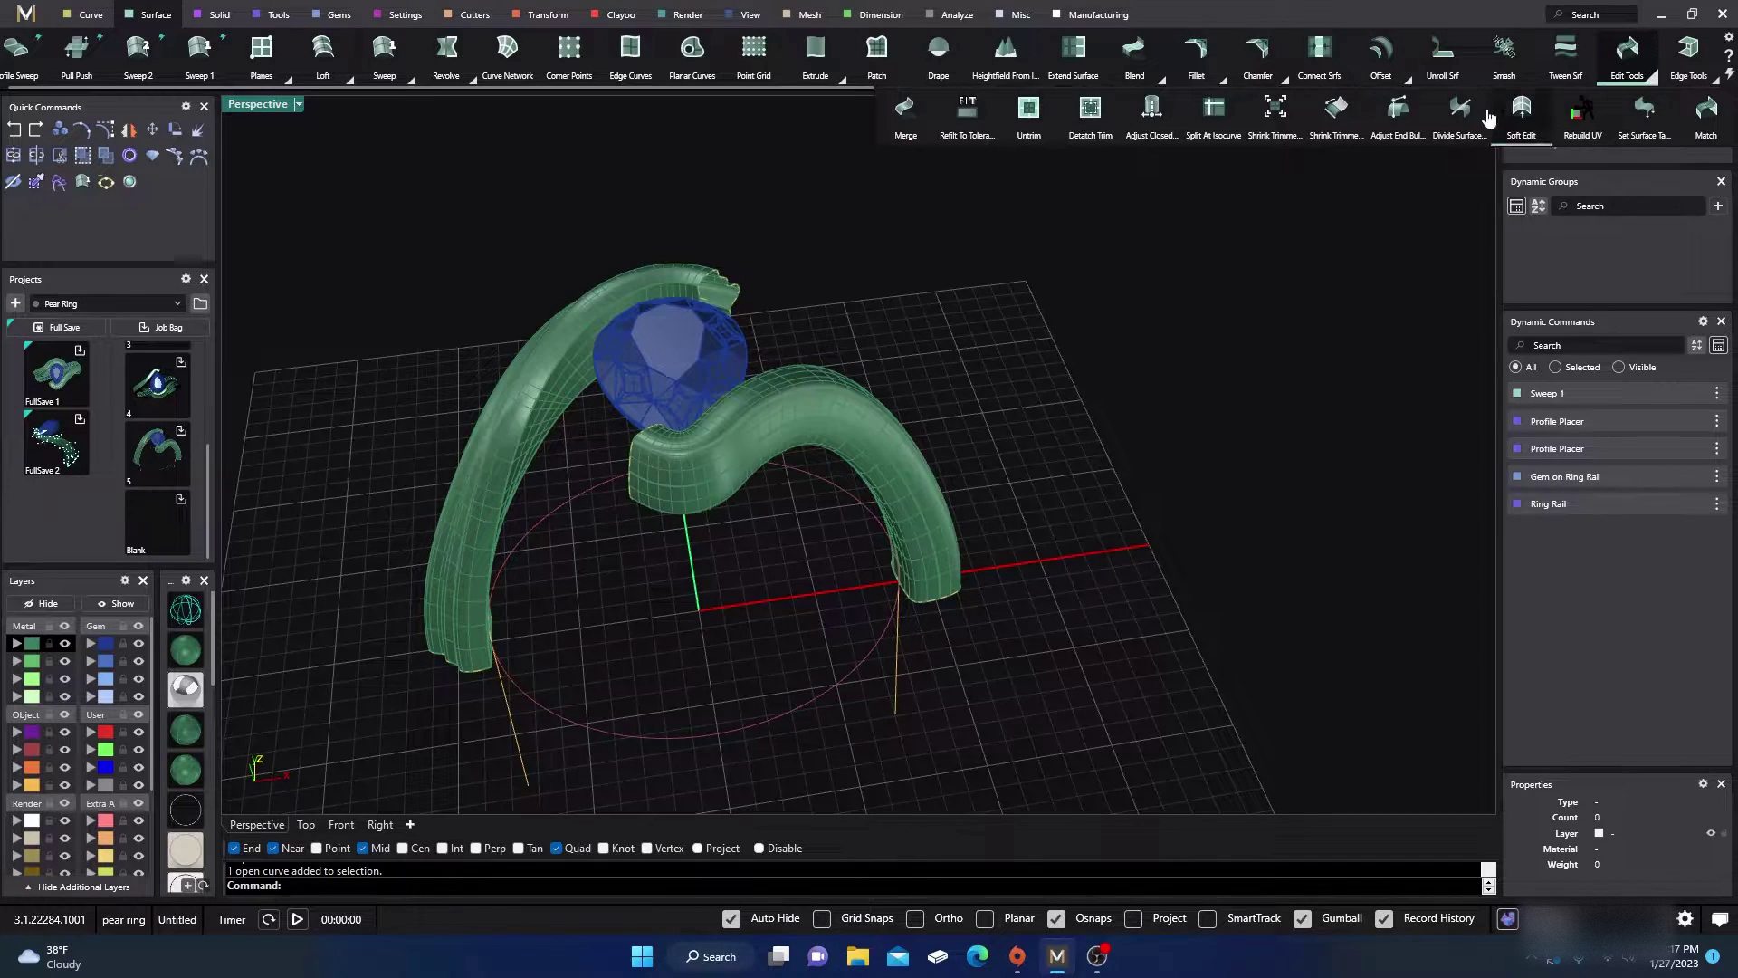
left_click(907, 113)
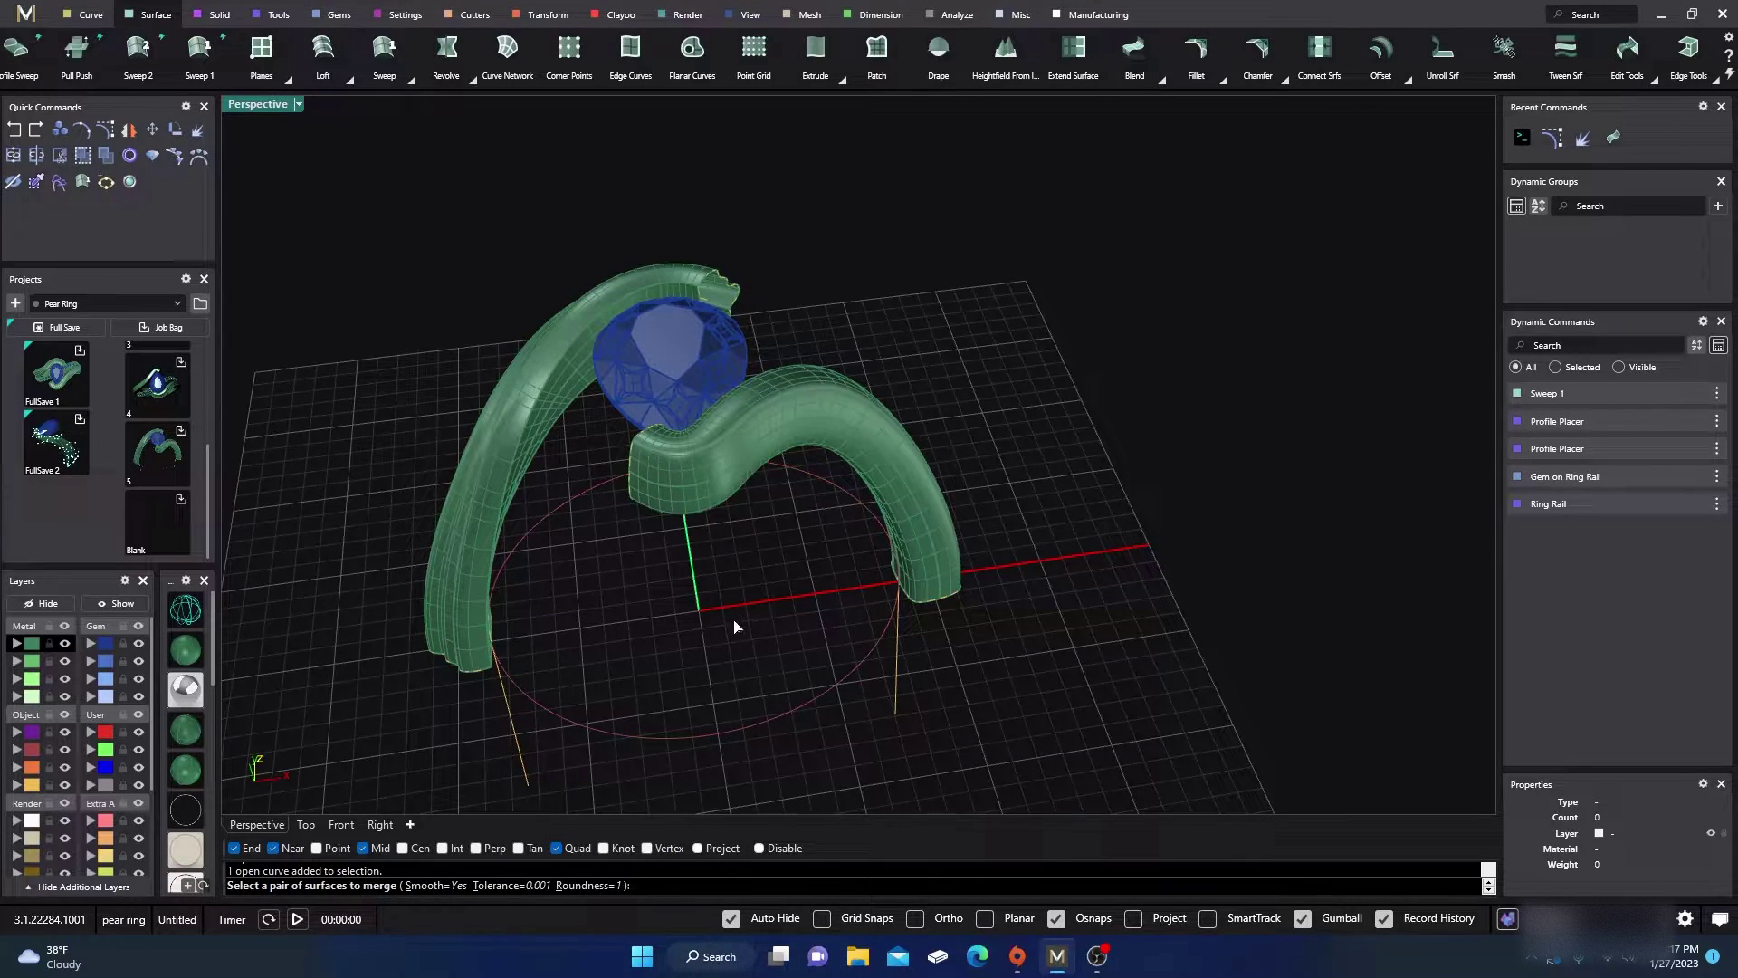
left_click(795, 400)
left_click(805, 446)
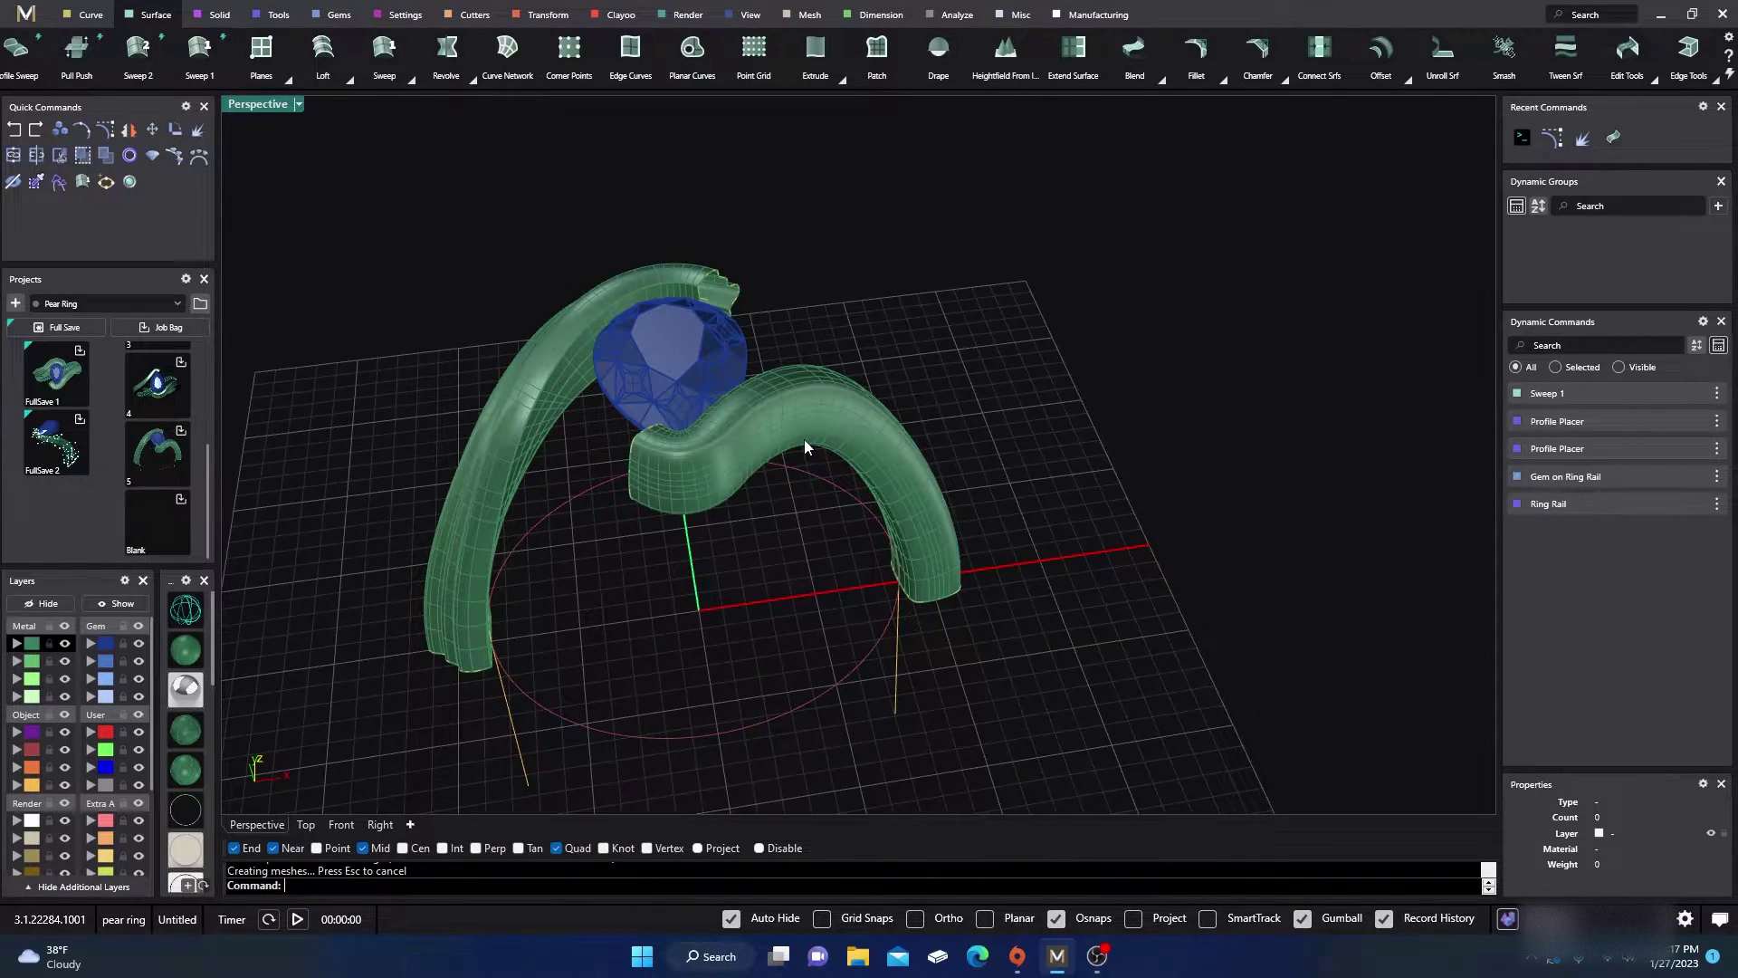
Step: Select the merged band surface and examine its extent around the open end at the gem's tip
right_click_drag(717, 605, 737, 613)
scroll(607, 579, "down", 6)
right_click_drag(571, 646, 742, 617)
left_click(788, 593)
scroll(487, 596, "down", 2)
right_click_drag(487, 595, 661, 594)
scroll(910, 594, "up", 3)
scroll(909, 598, "up", 5)
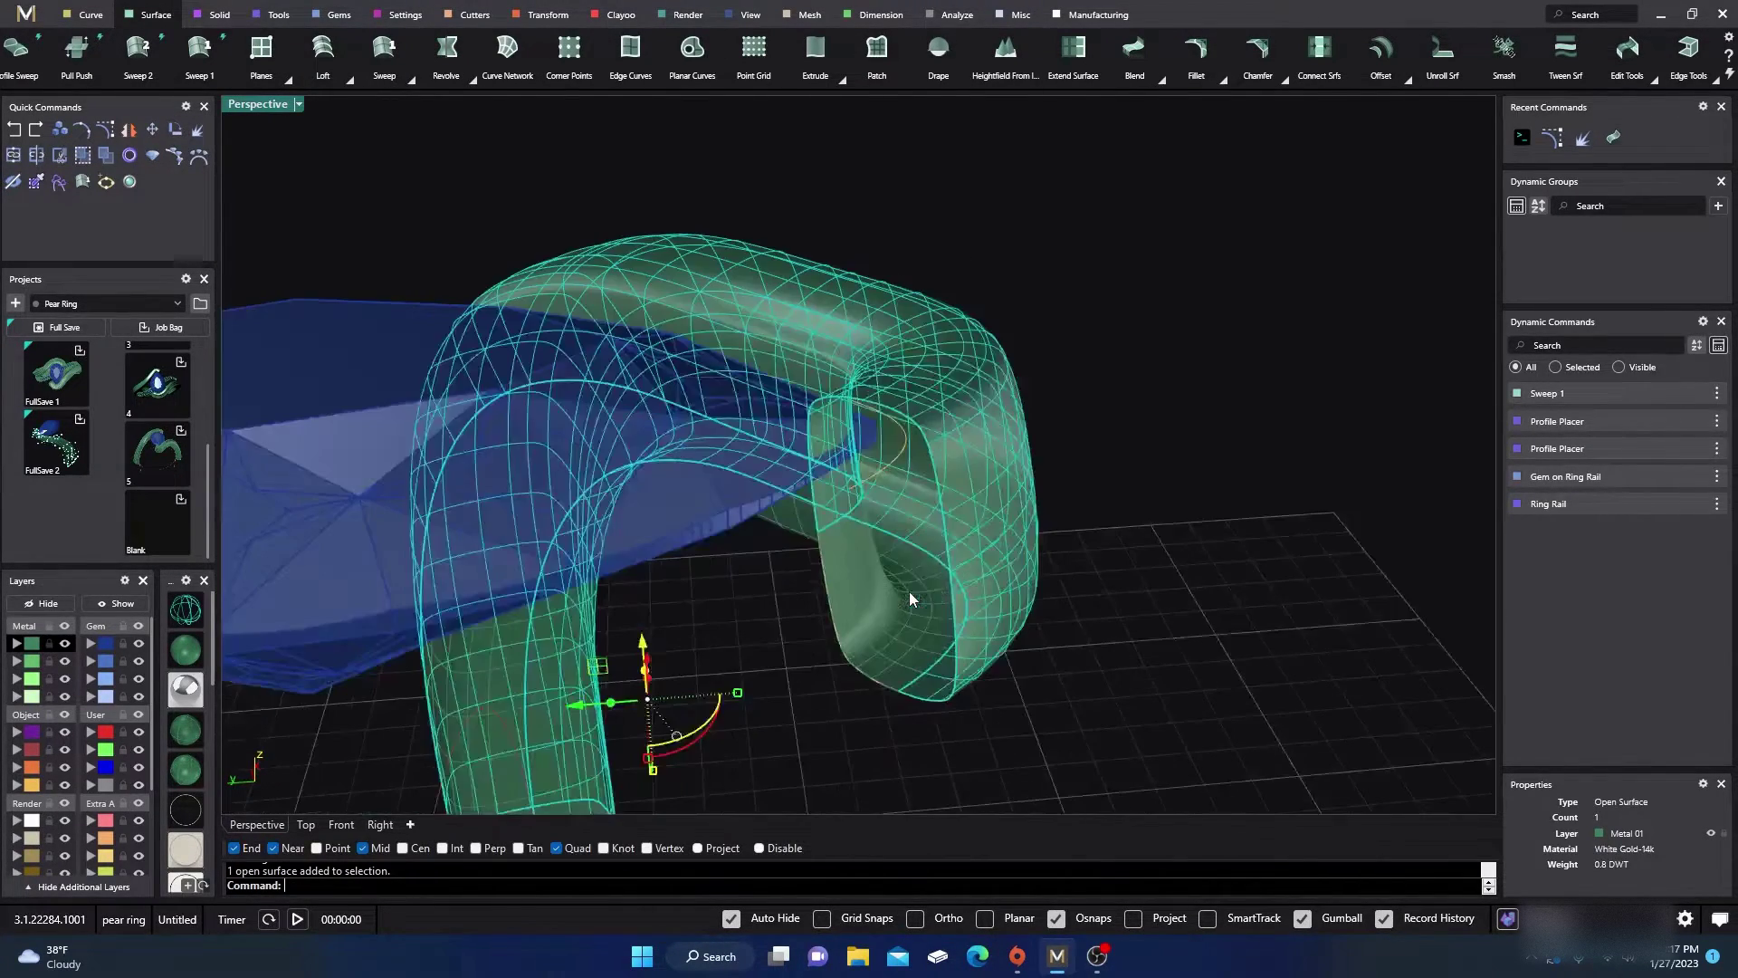
Step: Merge the lower band's remaining inner surface into the merged surface with smoothing on, tolerance 0.001 and roundness 1
right_click(765, 614)
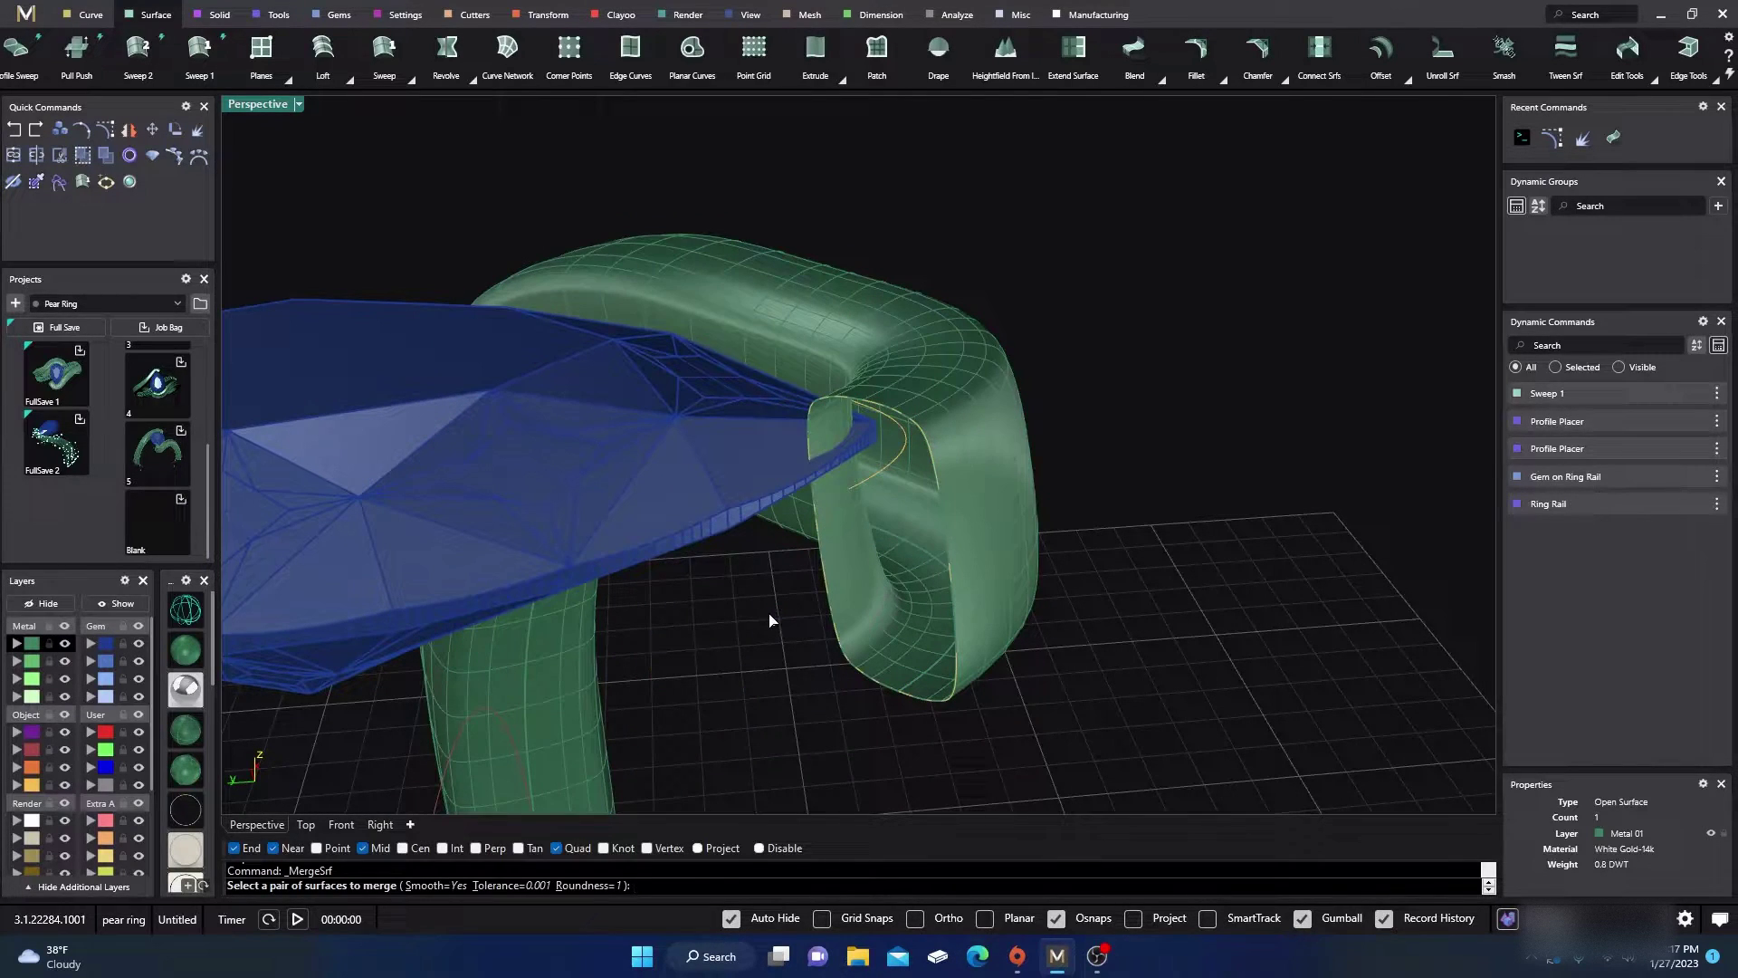
left_click(976, 456)
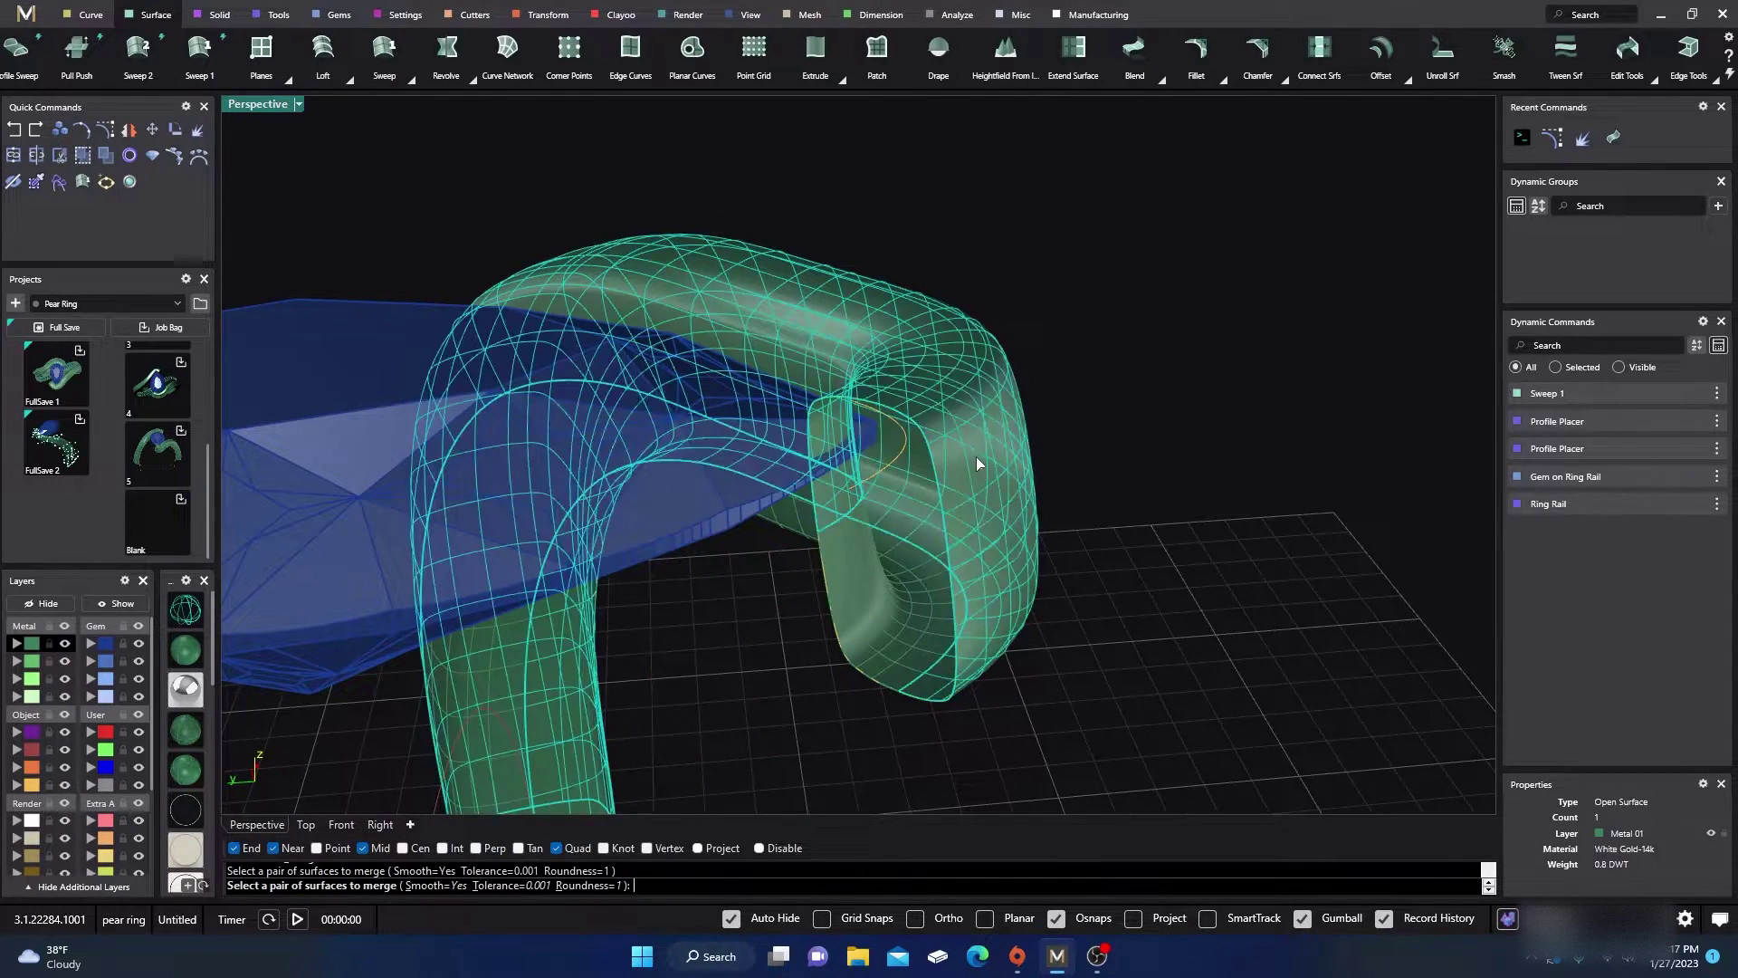
left_click(885, 639)
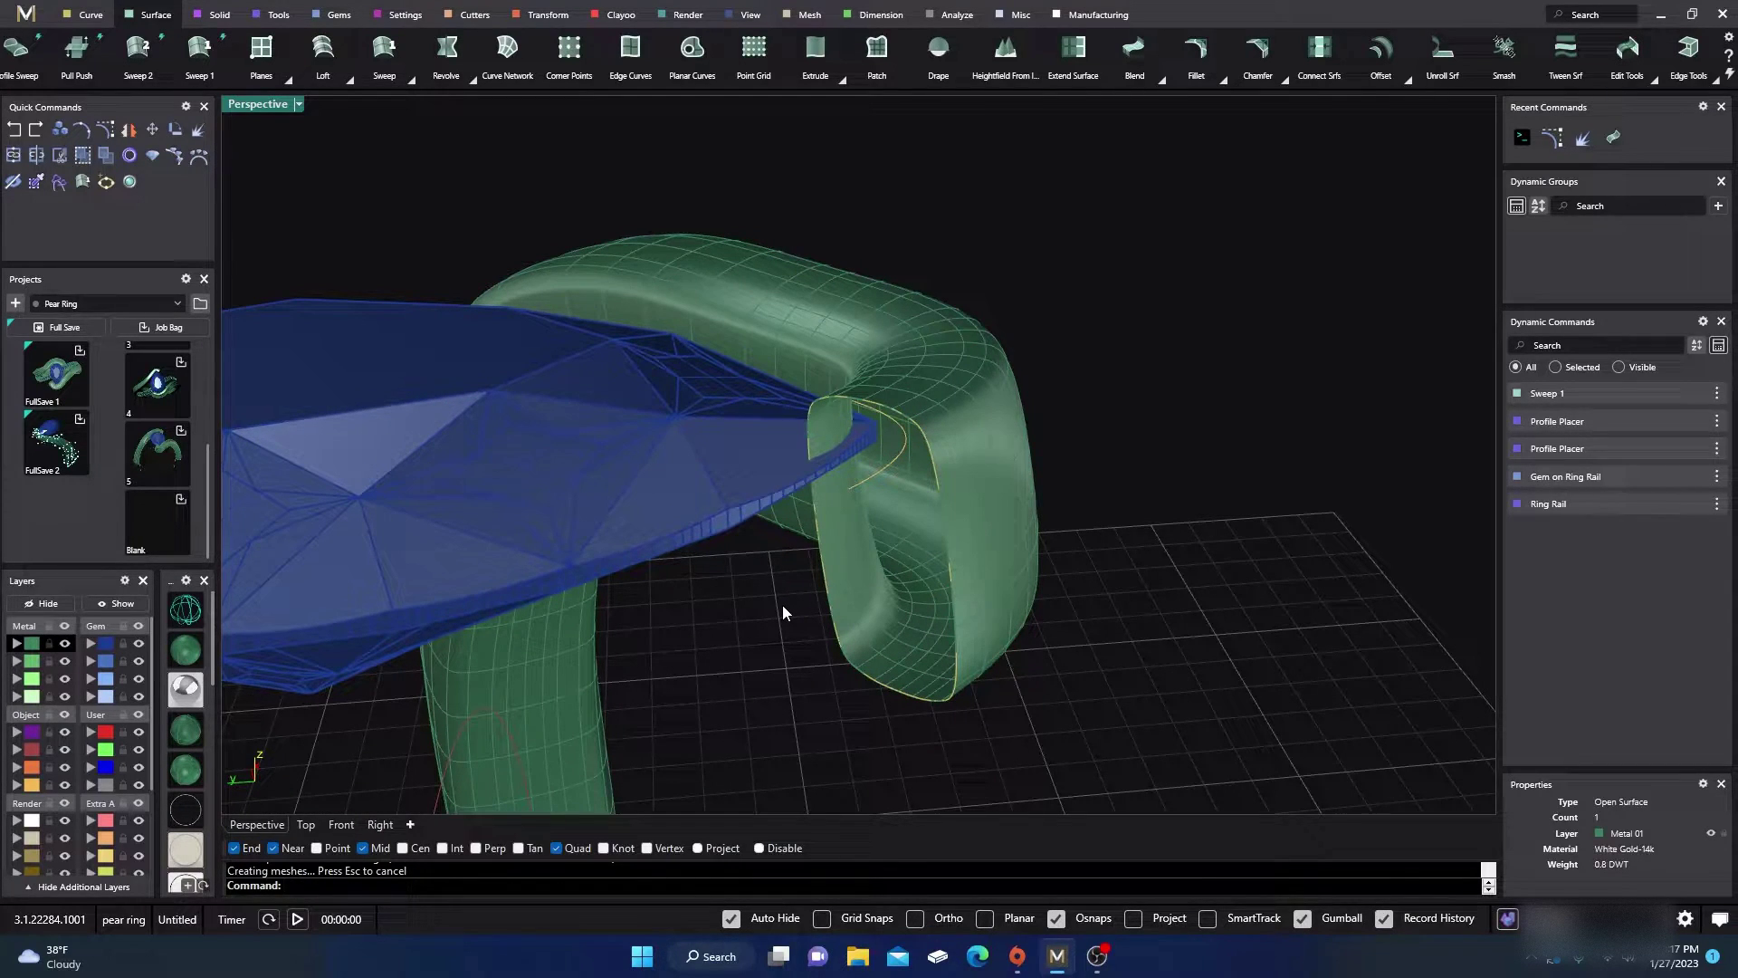
Step: Review the object description of the fully merged lower band surface
left_click(878, 598)
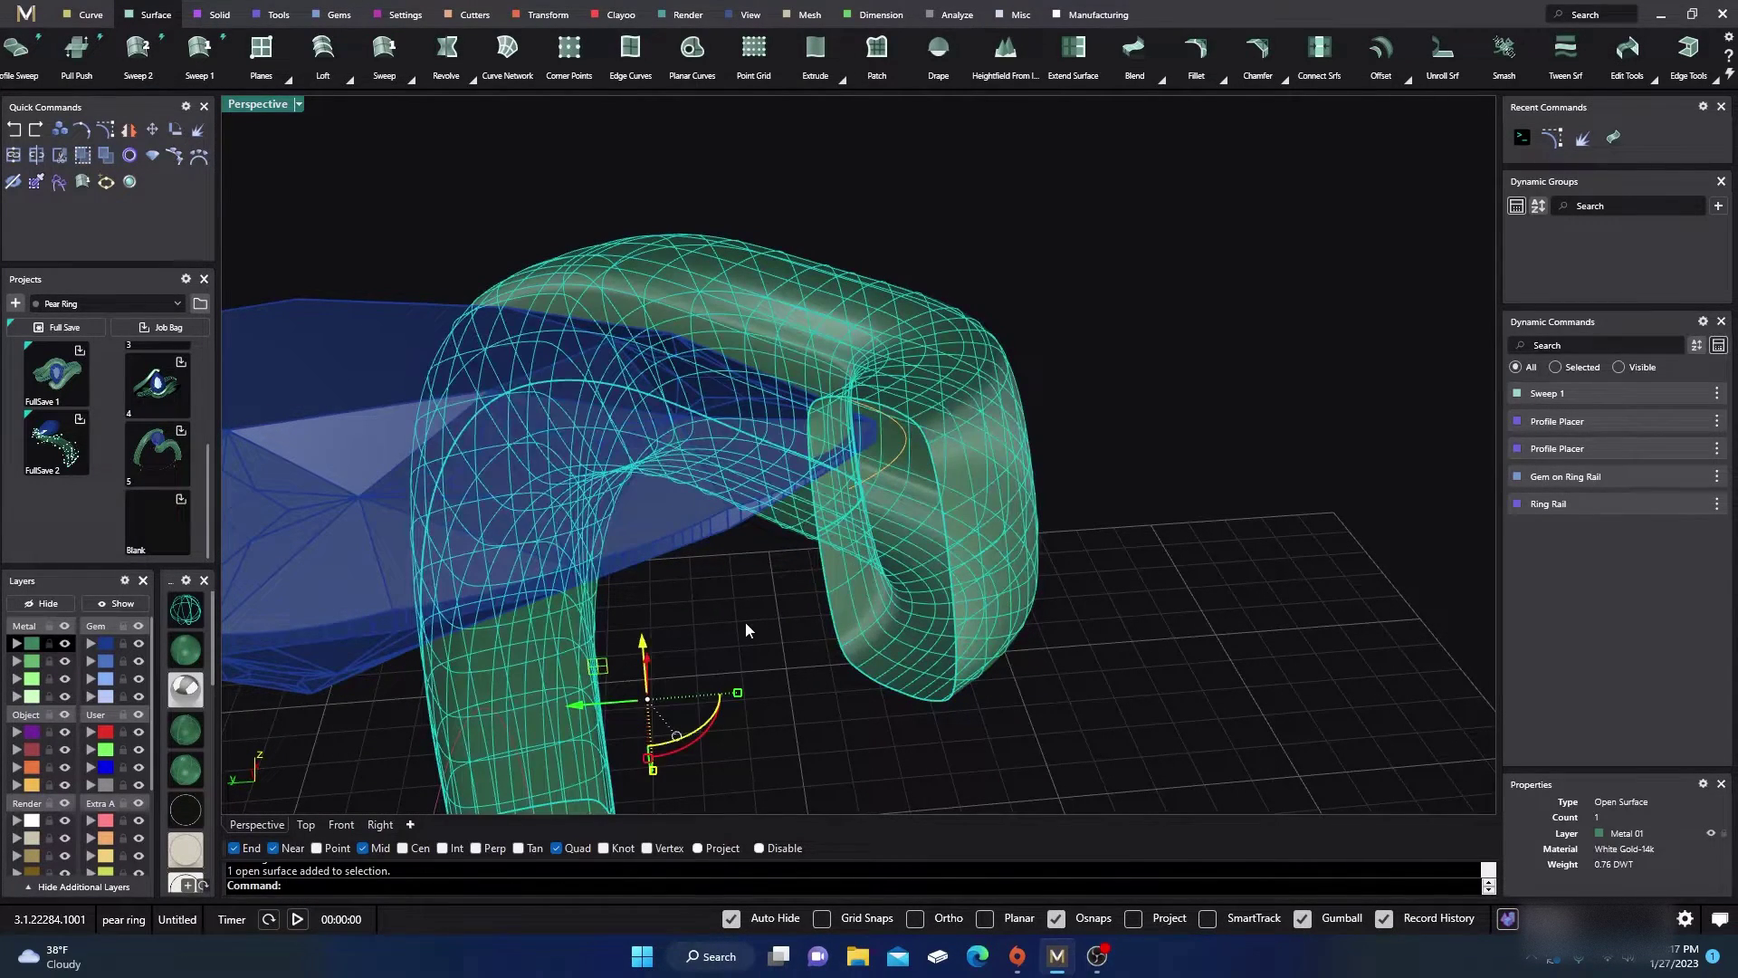
type("What")
key("Return")
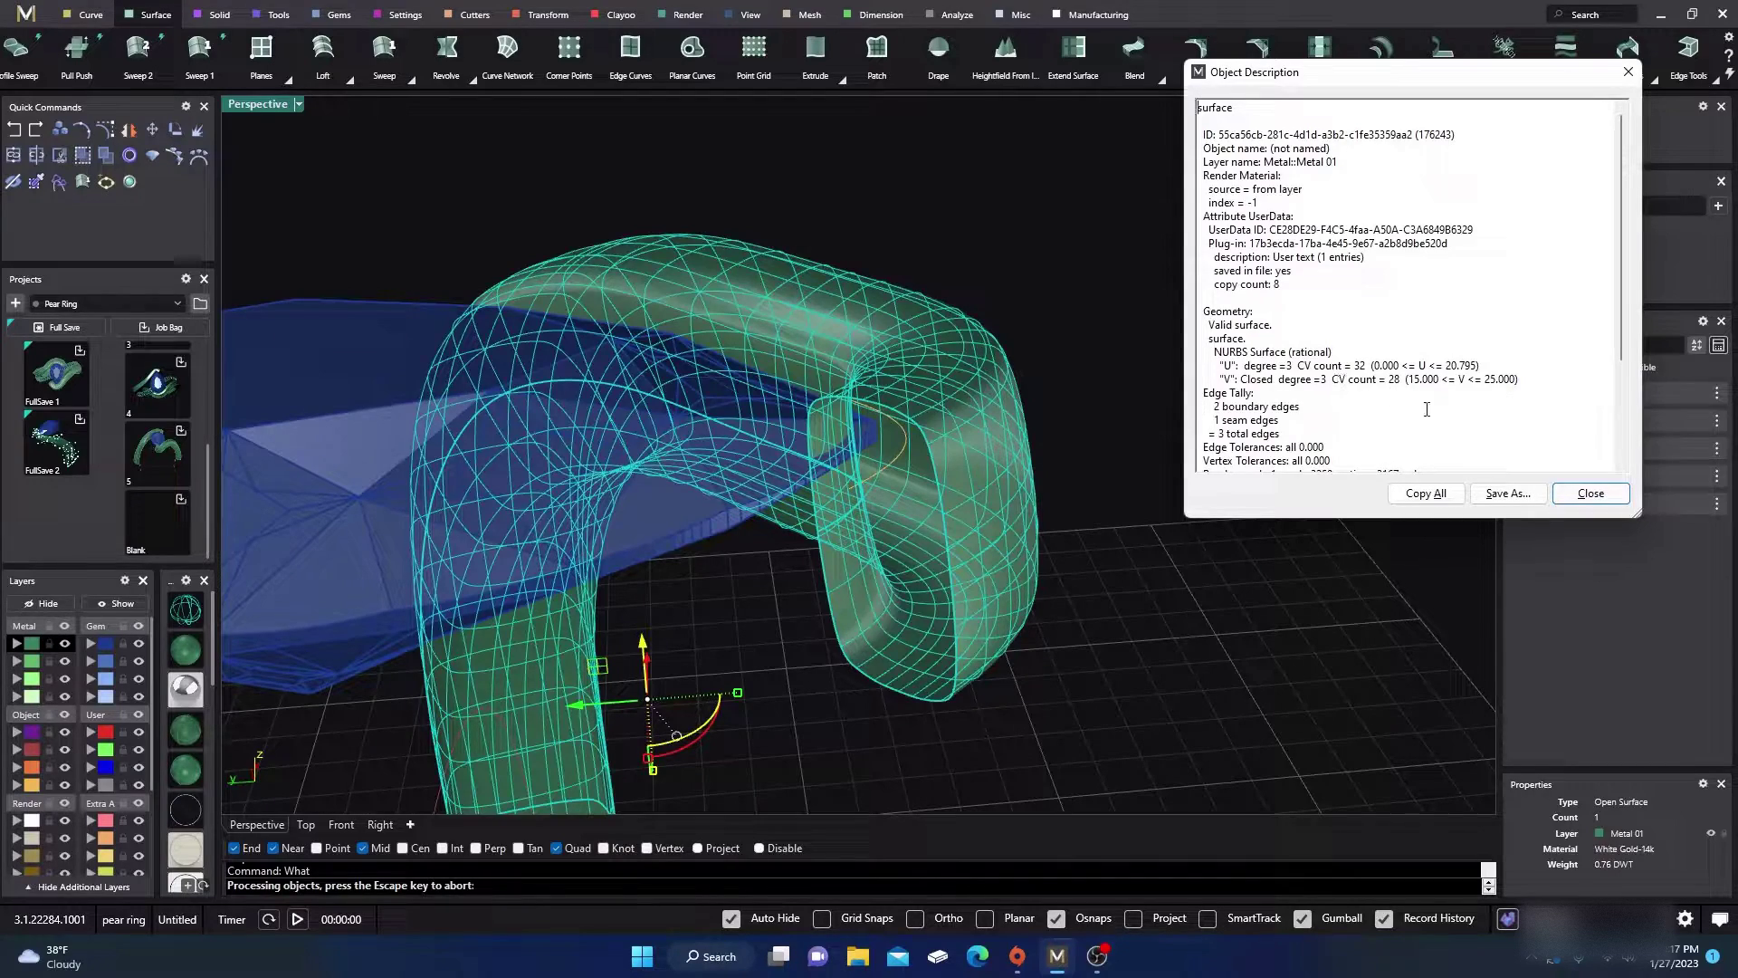
left_click(1590, 493)
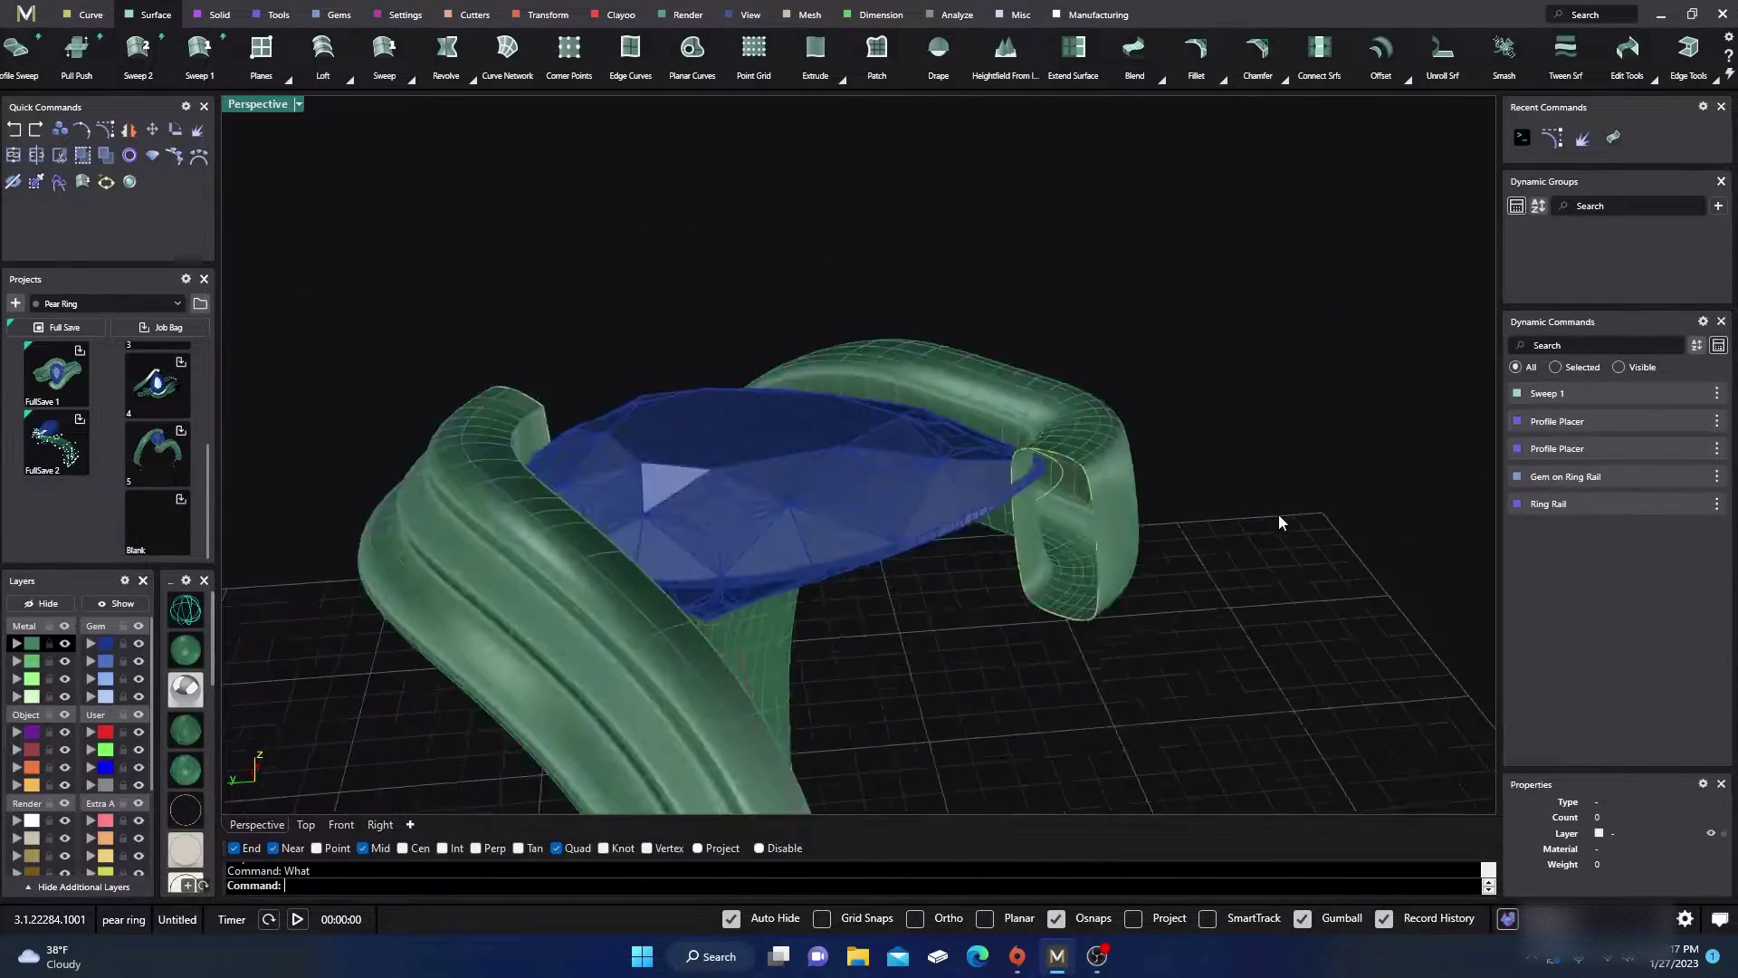
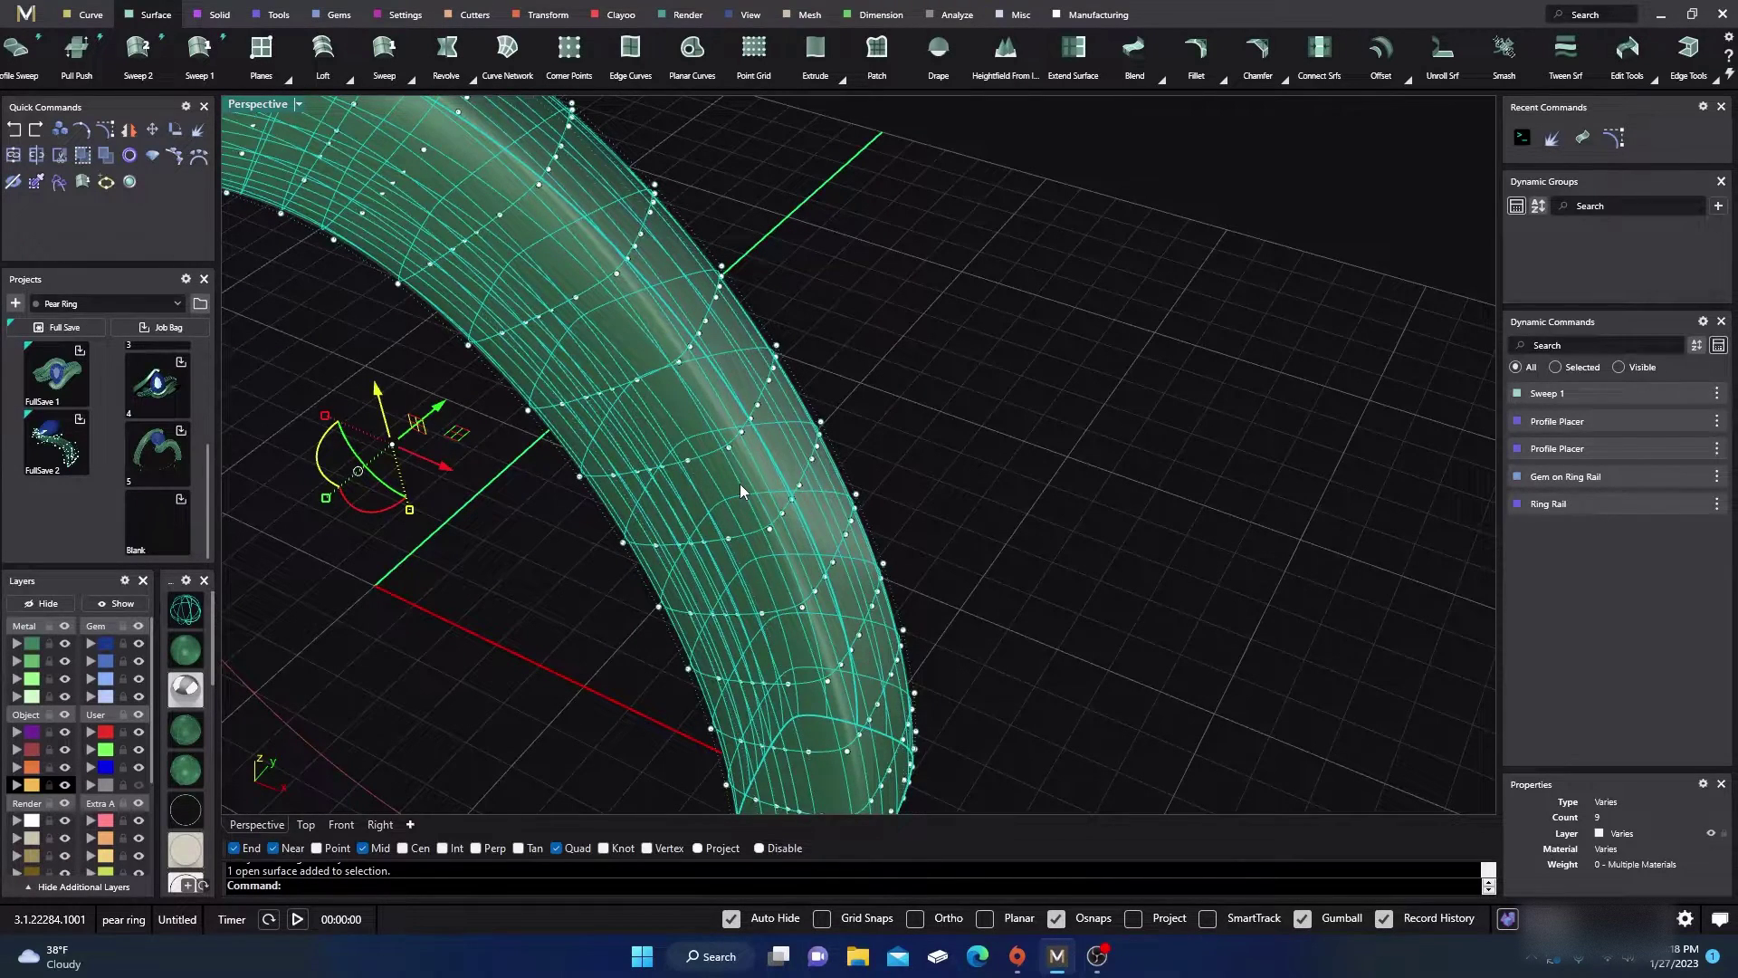
Step: Rebuild the lower band surface with point counts U 15 and V 11, degrees U 4 and V 3, deleting the input and retrimming
type("Rebuild")
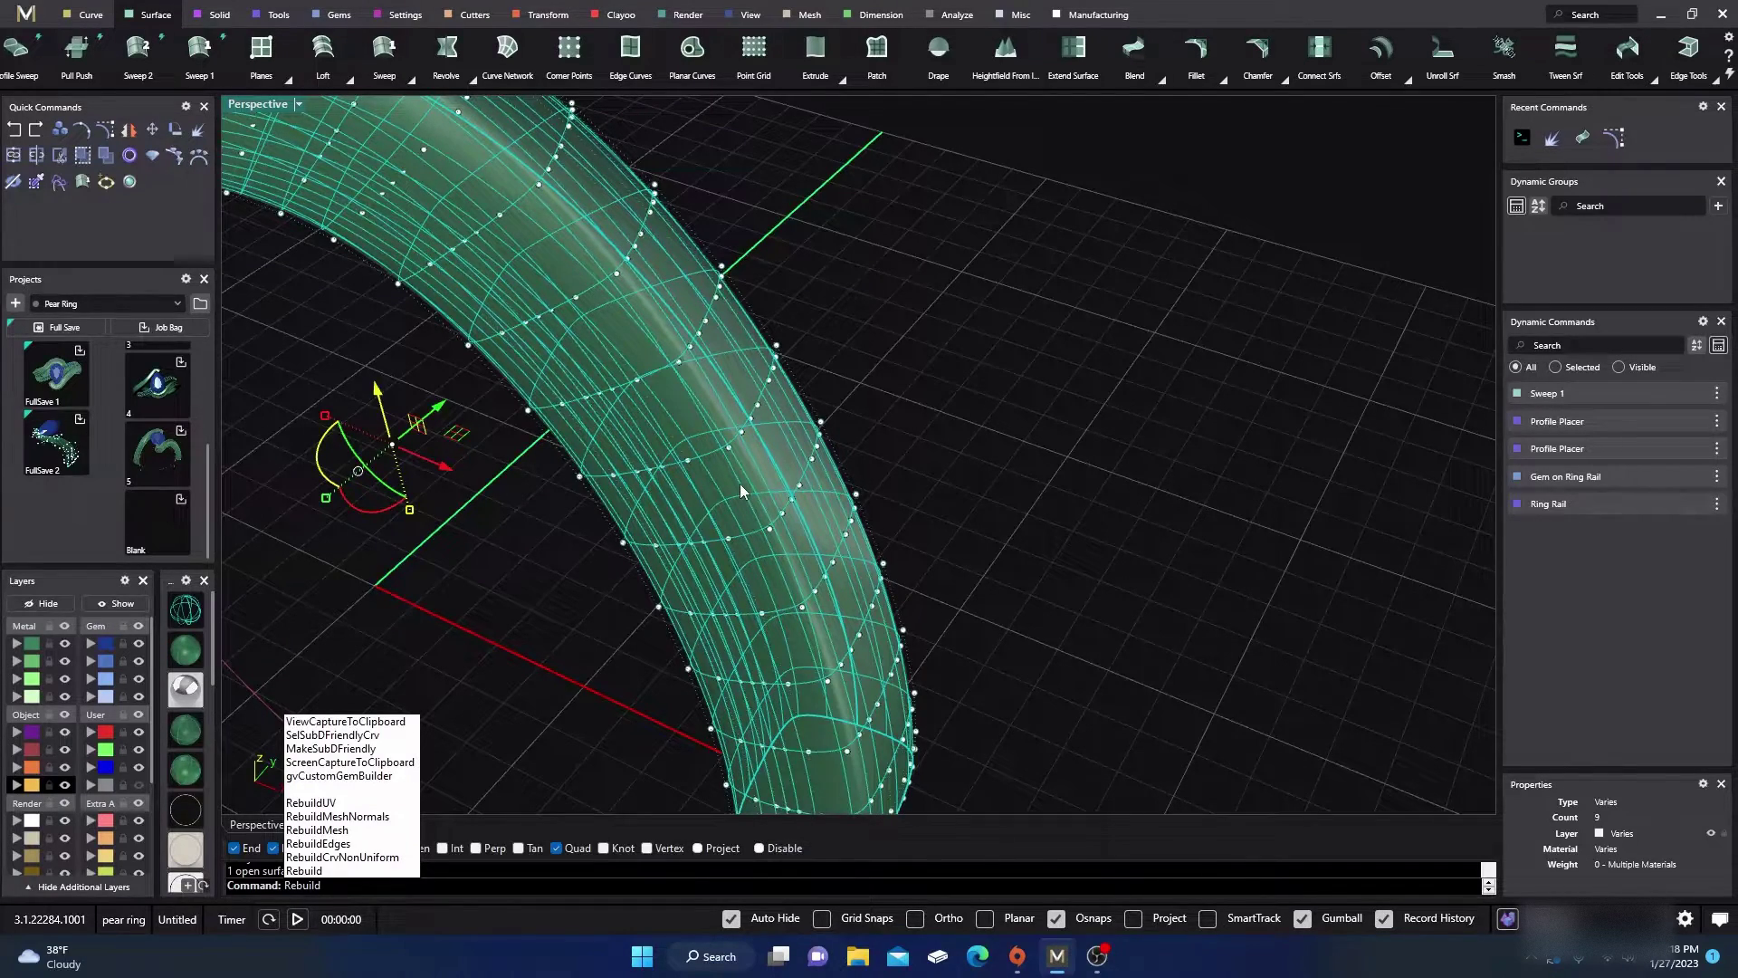
key("Return")
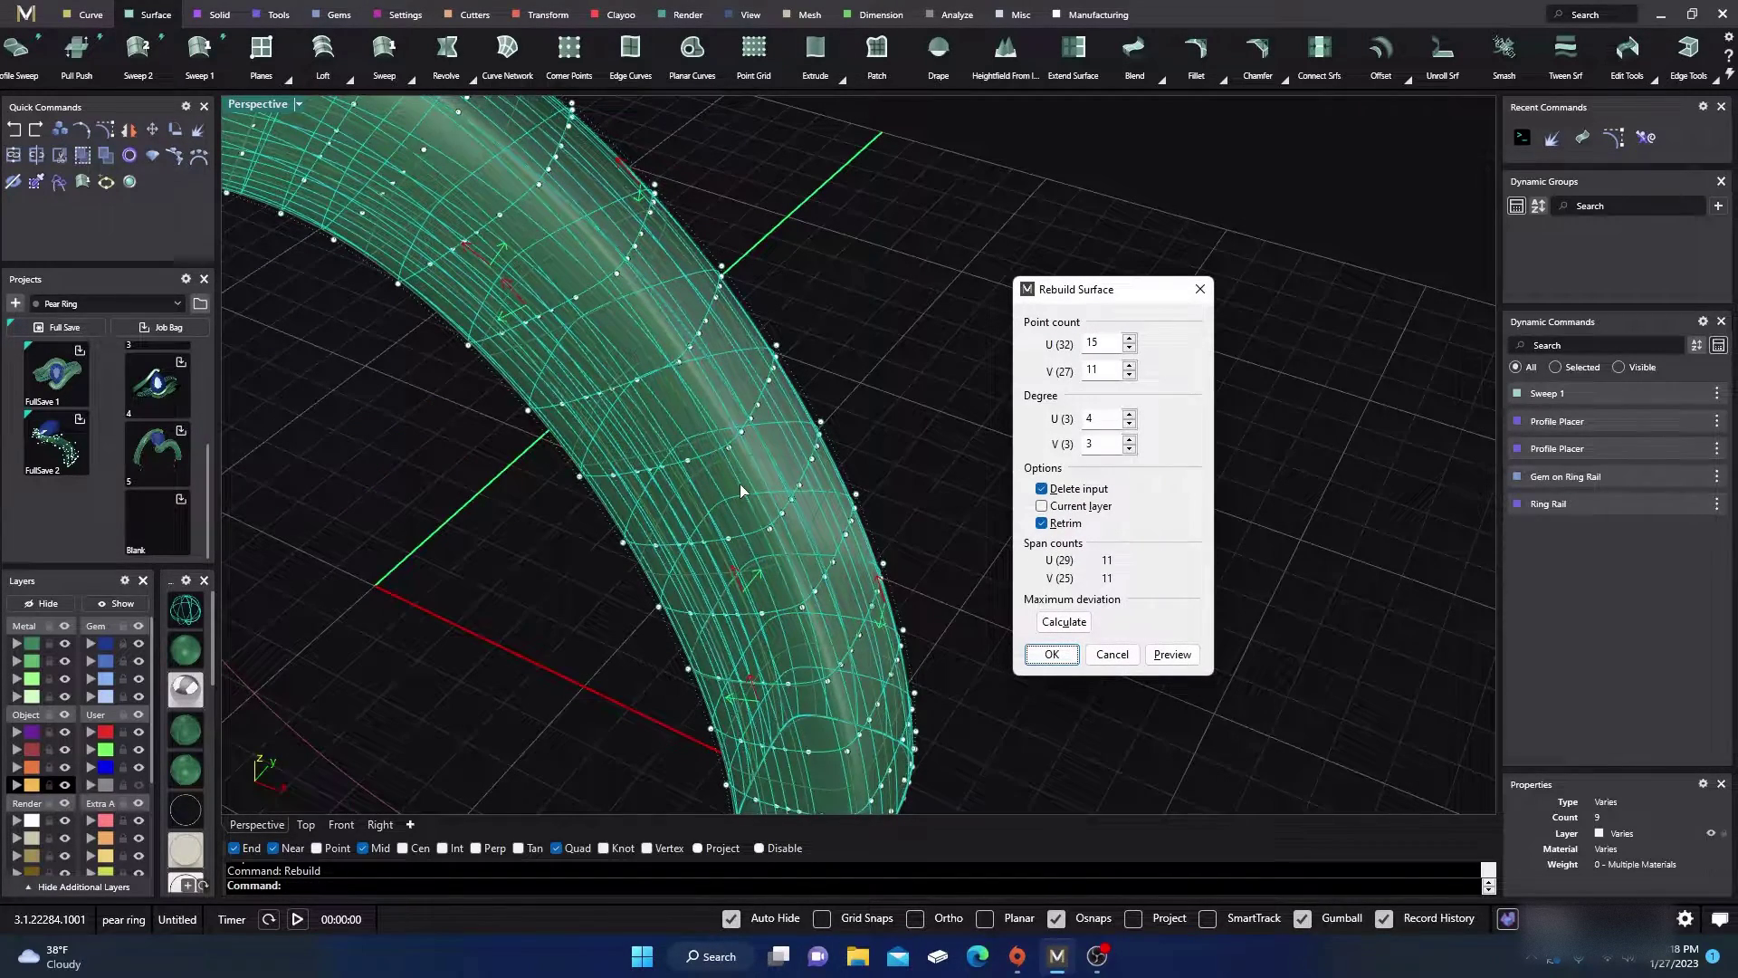
scroll(796, 444, "down", 6)
right_click_drag(860, 498, 856, 607)
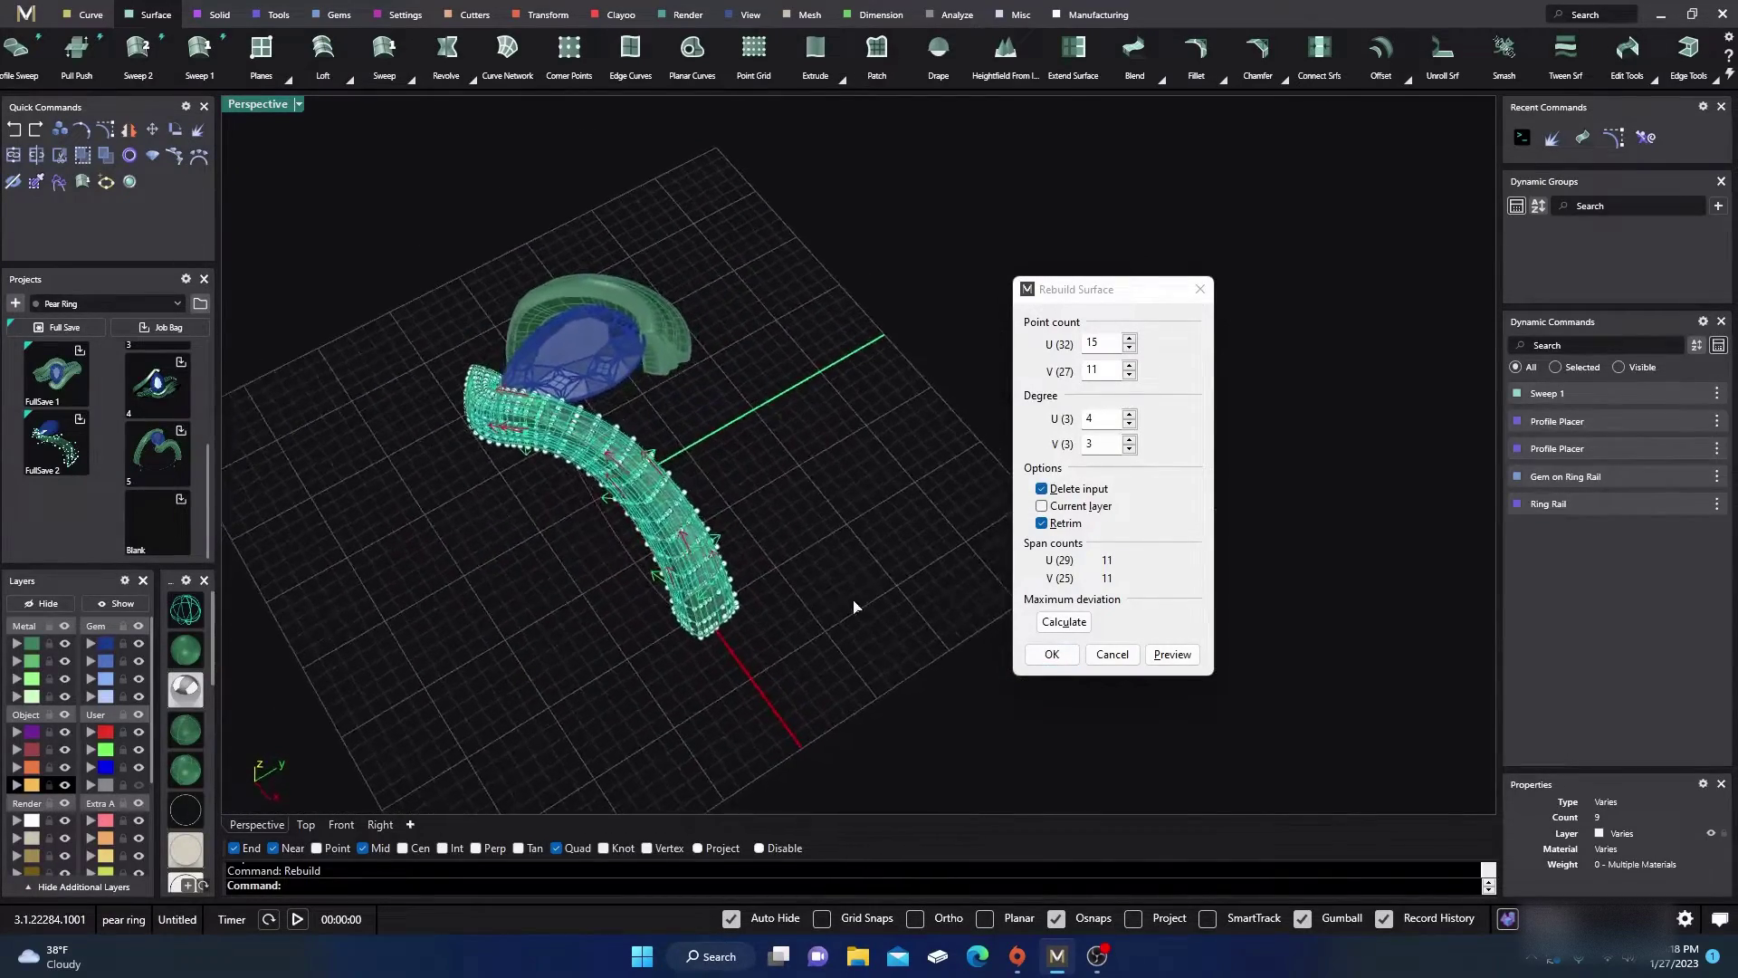
scroll(837, 602, "down", 2)
scroll(597, 513, "up", 6)
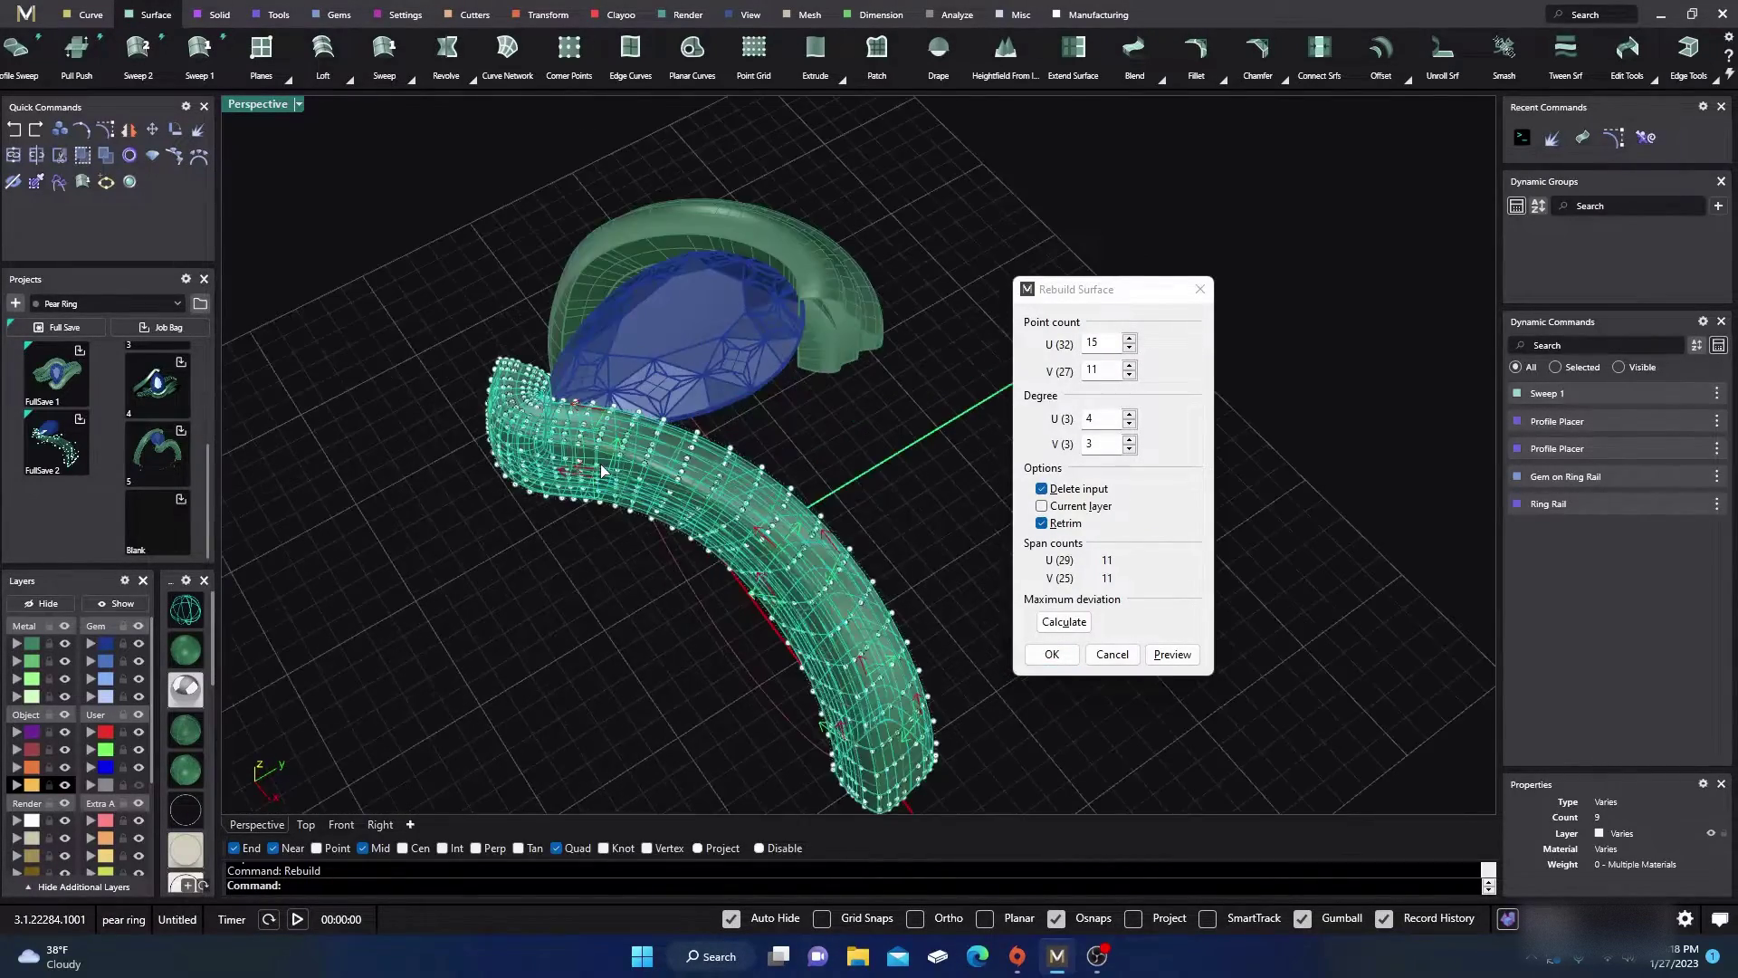
scroll(637, 478, "down", 1)
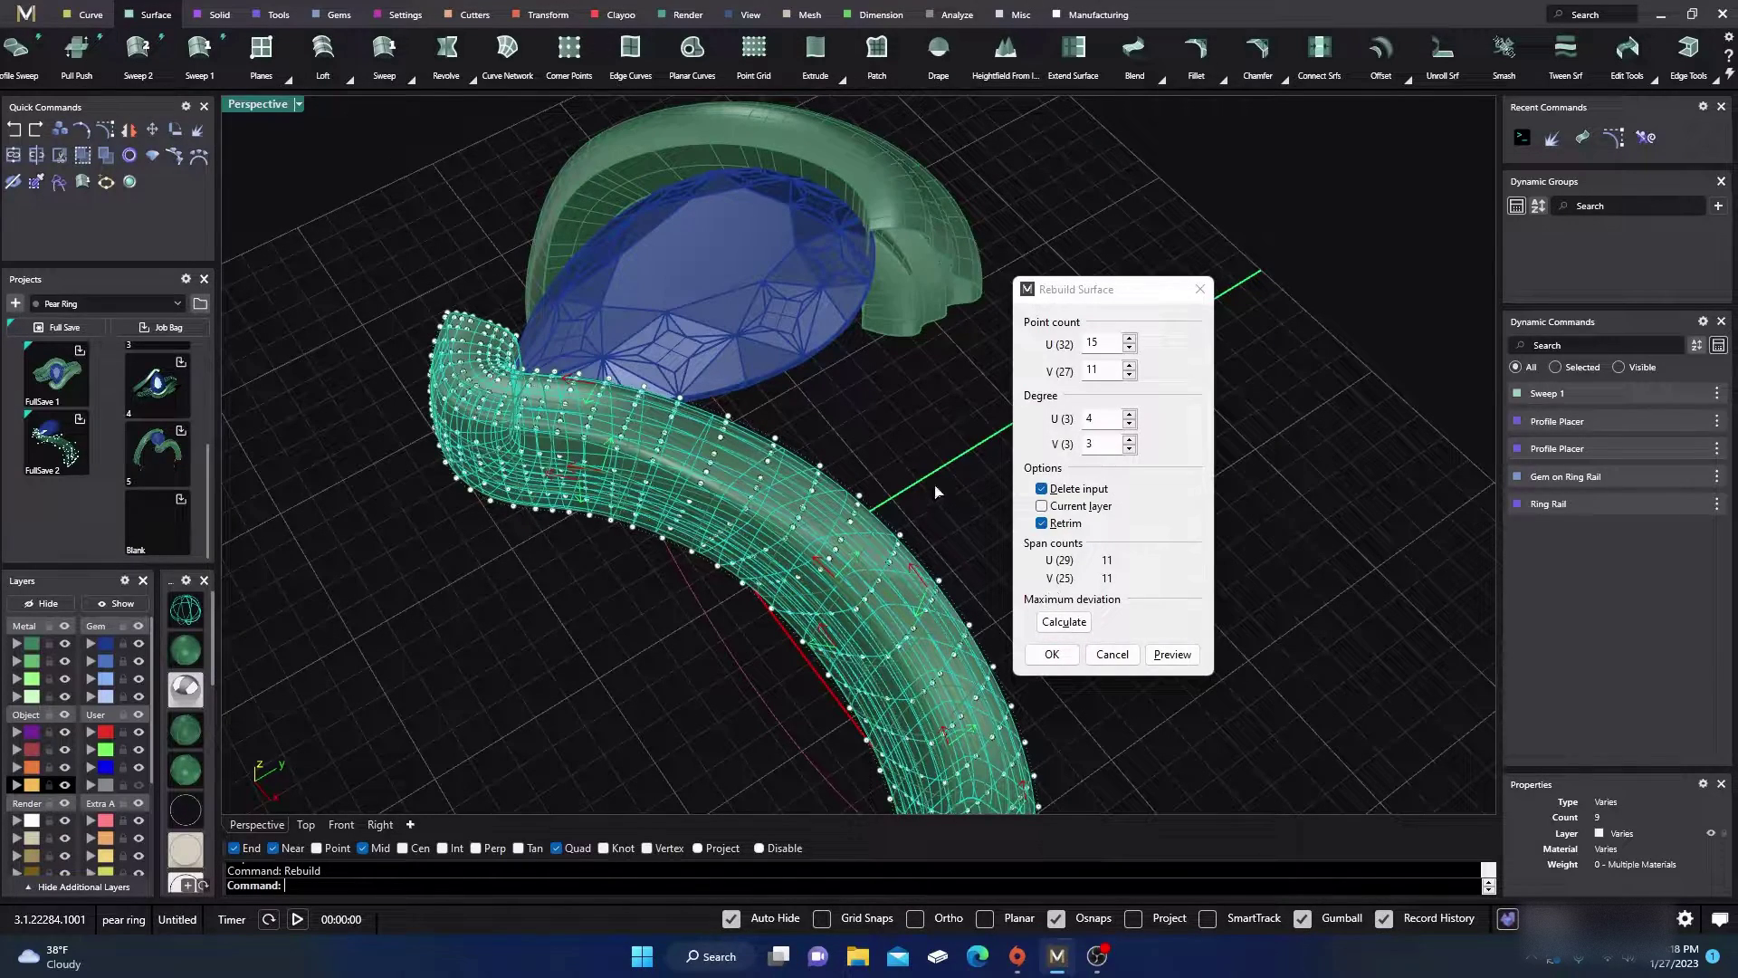
left_click(1051, 654)
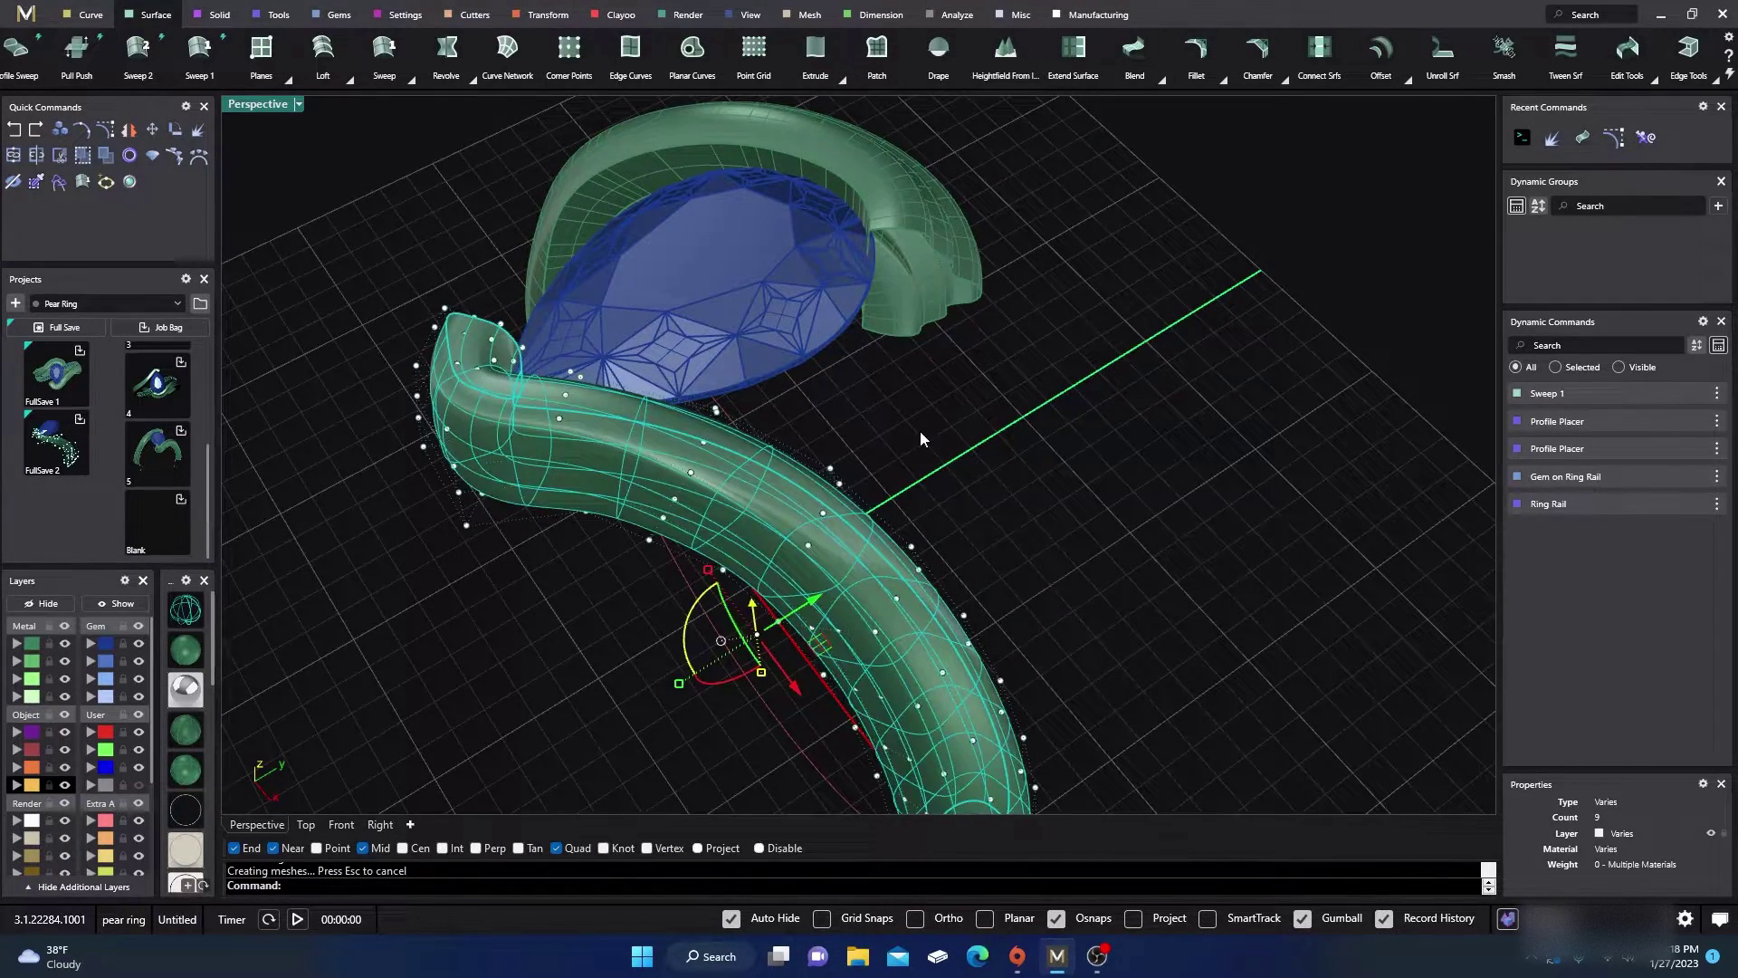
Step: Deselect the rebuilt band and examine the distribution of its control points from several angles
scroll(920, 431, "down", 3)
right_click_drag(986, 497, 879, 463)
left_click(878, 462)
scroll(744, 350, "up", 2)
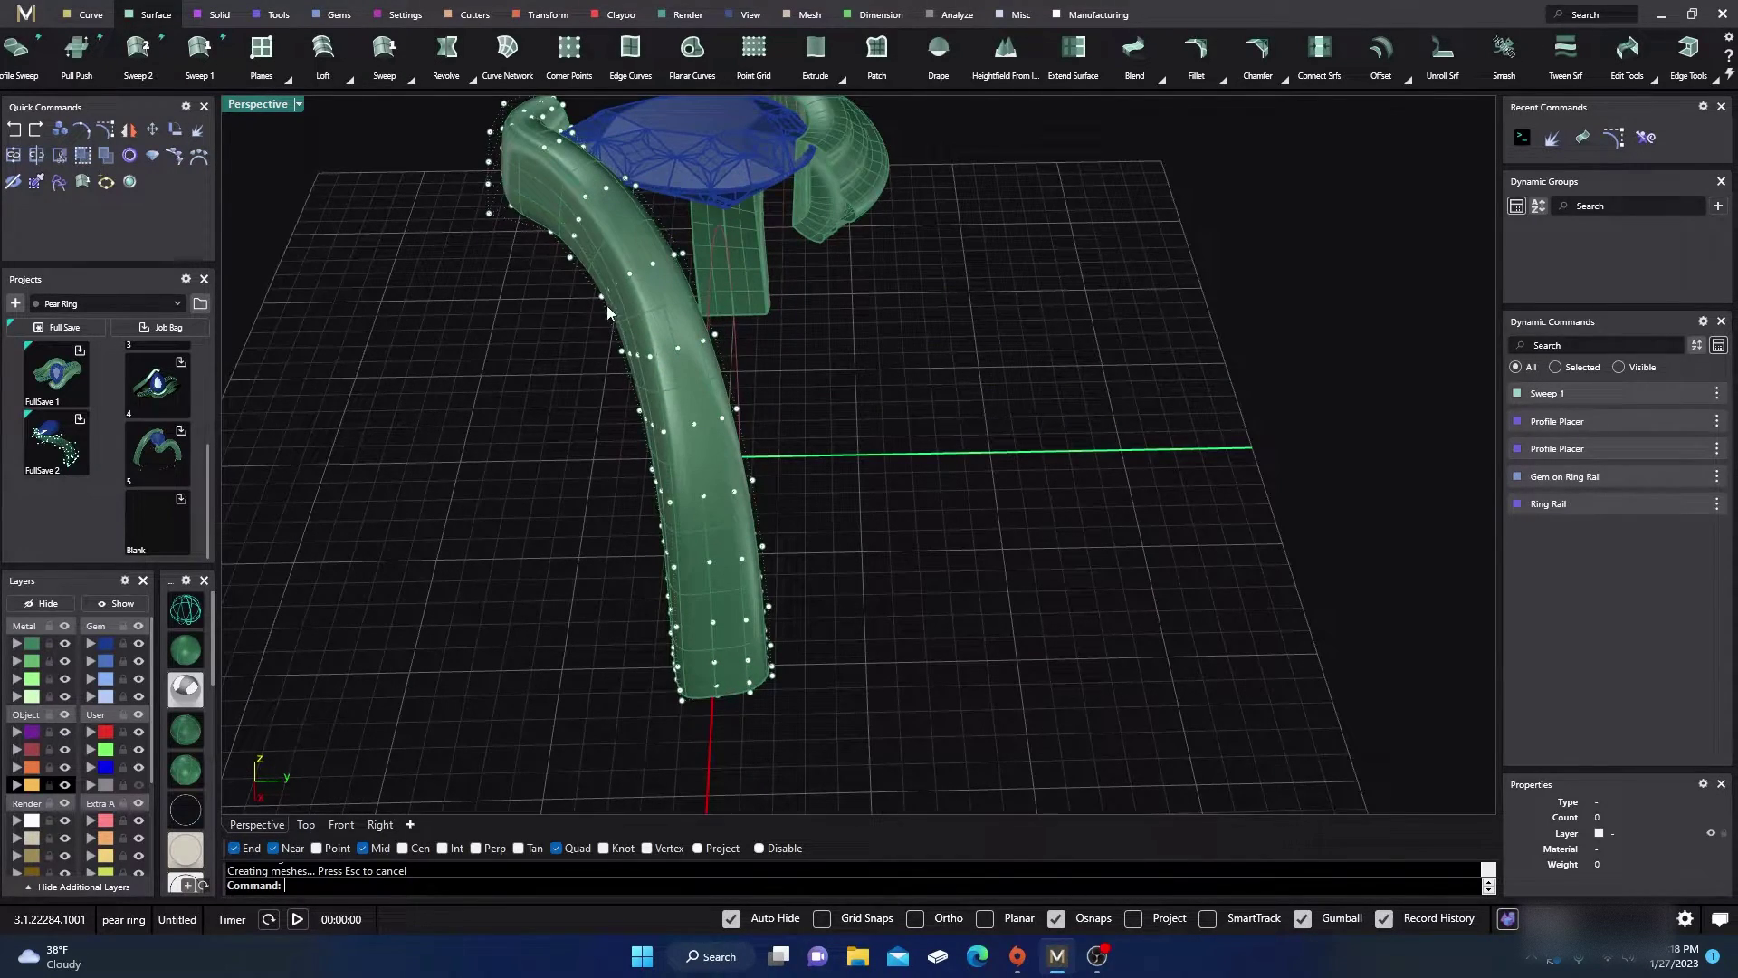
scroll(724, 353, "down", 3)
right_click_drag(776, 438, 761, 504)
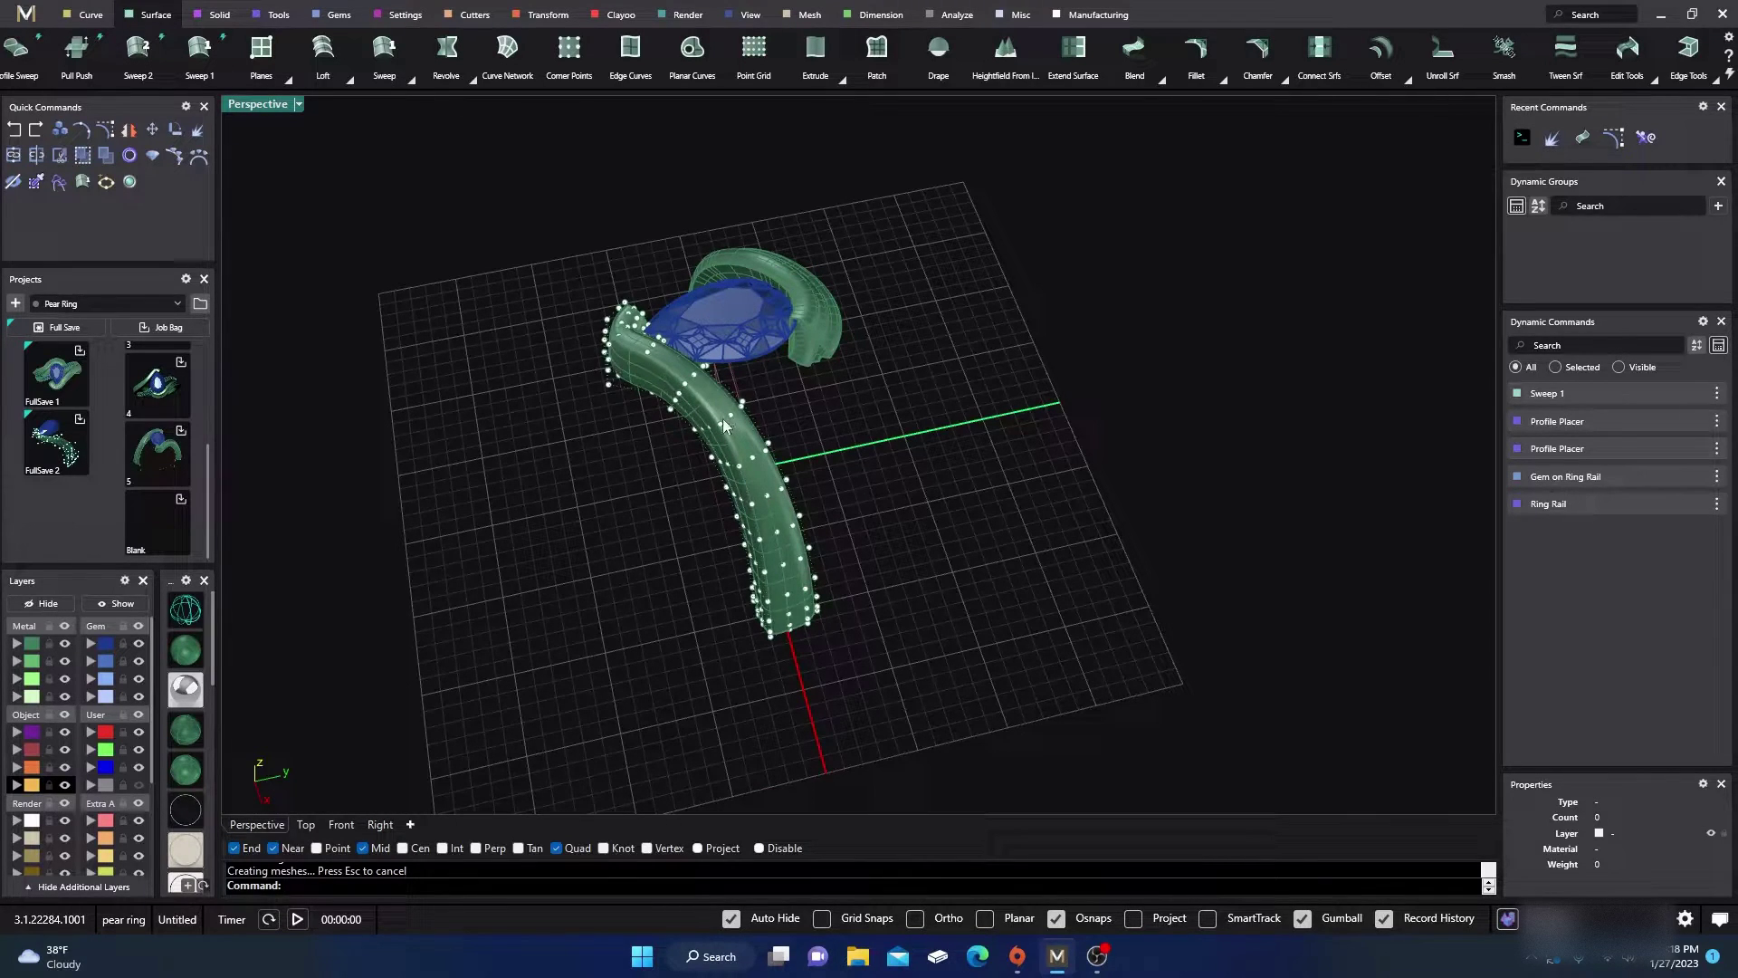
right_click_drag(655, 384, 481, 449)
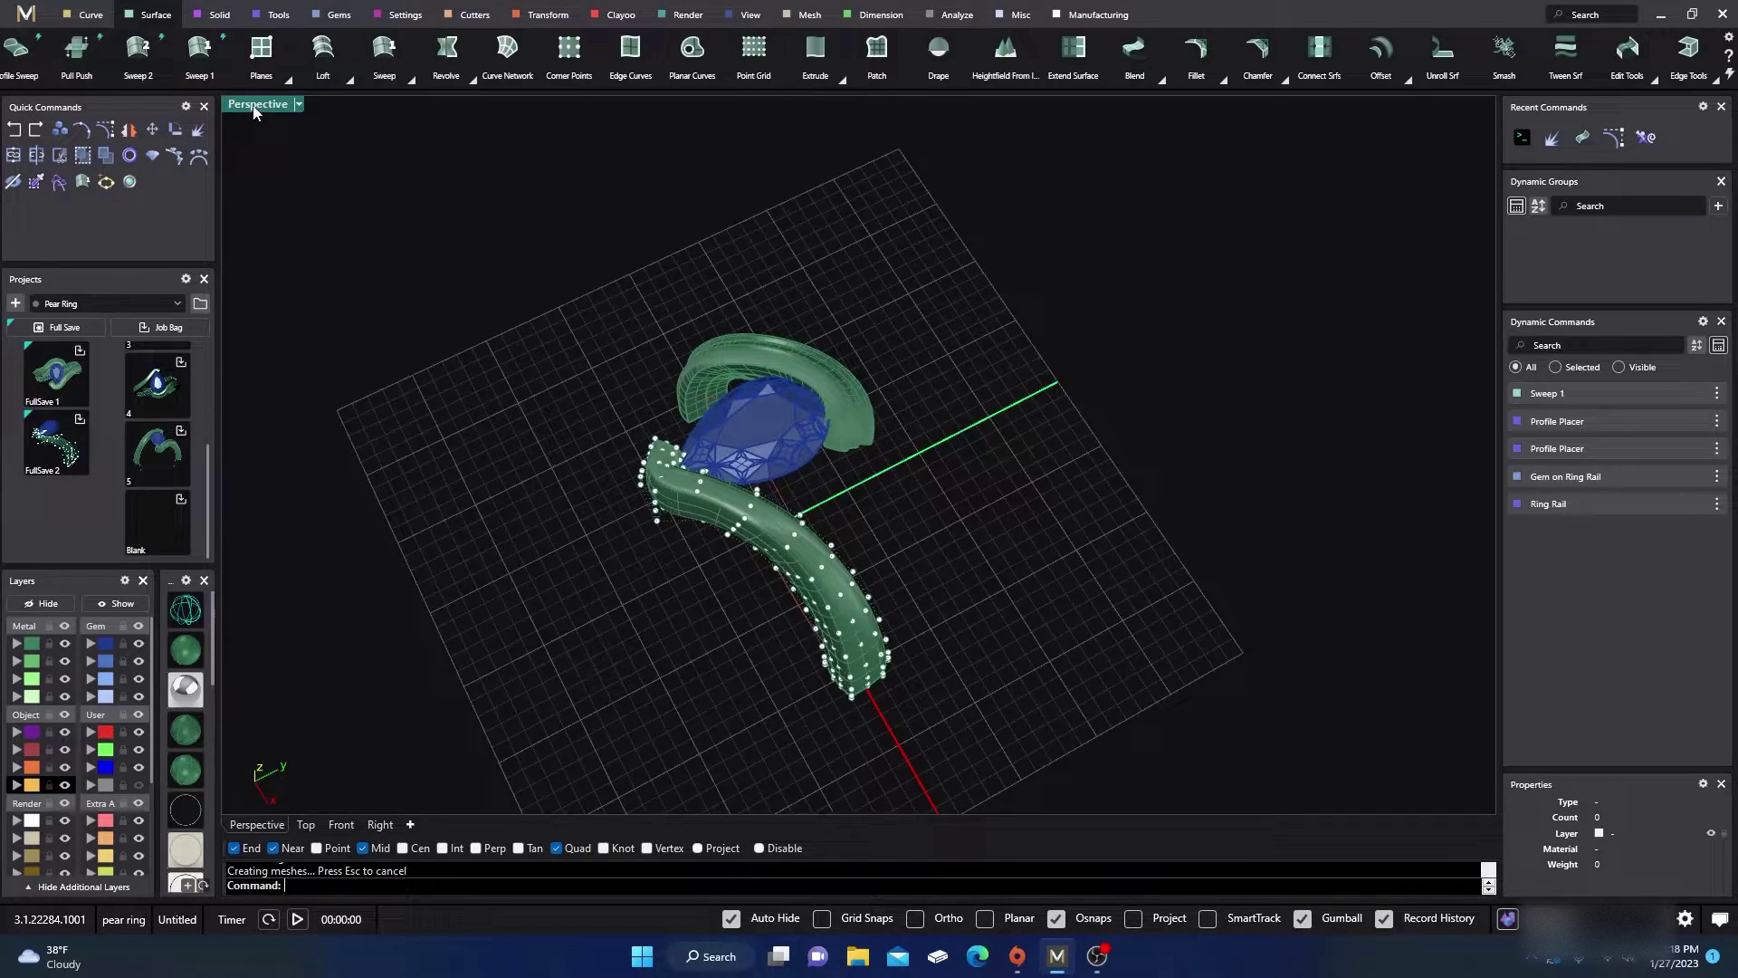
Step: Show all four viewports and inspect the band's control points around the gem's tip in wireframe and shaded display
double_click(255, 106)
scroll(448, 316, "up", 3)
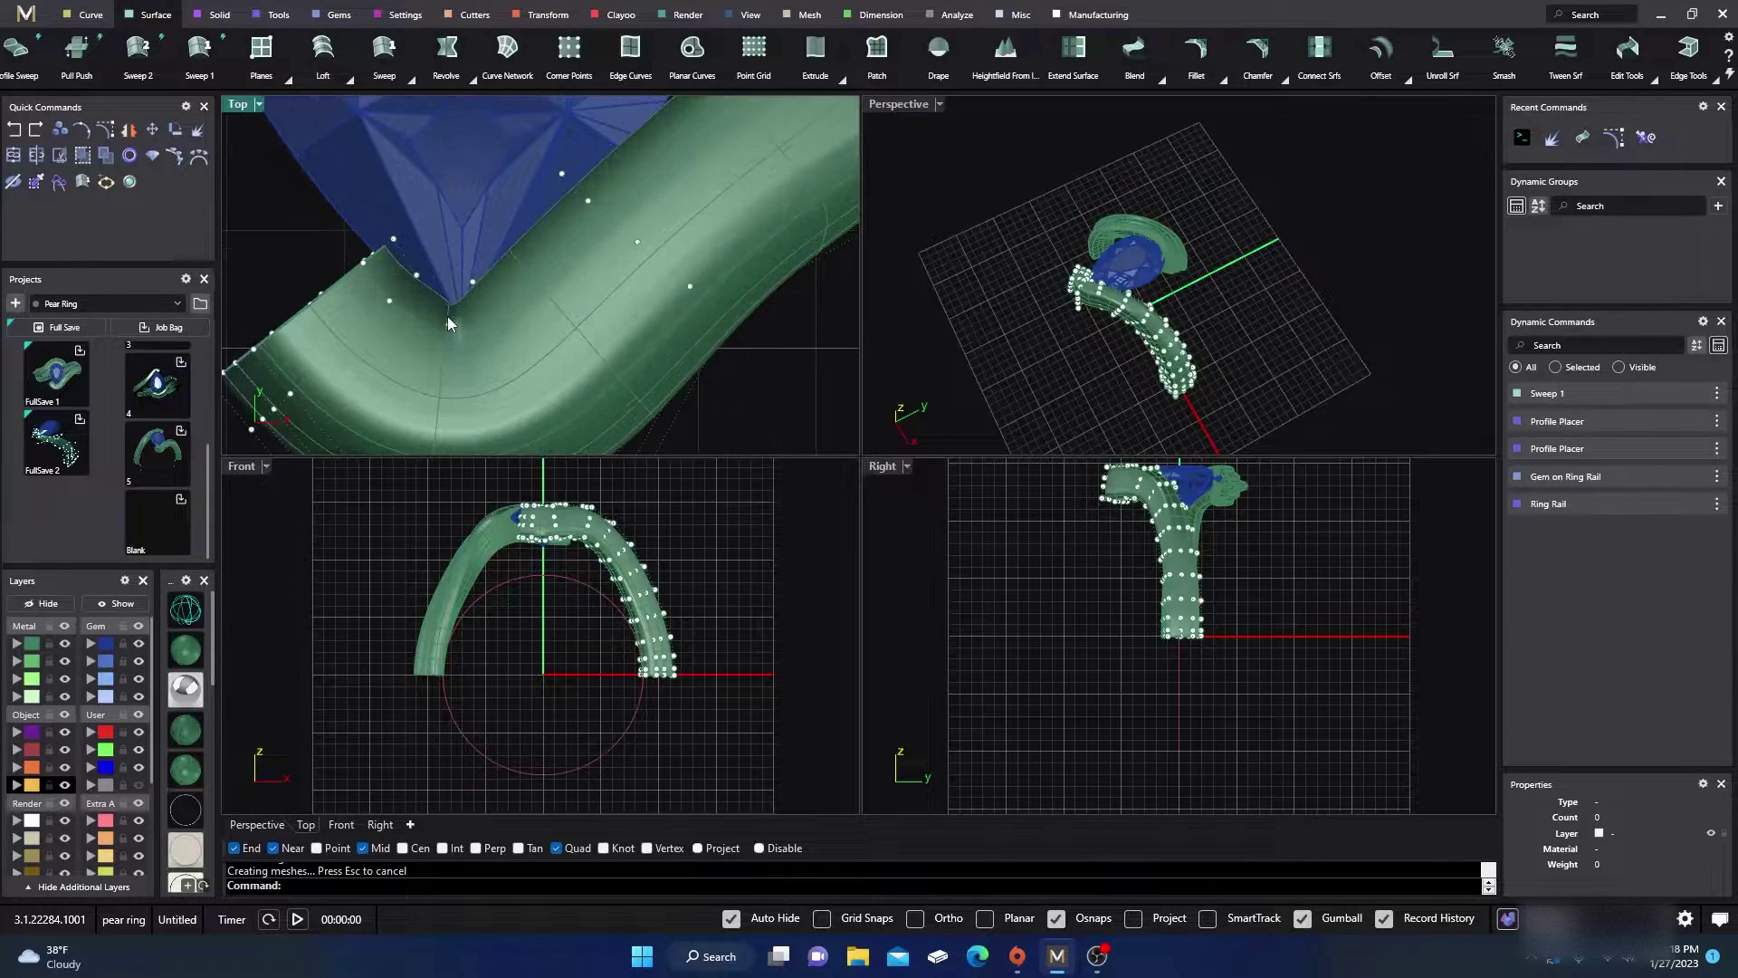
left_click(184, 619)
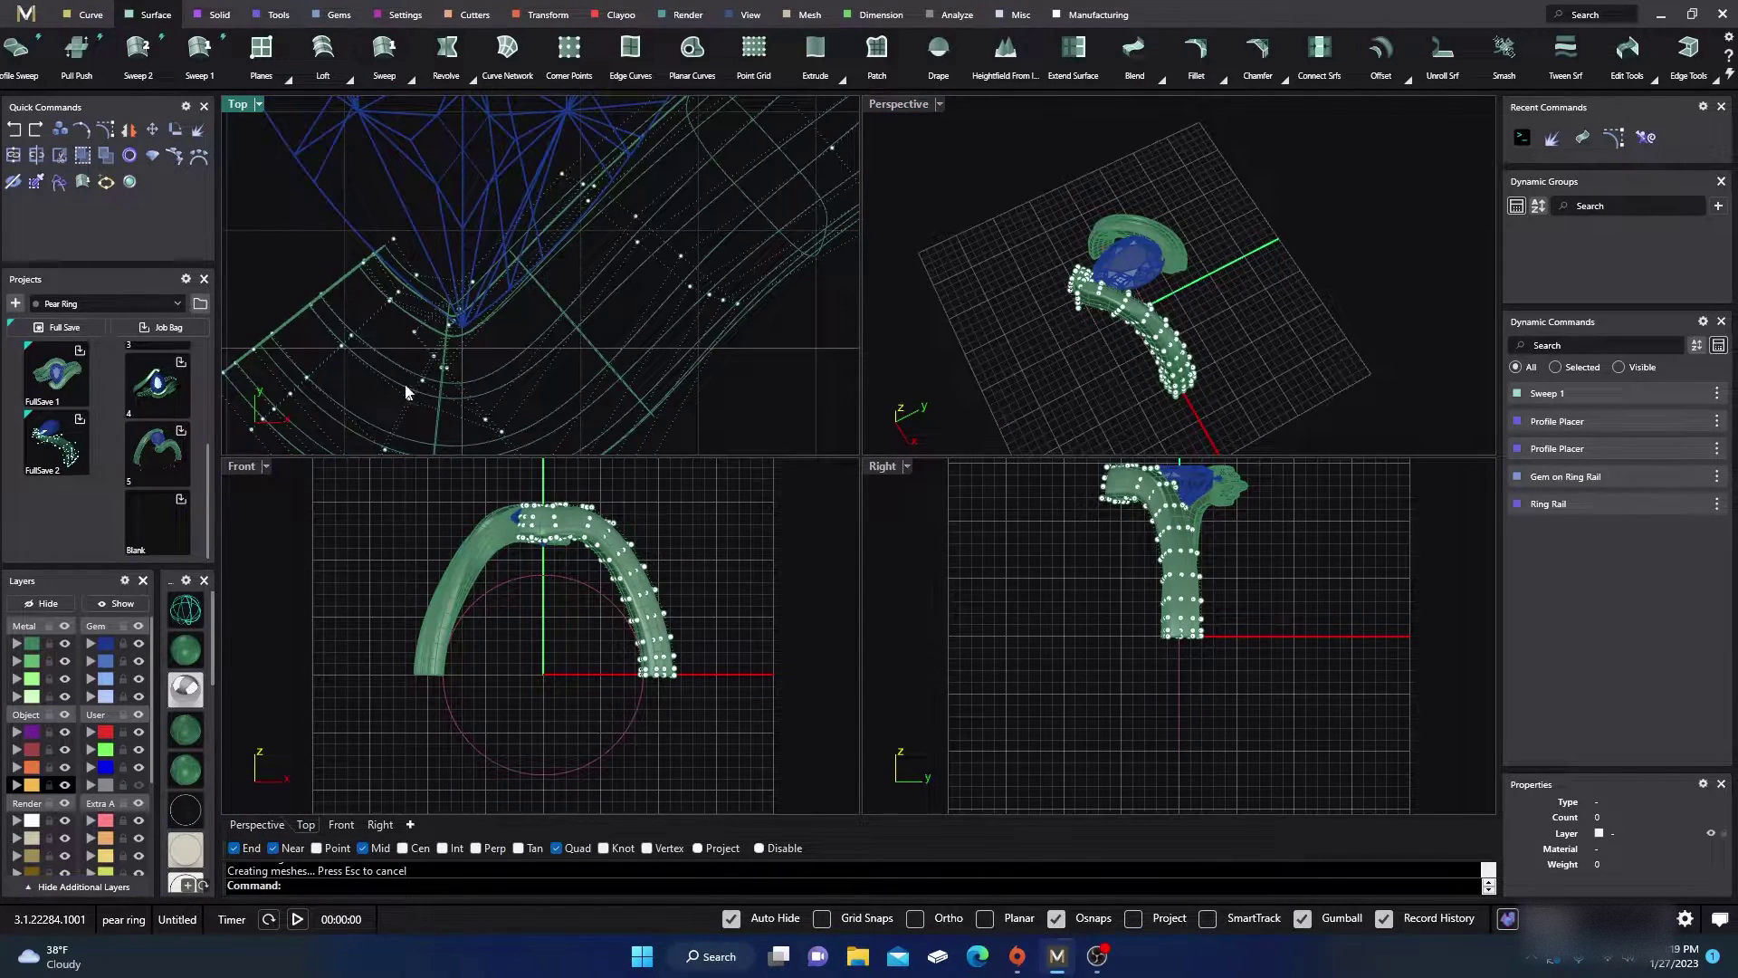
left_click(185, 650)
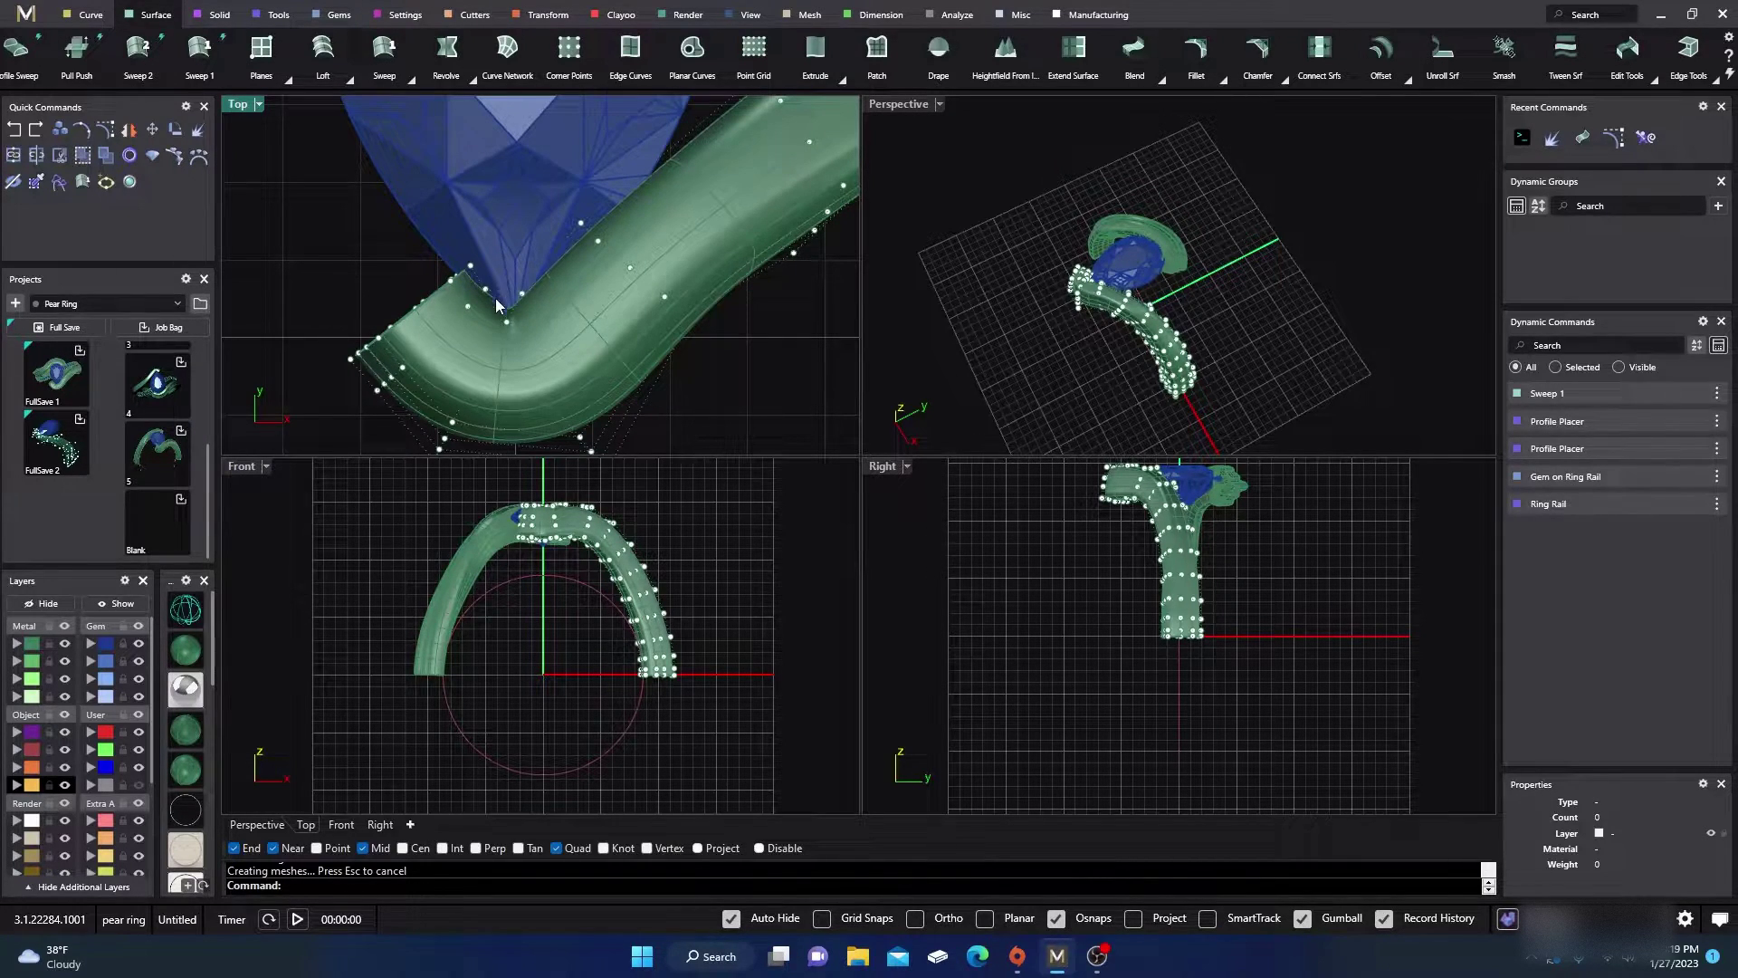
scroll(540, 305, "down", 1)
right_click_drag(686, 350, 619, 366)
left_click(650, 215)
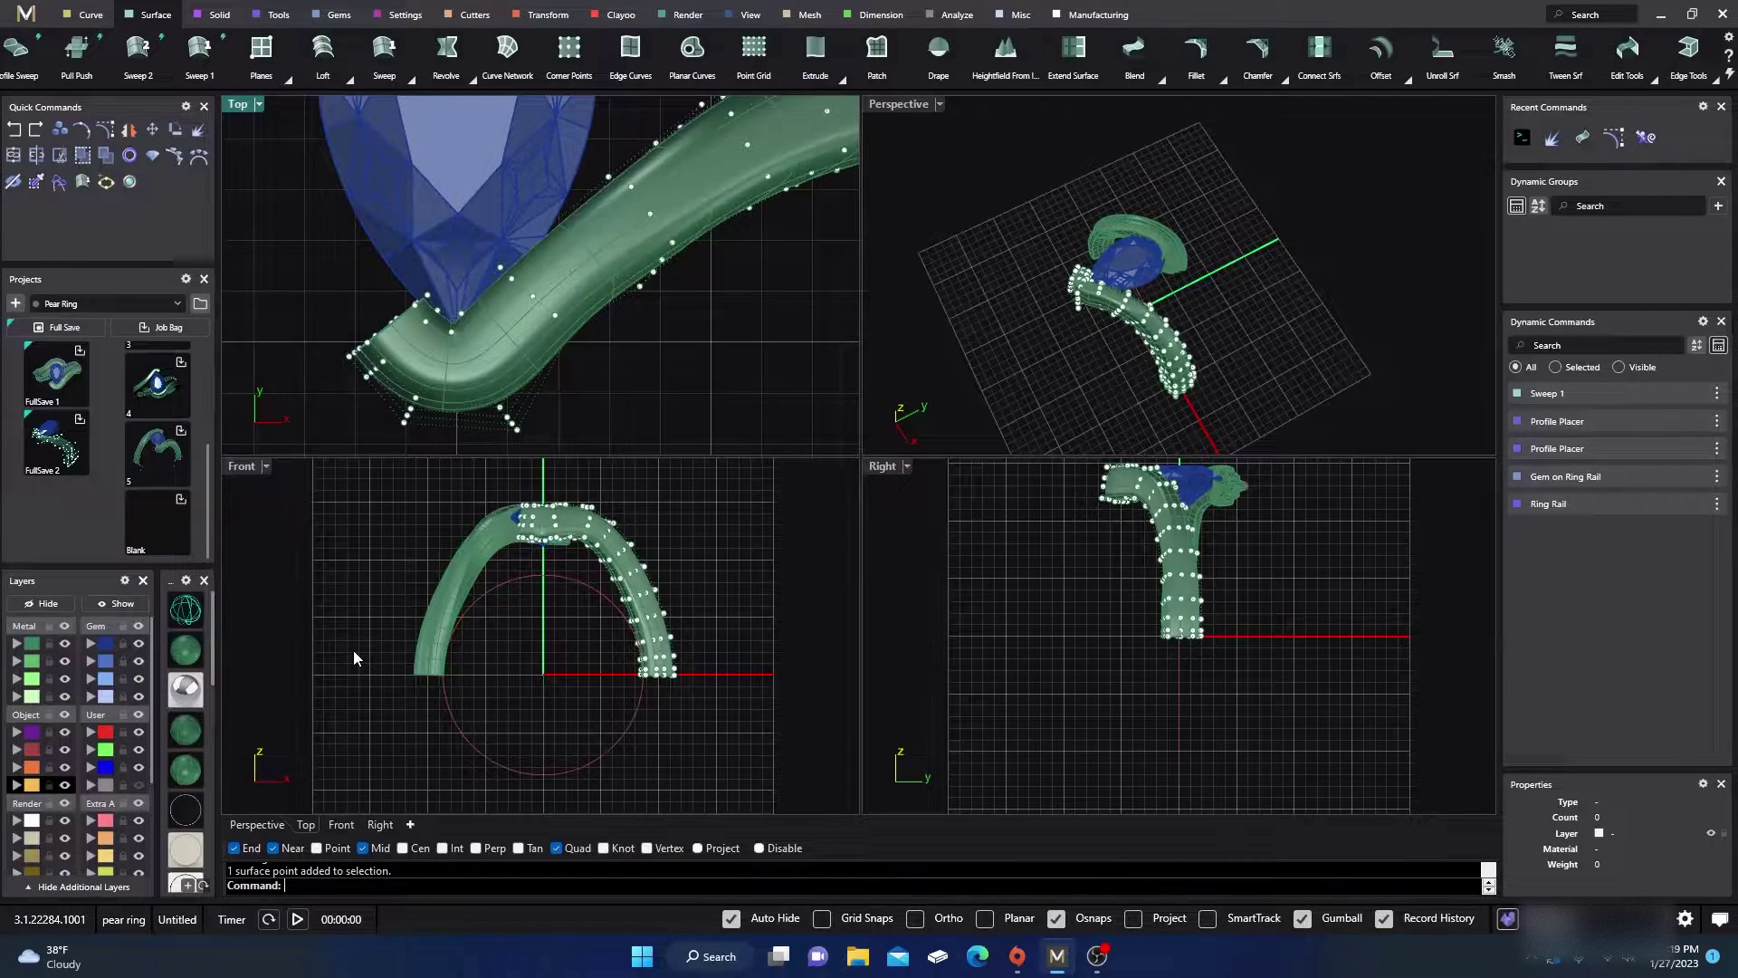
Step: Enable the Select Points toolbar from the default toolbar file in the Rhino options
type("Options")
key("Return")
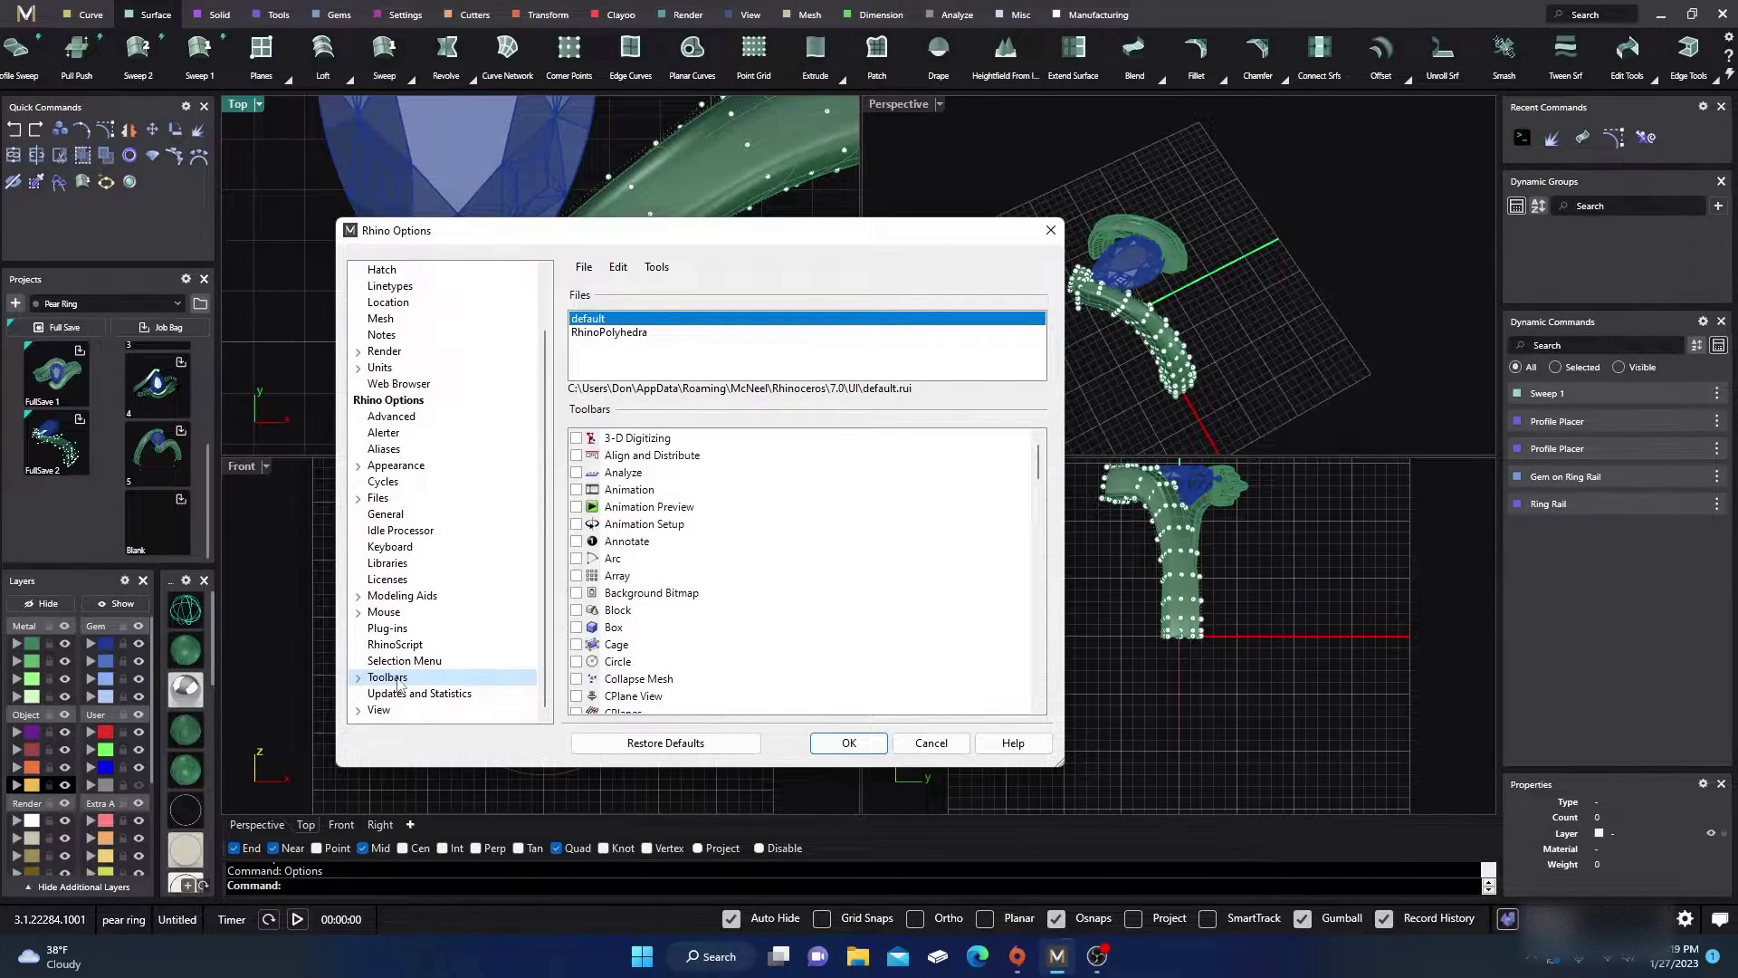
scroll(637, 597, "down", 13)
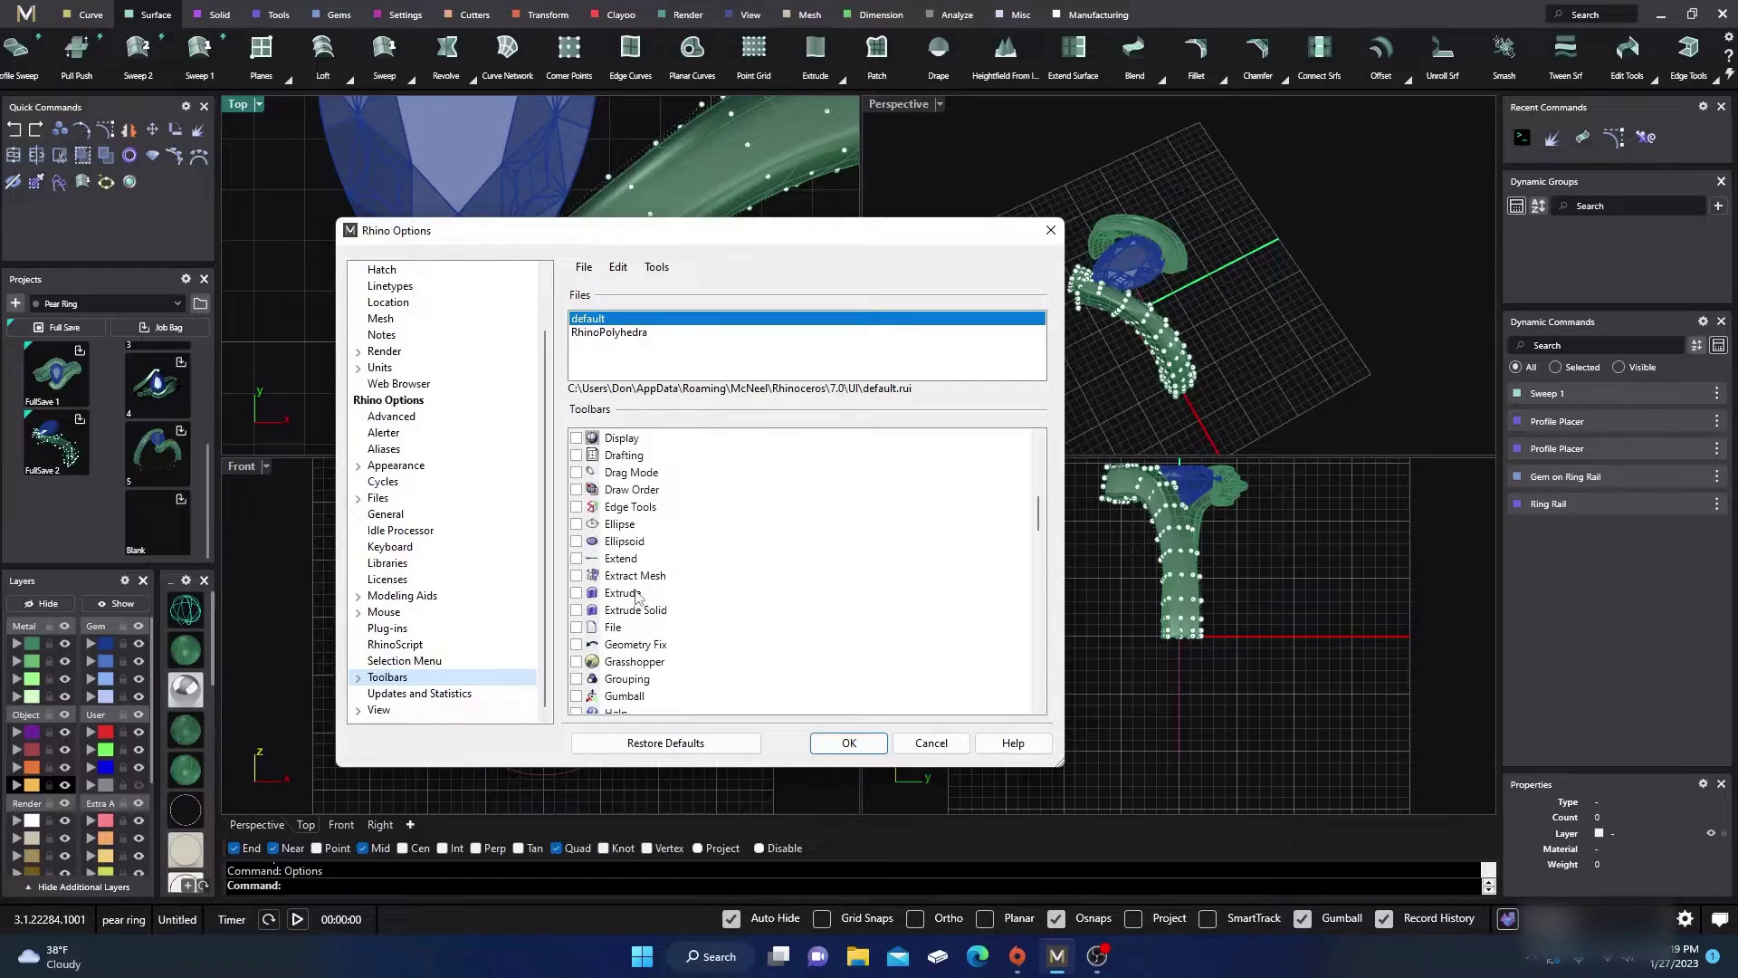
scroll(637, 597, "down", 20)
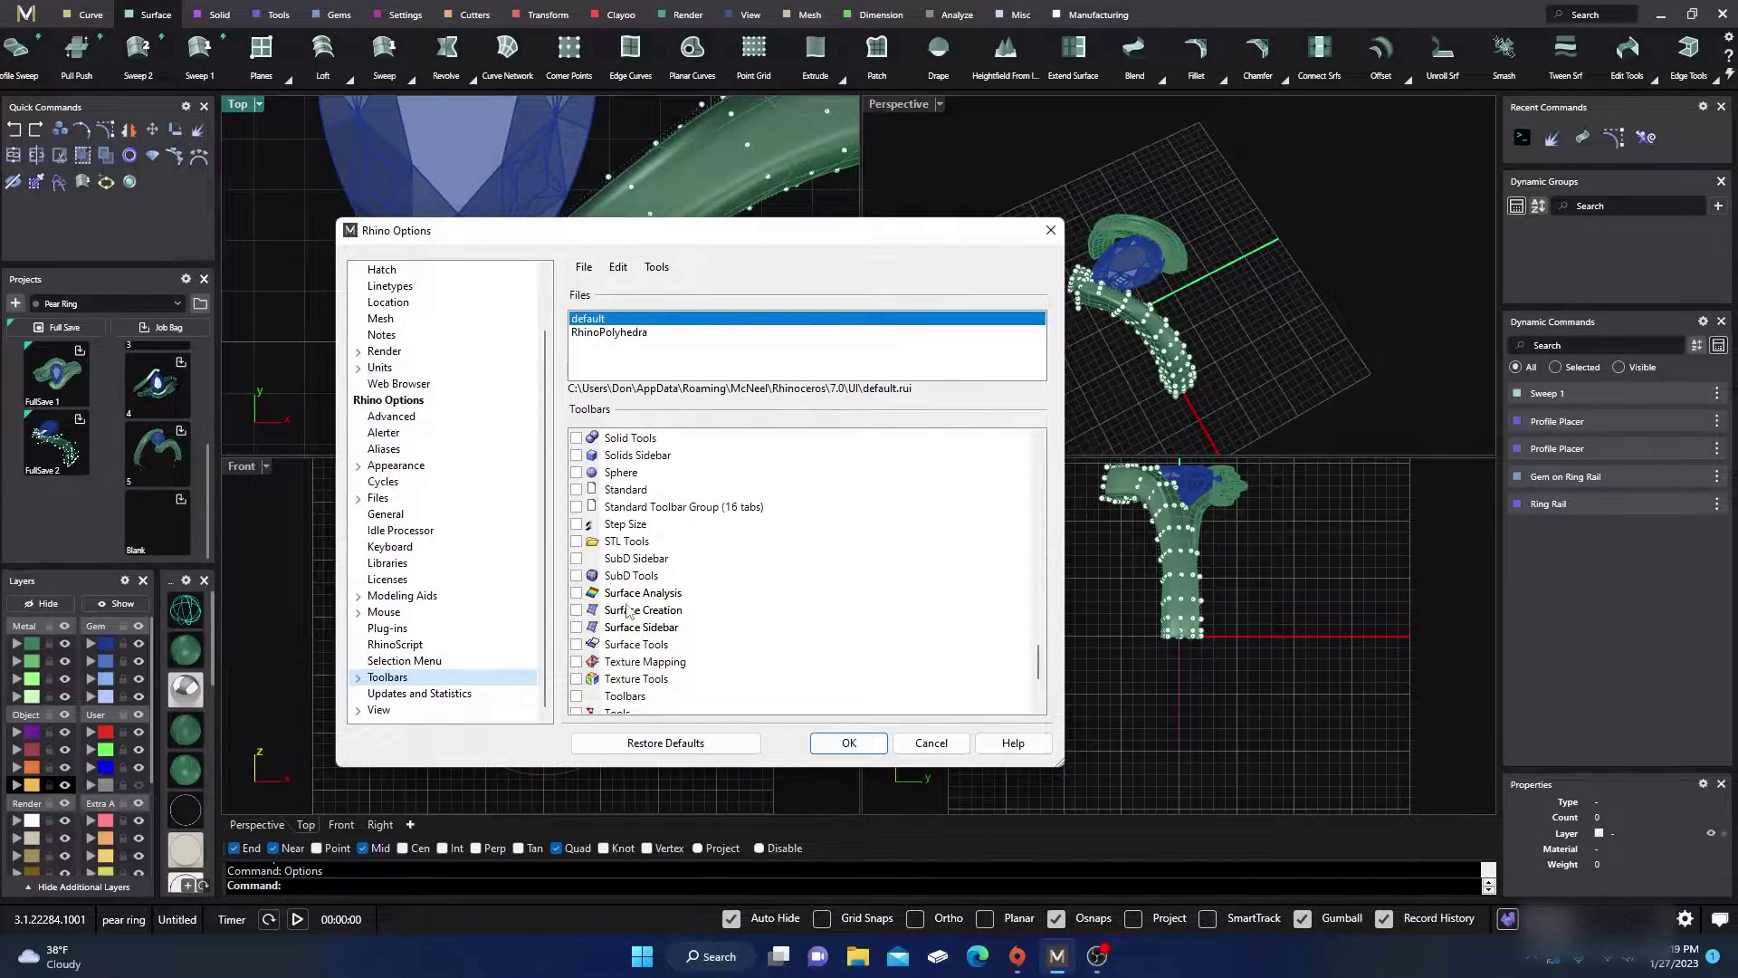
scroll(628, 611, "up", 6)
scroll(628, 611, "up", 6)
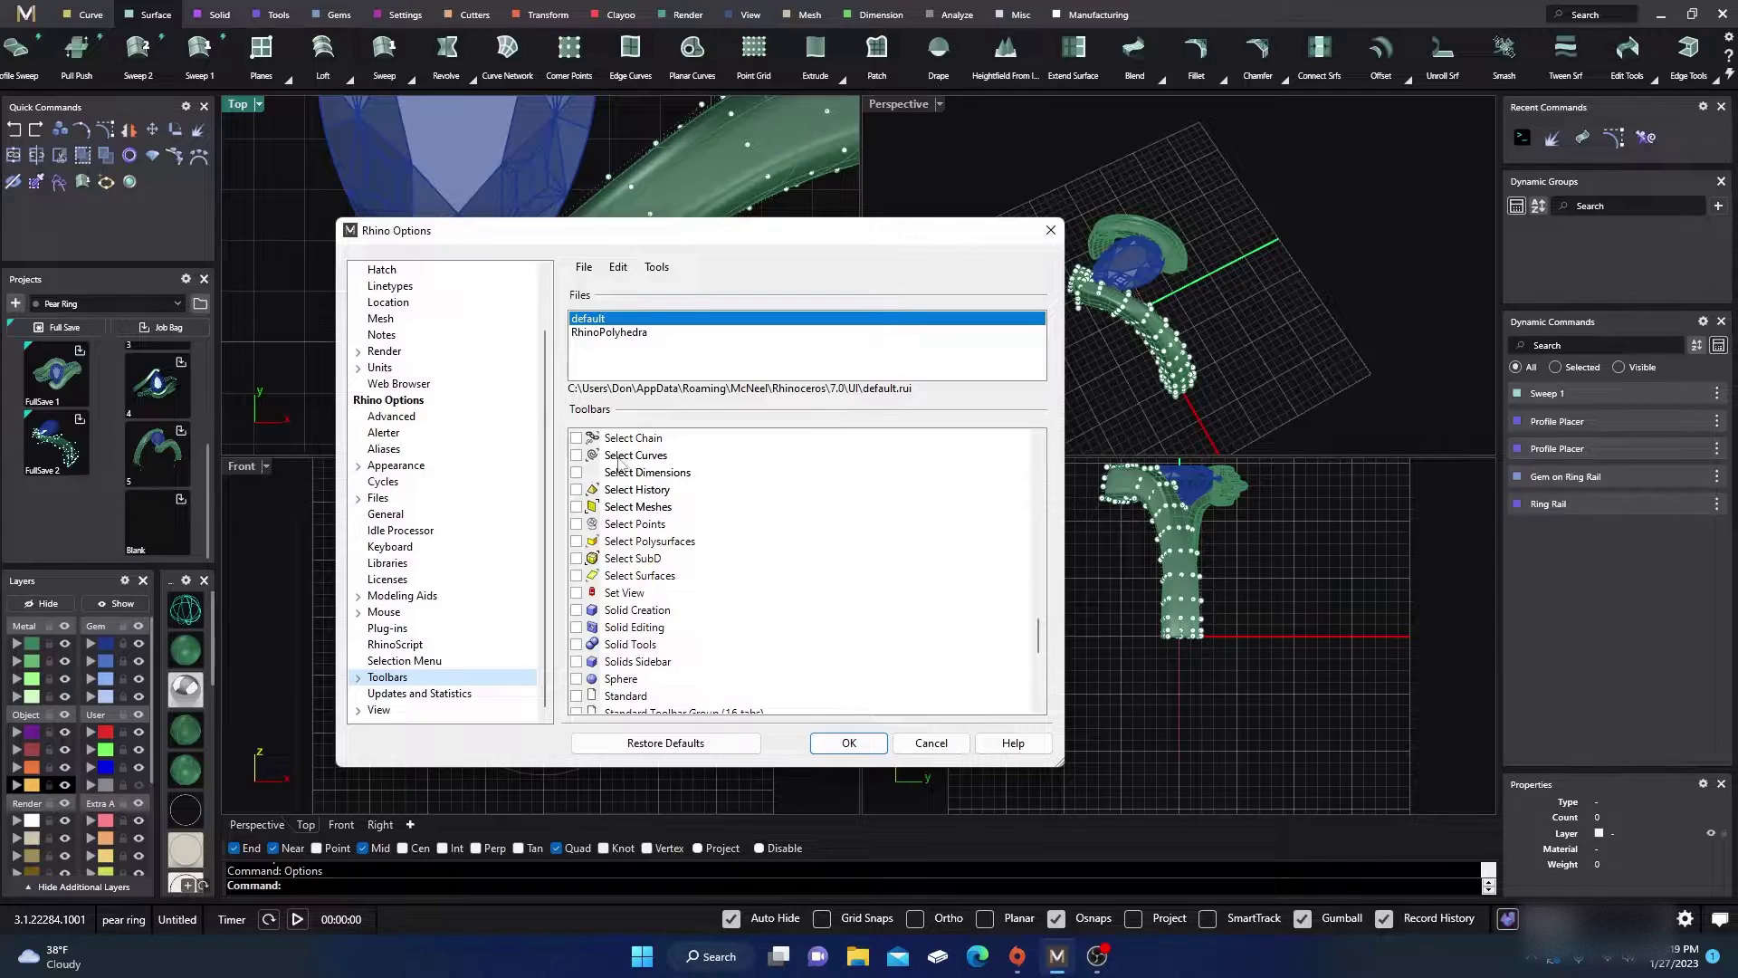
scroll(621, 484, "up", 1)
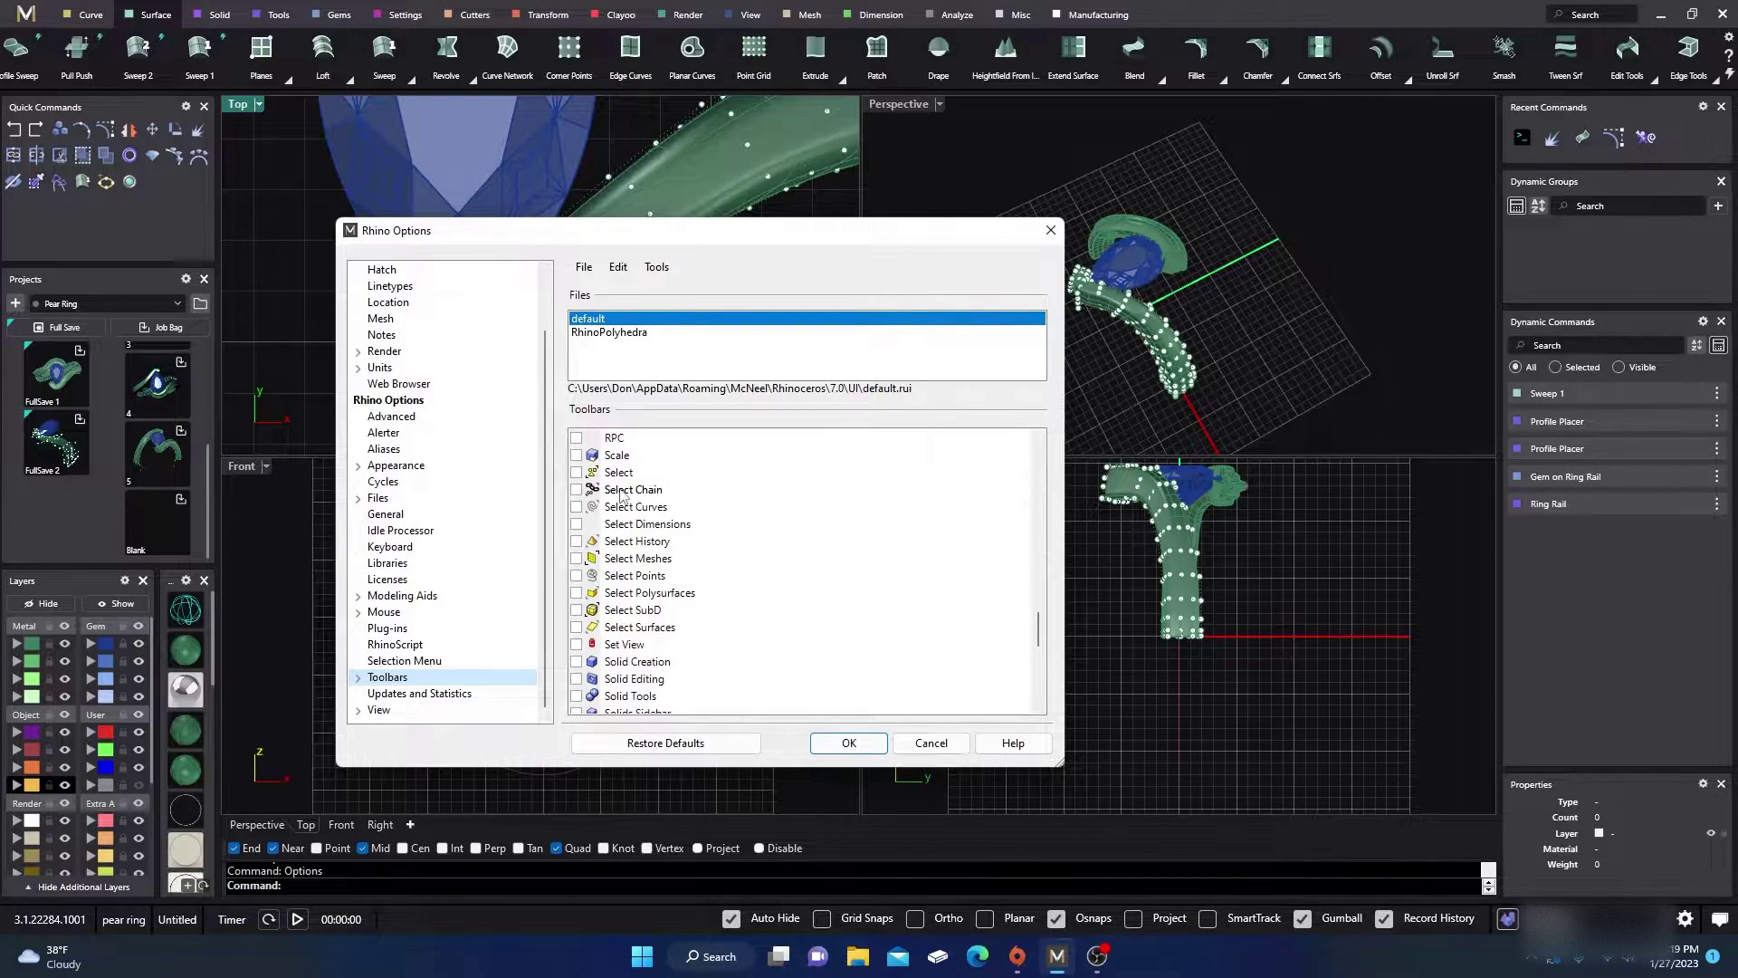
left_click(576, 577)
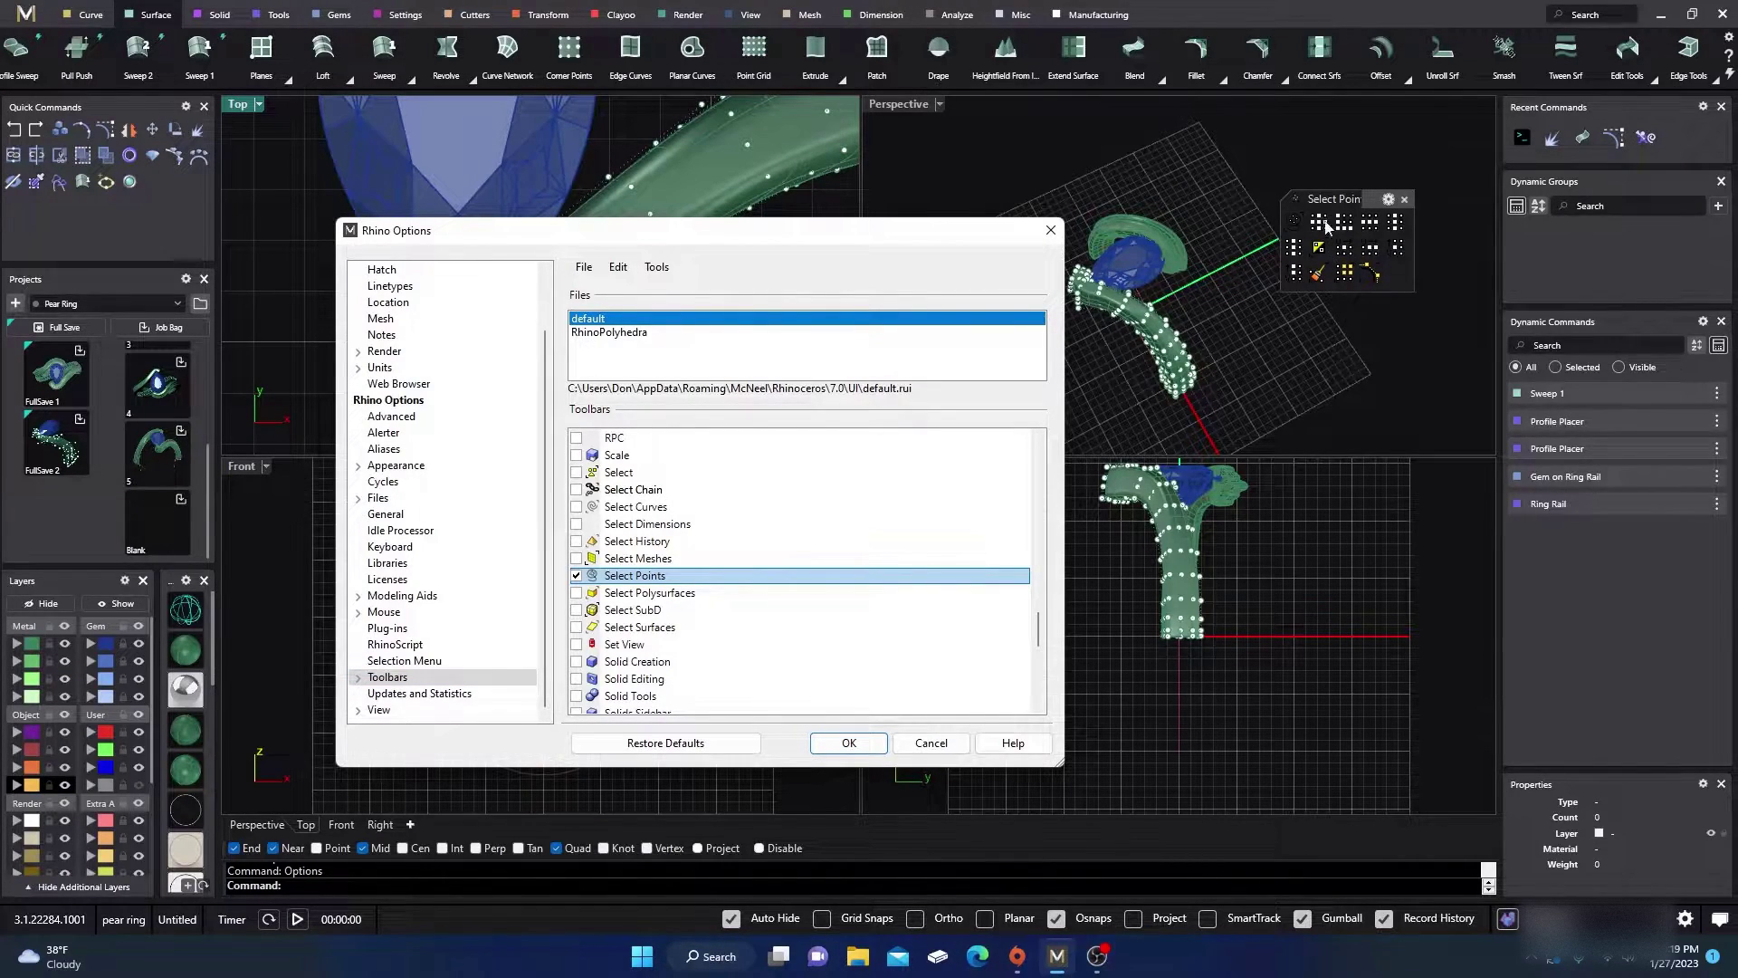
left_click(849, 742)
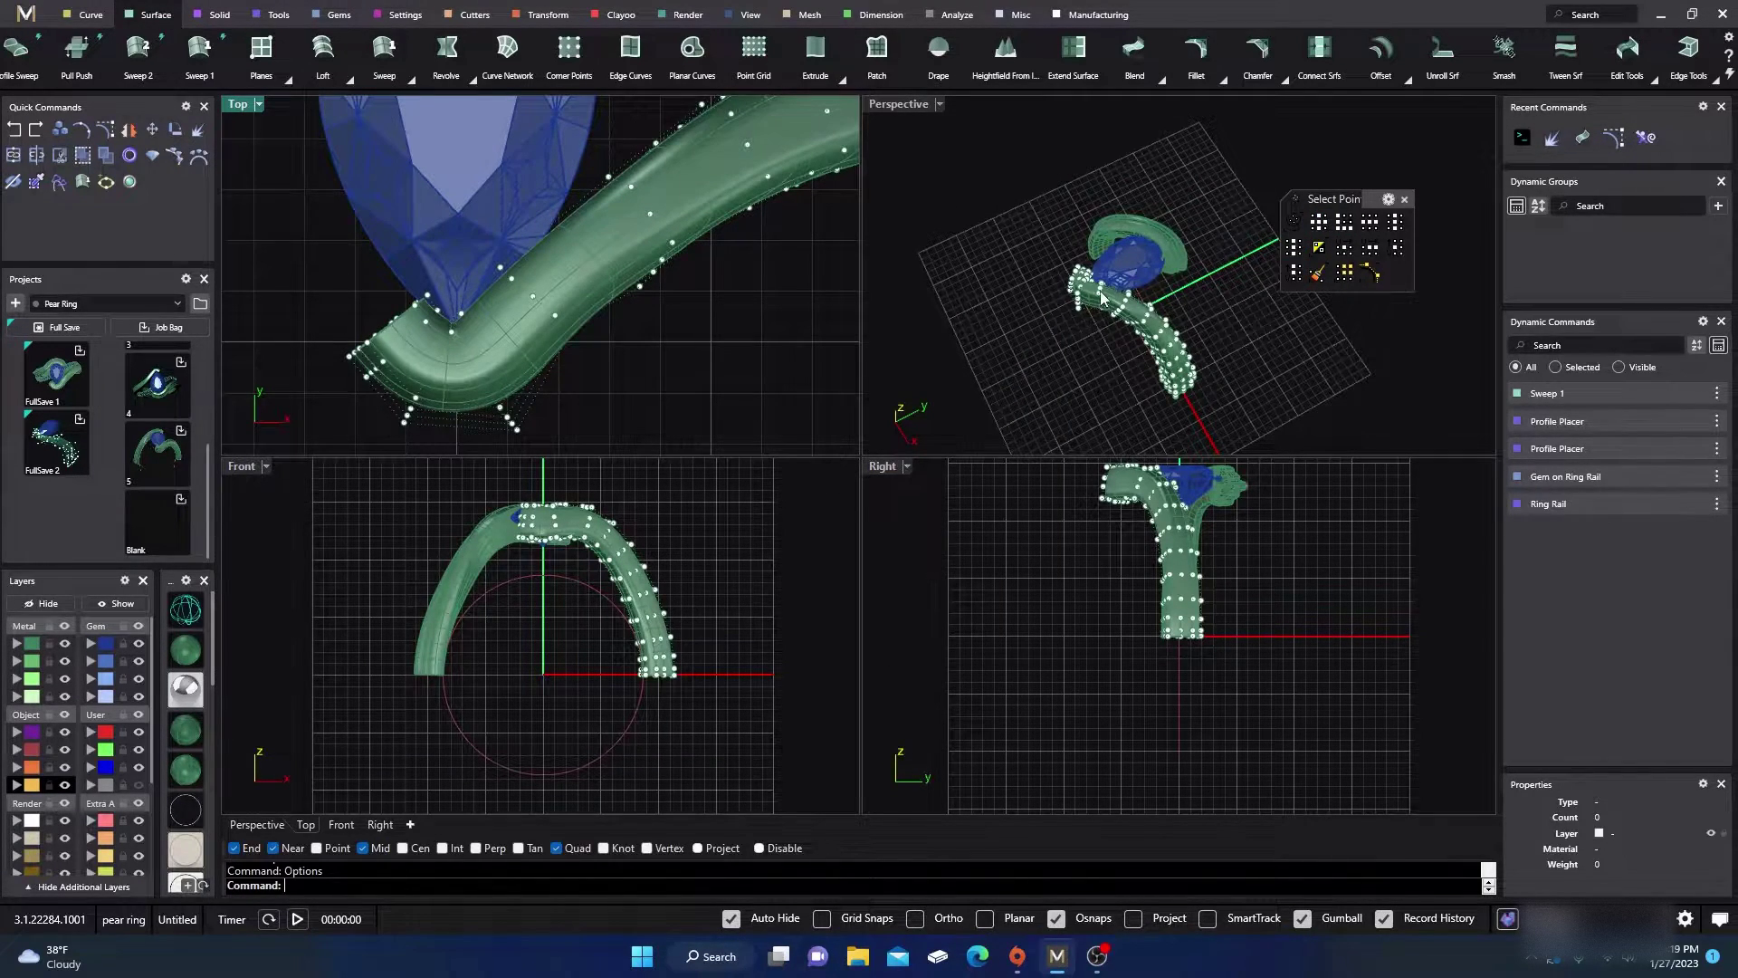
Step: Select the upper corner control point at the band's open end, extend the selection to its connected points and clear it
scroll(1101, 303, "up", 5)
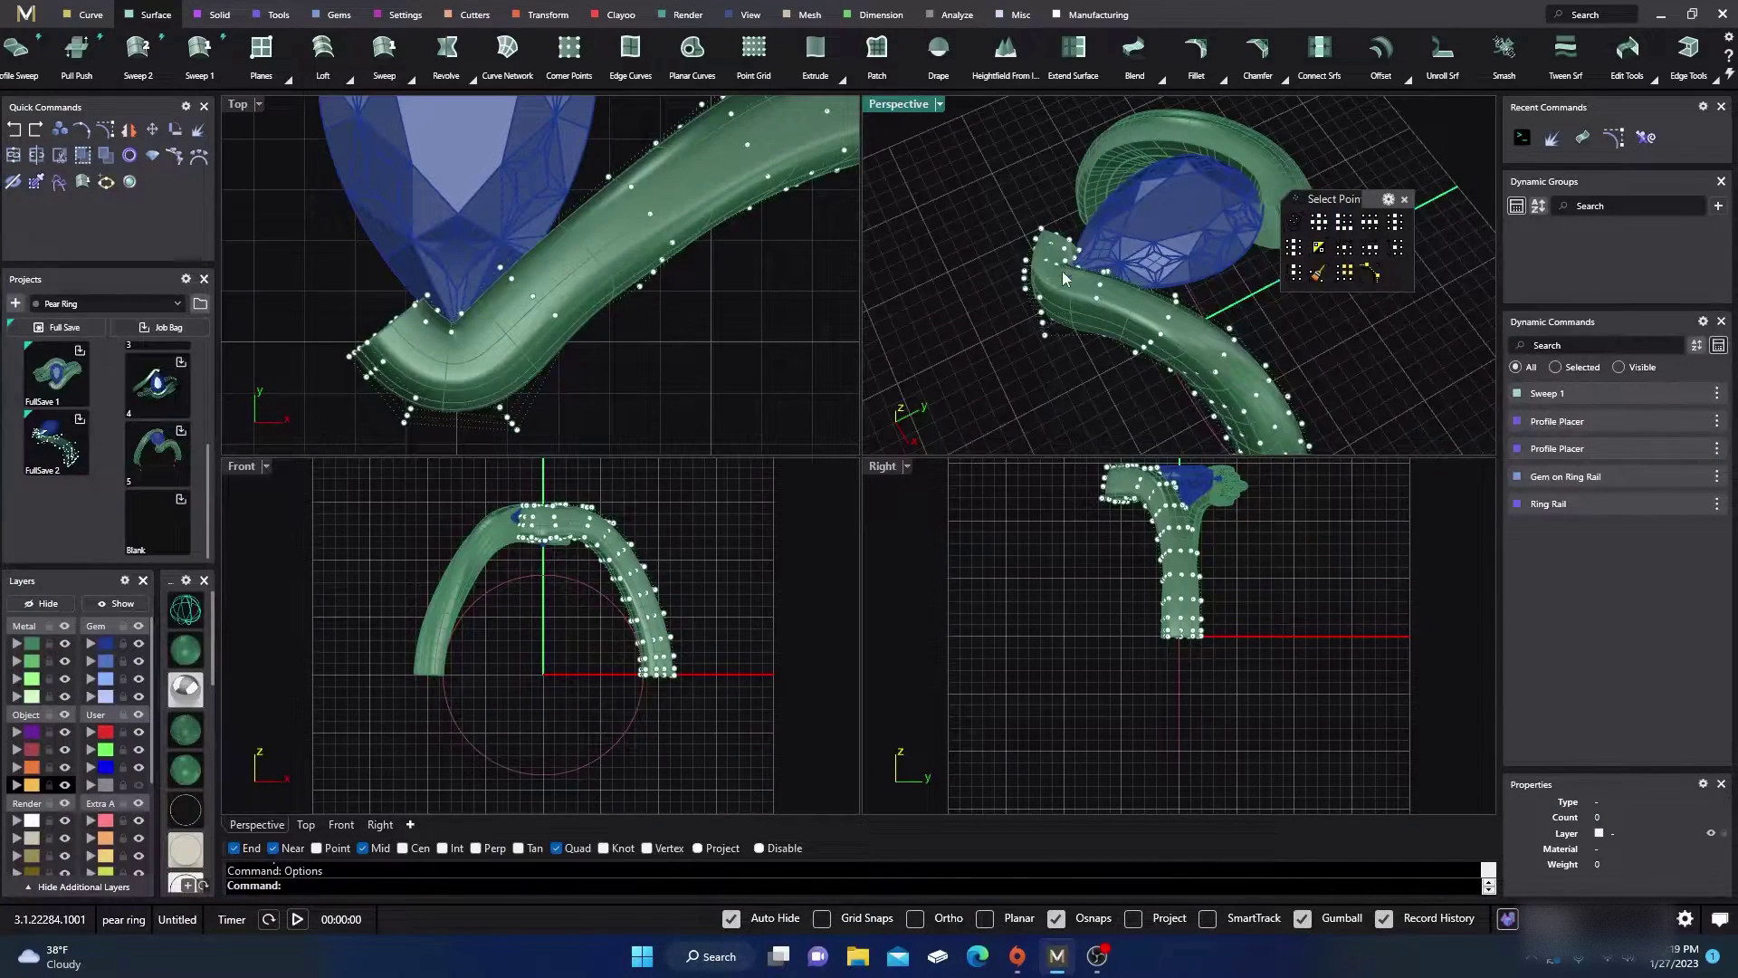
scroll(1064, 253, "up", 6)
scroll(1064, 252, "down", 2)
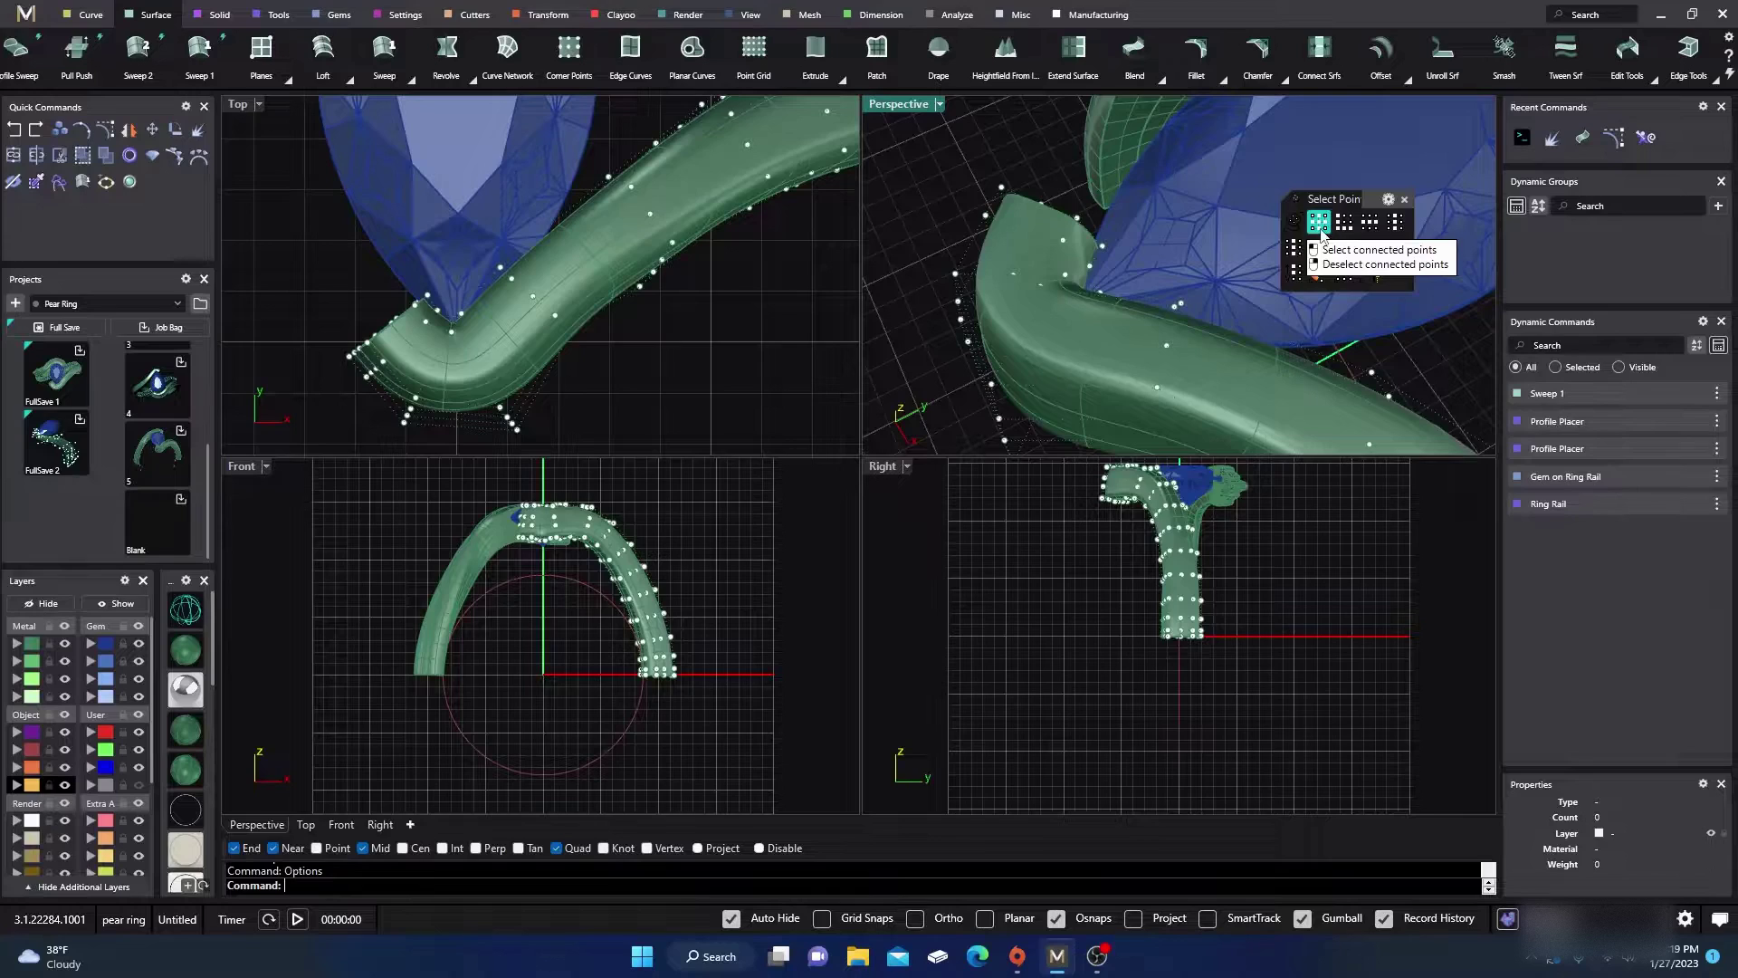
left_click(1000, 192)
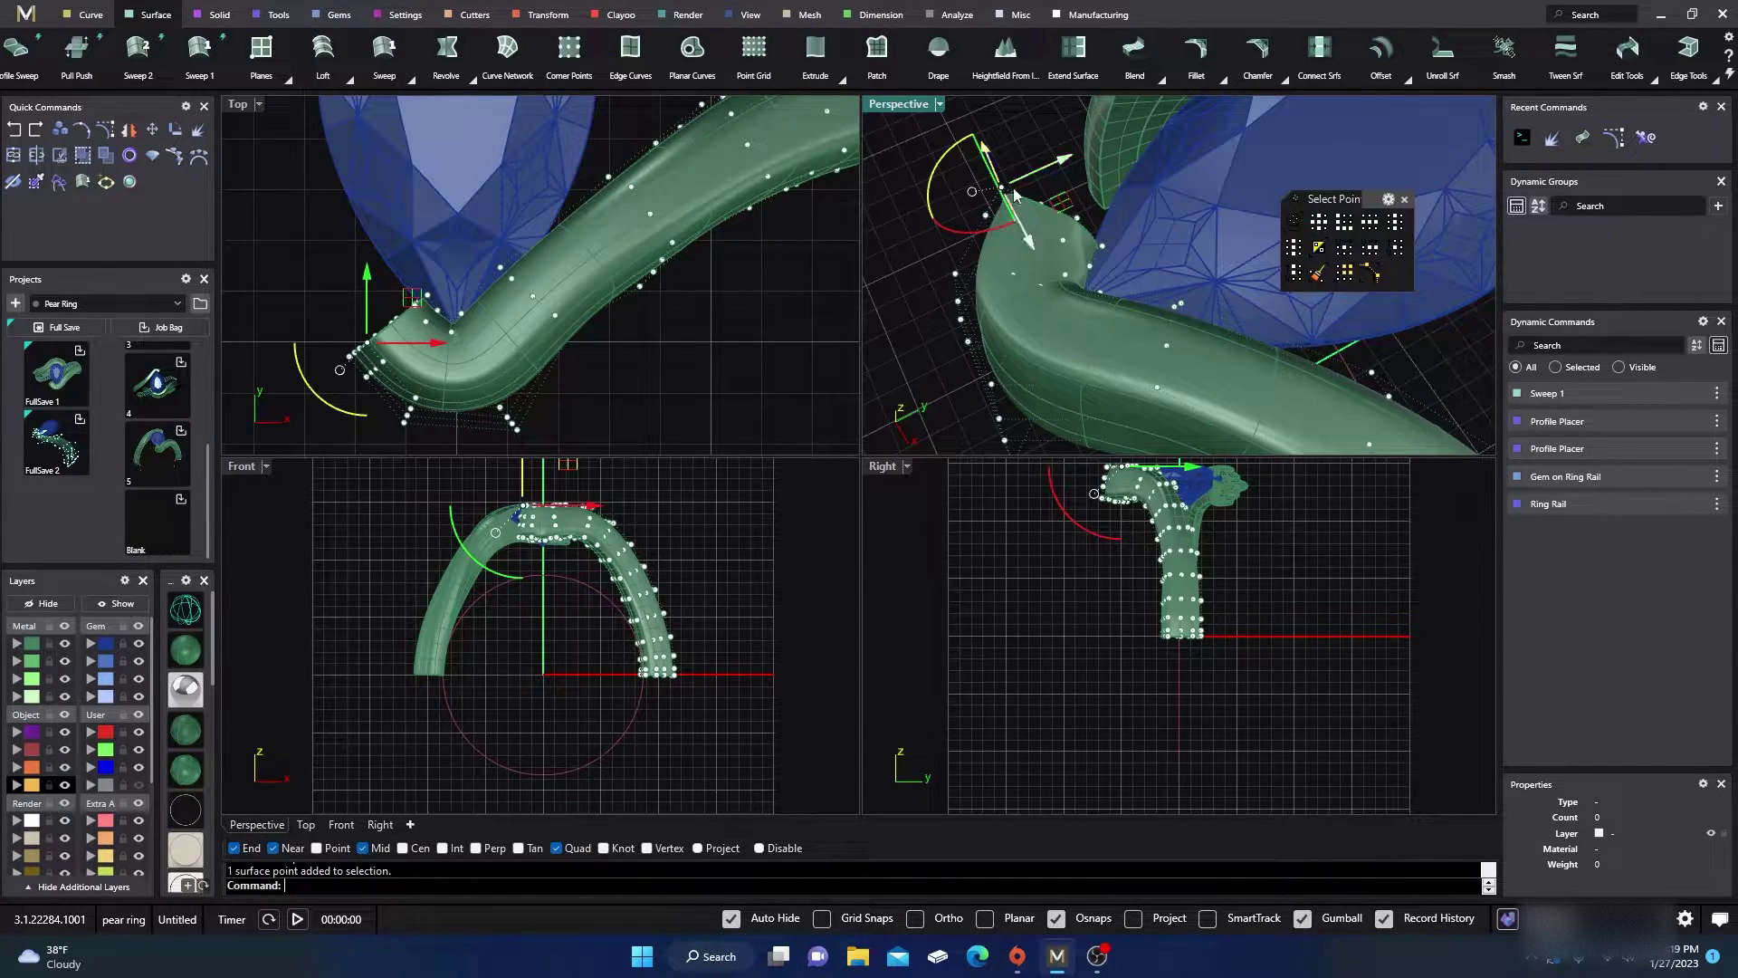
left_click(1319, 224)
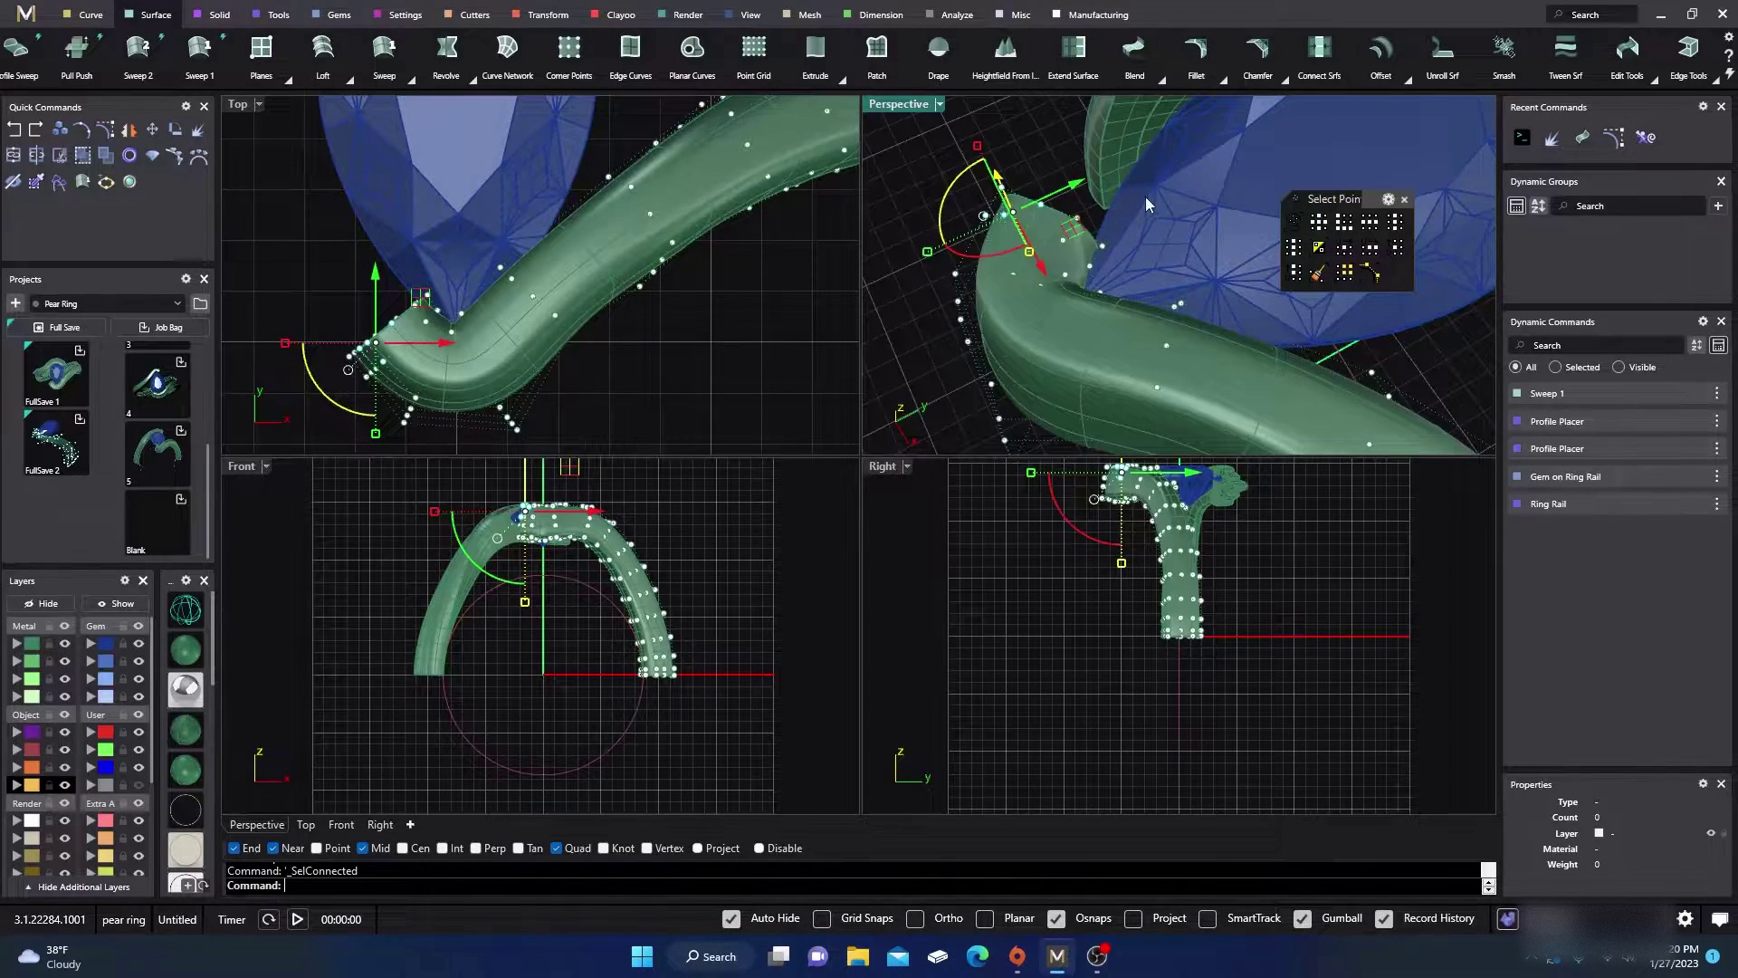
left_click(1051, 133)
Step: Lasso-select the corner control point at the band's open end in window mode and clear the selection
left_click(1295, 221)
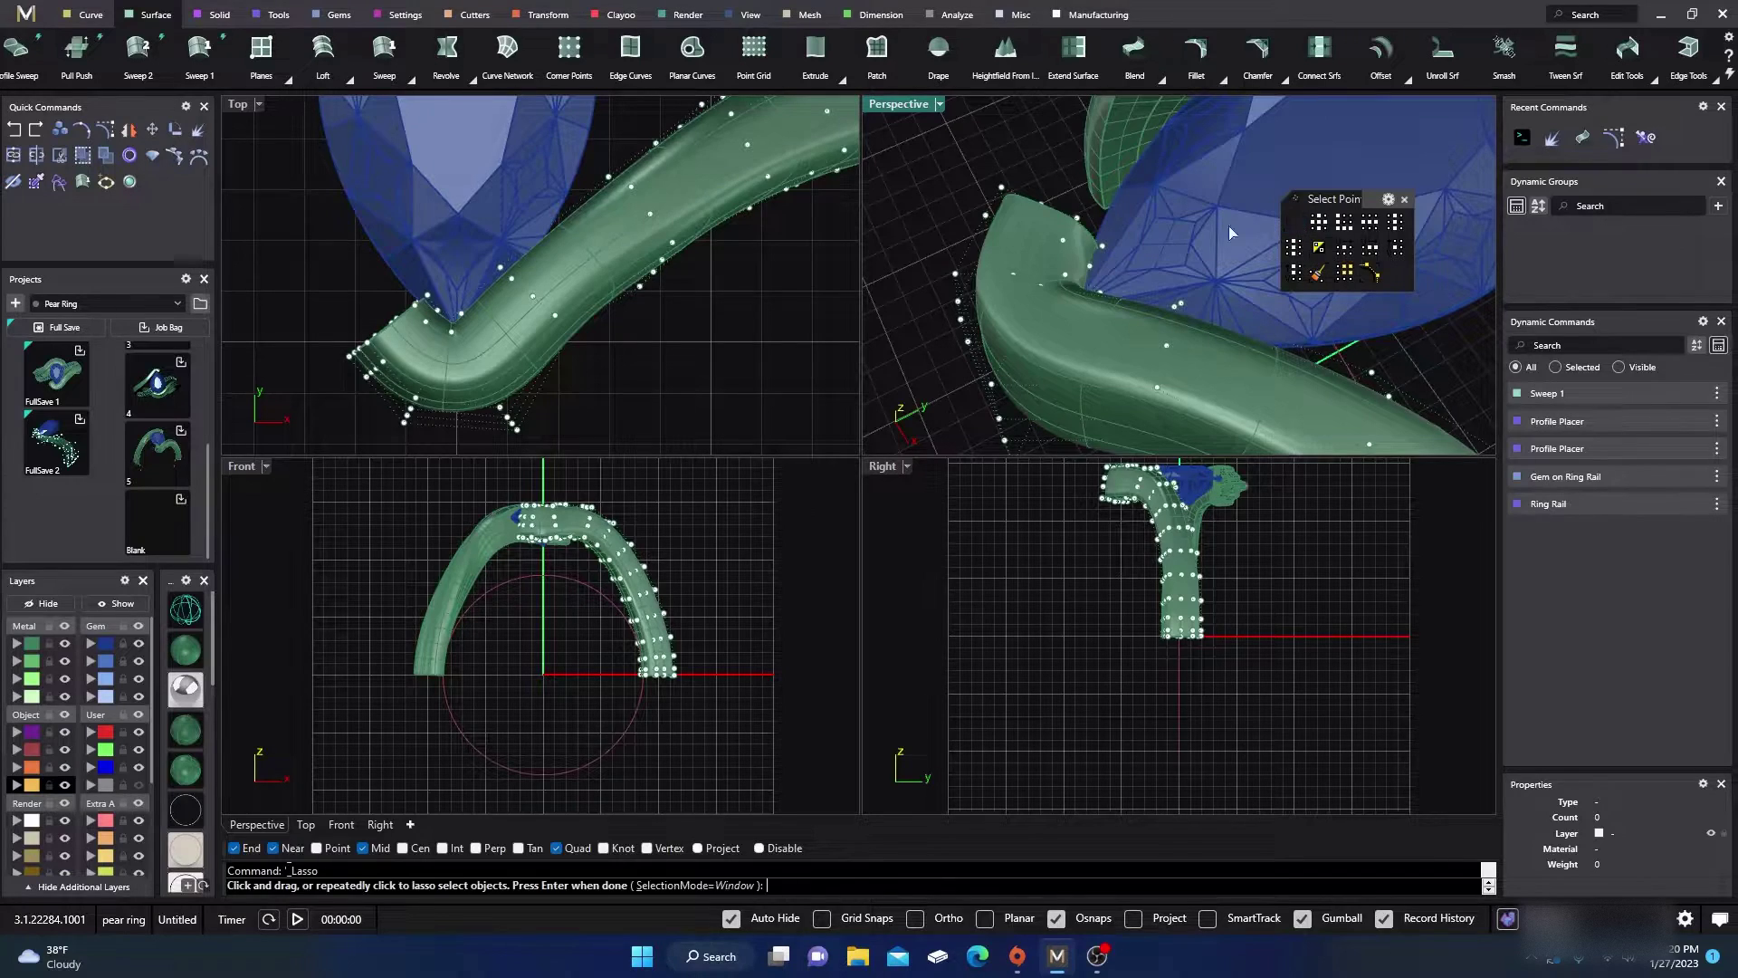
left_click(1034, 187)
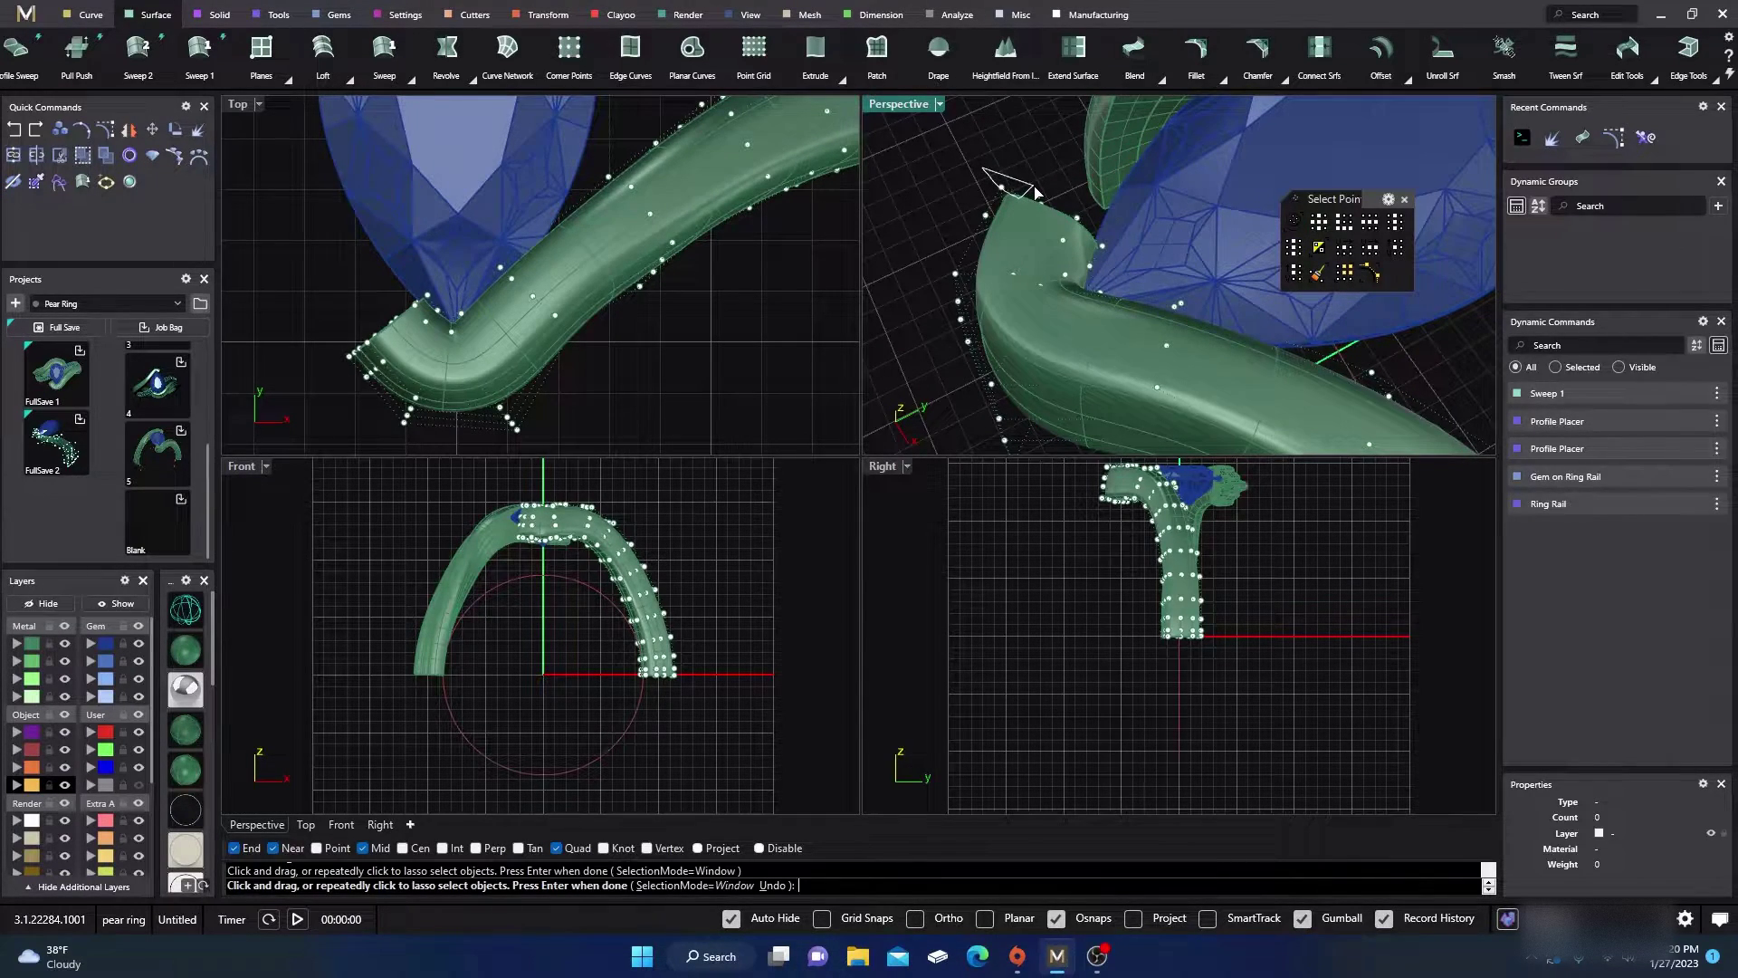
key("Return")
left_click(923, 319)
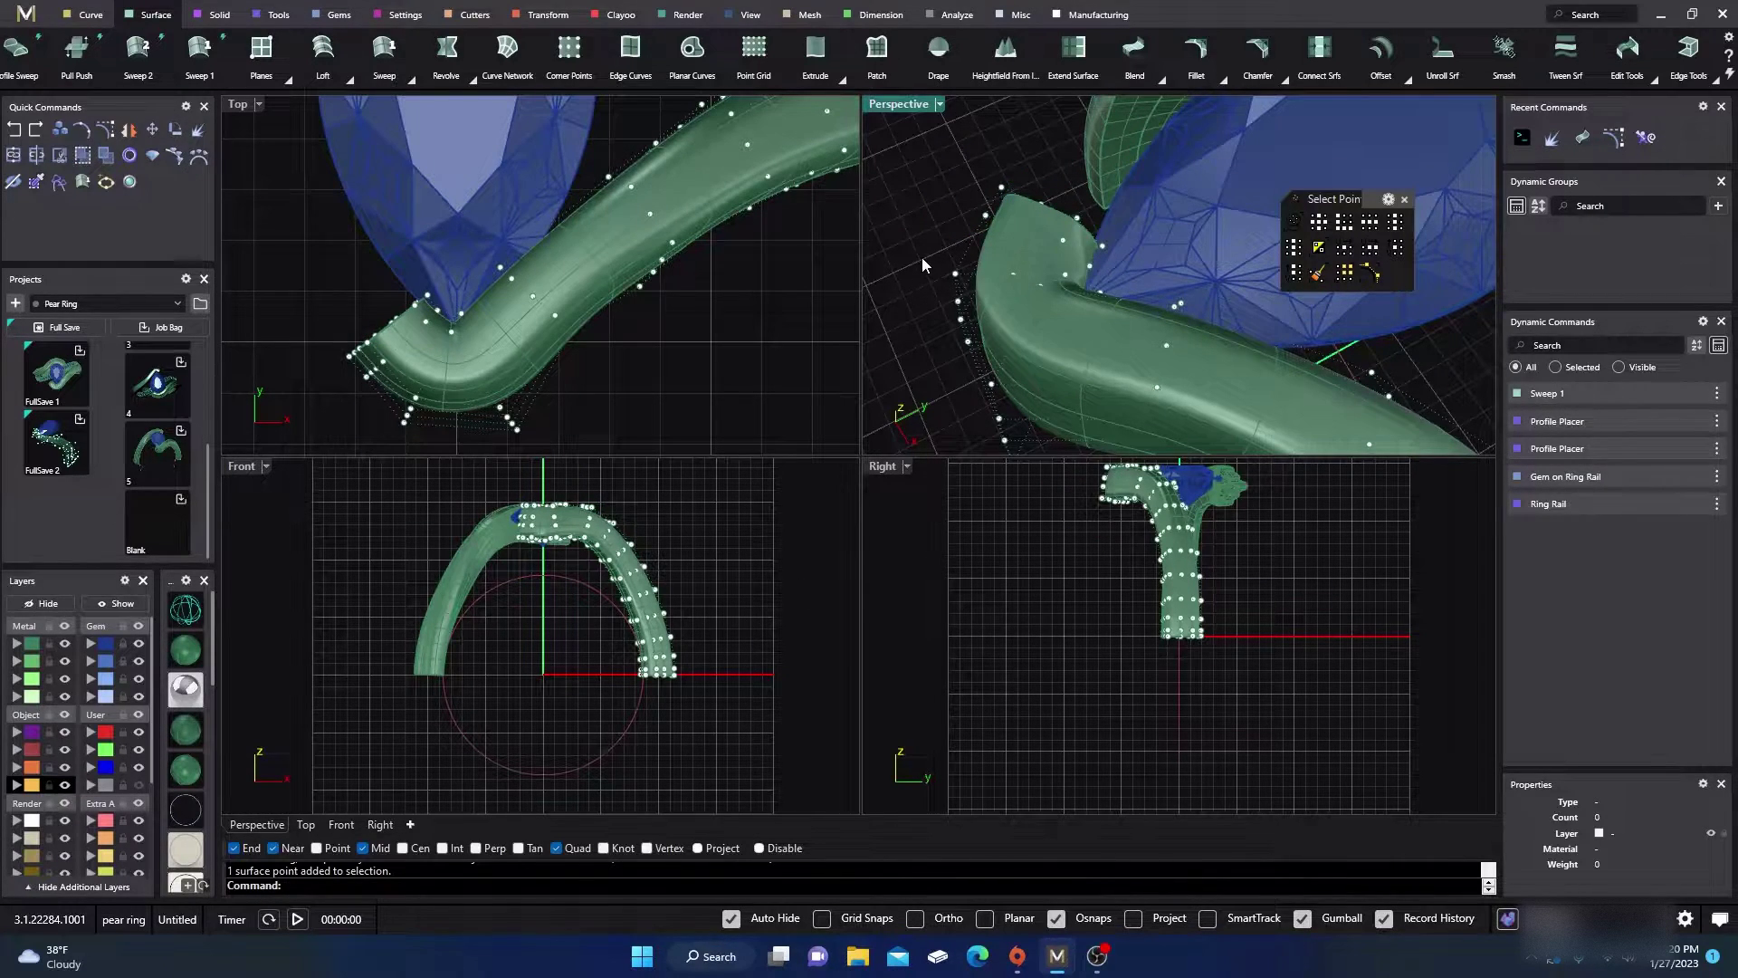
Step: Lasso-select the two control points beside the outer edge of the band's open end and clear the selection
left_click(1295, 221)
mouse_move(924, 248)
left_mouse_down()
mouse_move(977, 352)
mouse_move(961, 363)
left_mouse_up()
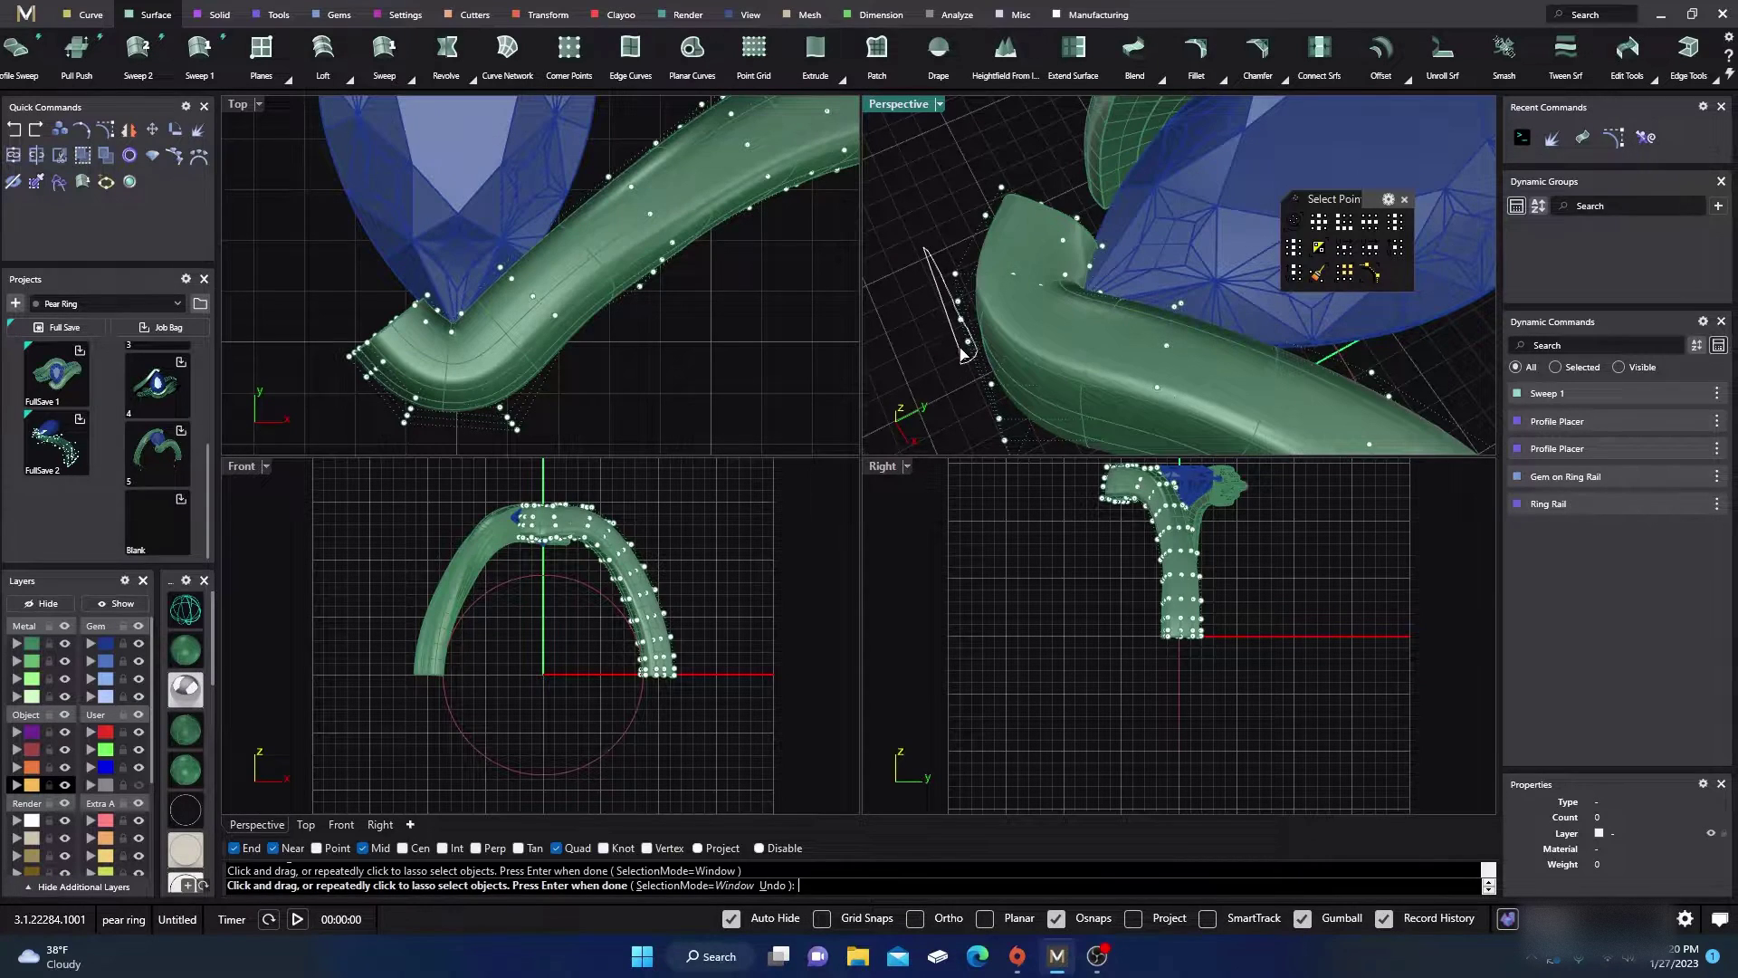
key("Return")
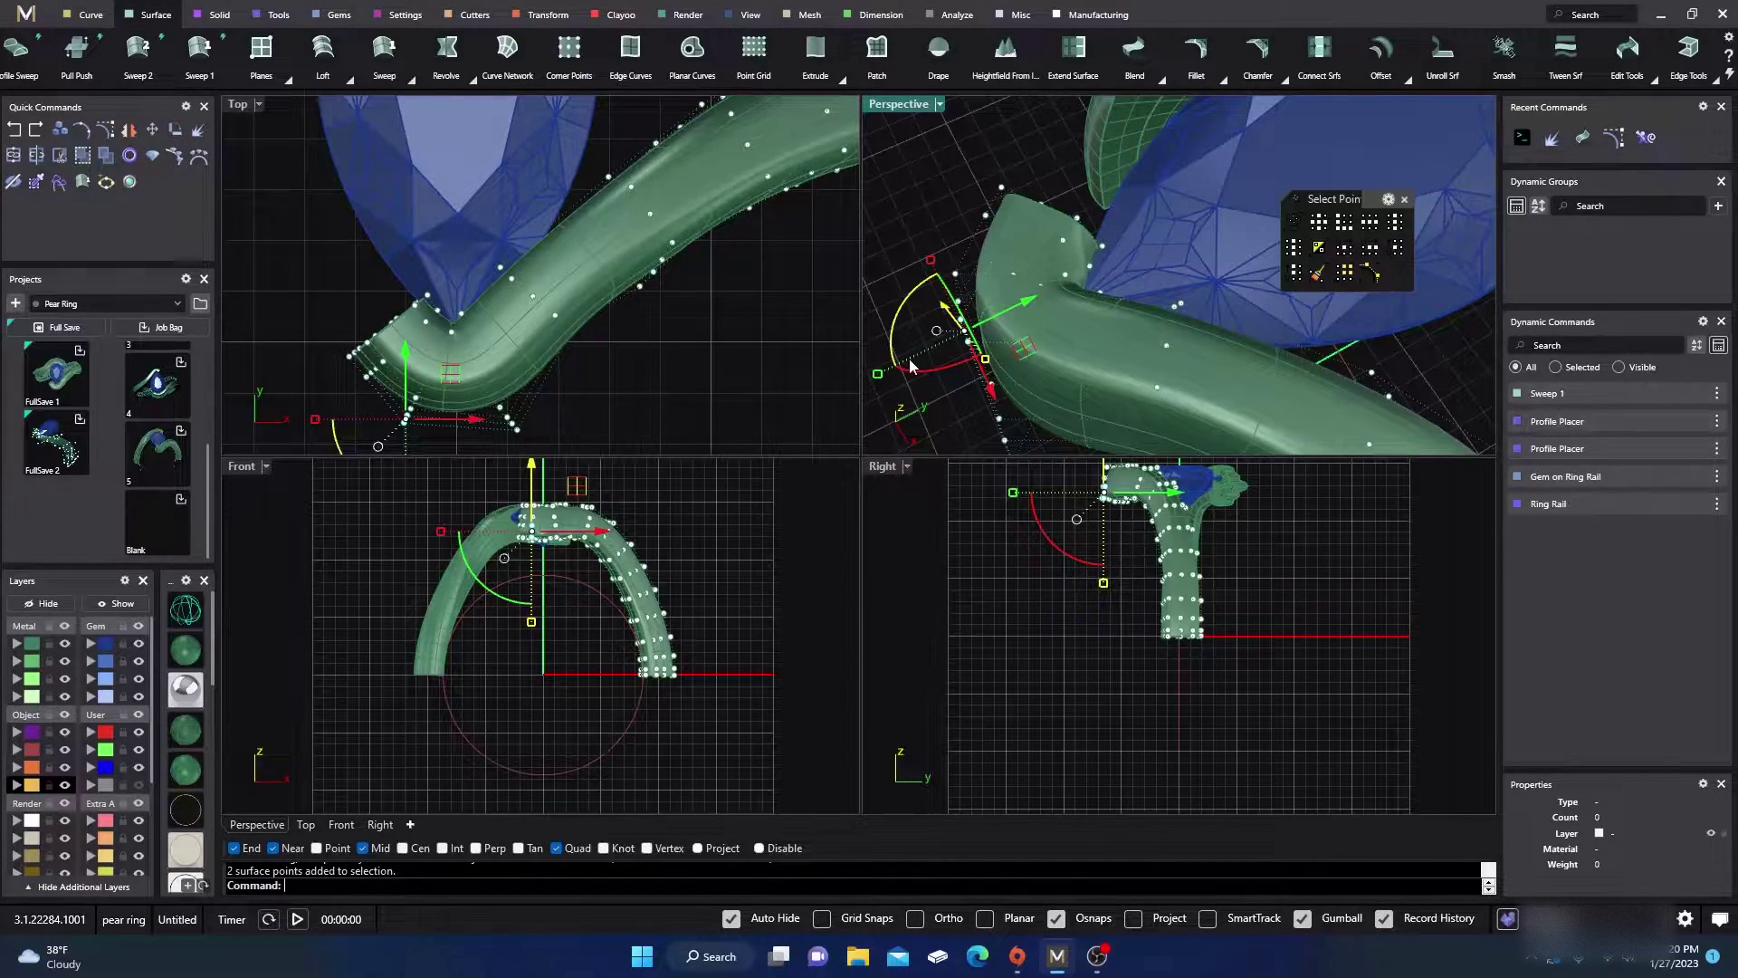
left_click(913, 204)
Step: Lasso-select the control points along the open end's outer edge, undoing a stray lasso segment before finishing, and clear the selection
left_click(1286, 224)
mouse_move(935, 258)
left_mouse_down()
mouse_move(973, 322)
mouse_move(987, 275)
left_mouse_up()
left_click(986, 275)
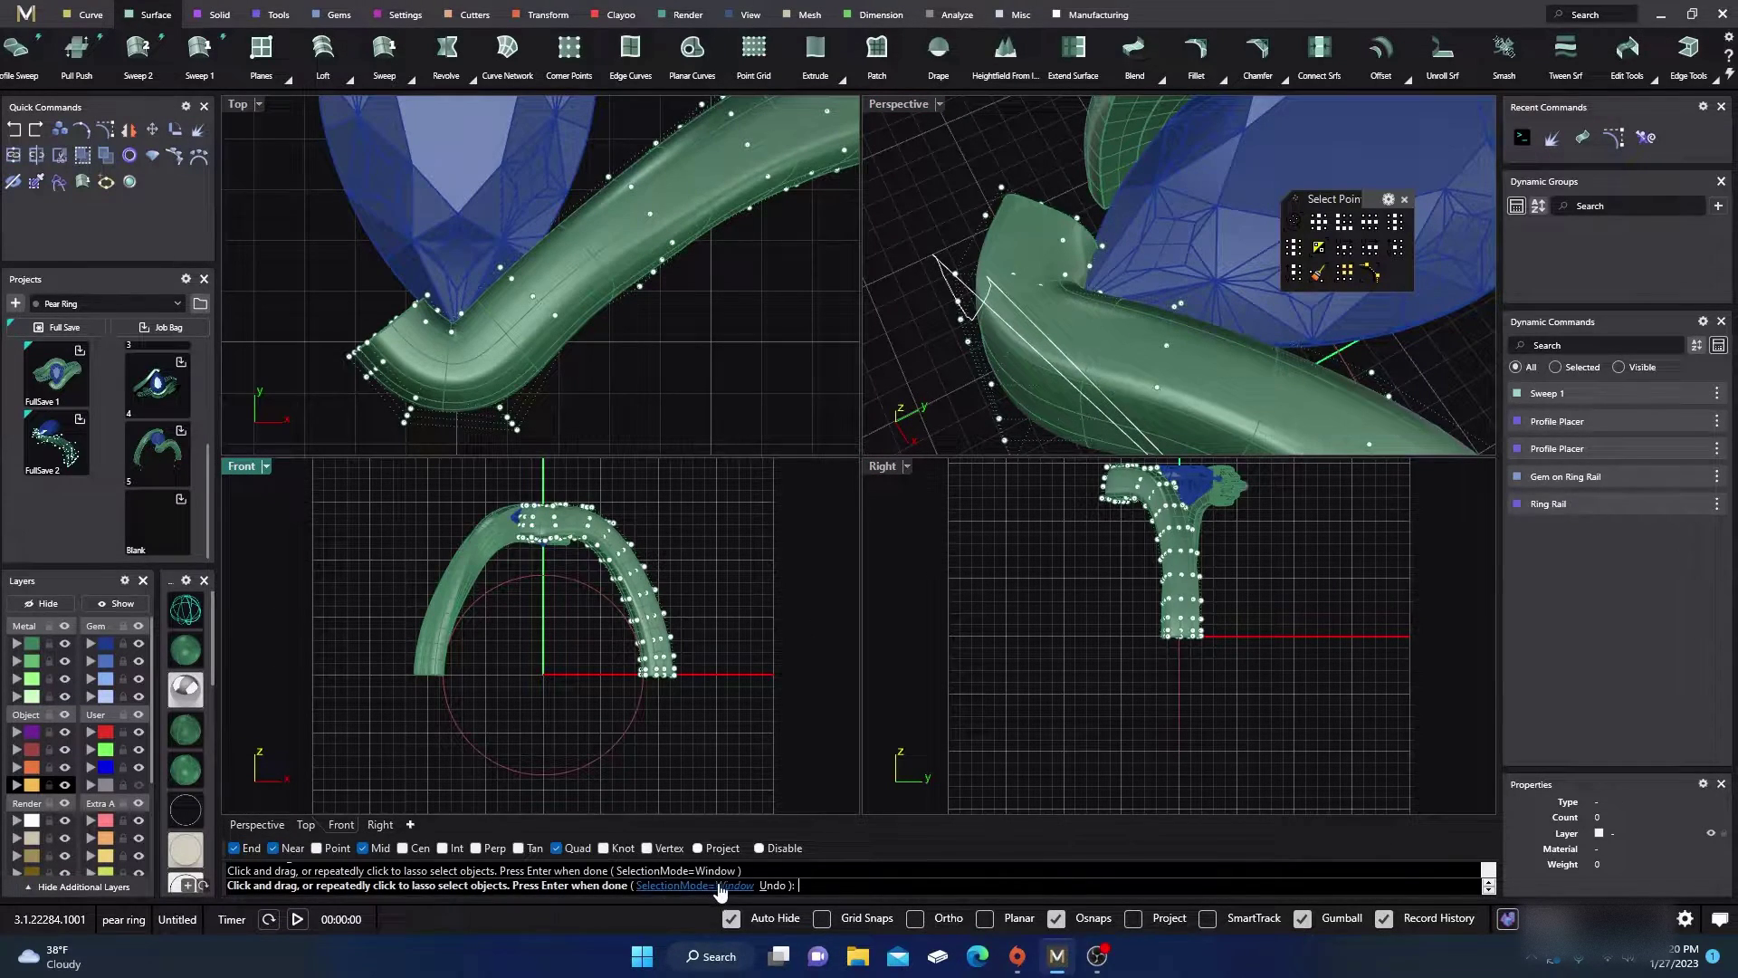
left_click(771, 887)
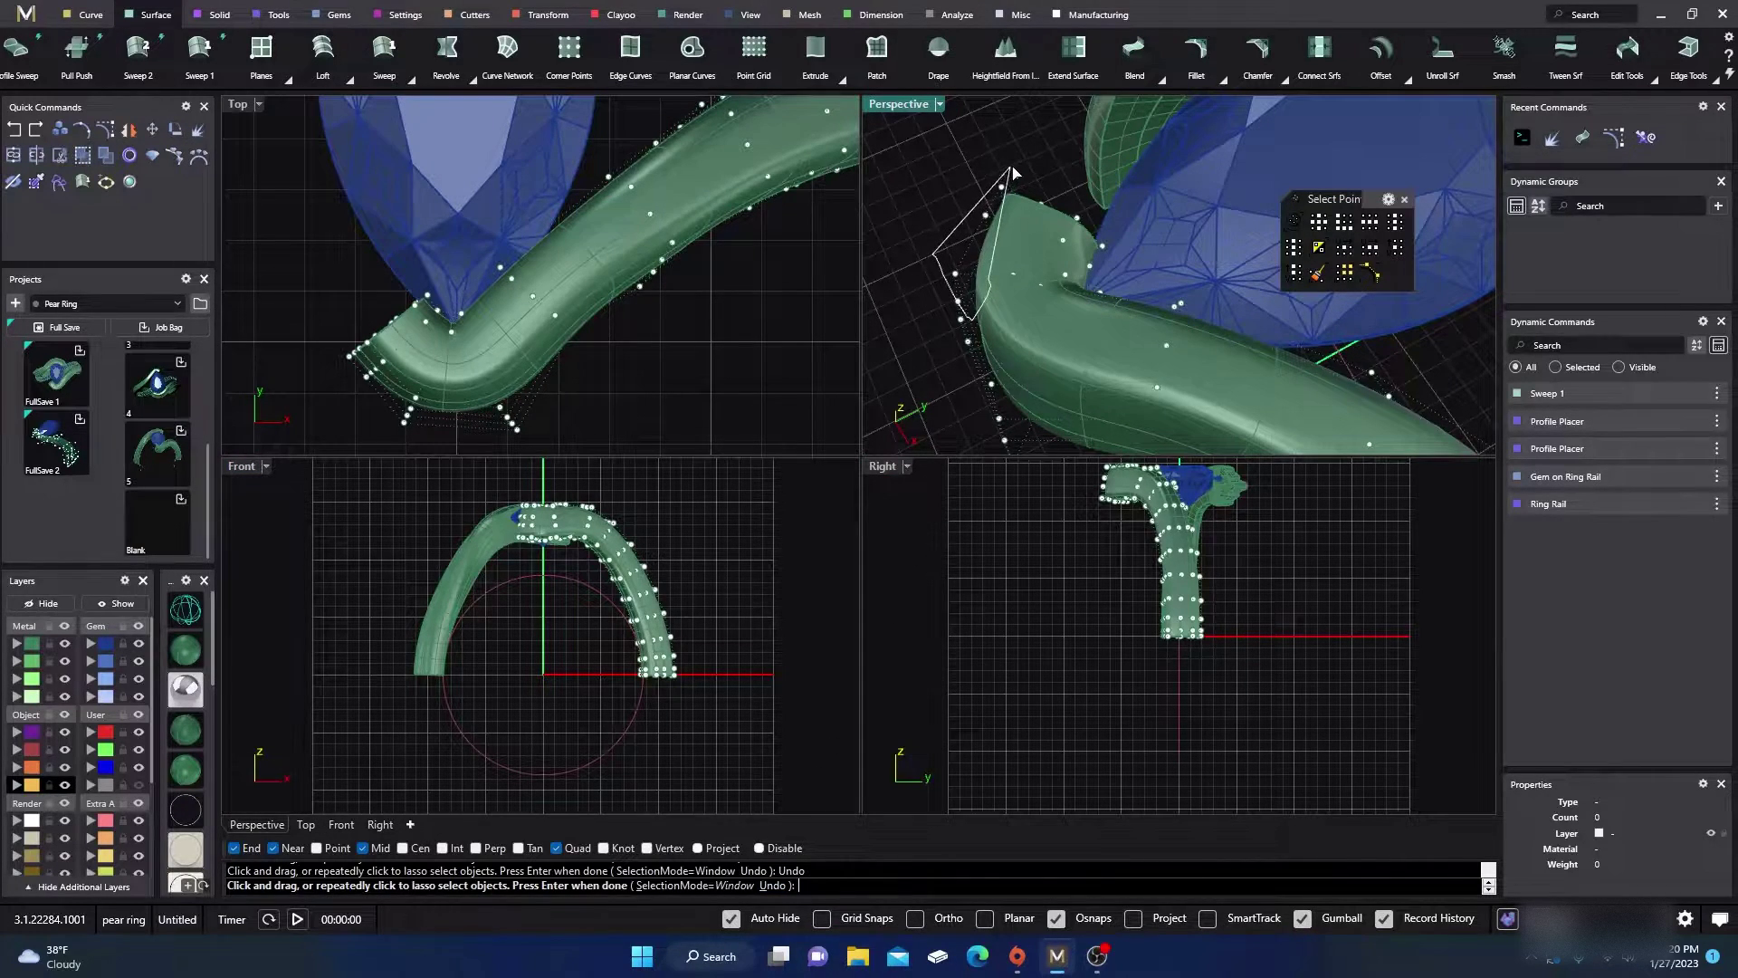
key("Return")
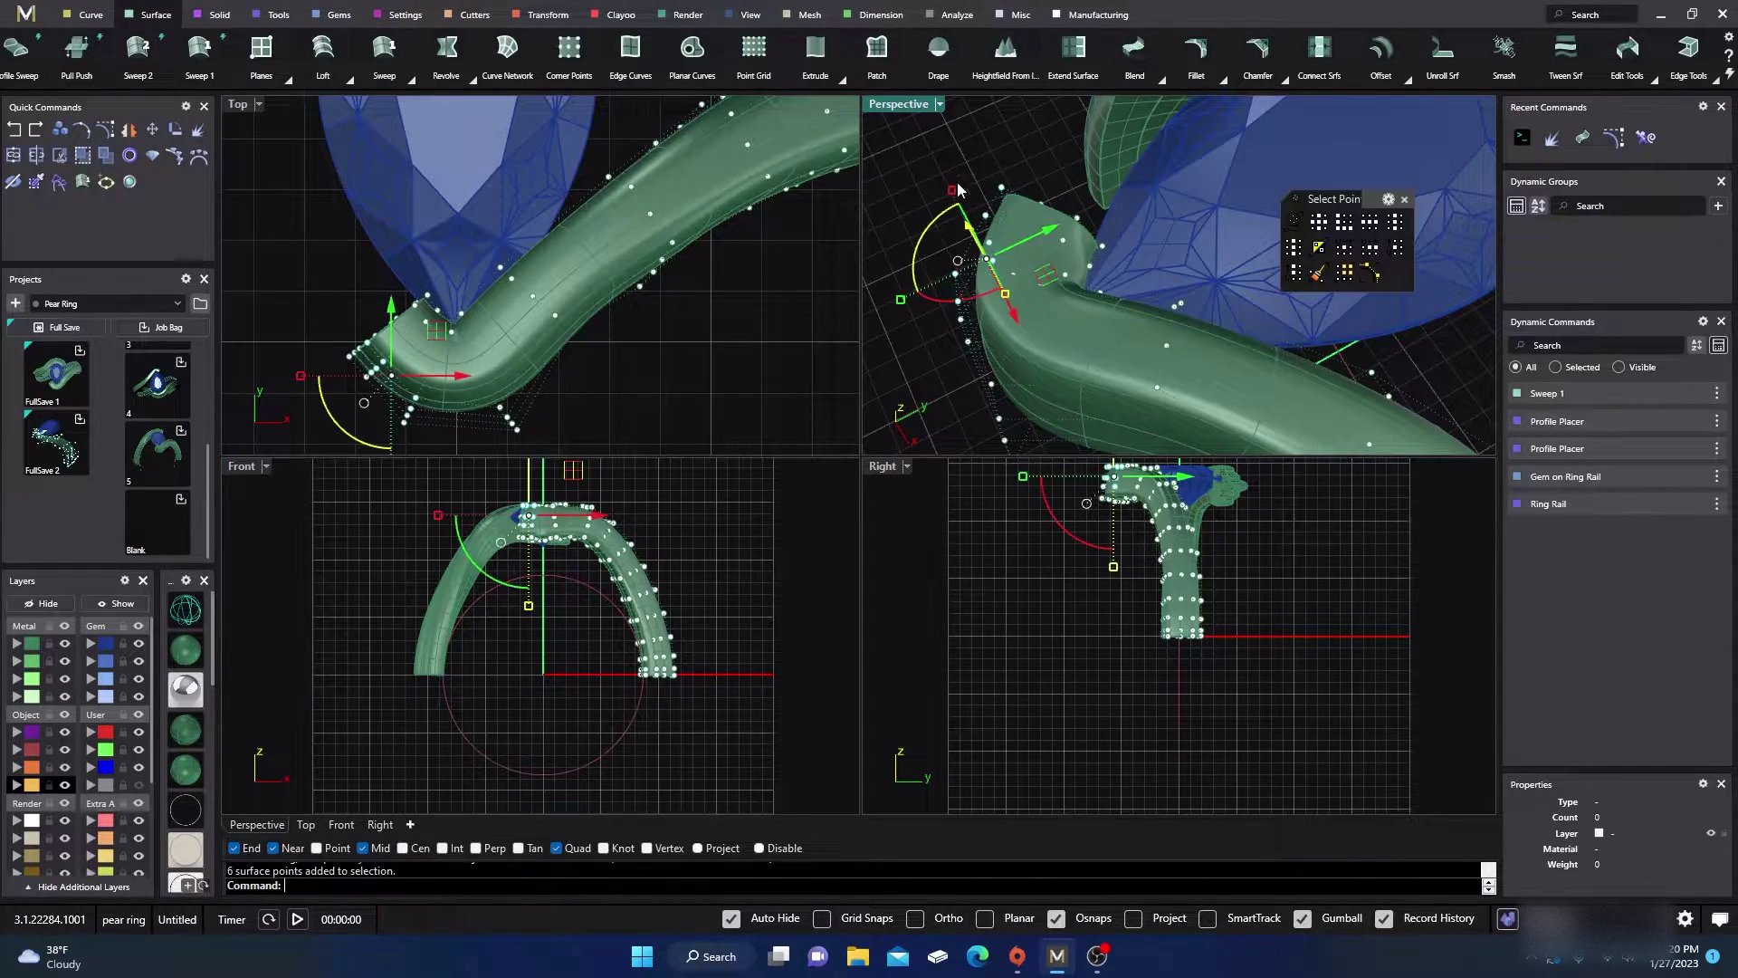
left_click(930, 154)
Step: Select the middle control point on the shank's bottom edge and extend the selection to its full U row
scroll(909, 247, "down", 4)
right_click_drag(909, 246, 1153, 422)
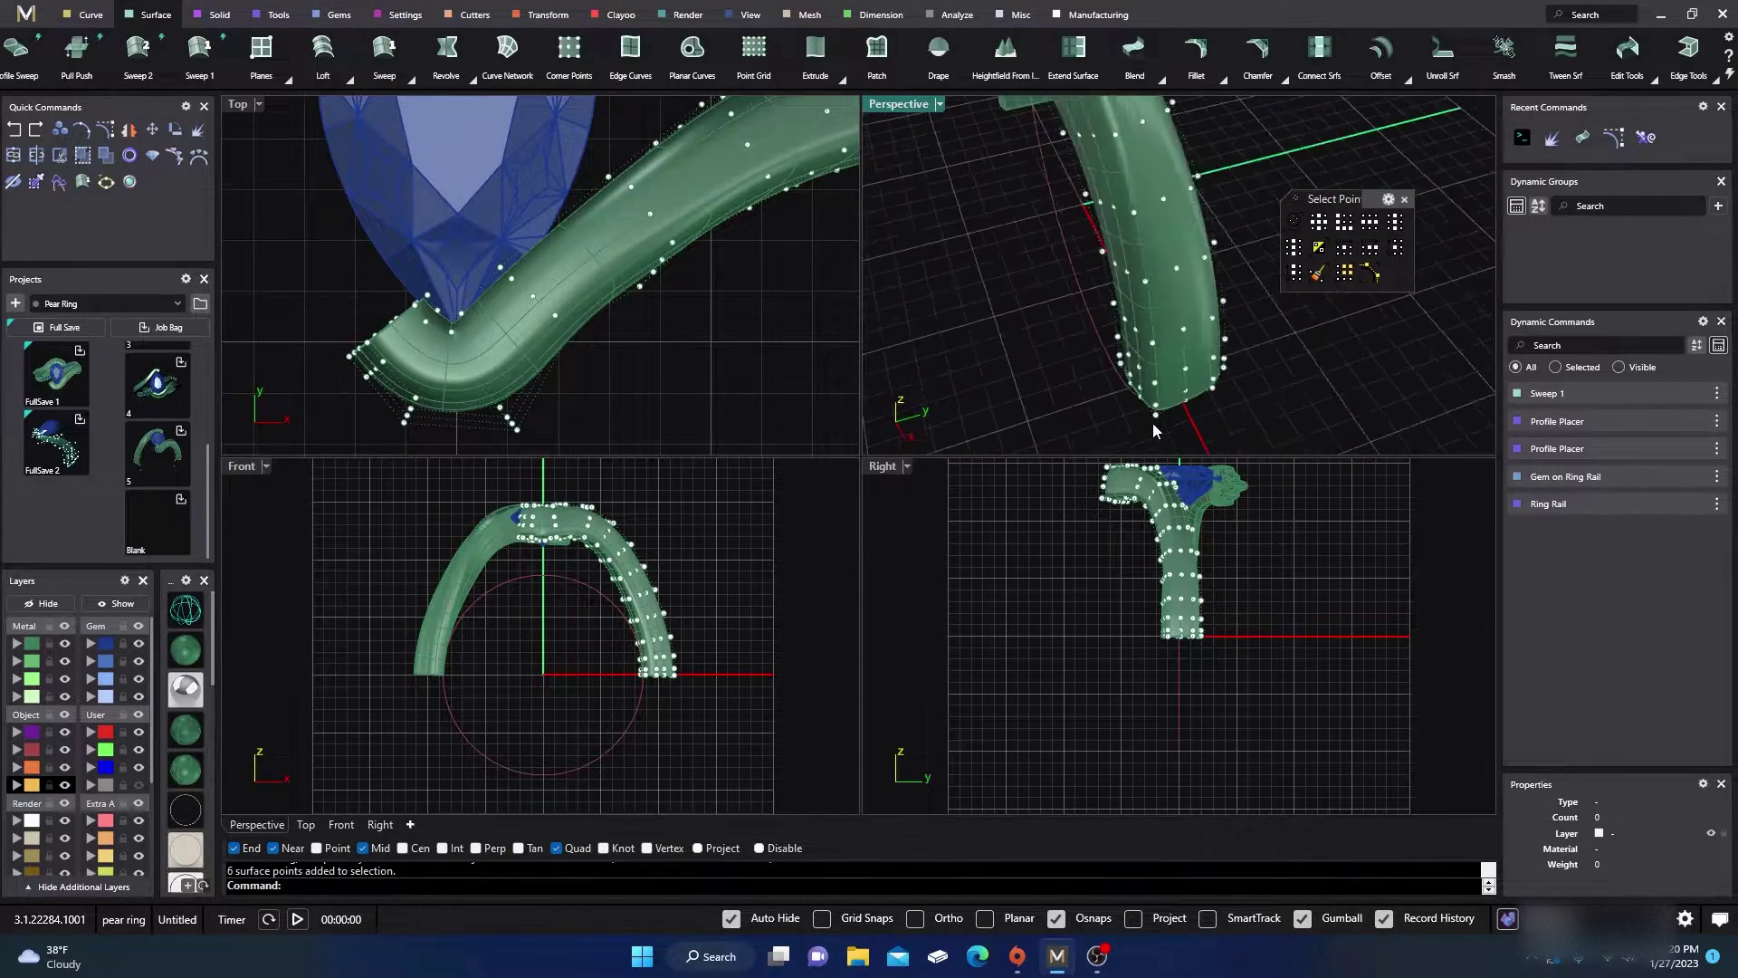
left_click(1369, 223)
left_click(1187, 408)
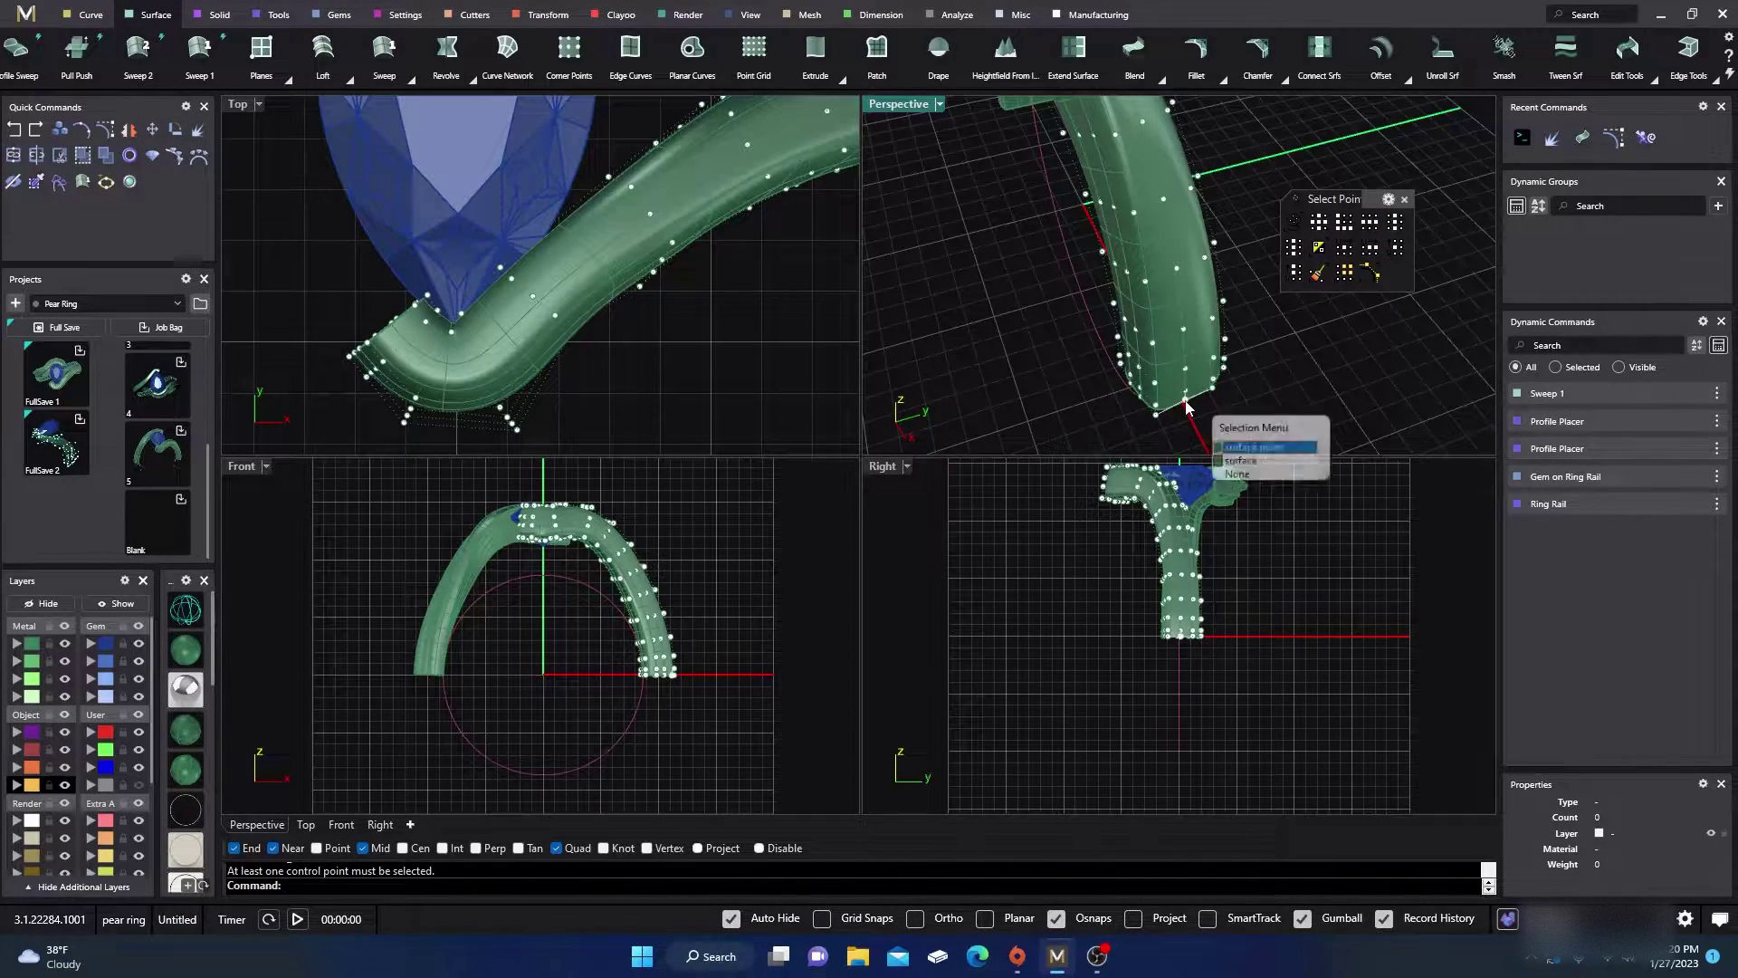
left_click(1231, 443)
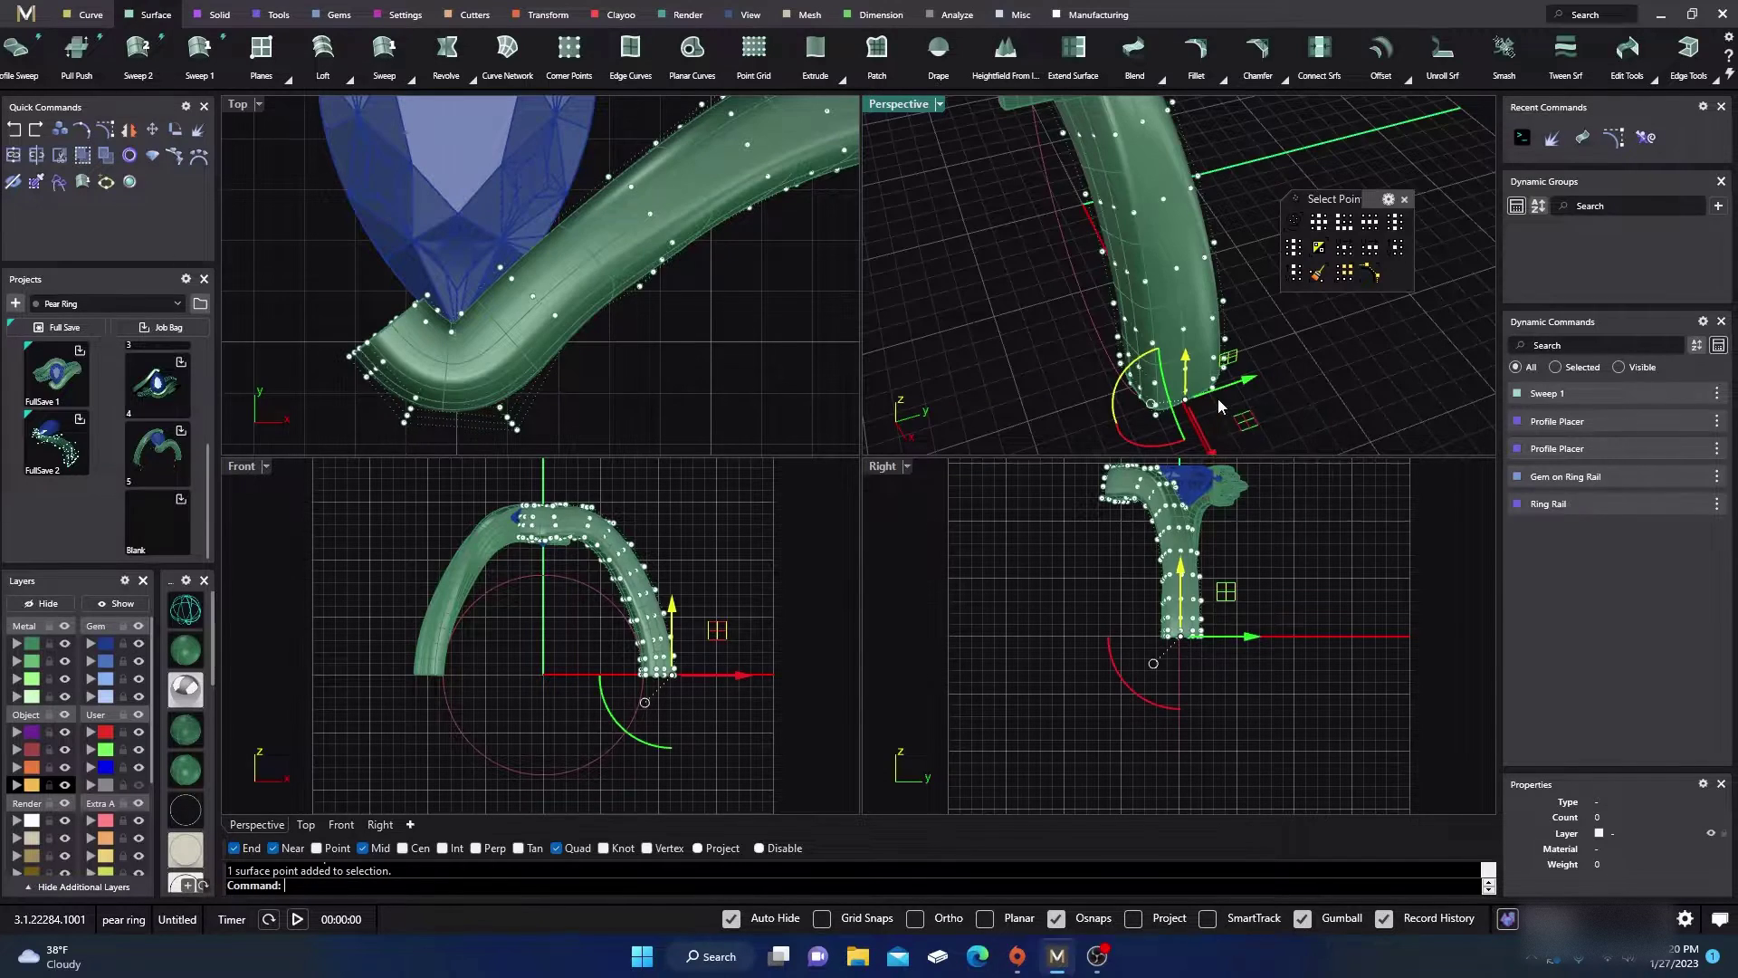
left_click(1368, 225)
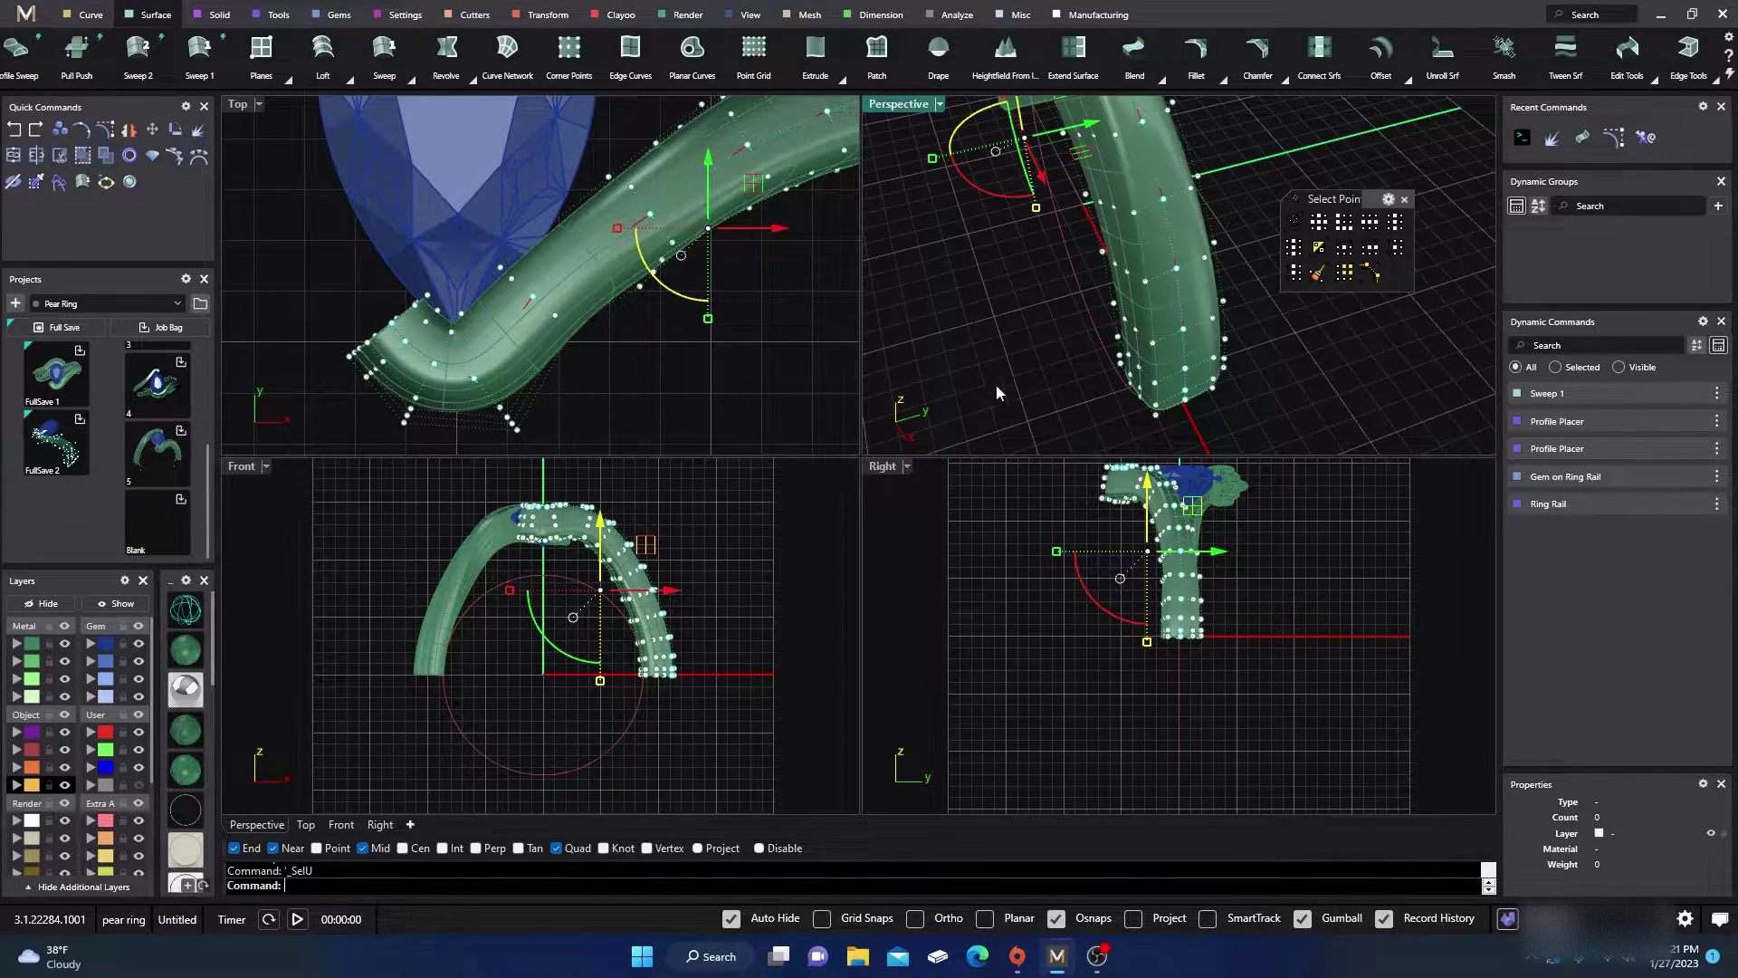
Step: Try shifting the selected U row slightly along the Y axis in the maximized Perspective view and undo the move
scroll(978, 389, "down", 4)
right_click_drag(1020, 388, 982, 369)
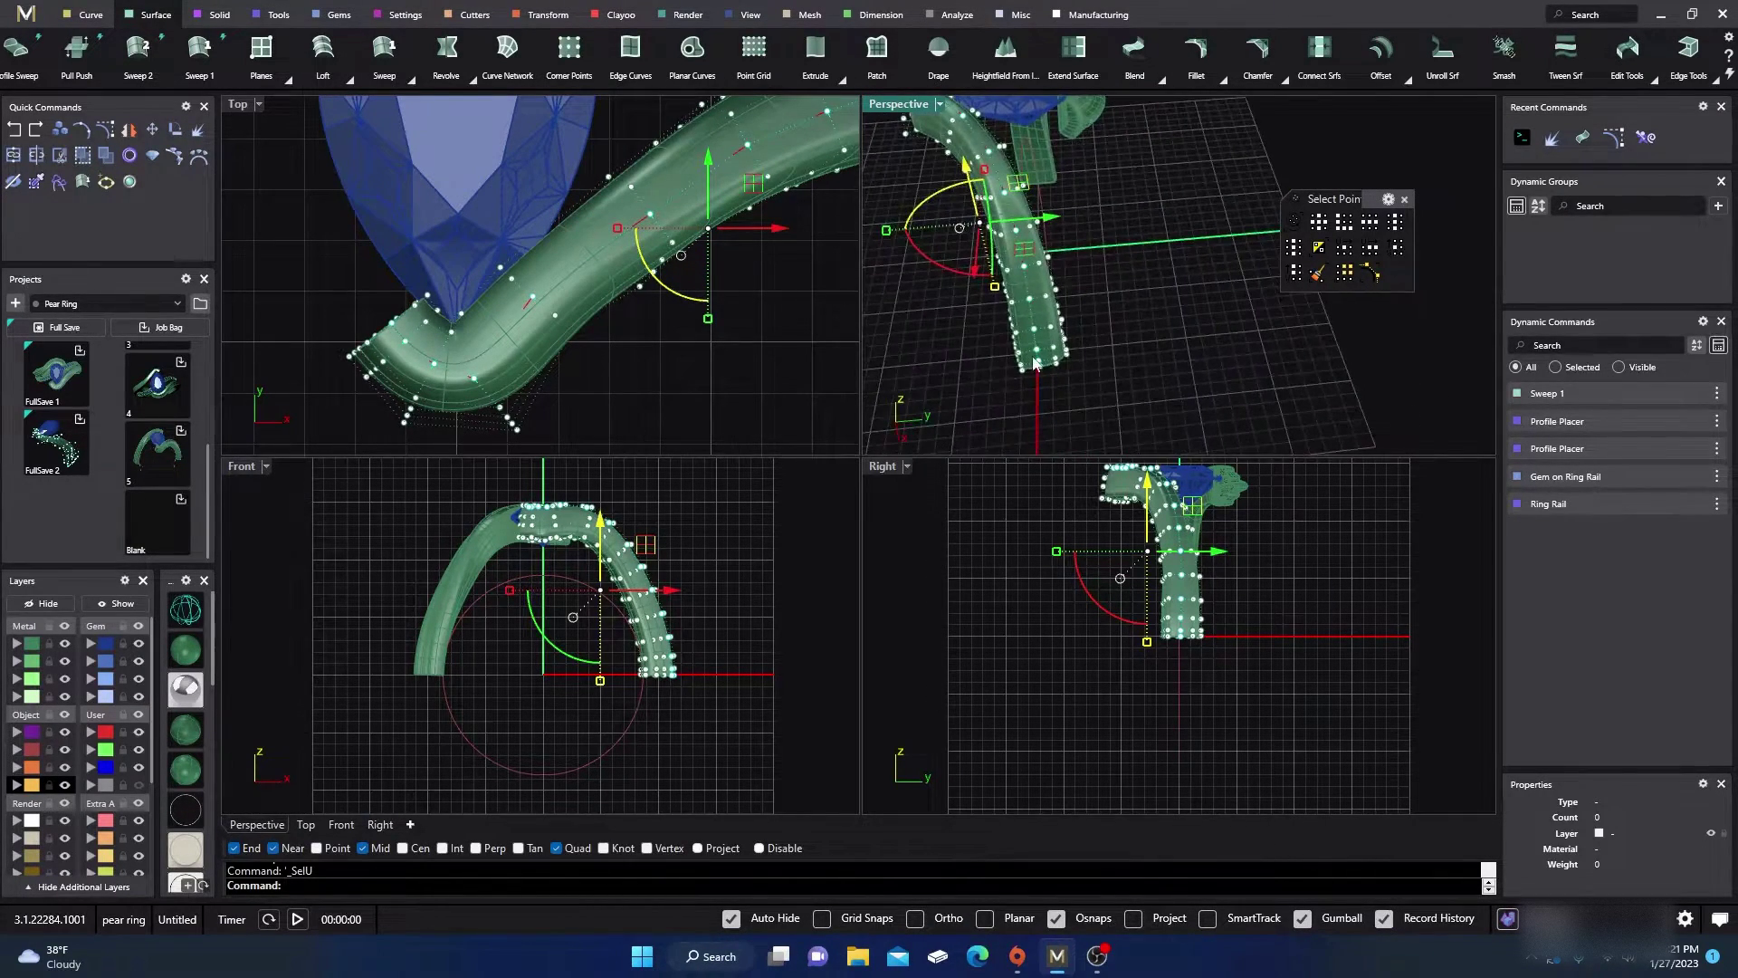
double_click(894, 105)
scroll(1072, 394, "down", 5)
right_click_drag(1089, 447, 1051, 415)
scroll(786, 340, "up", 5)
mouse_move(699, 303)
left_mouse_down()
mouse_move(677, 306)
mouse_move(695, 307)
left_mouse_up()
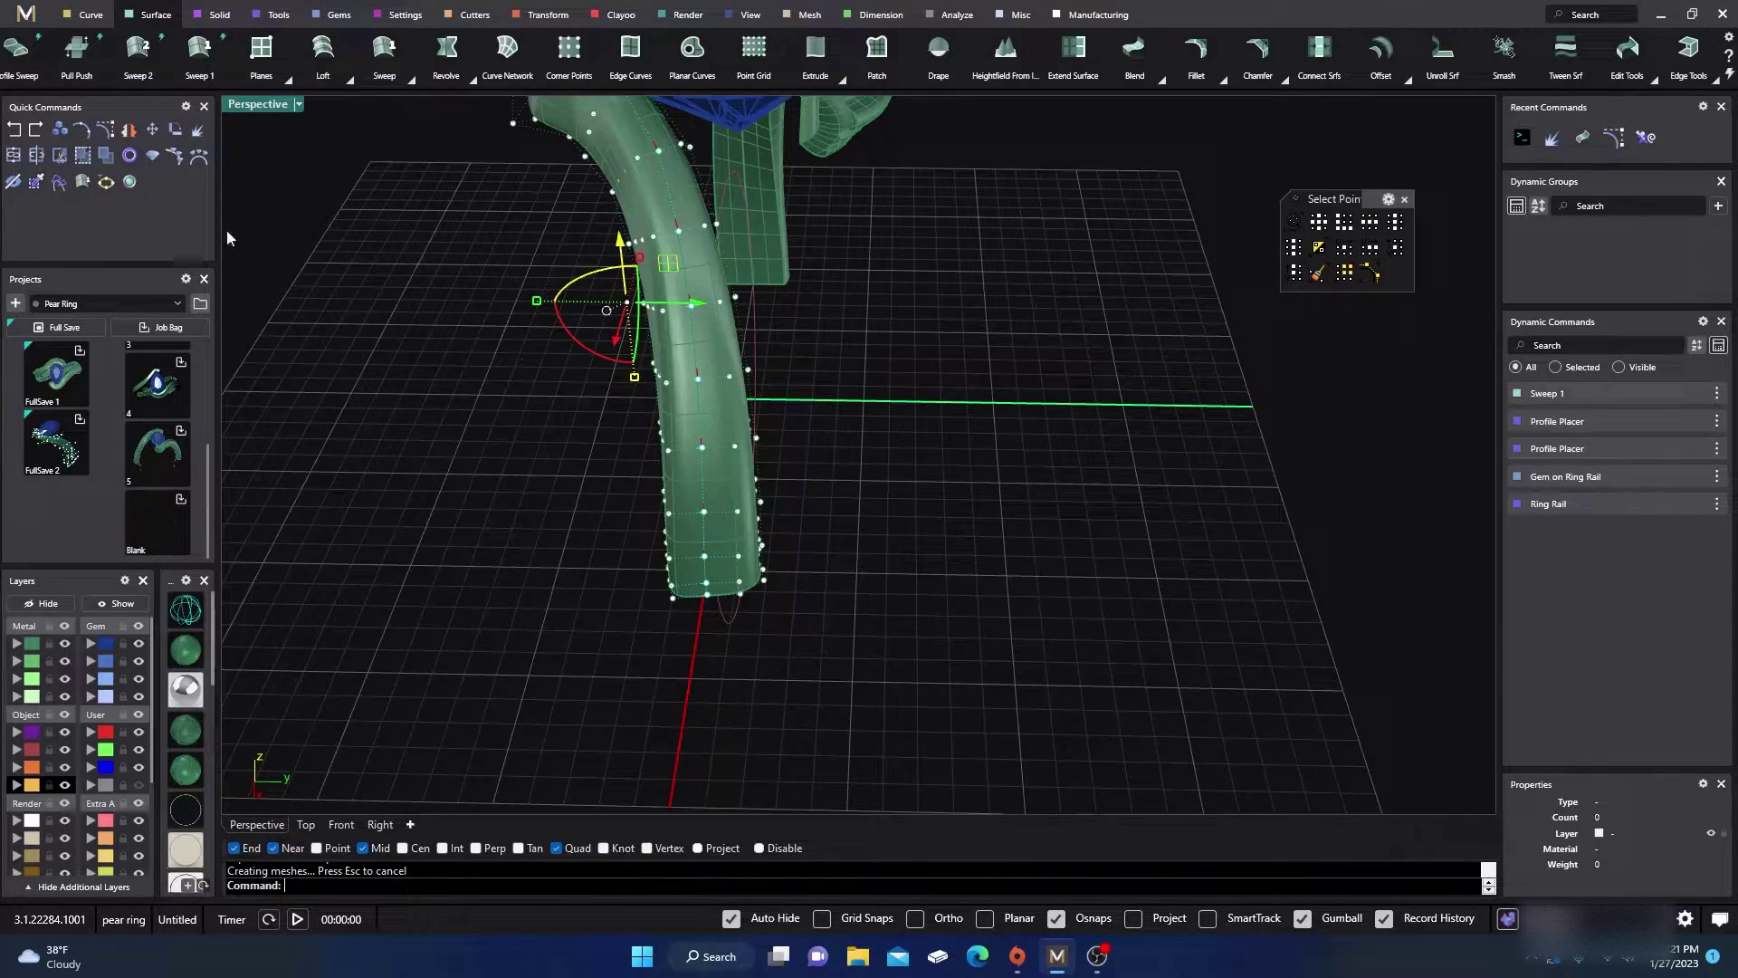
left_click(13, 130)
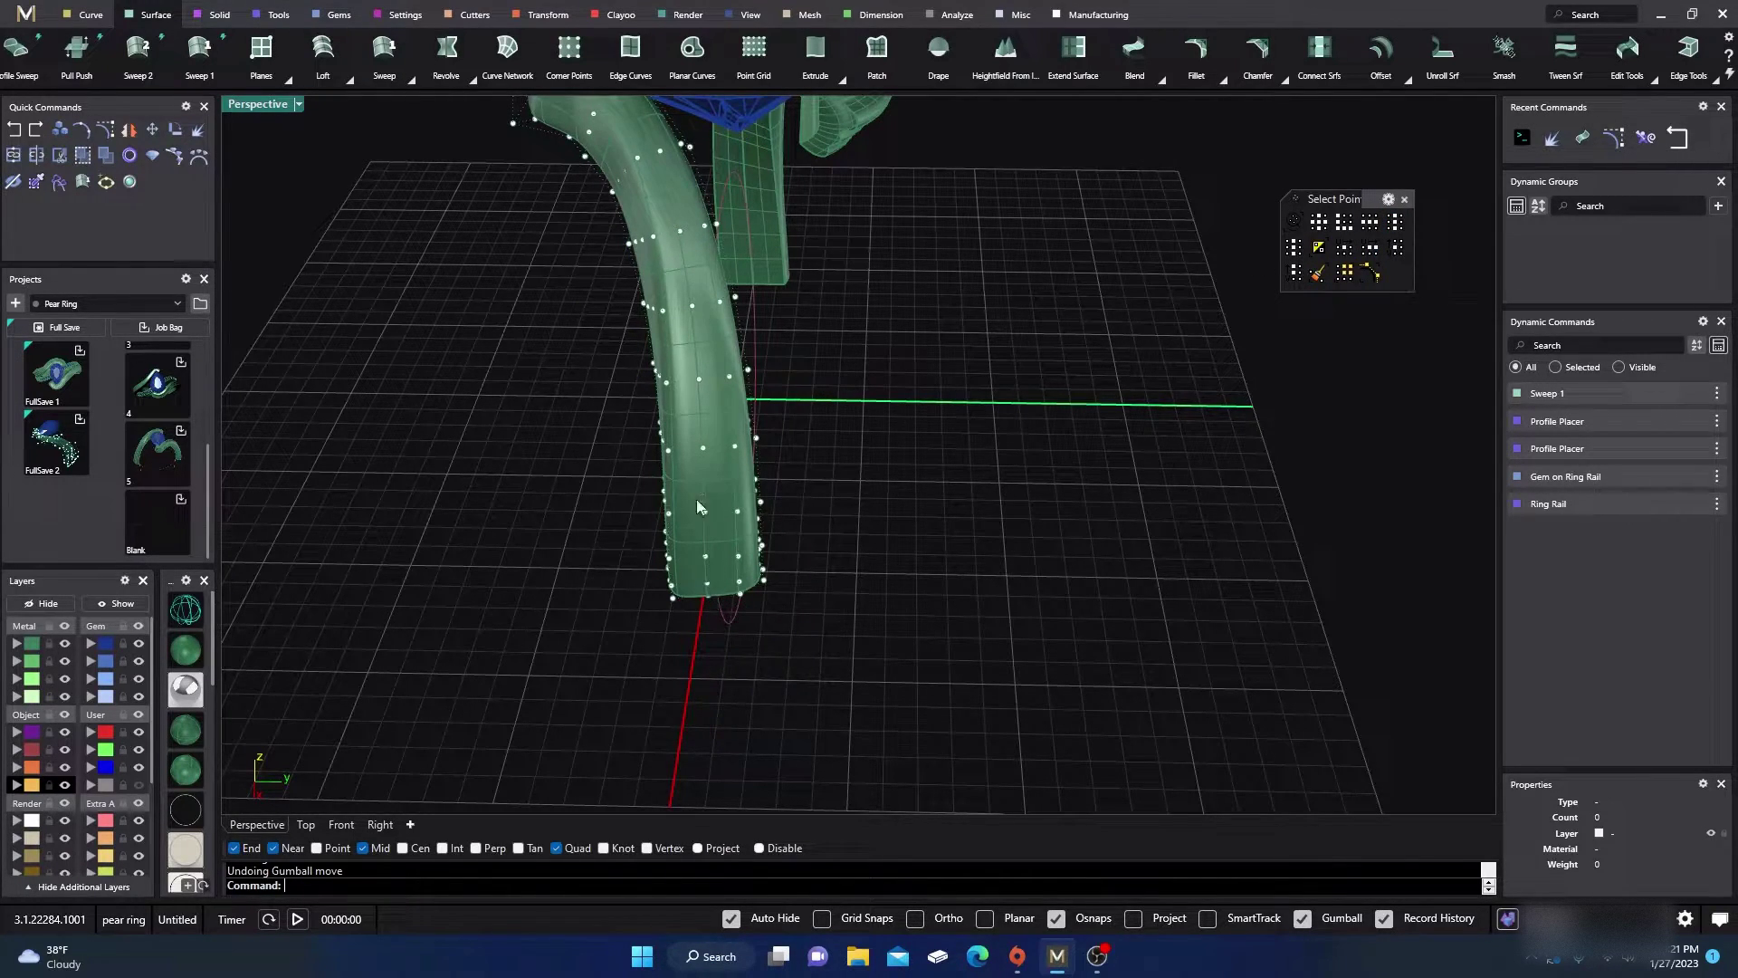
Step: Select a control point halfway up the shank's outer face and extend the selection to its V row around the band
left_click(698, 379)
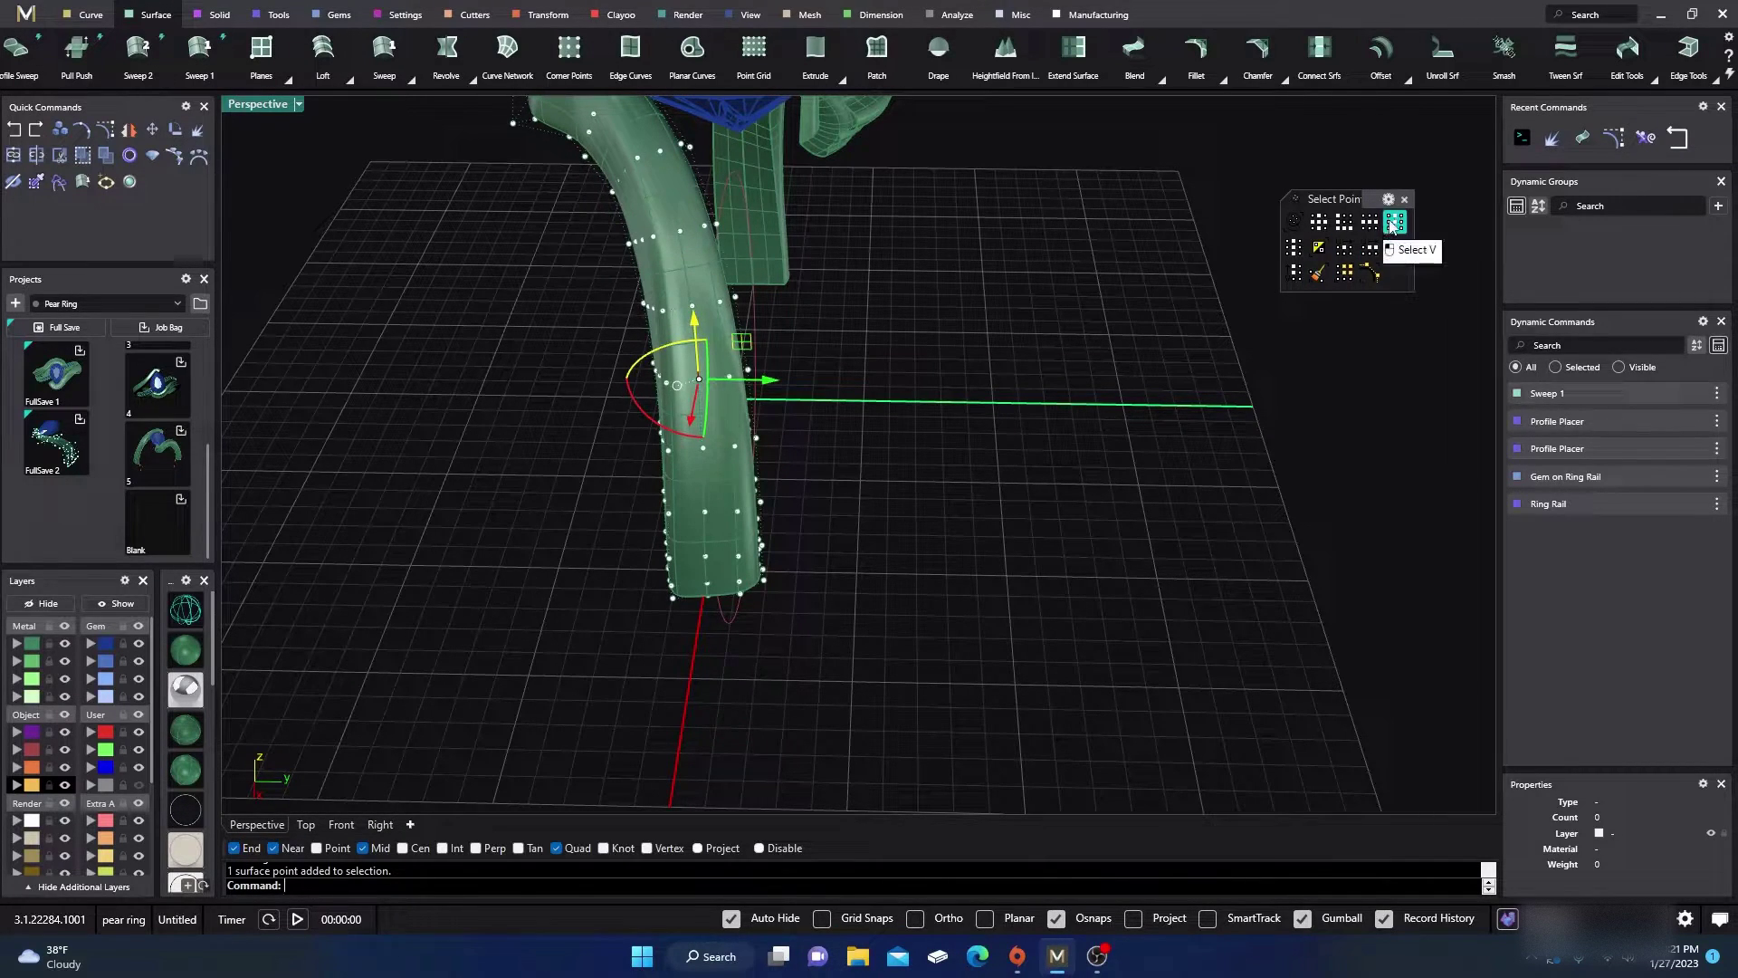
left_click(1371, 247)
right_click_drag(961, 429, 925, 498)
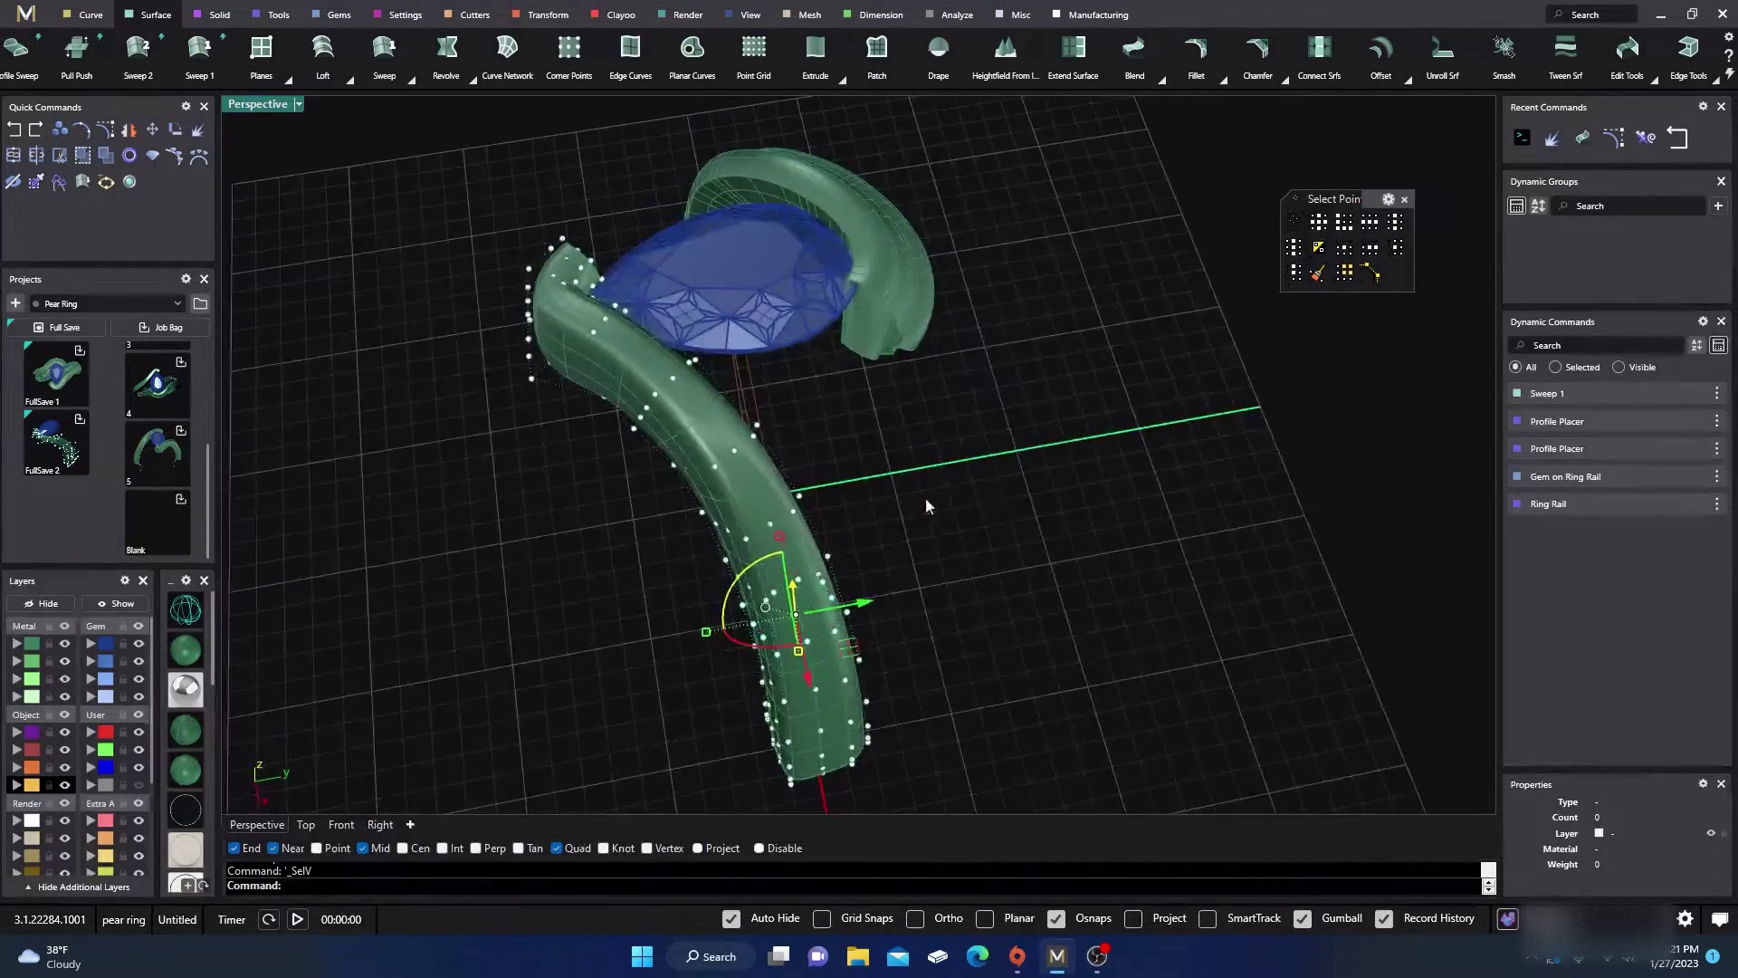
Step: Scale the selected V row inward in the Top view to pinch the shank
double_click(264, 105)
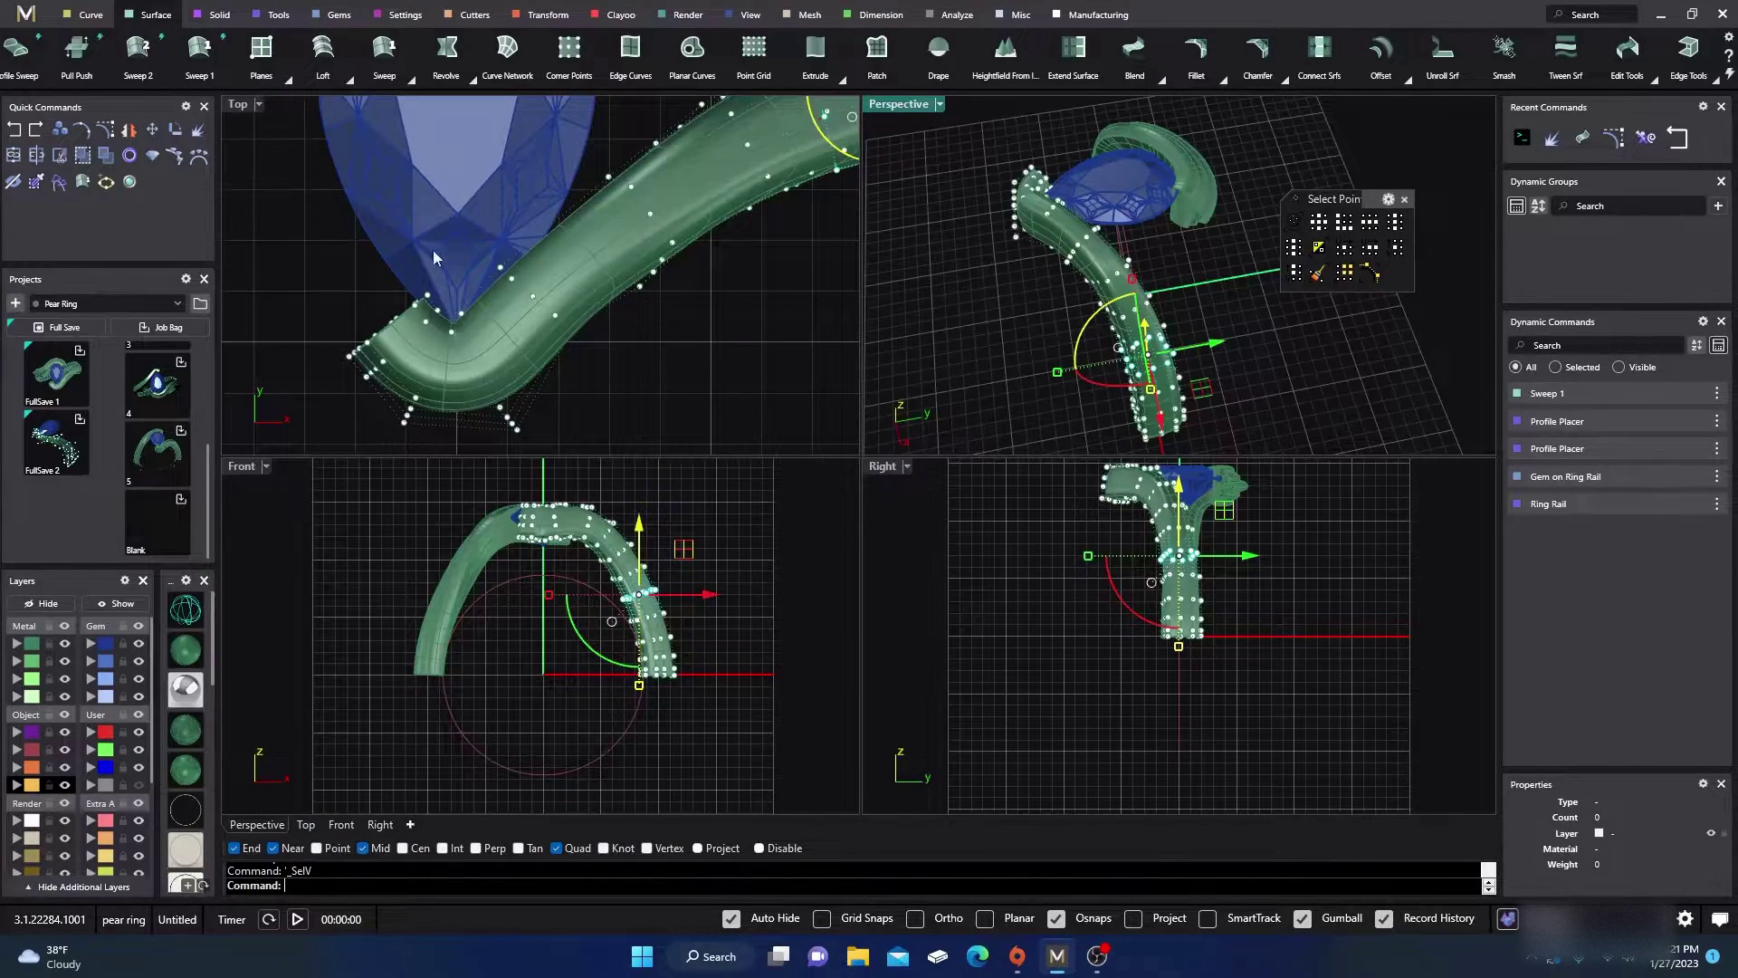
scroll(451, 290, "down", 4)
right_click_drag(641, 299, 554, 403)
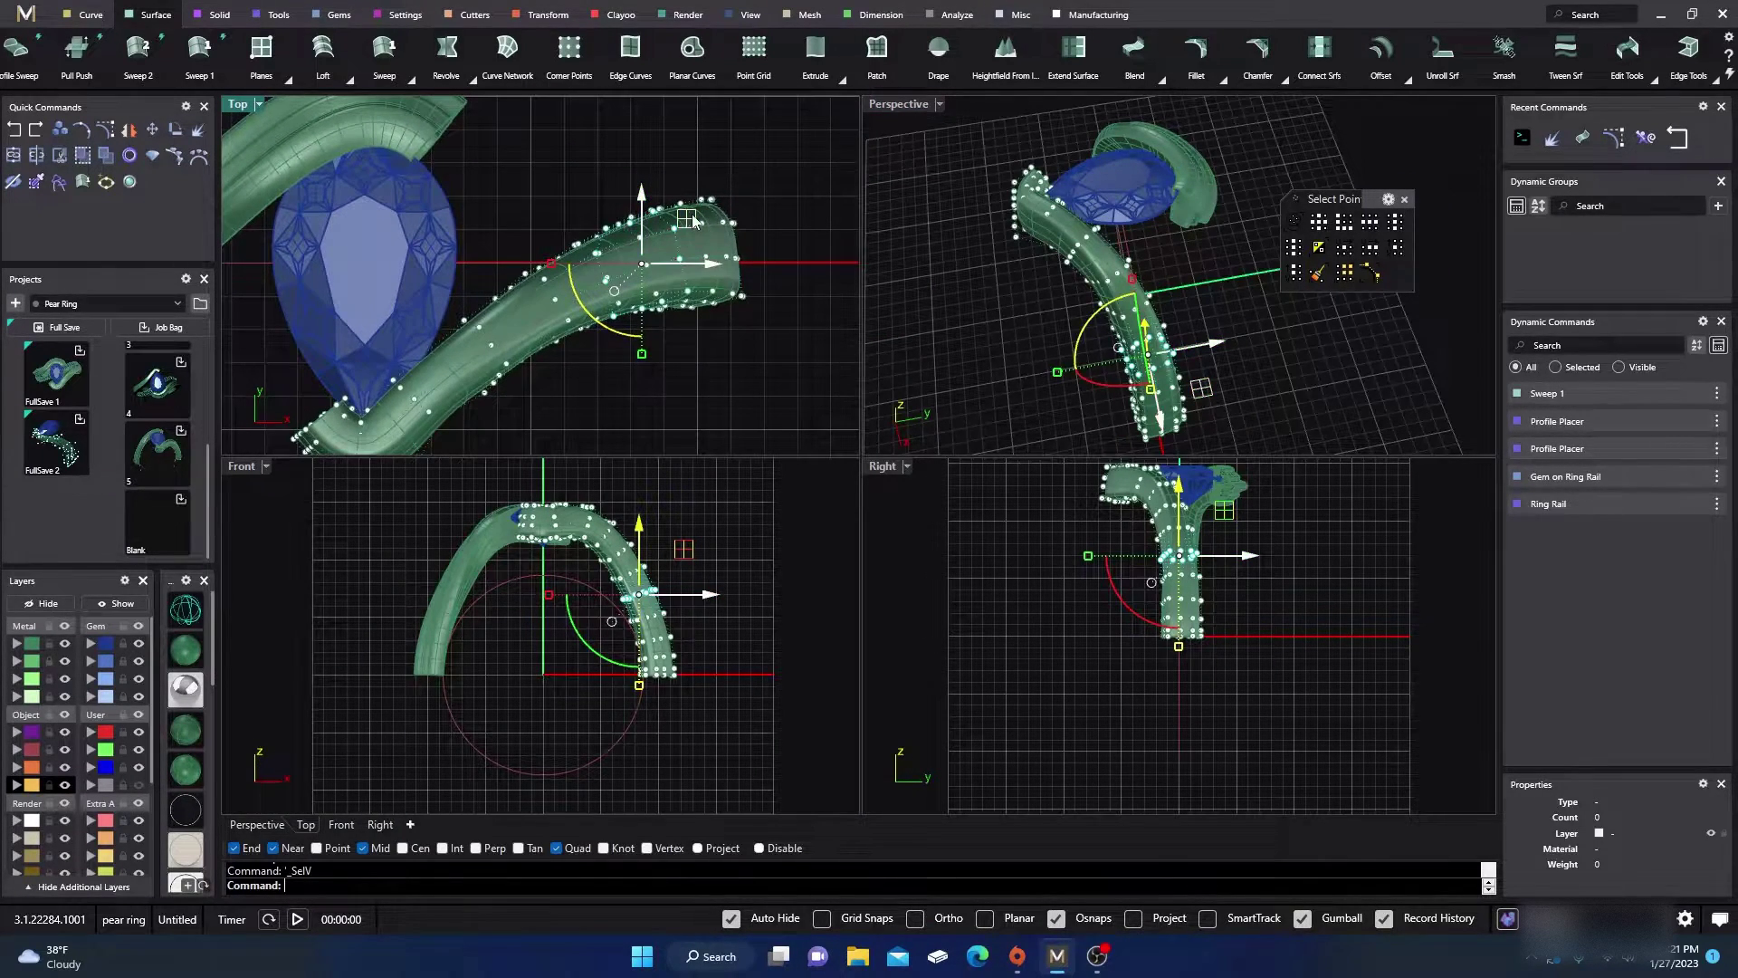
left_click_drag(694, 220, 683, 238)
left_click_drag(673, 247, 642, 263)
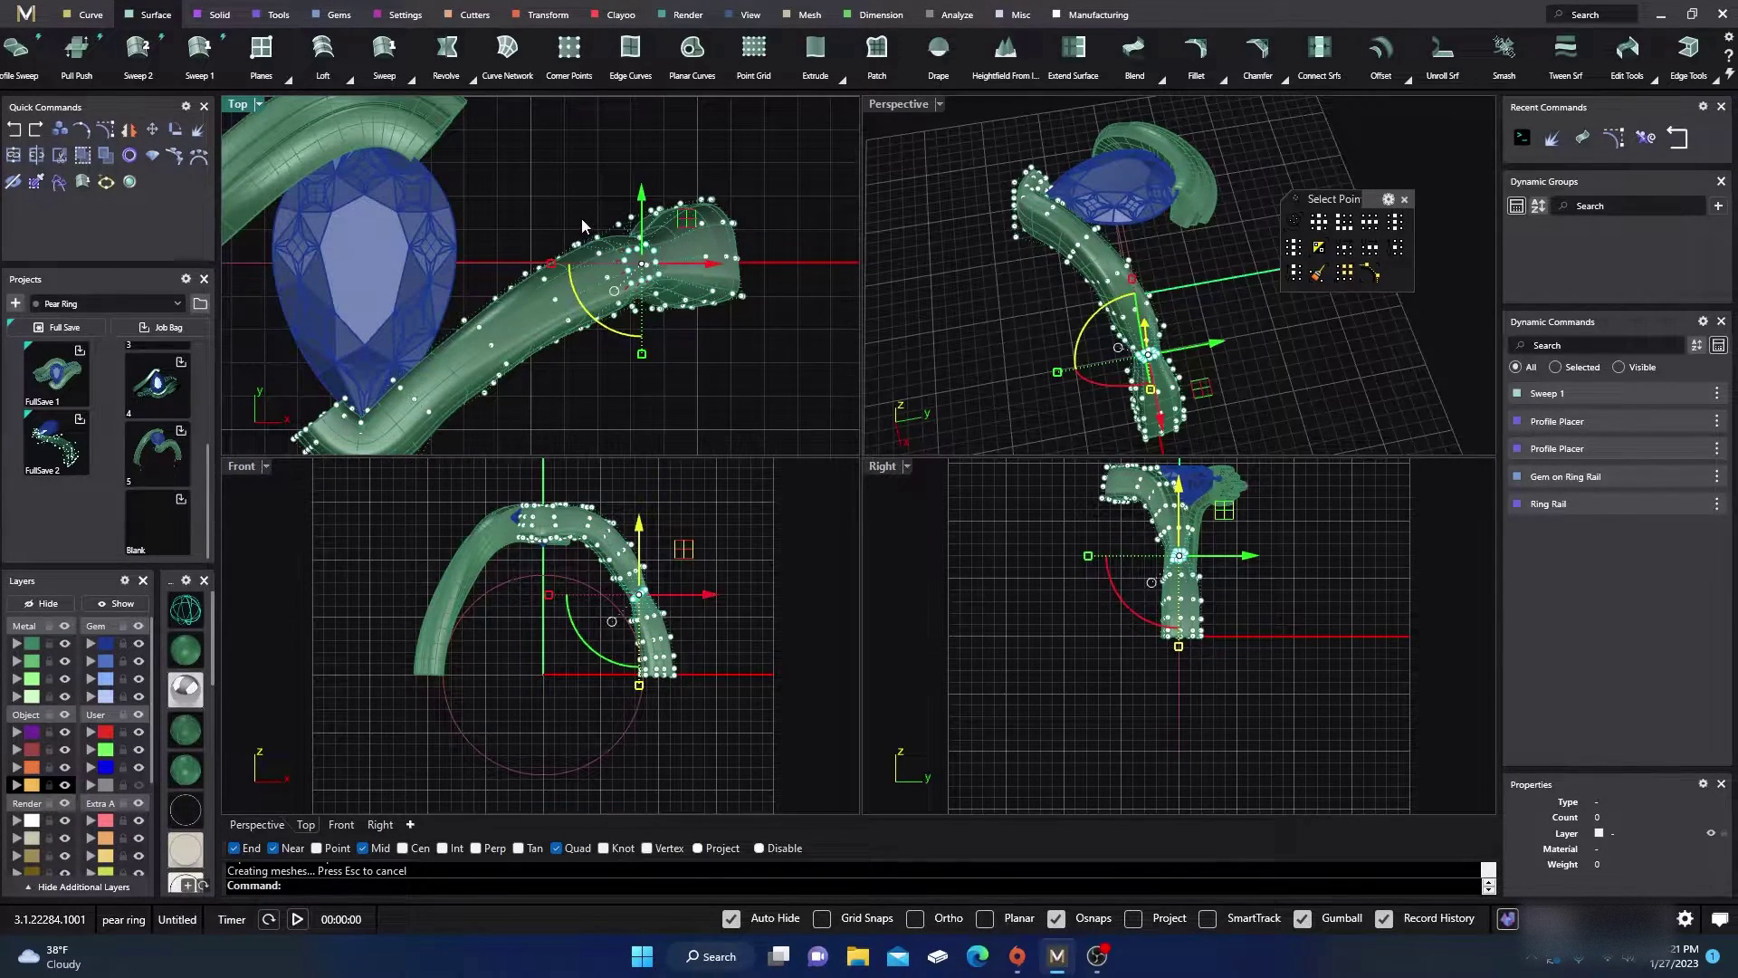
Step: Inspect the pinched shank in the maximized Perspective view, undo the scaling and clear the selection
double_click(892, 109)
left_click(945, 589)
right_click_drag(978, 618, 942, 574)
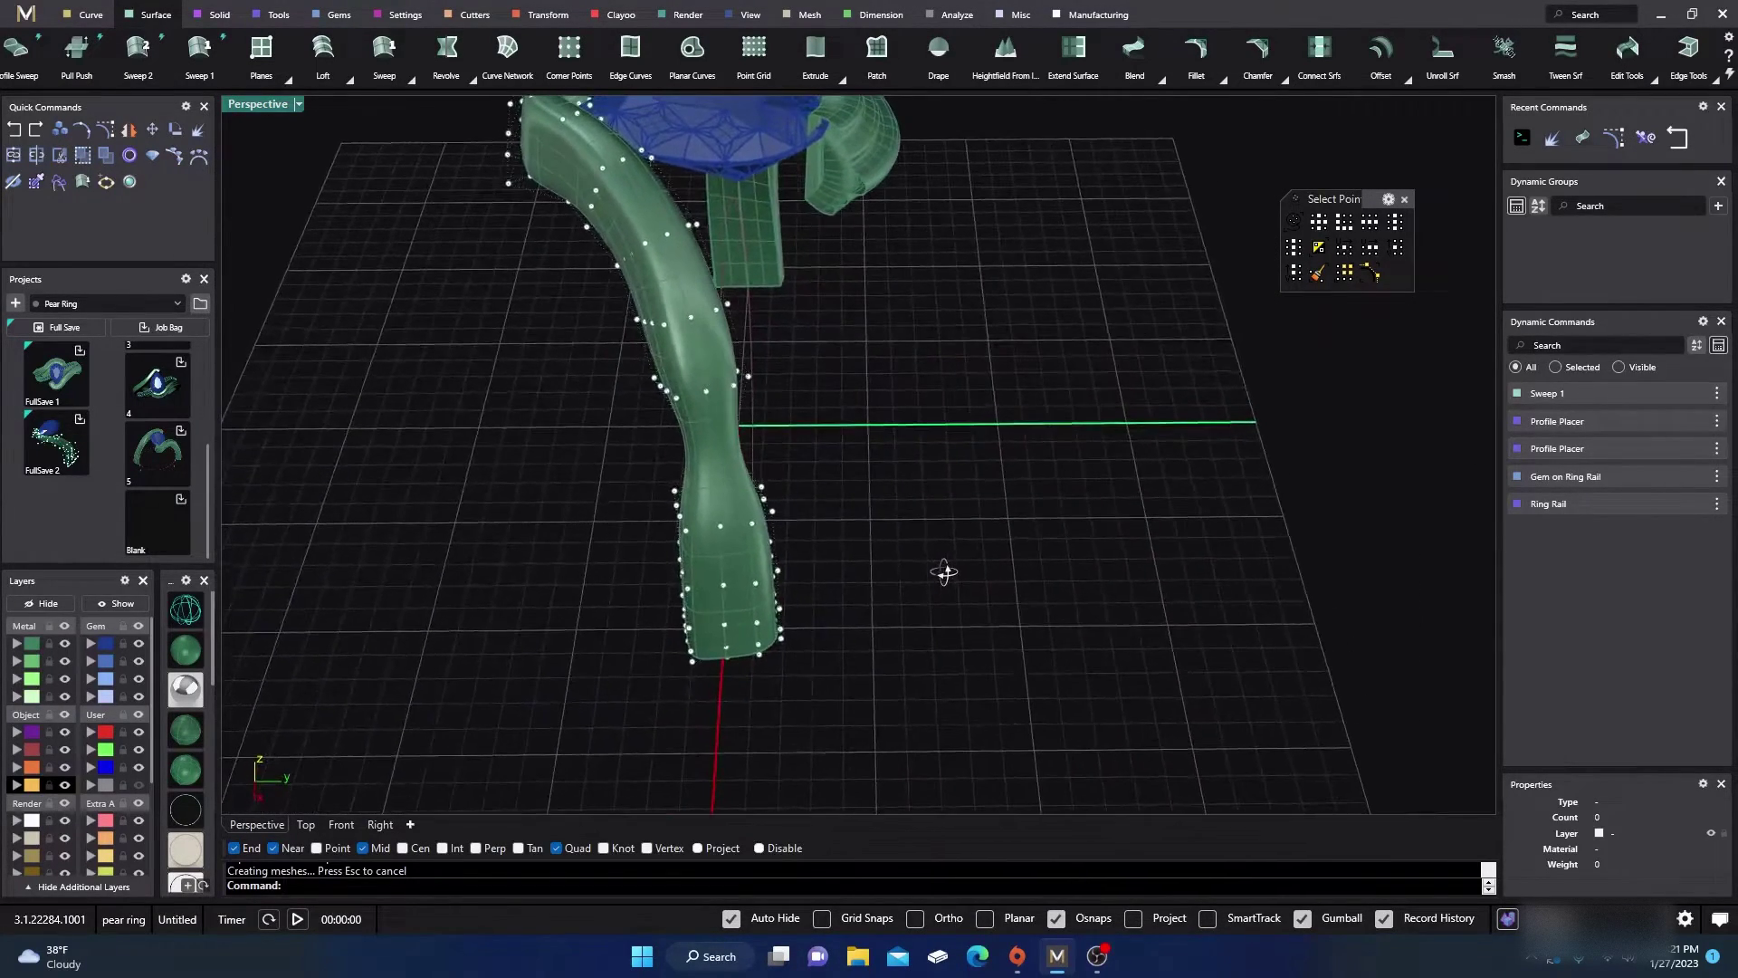
left_click(20, 133)
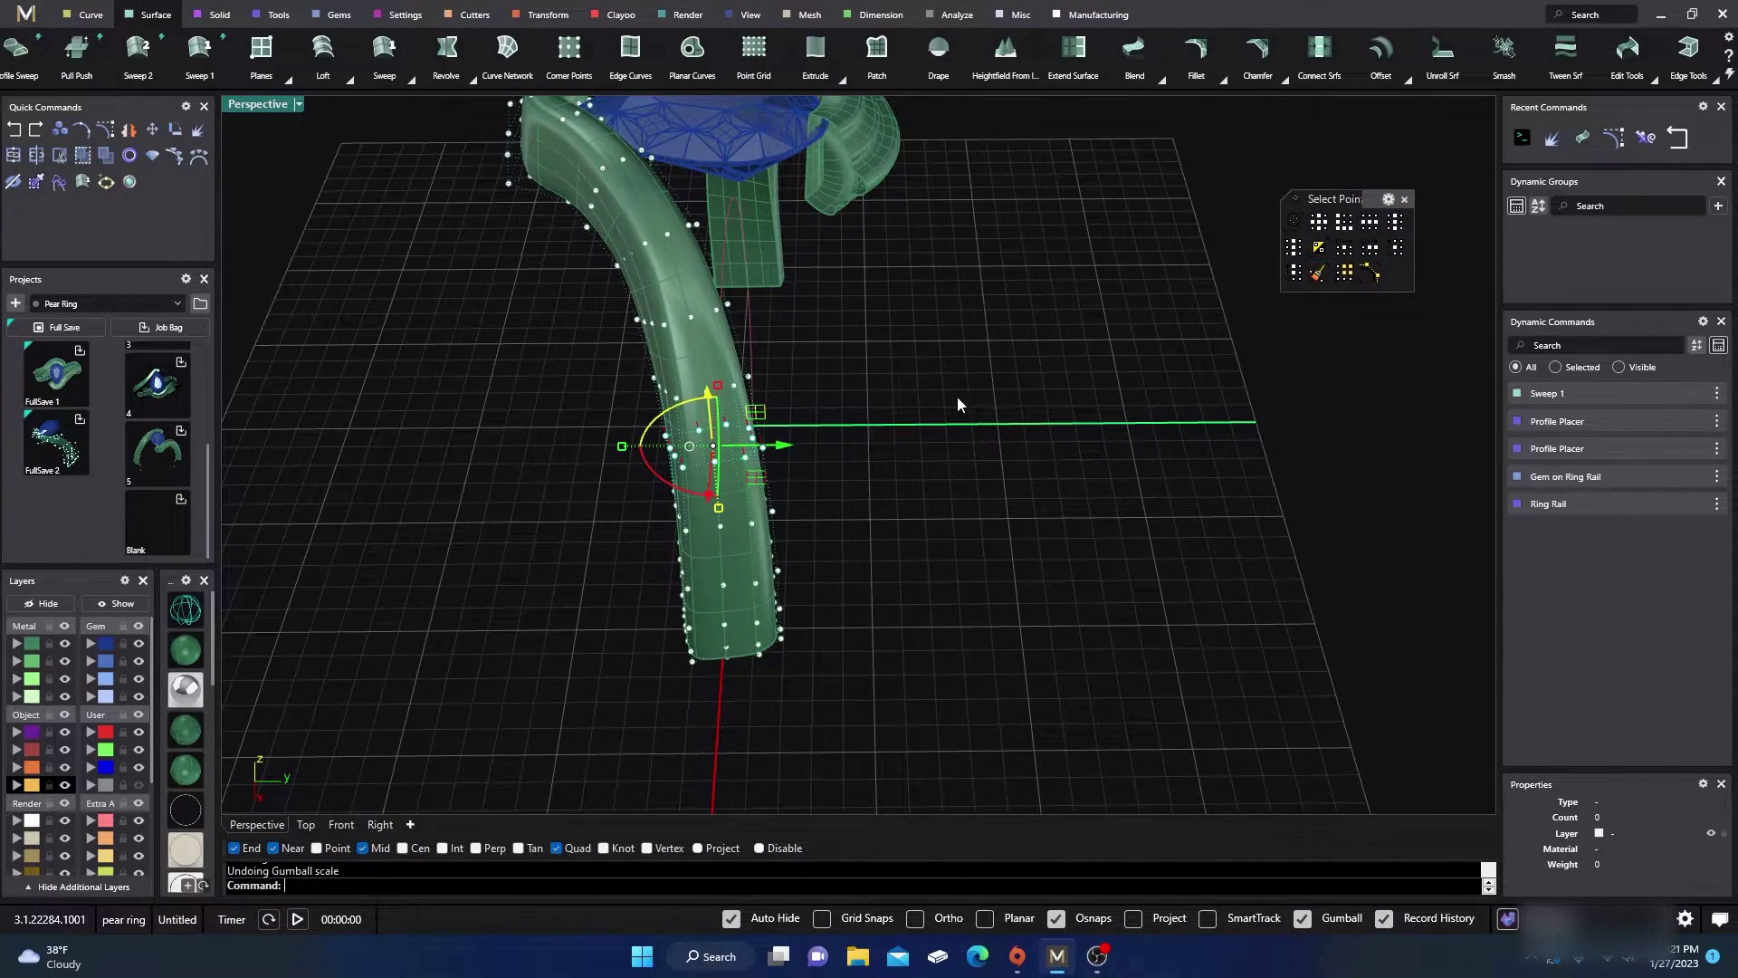
left_click(919, 447)
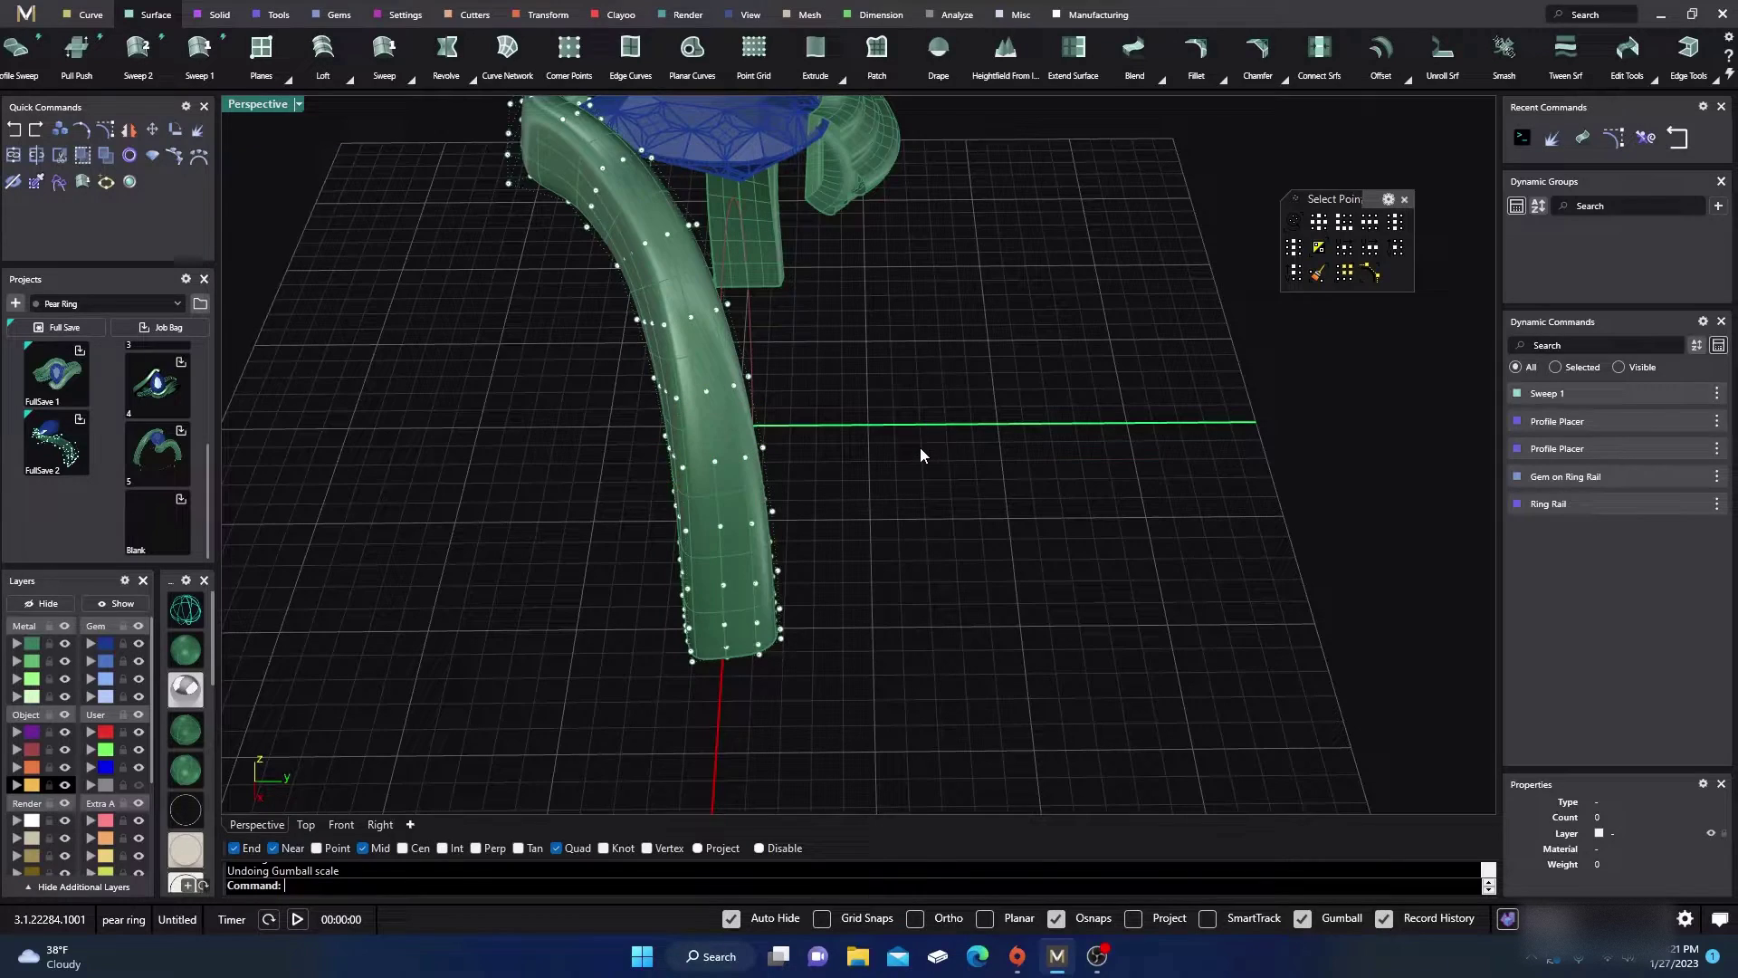
Step: Try pulling one side control point halfway up the shank outward along the Y axis, inspect the bulge and undo the move
left_click(763, 448)
left_click_drag(828, 448, 891, 448)
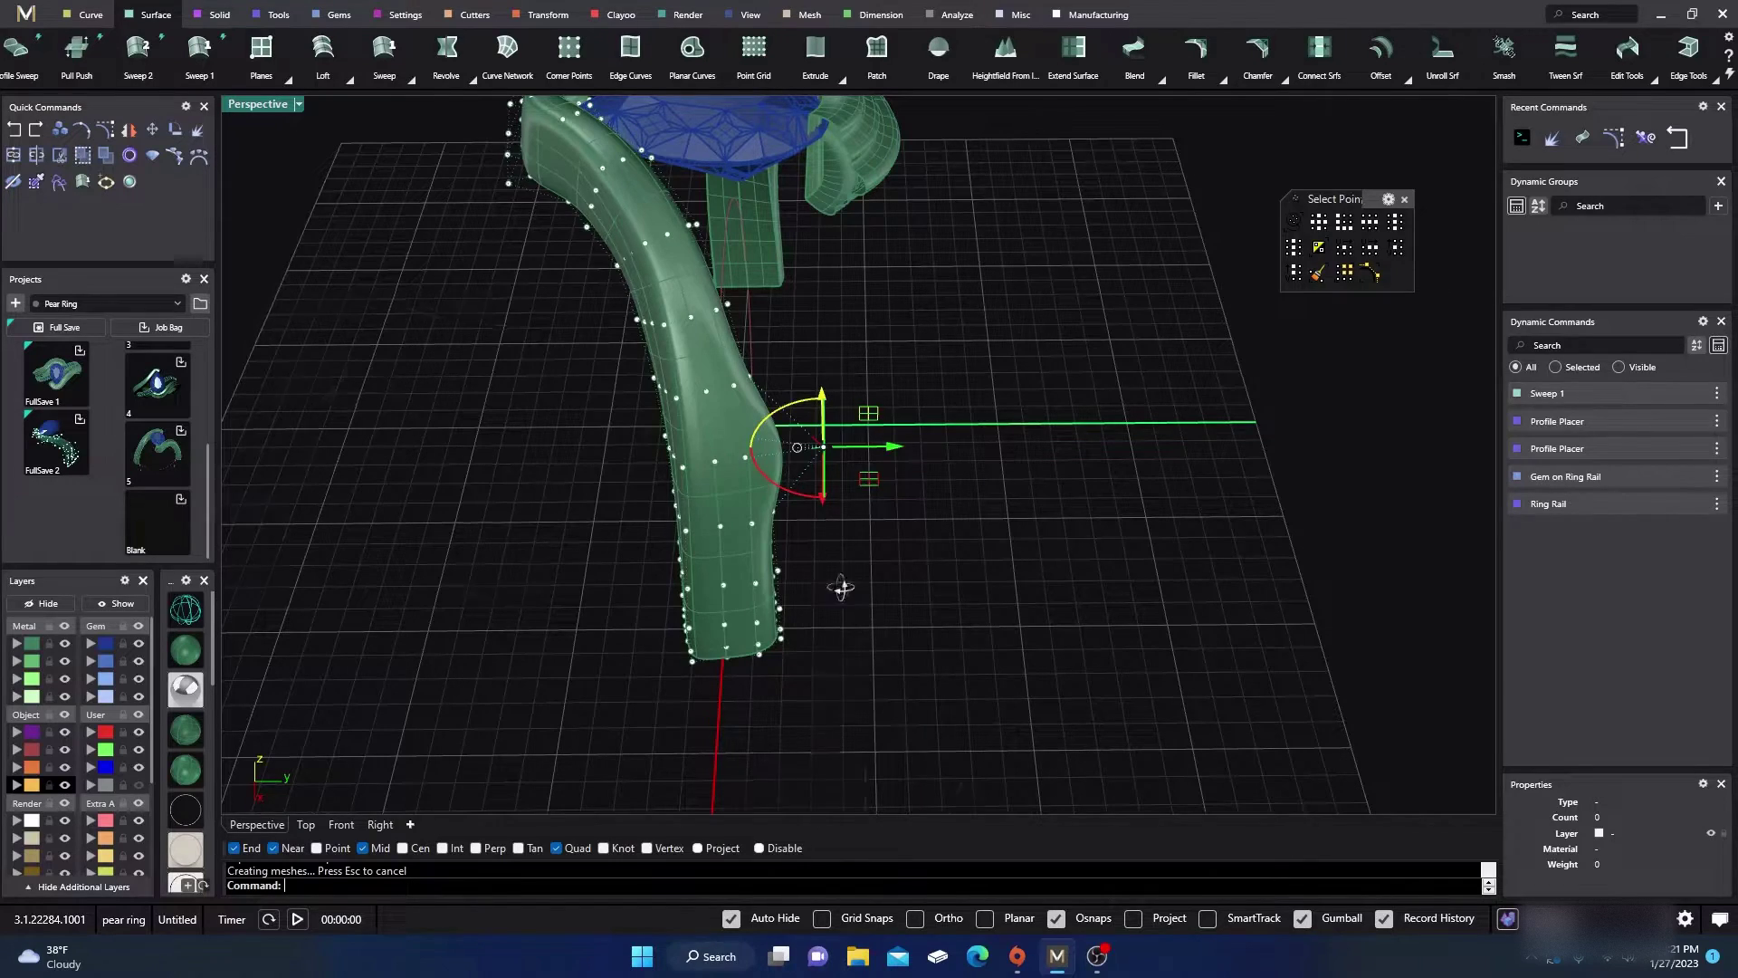
right_click_drag(841, 587, 684, 569)
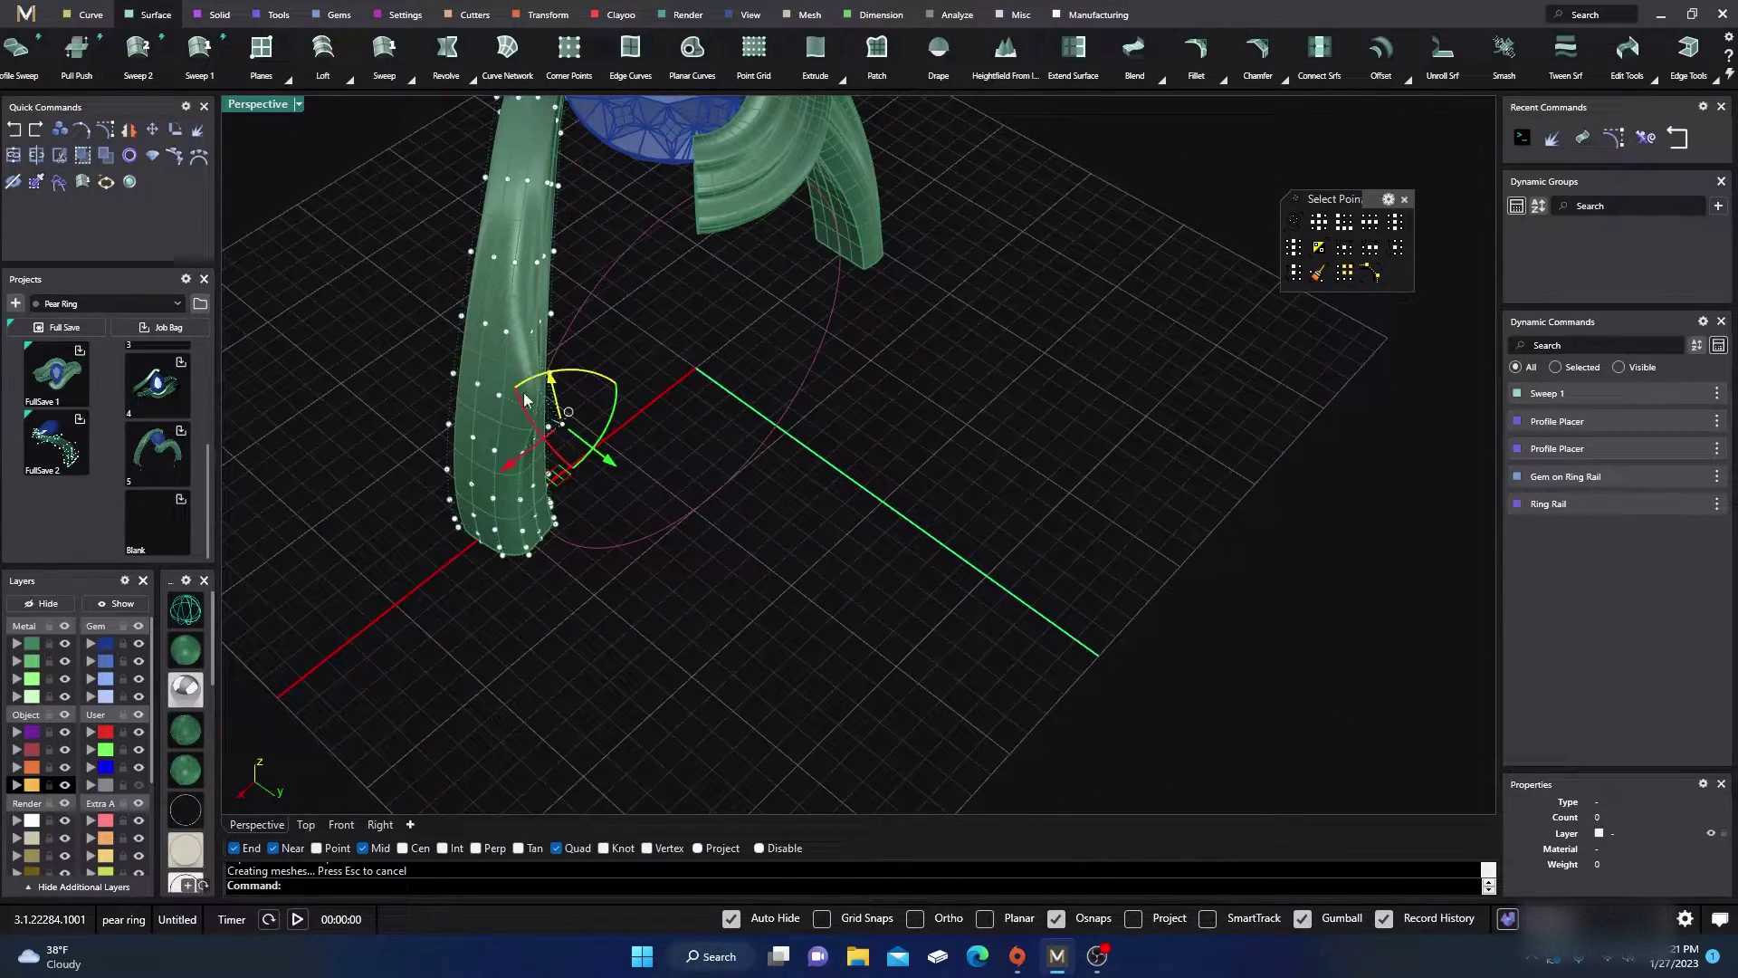
left_click(348, 290)
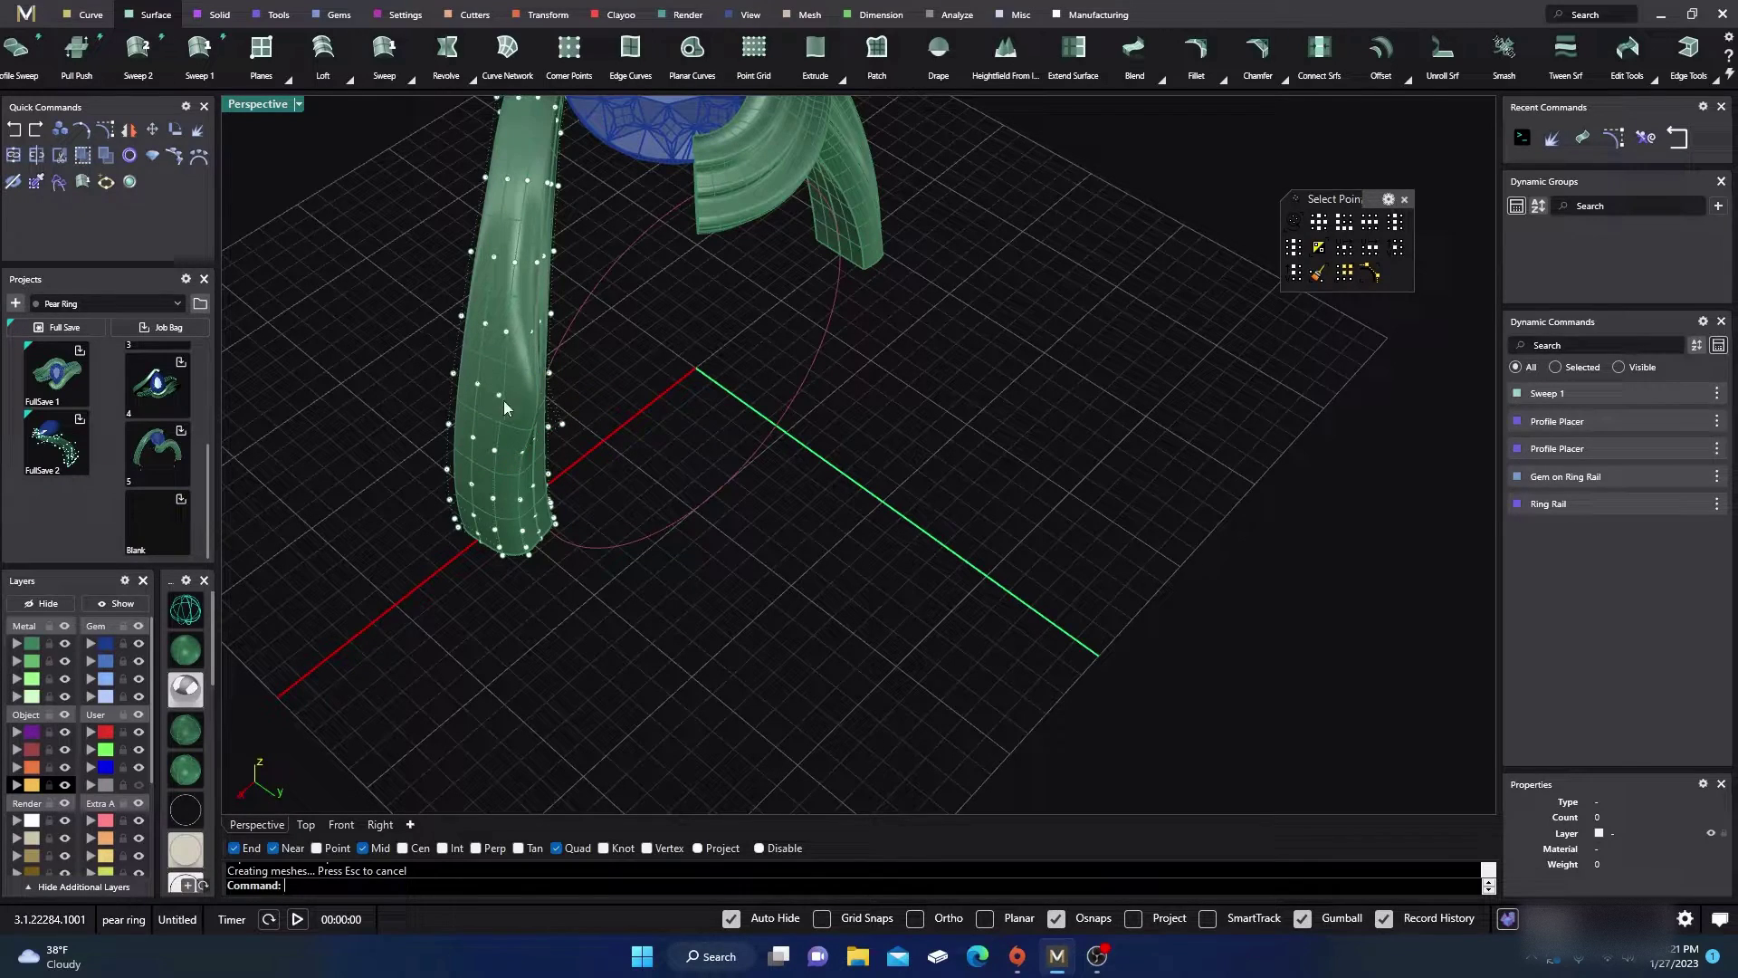
scroll(600, 450, "down", 8)
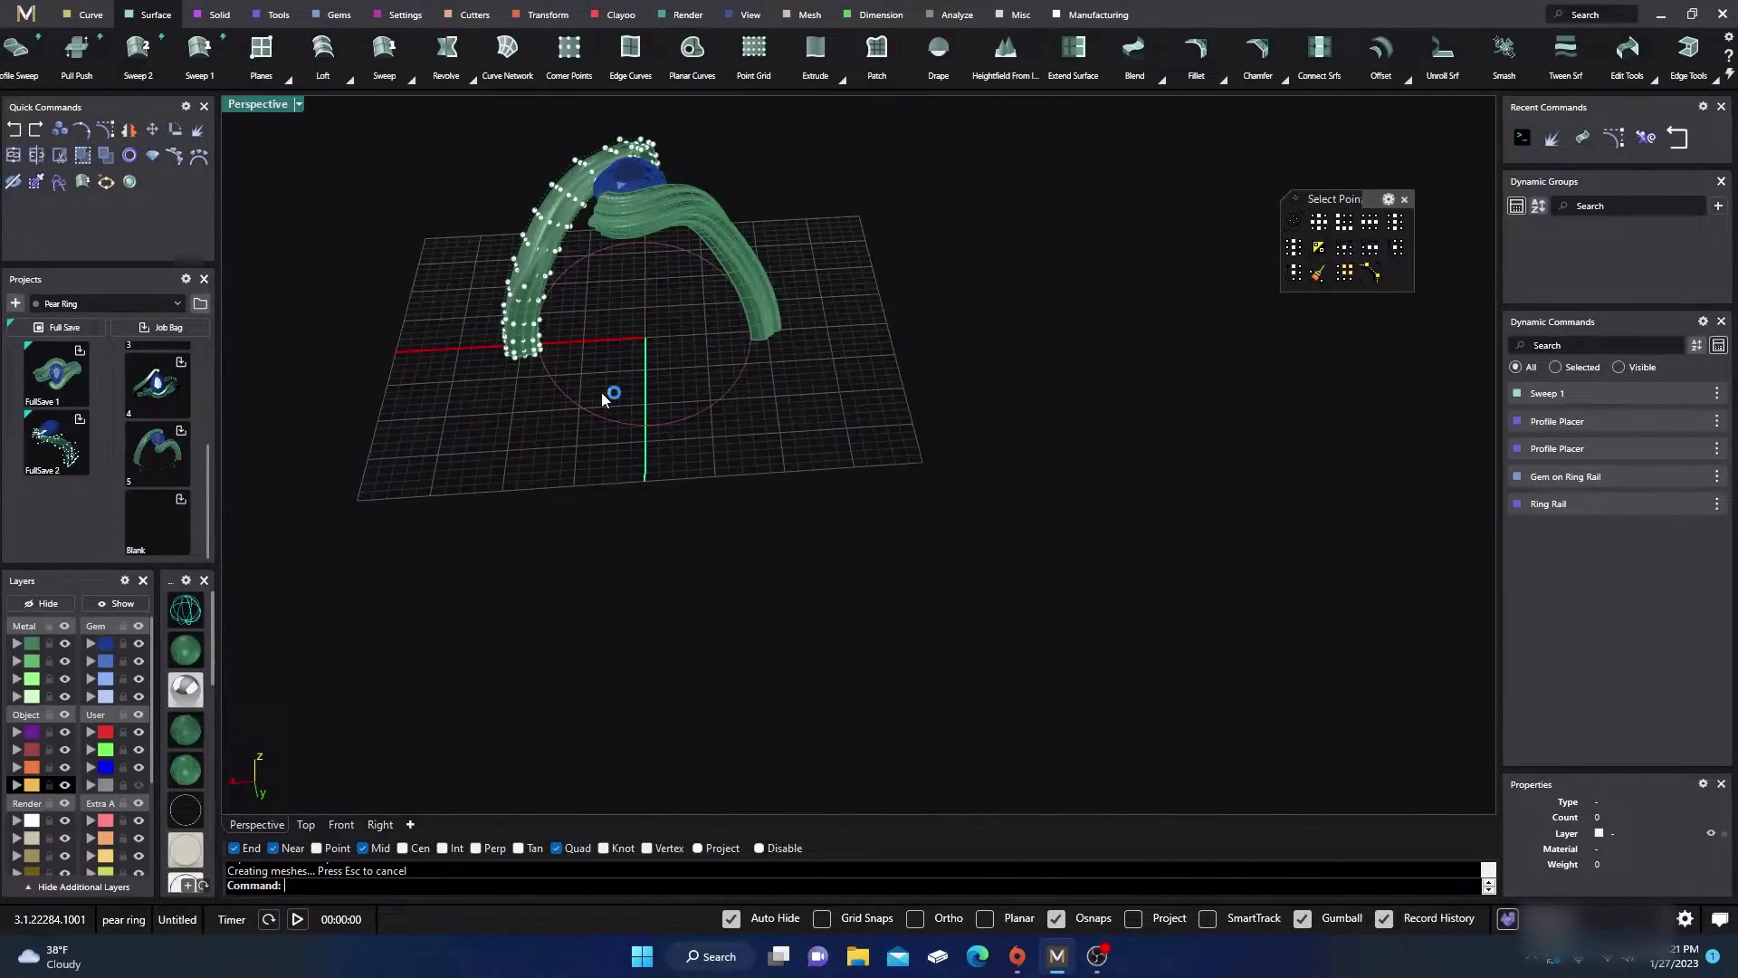
scroll(546, 308, "up", 8)
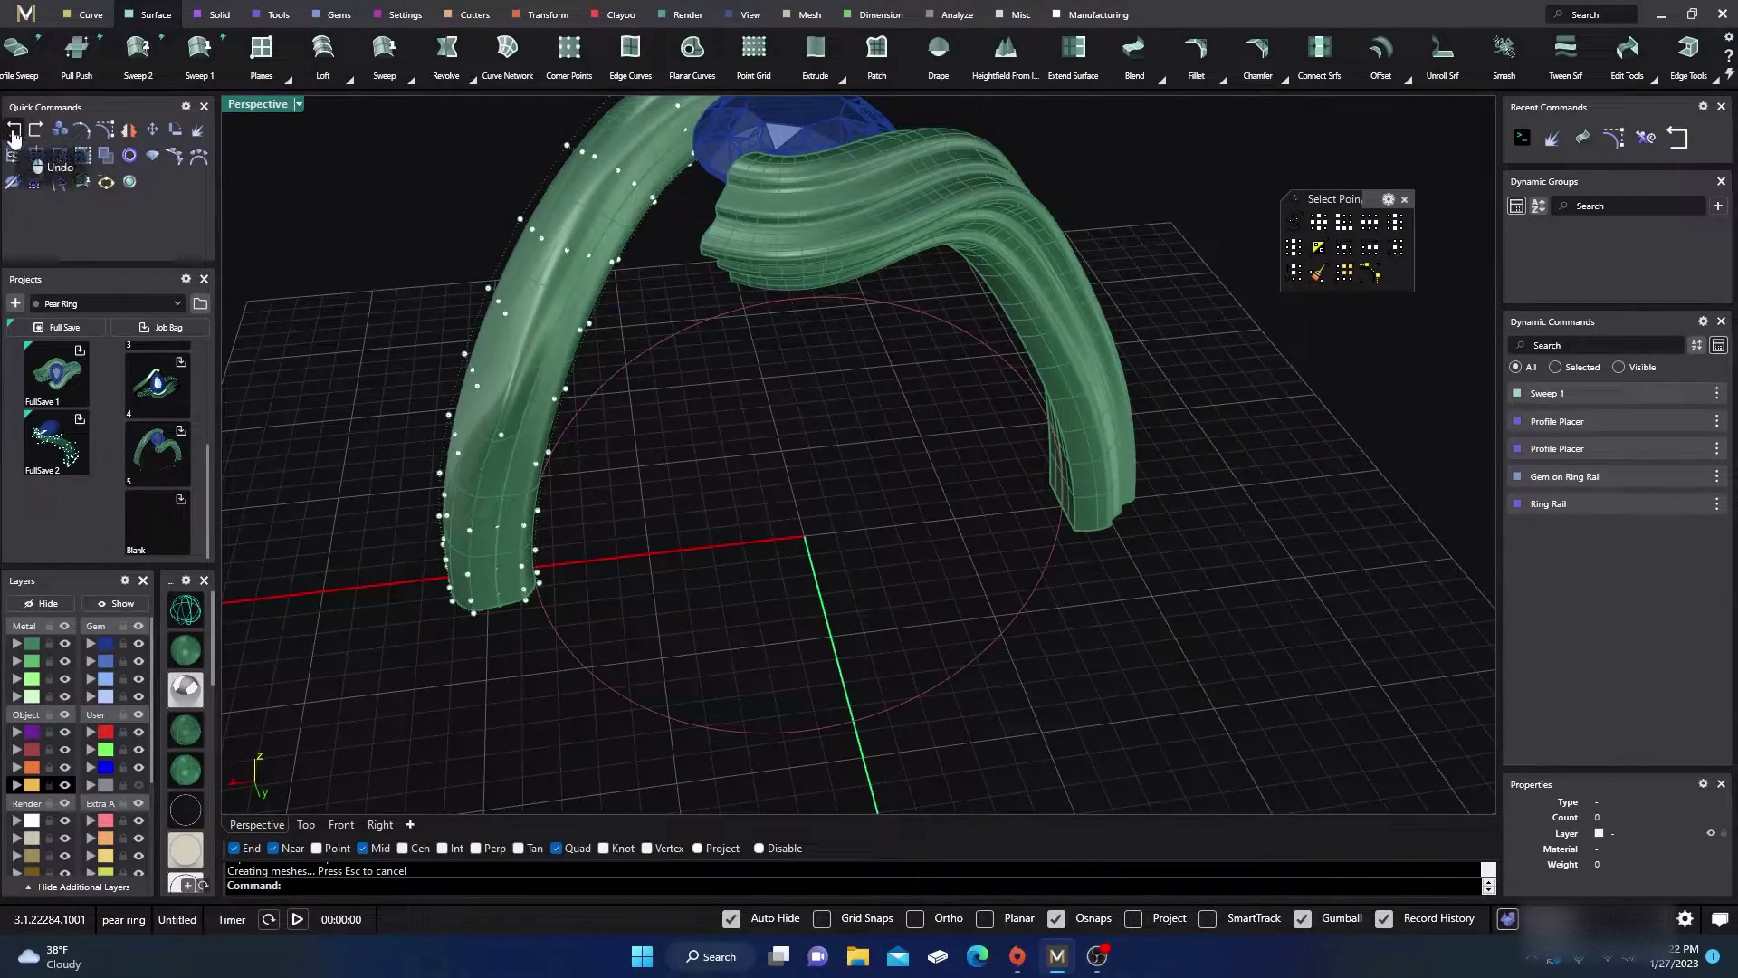
key("ctrl+z")
right_click_drag(804, 480, 751, 523)
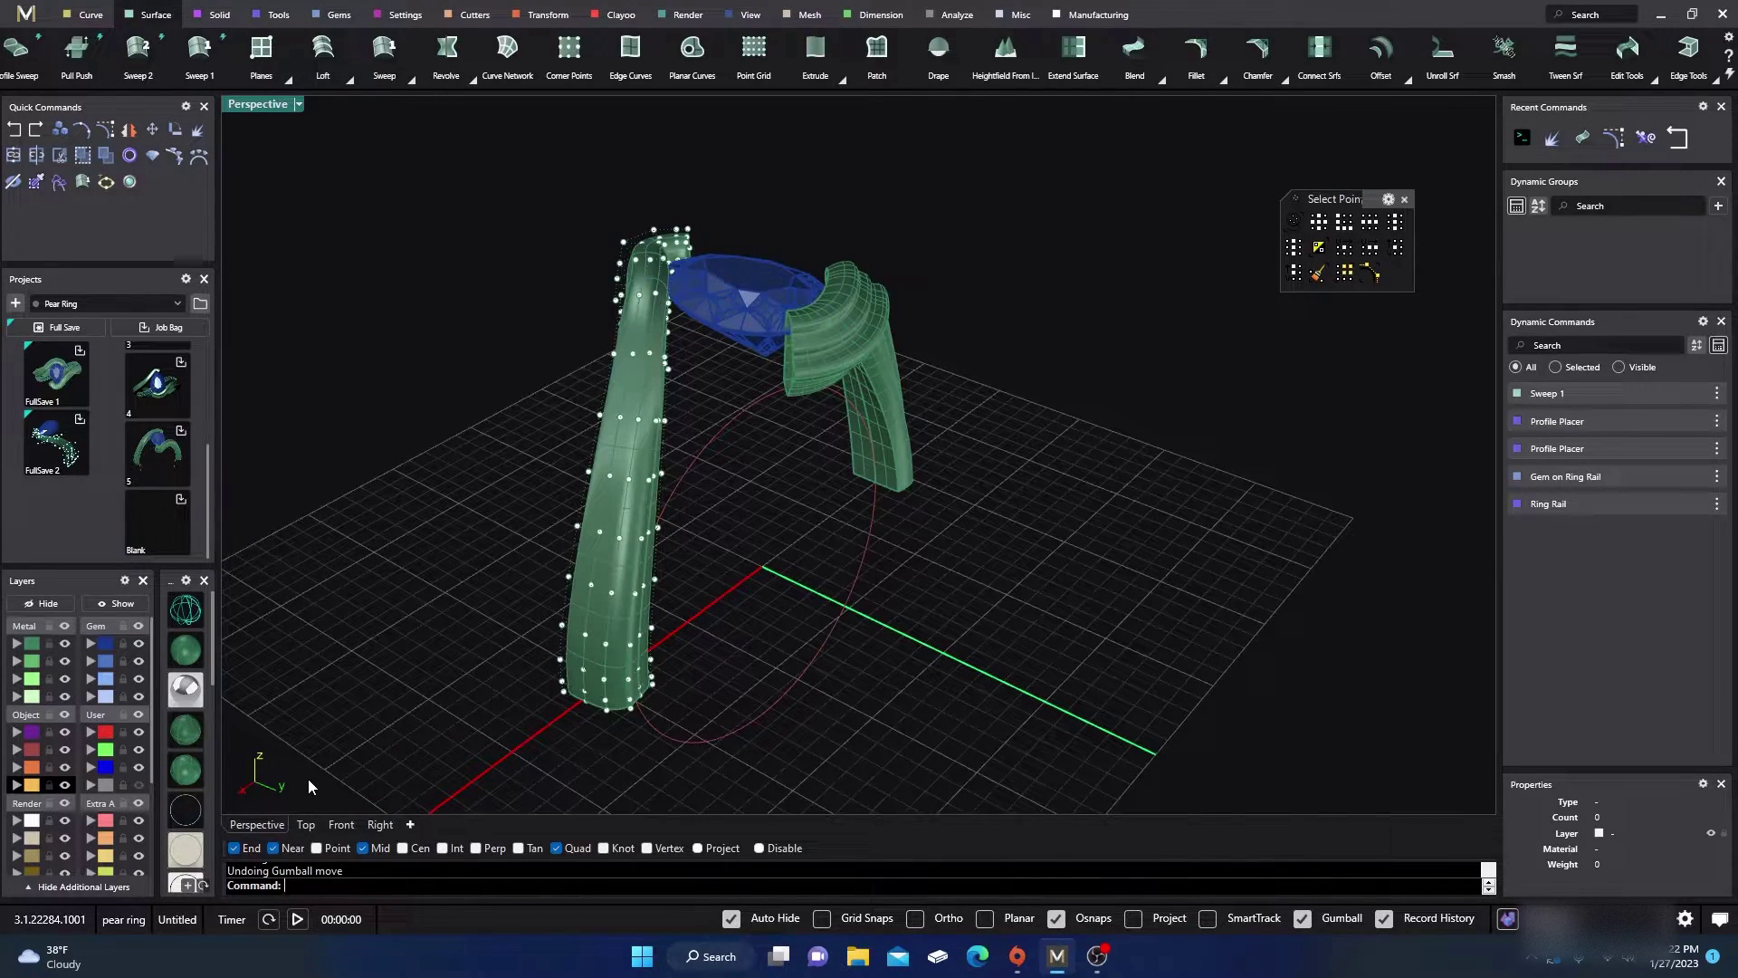
Step: Start the MoveUVN command to open its control point sliders
type("MoveUVN")
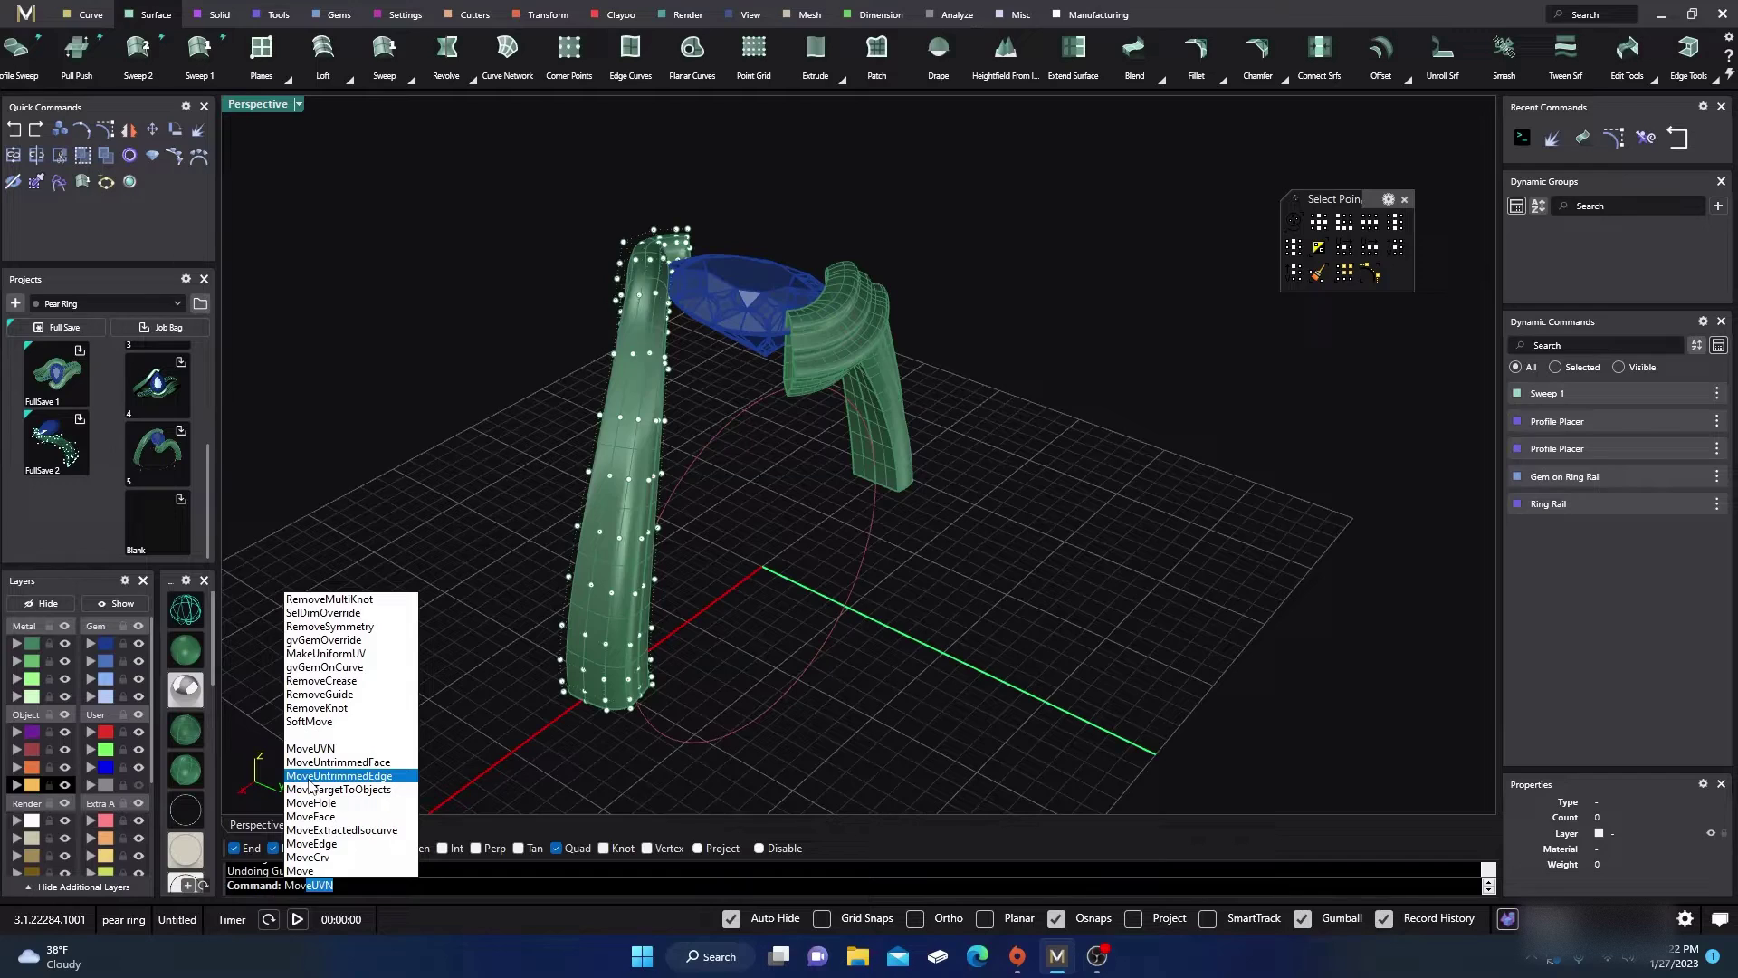
key("Return")
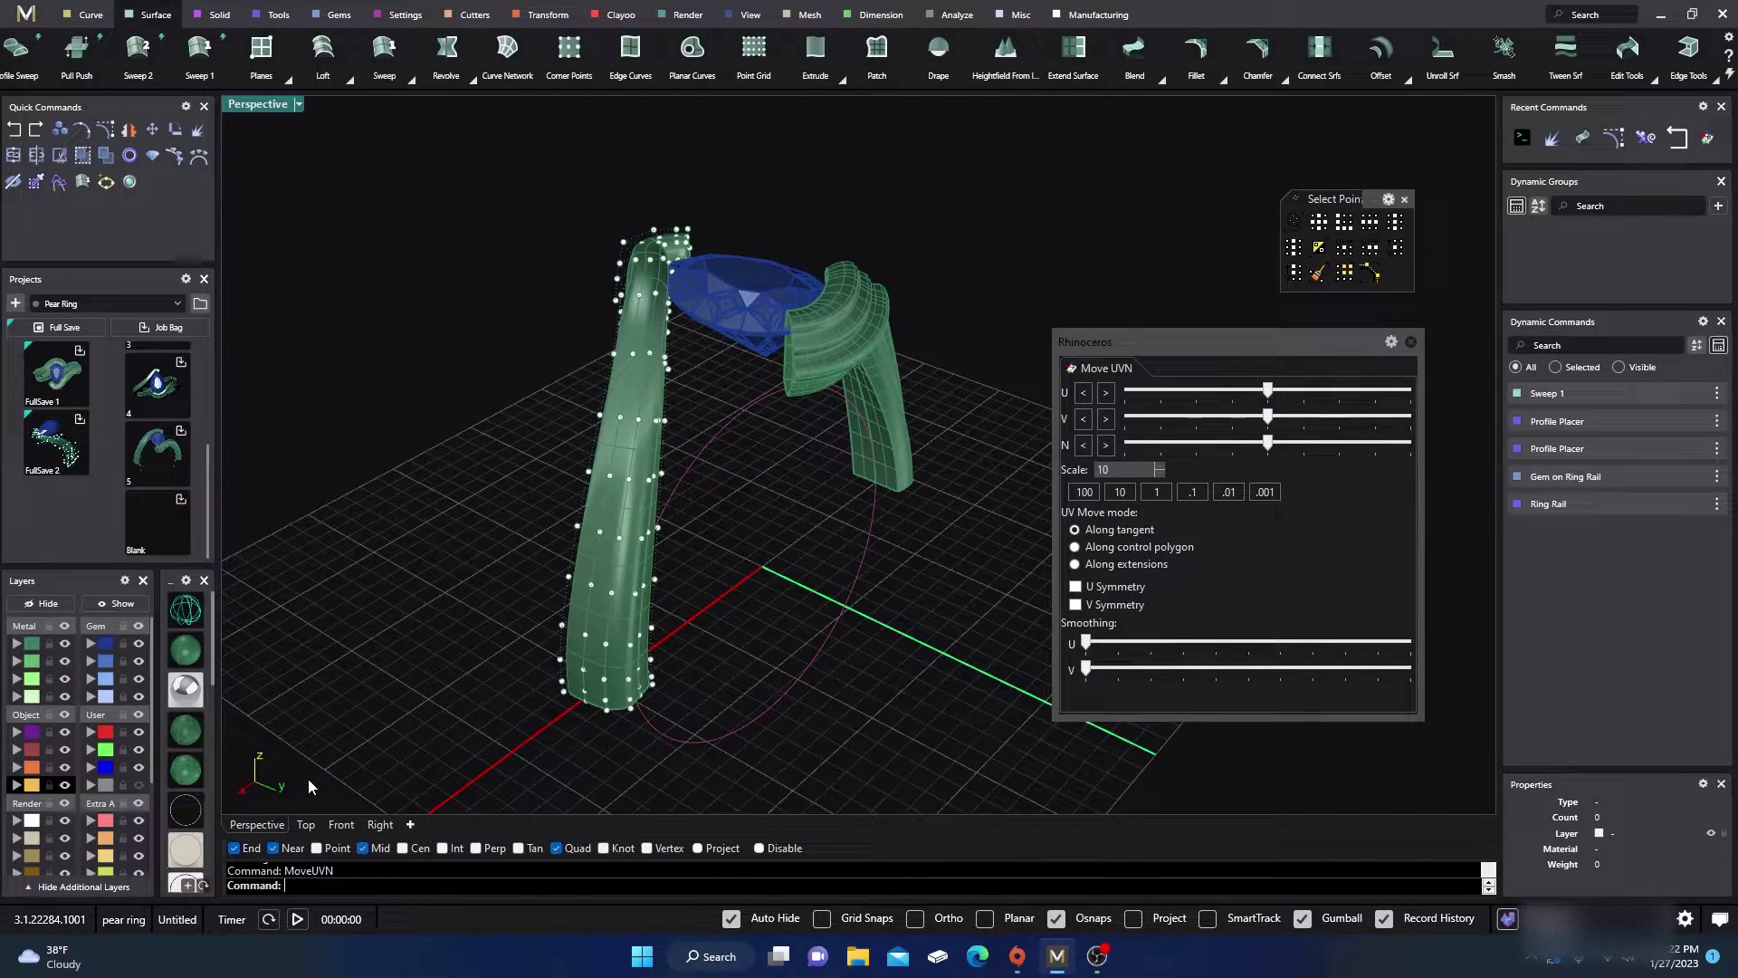
scroll(493, 507, "down", 3)
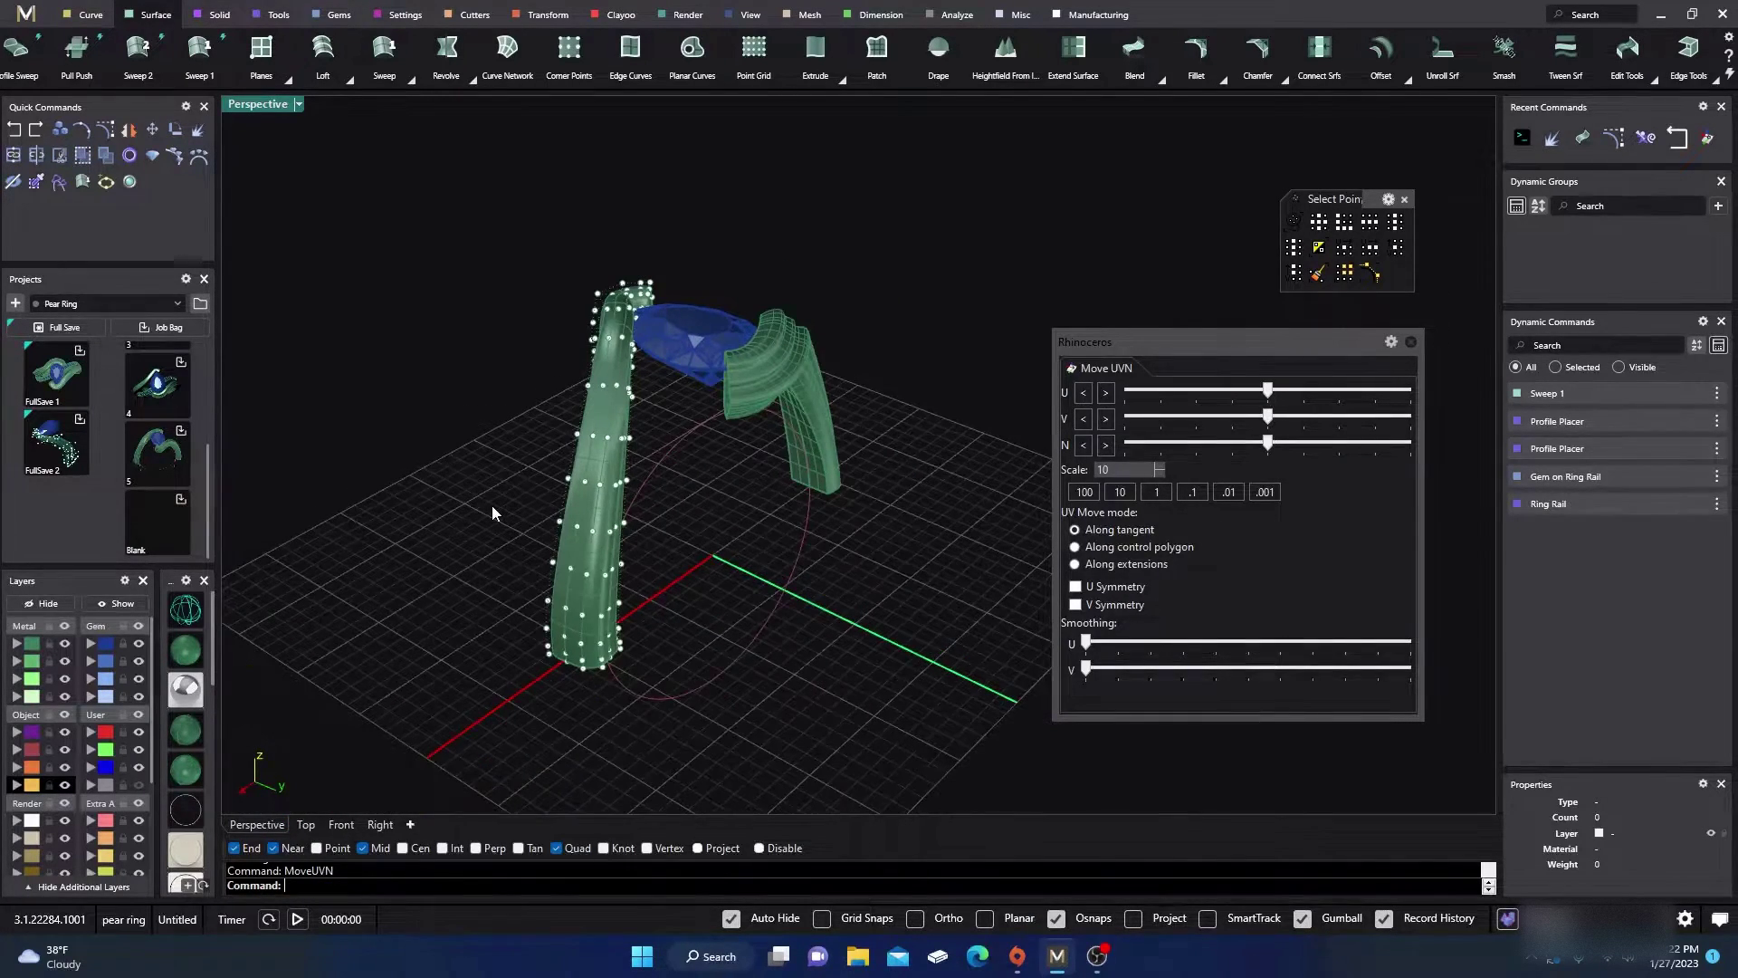
right_click_drag(492, 507, 728, 503)
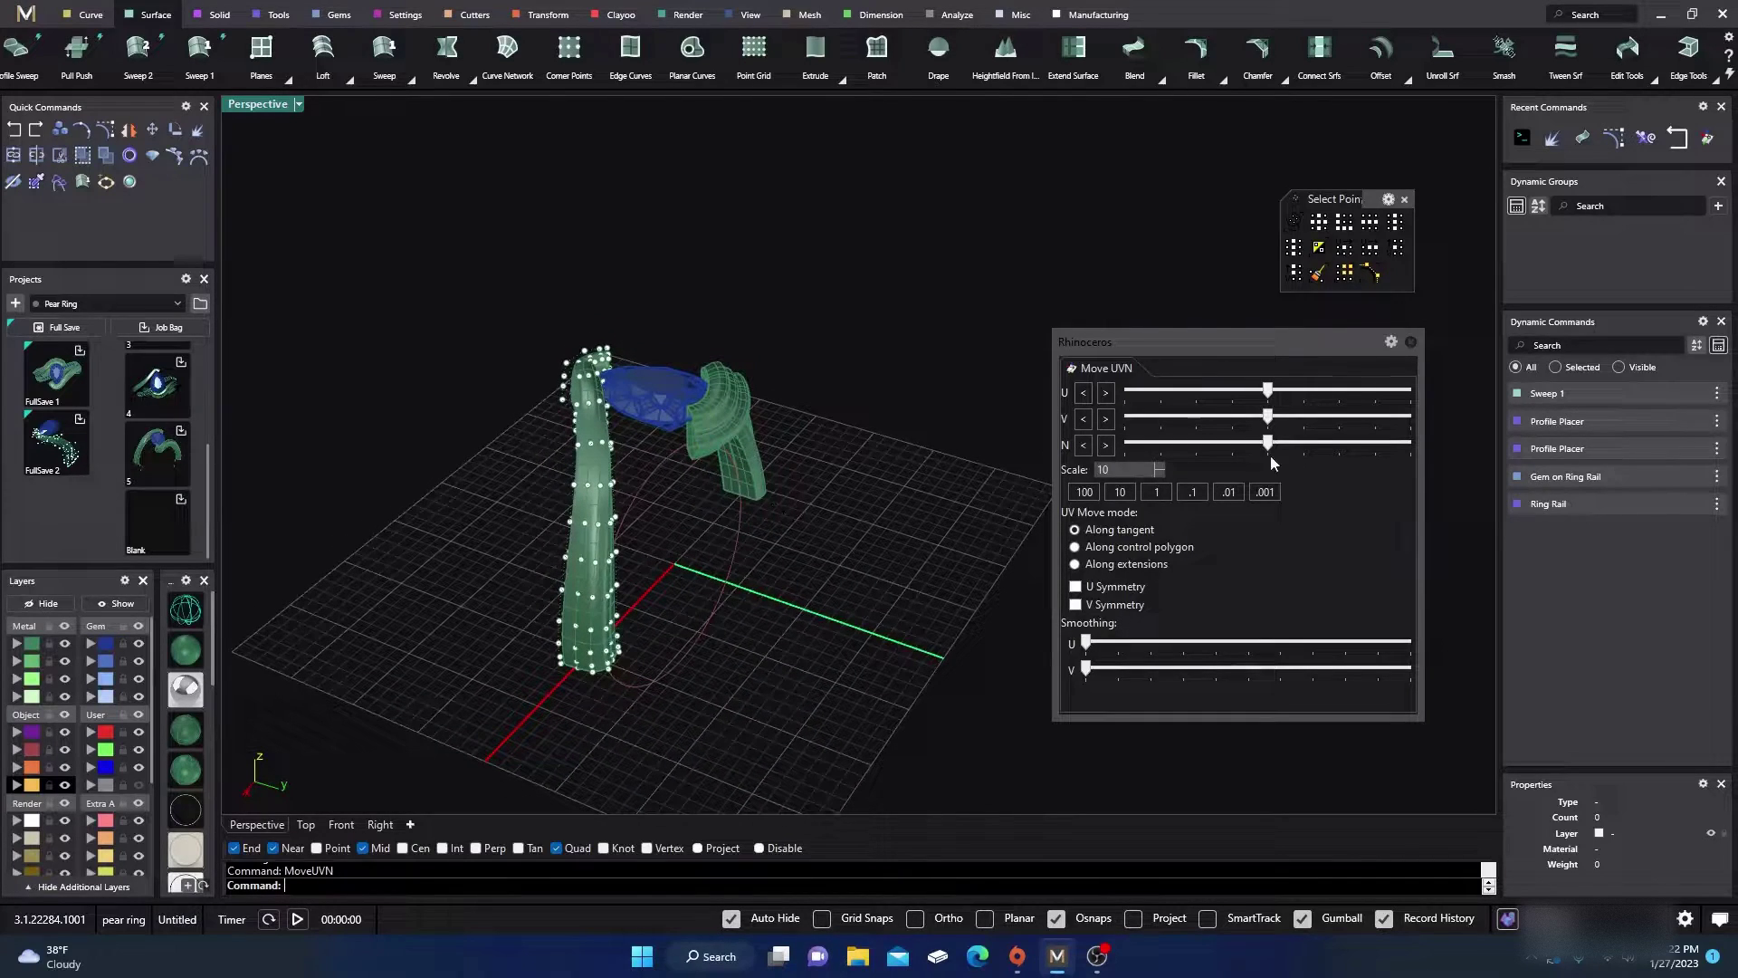
Step: Select the middle and neighbouring corner control points on the shank's bottom edge and extend the selection to their U rows
right_click_drag(793, 641, 814, 609)
scroll(806, 596, "down", 4)
scroll(776, 654, "up", 6)
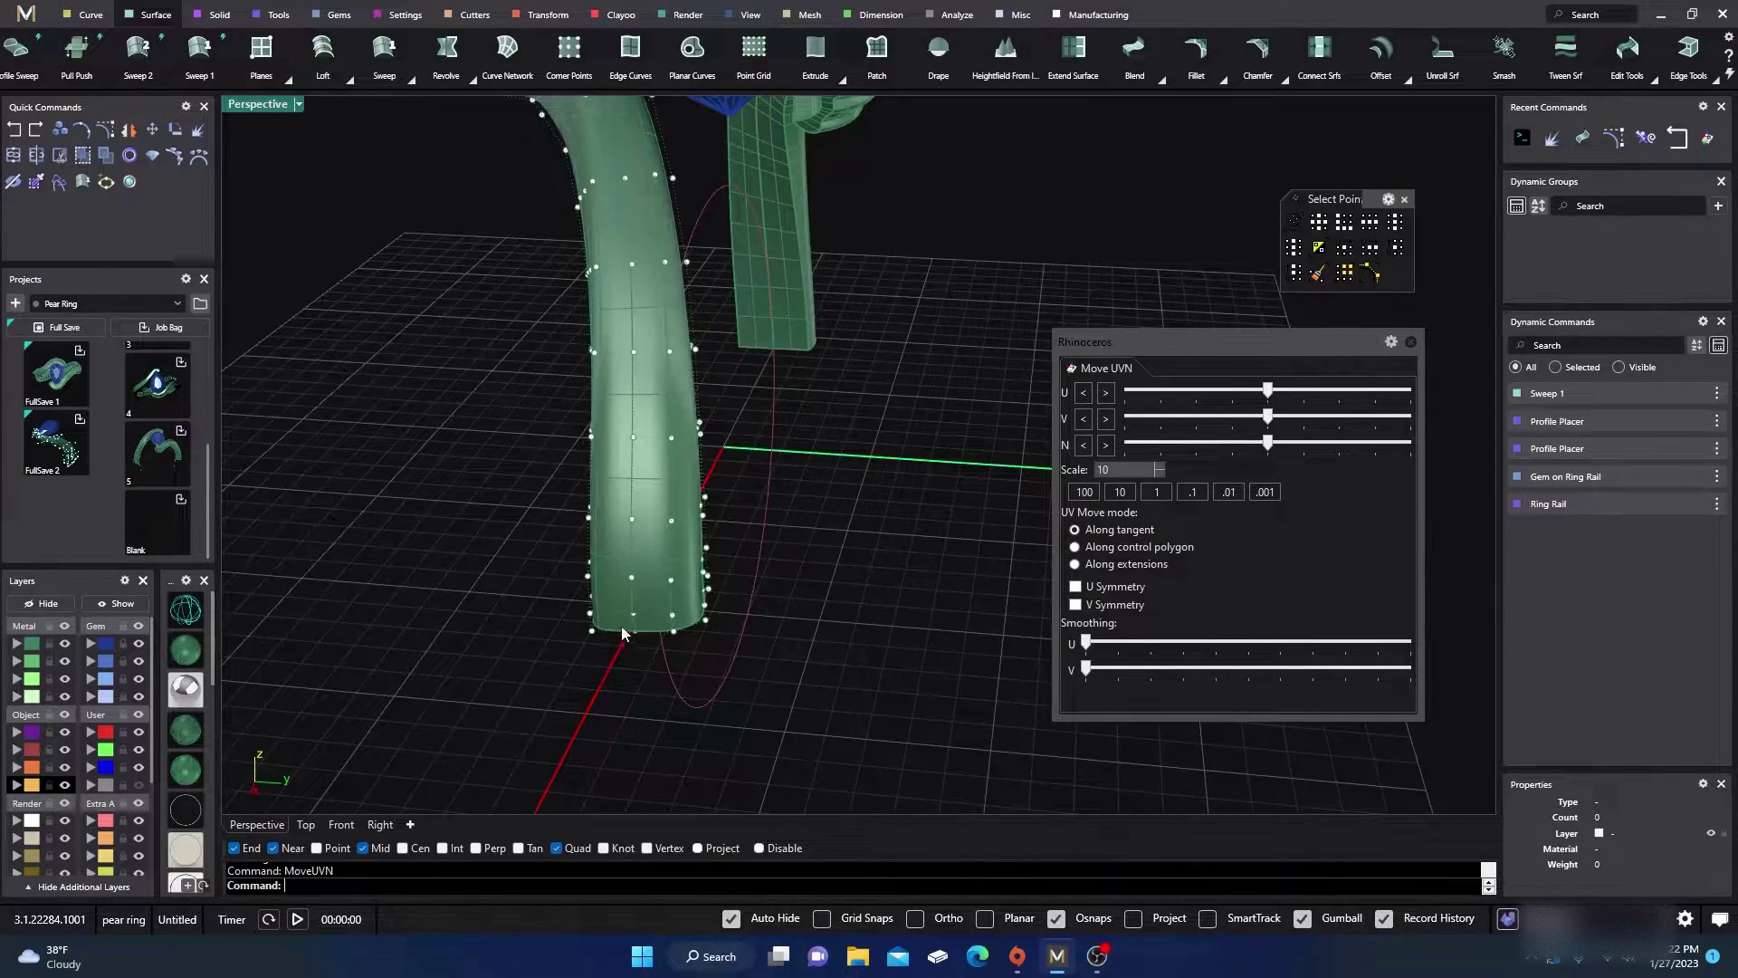
scroll(759, 618, "down", 4)
mouse_move(760, 621)
right_mouse_down()
mouse_move(783, 643)
mouse_move(782, 616)
right_mouse_up()
left_click(686, 599)
scroll(669, 595, "up", 3)
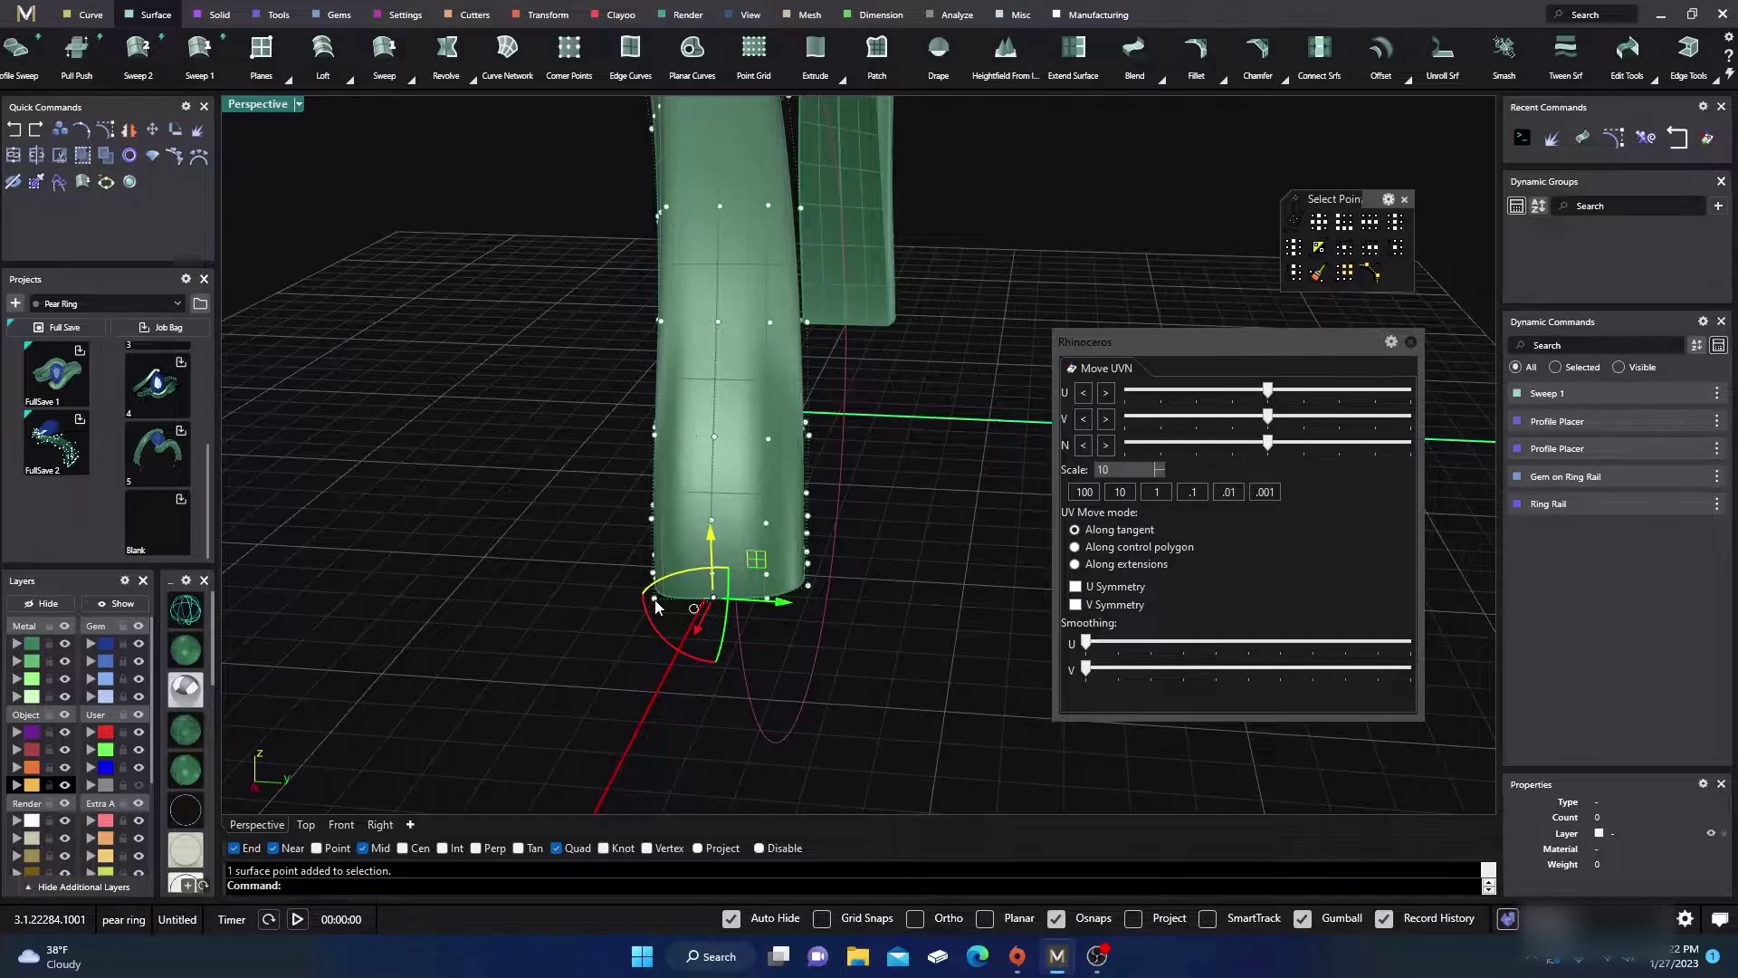
left_click(655, 597, "shift")
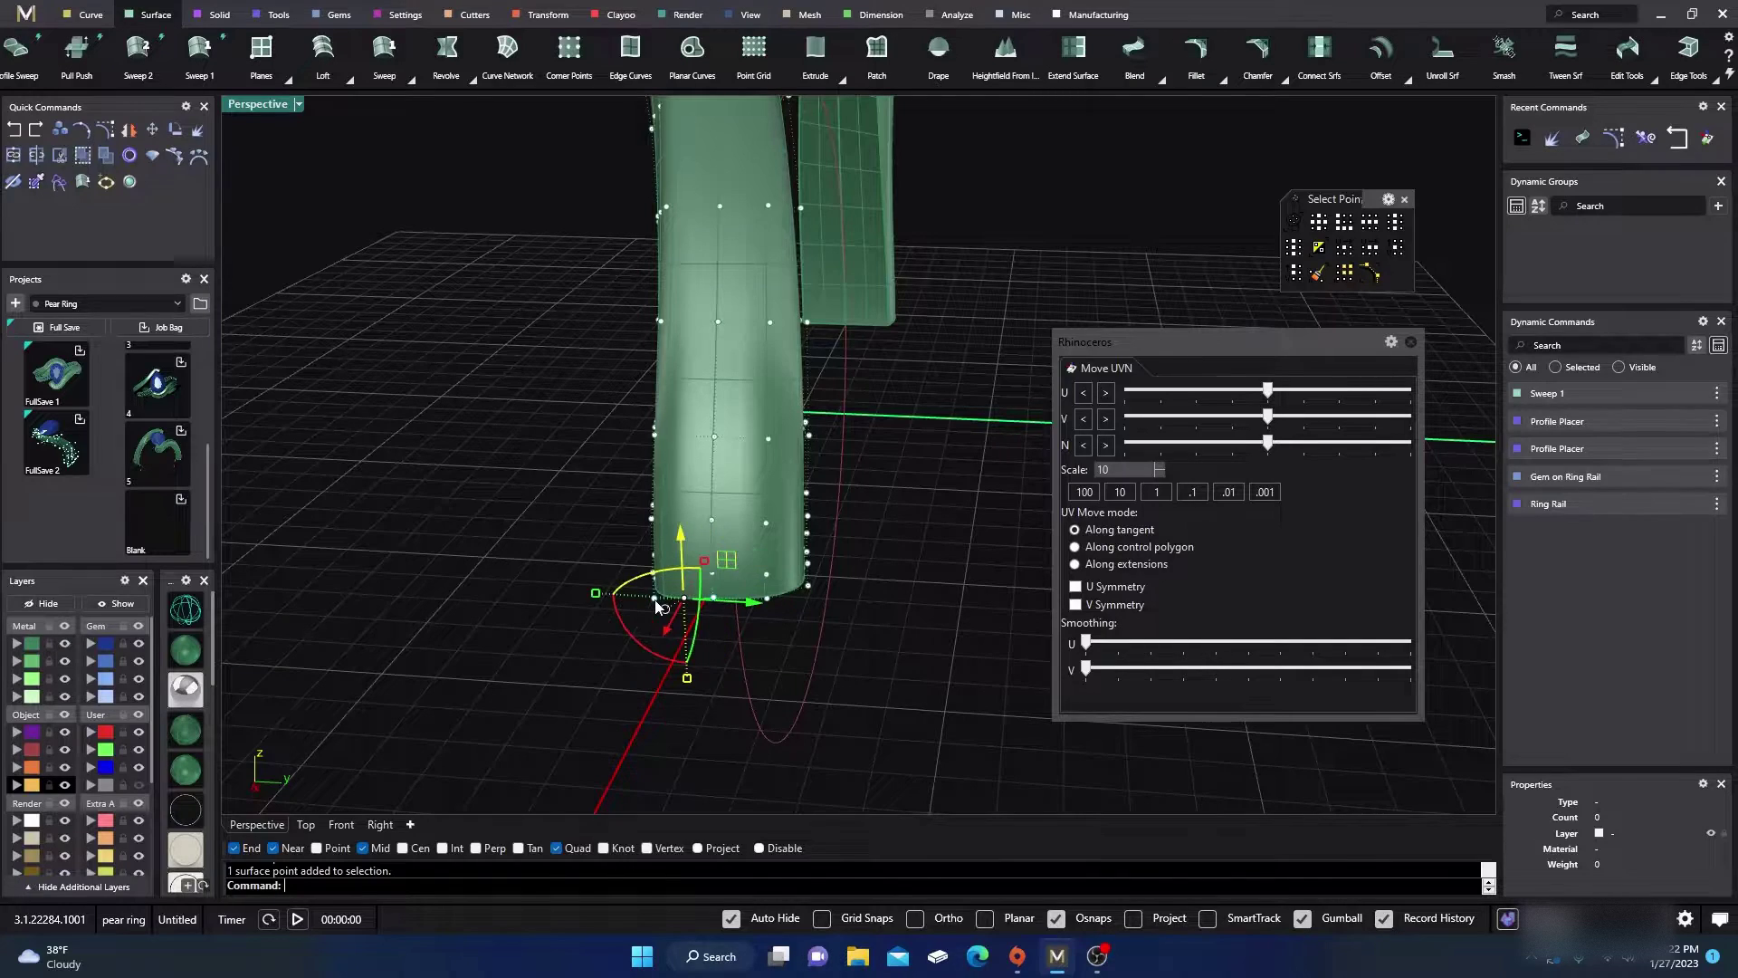
left_click(1368, 222)
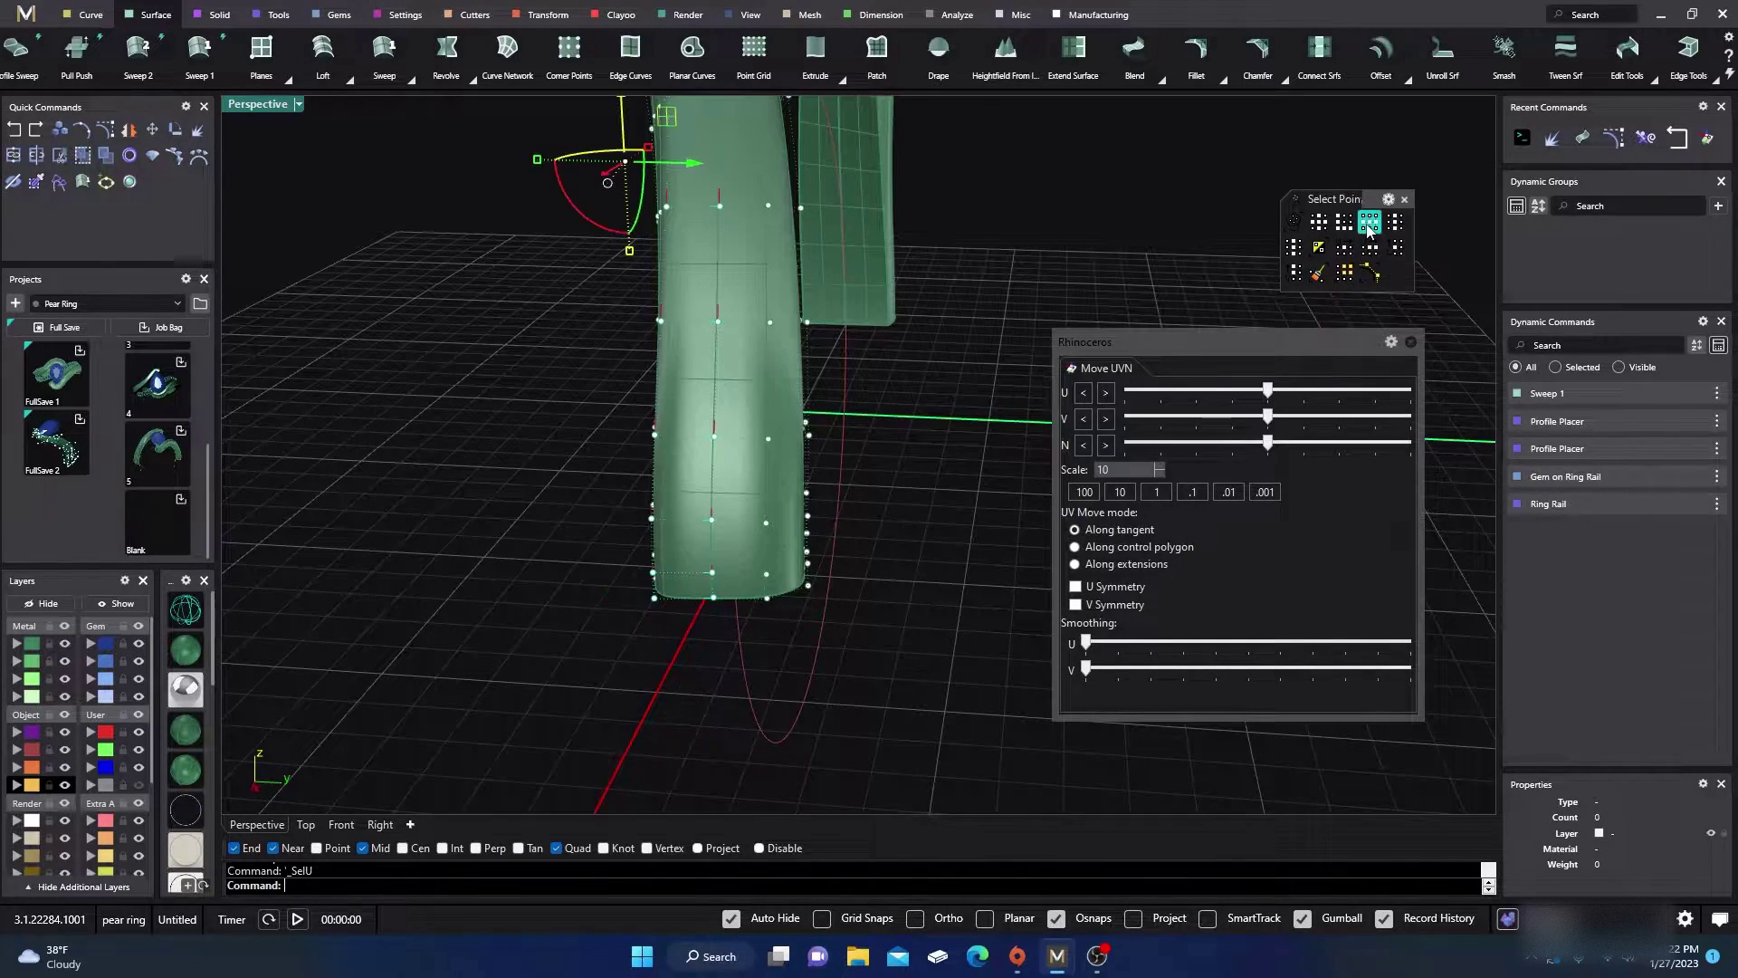
Step: Examine the two selected U rows along the band, from the shank up to the open end beside the gem
scroll(546, 505, "down", 5)
right_click_drag(546, 506, 675, 591)
scroll(484, 478, "down", 4)
right_click_drag(457, 613, 721, 610)
scroll(722, 610, "up", 10)
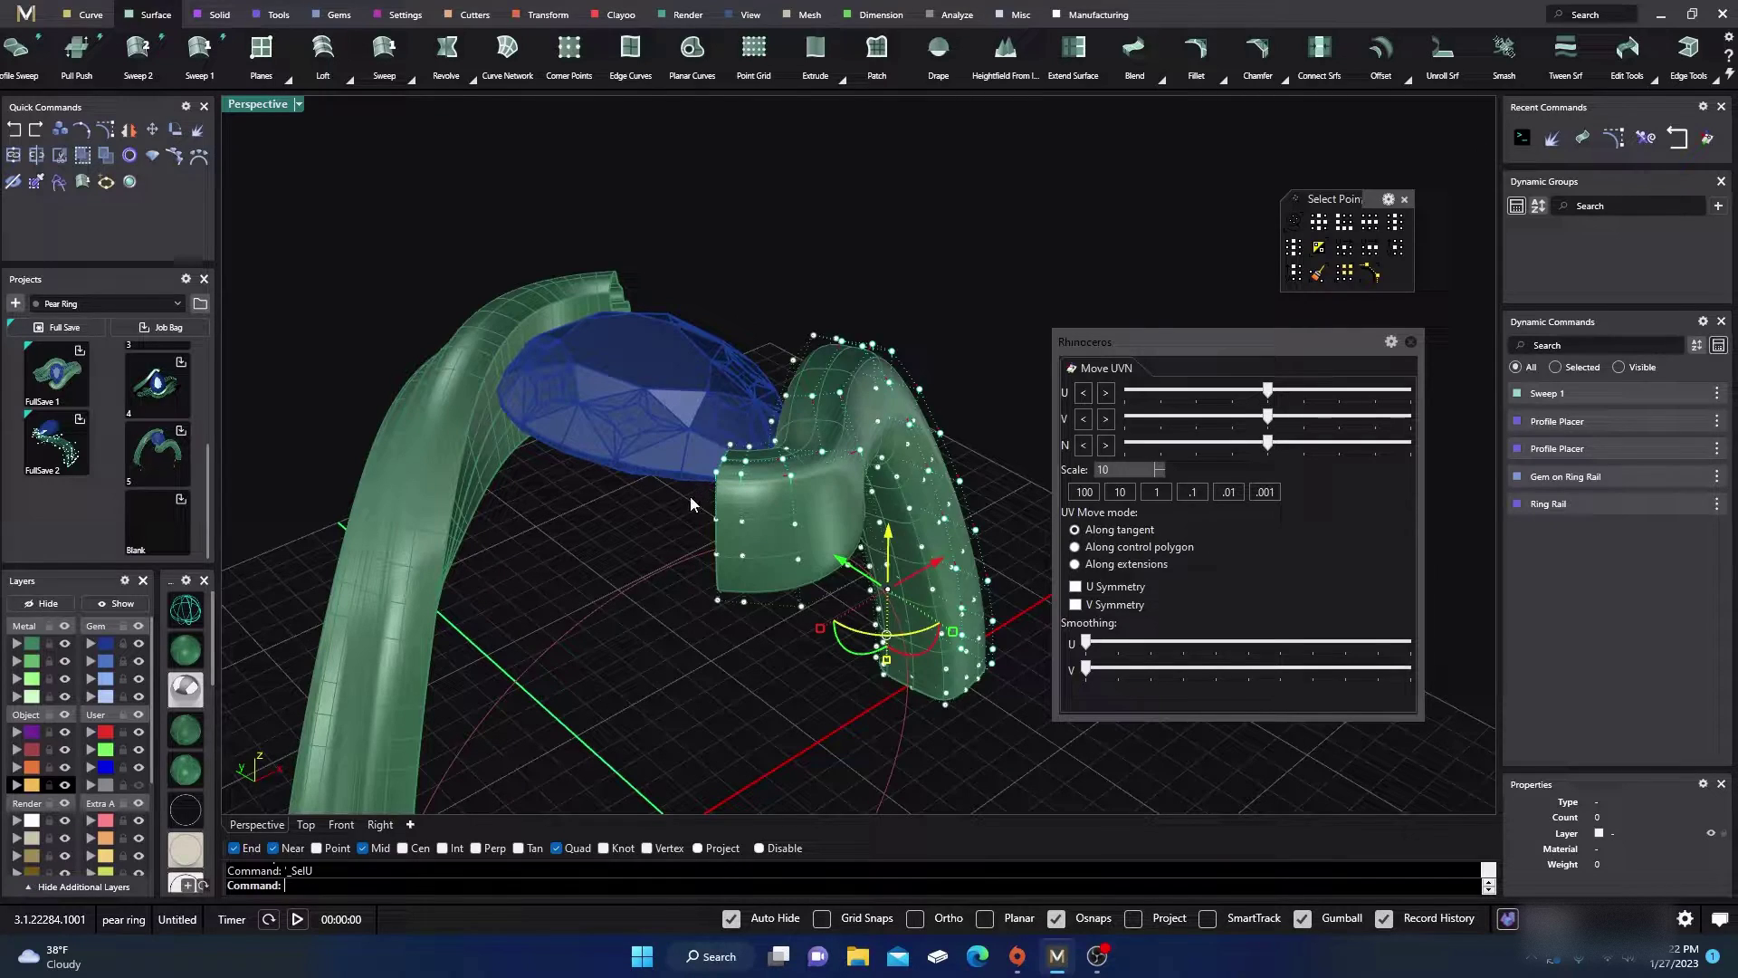
Step: Remove the four control points nearest the band's open end from the selected U rows, then shift the rest along the surface and inward along N with MoveUVN
left_click_drag(690, 496, 755, 444, "ctrl")
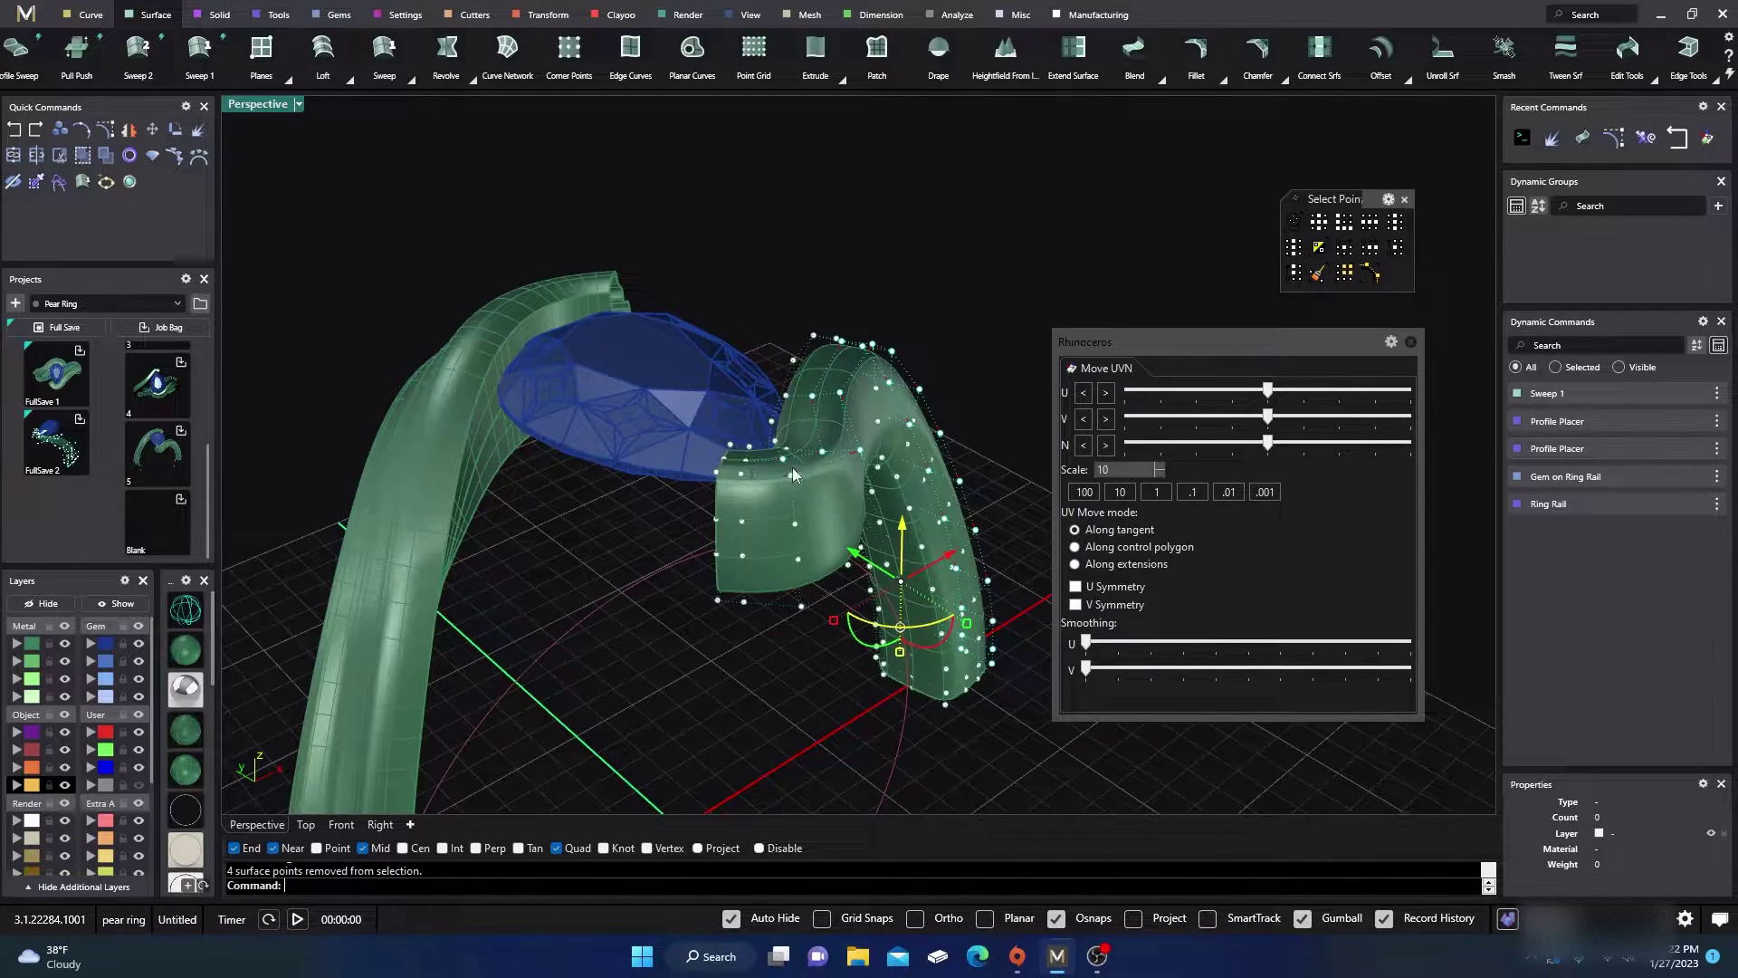
scroll(791, 467, "down", 8)
right_click_drag(907, 573, 789, 613)
scroll(905, 576, "down", 5)
right_click_drag(925, 632, 787, 607)
scroll(688, 441, "up", 6)
right_click_drag(867, 645, 734, 526)
scroll(734, 532, "up", 3)
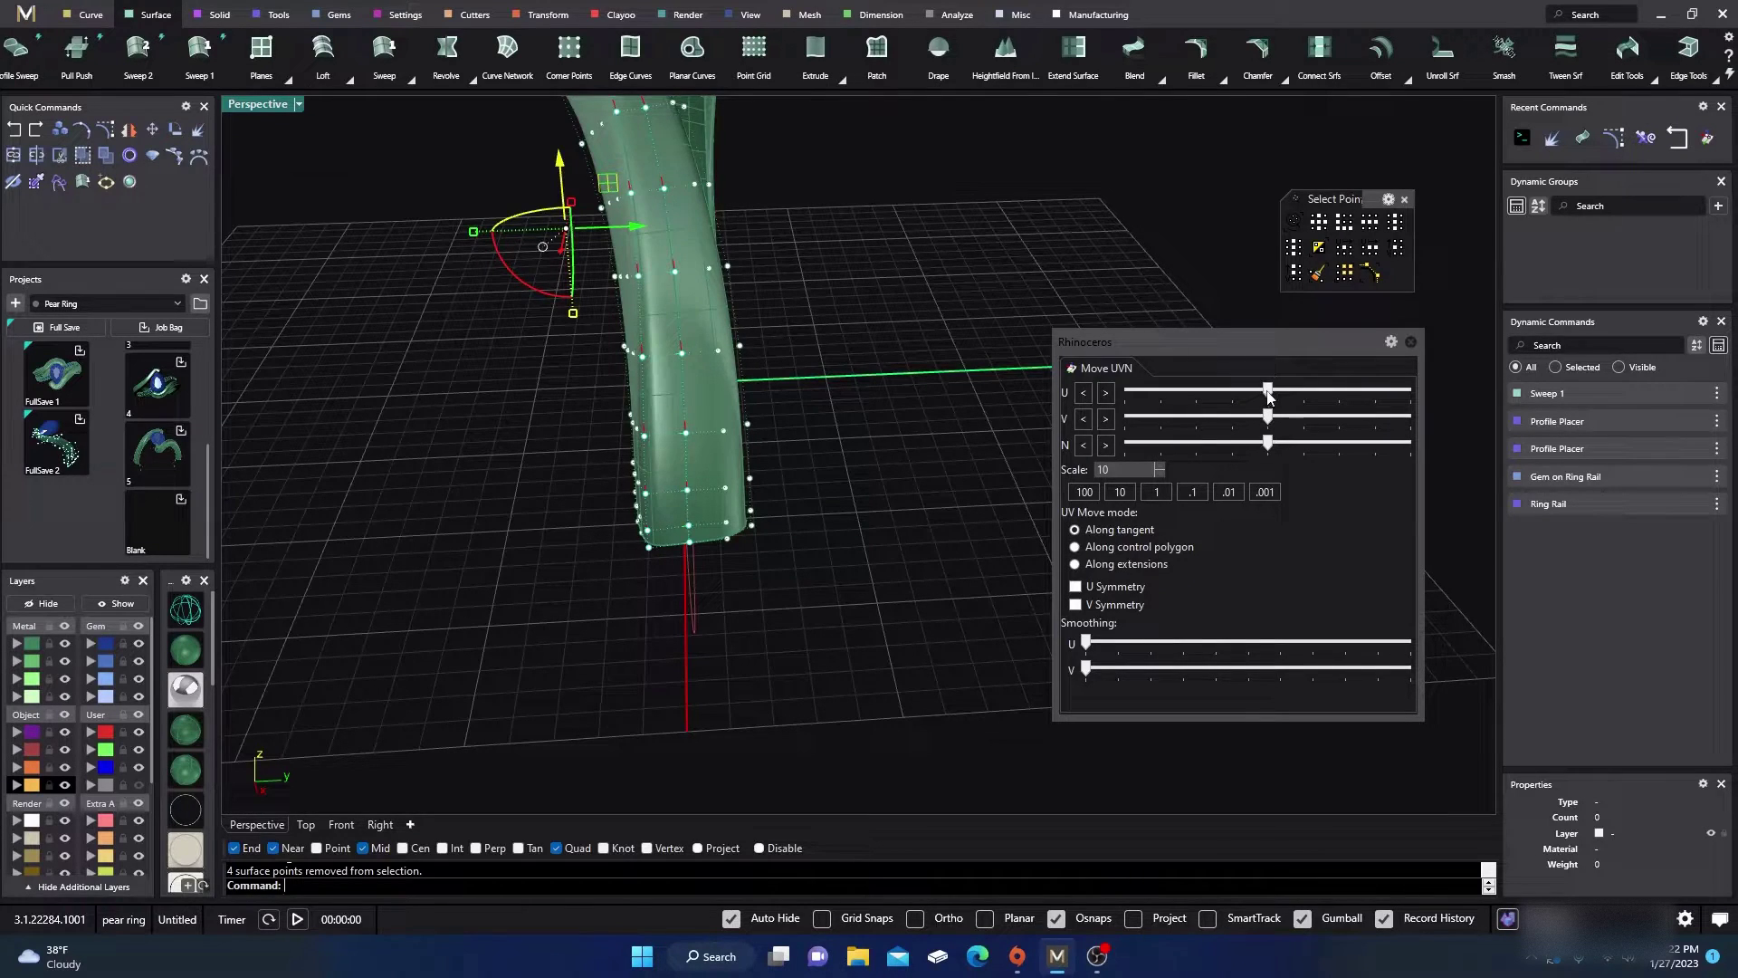
mouse_move(1268, 395)
left_mouse_down()
mouse_move(1246, 396)
mouse_move(1285, 399)
mouse_move(1253, 396)
mouse_move(1273, 421)
left_mouse_up()
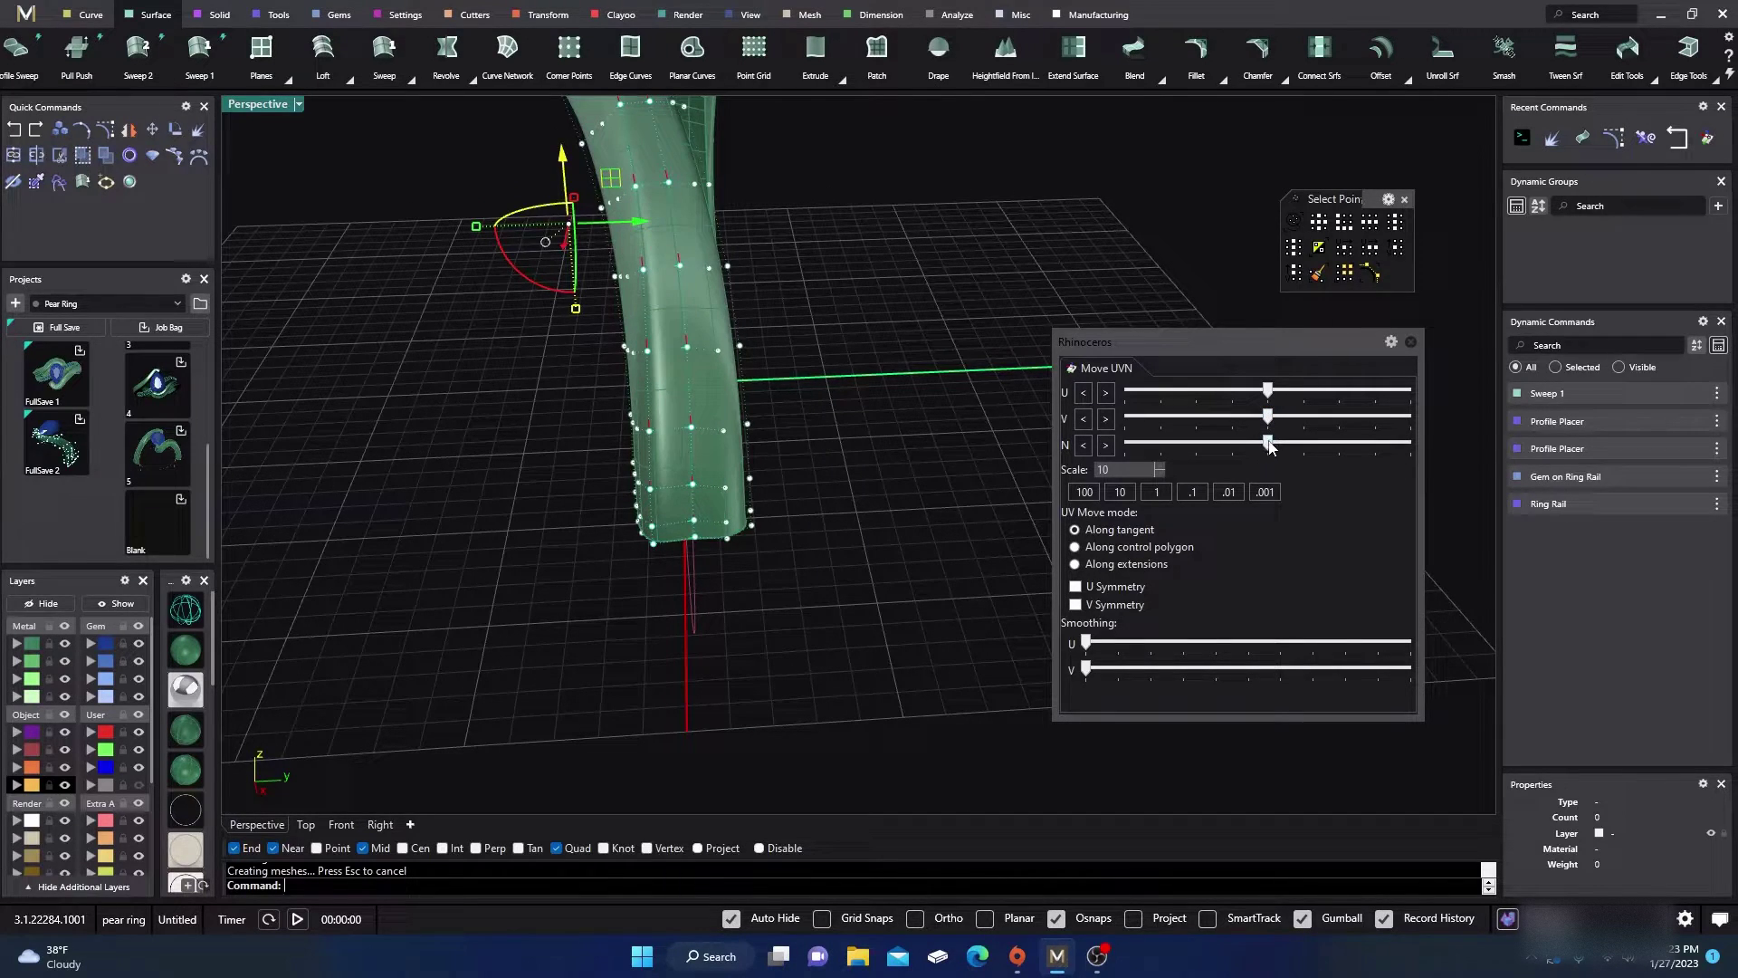
left_click_drag(1269, 445, 1261, 445)
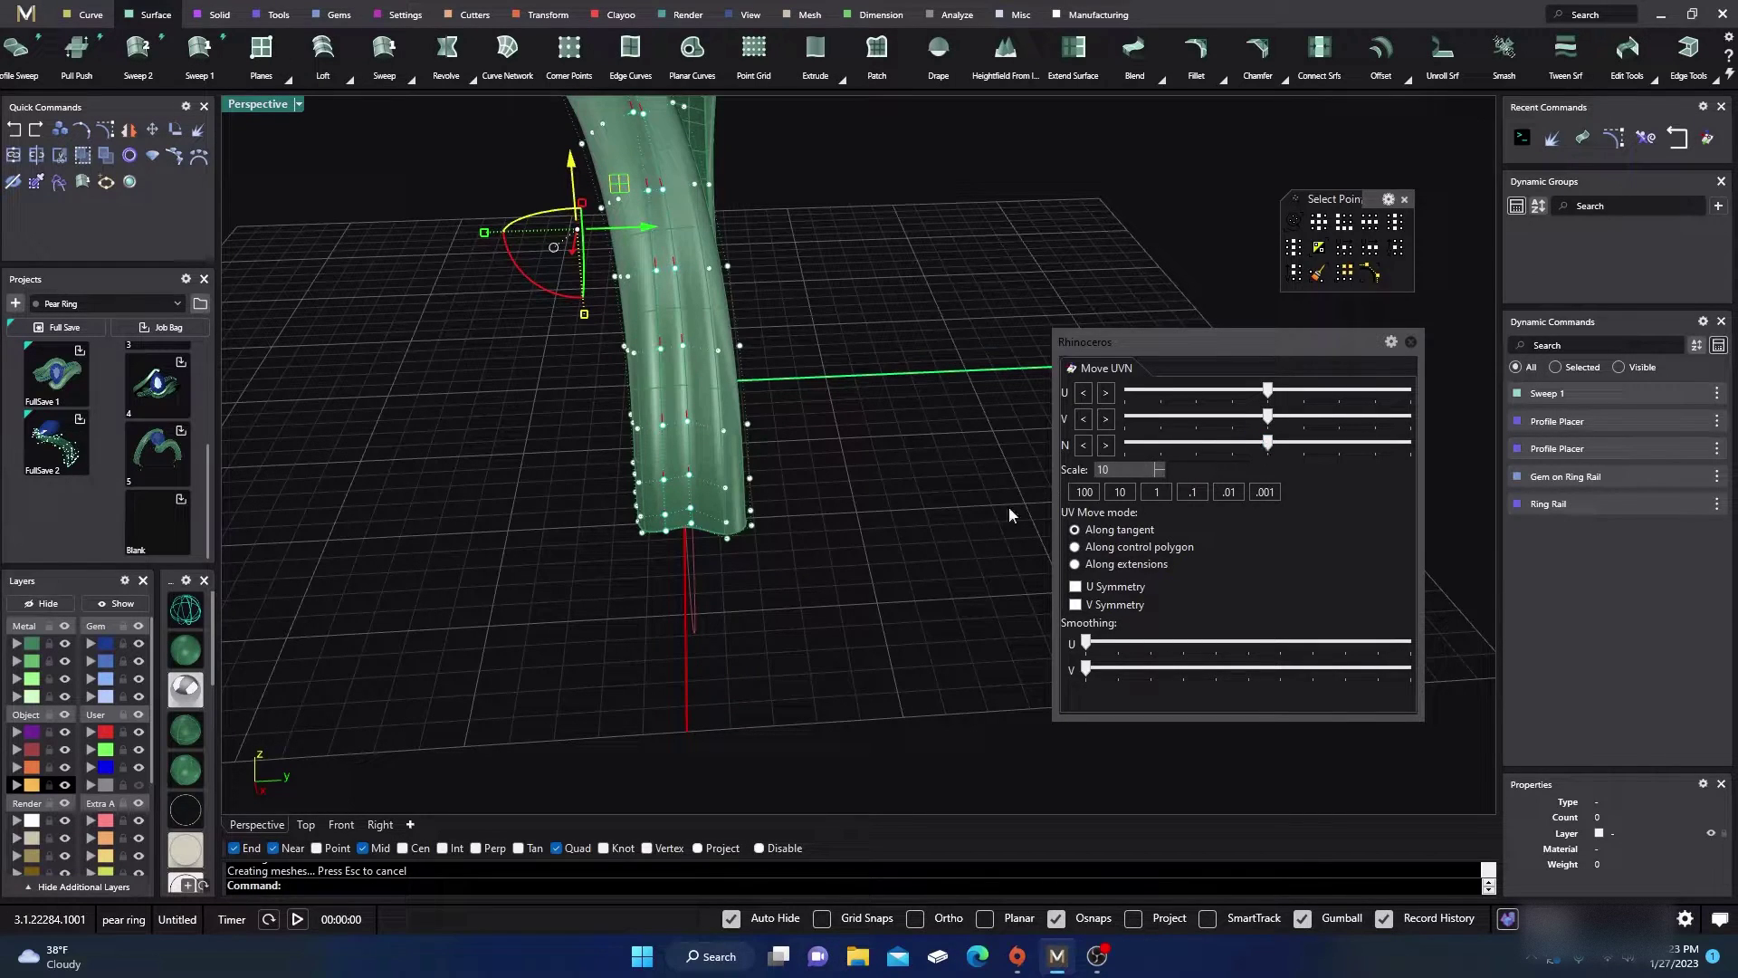
Step: Preview the grooved band in the polished metal display mode, then return to the green shaded display
scroll(824, 628, "down", 4)
right_click_drag(775, 643, 812, 668)
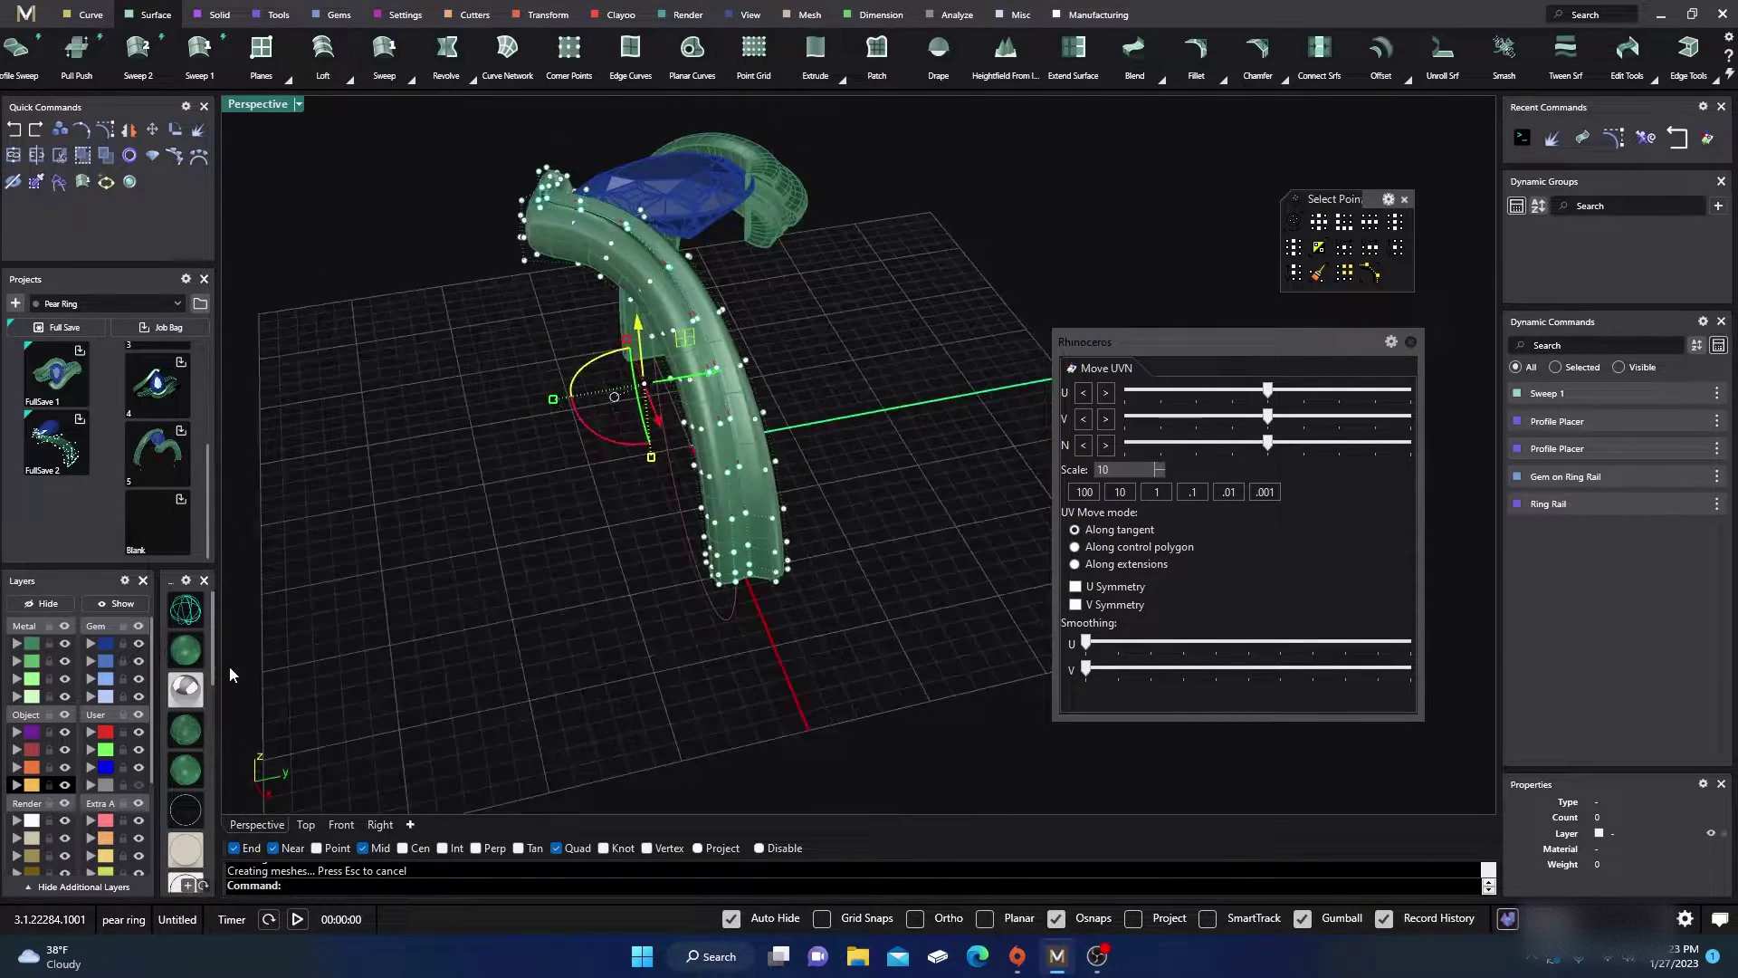
left_click(185, 688)
right_click_drag(483, 527, 534, 578)
scroll(564, 458, "up", 6)
scroll(565, 456, "down", 6)
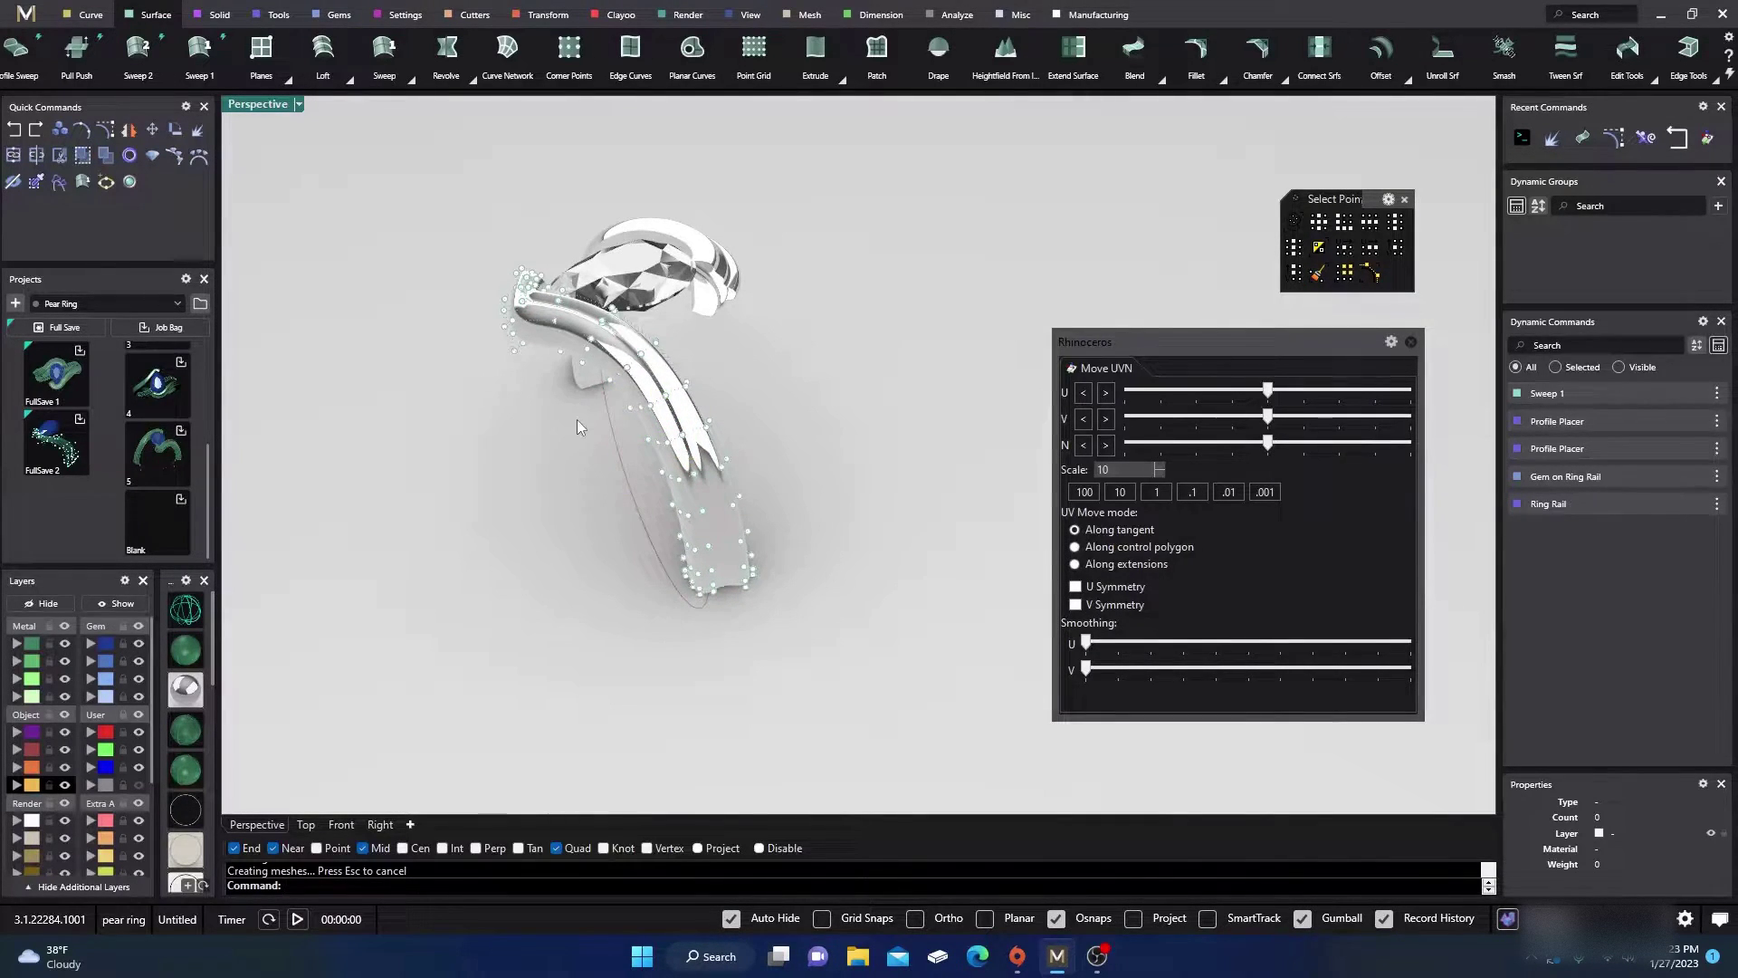
left_click(194, 650)
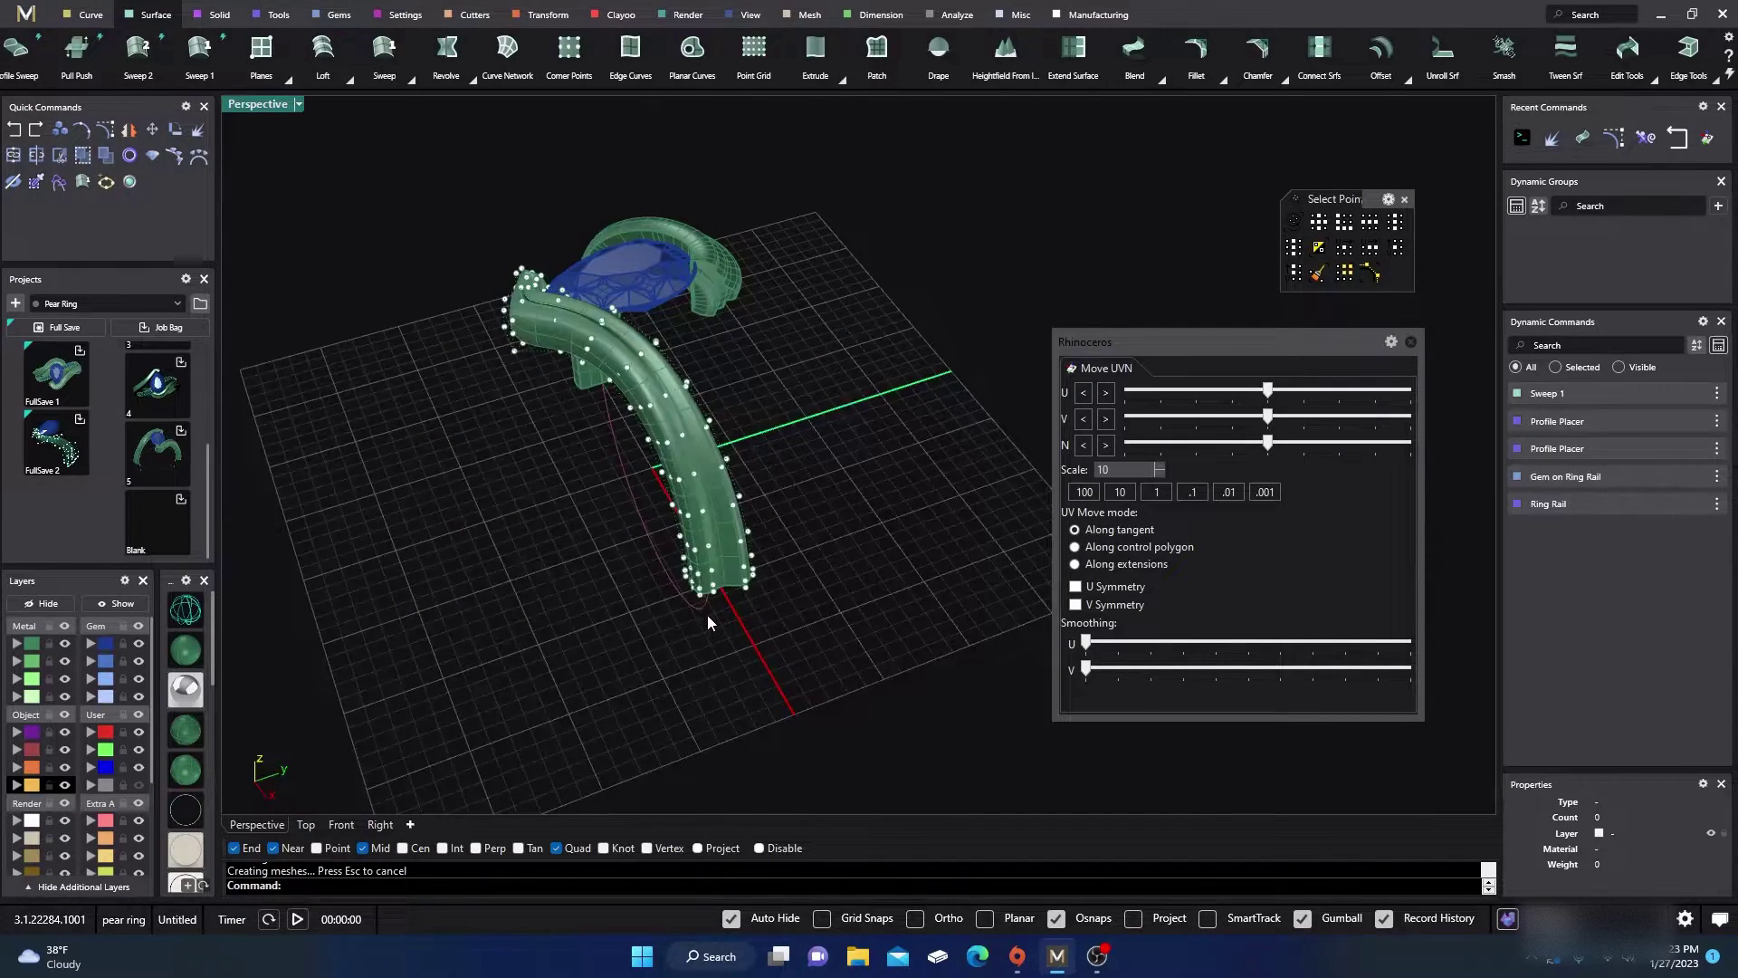
Step: Select the U row through an inner control point on the shank's bottom edge and slide it along V toward the side edge
scroll(709, 615, "down", 4)
right_click_drag(746, 644, 682, 460)
scroll(682, 455, "up", 8)
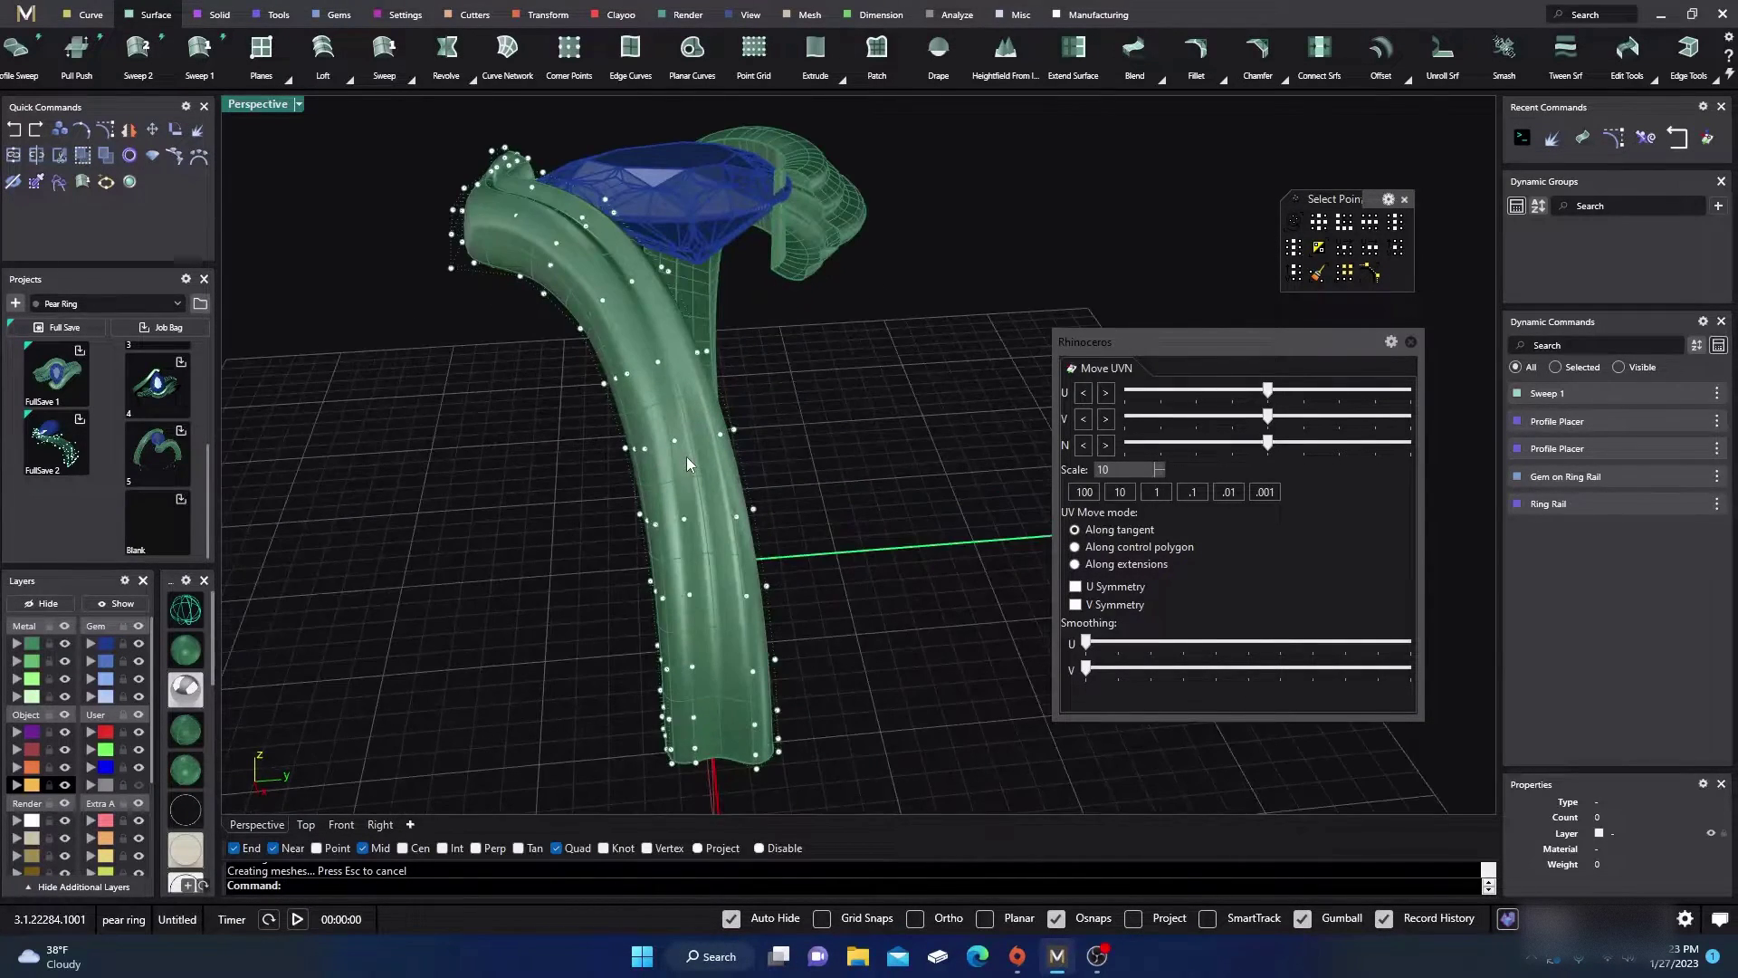
scroll(686, 456, "down", 3)
scroll(702, 618, "up", 2)
left_click(692, 664)
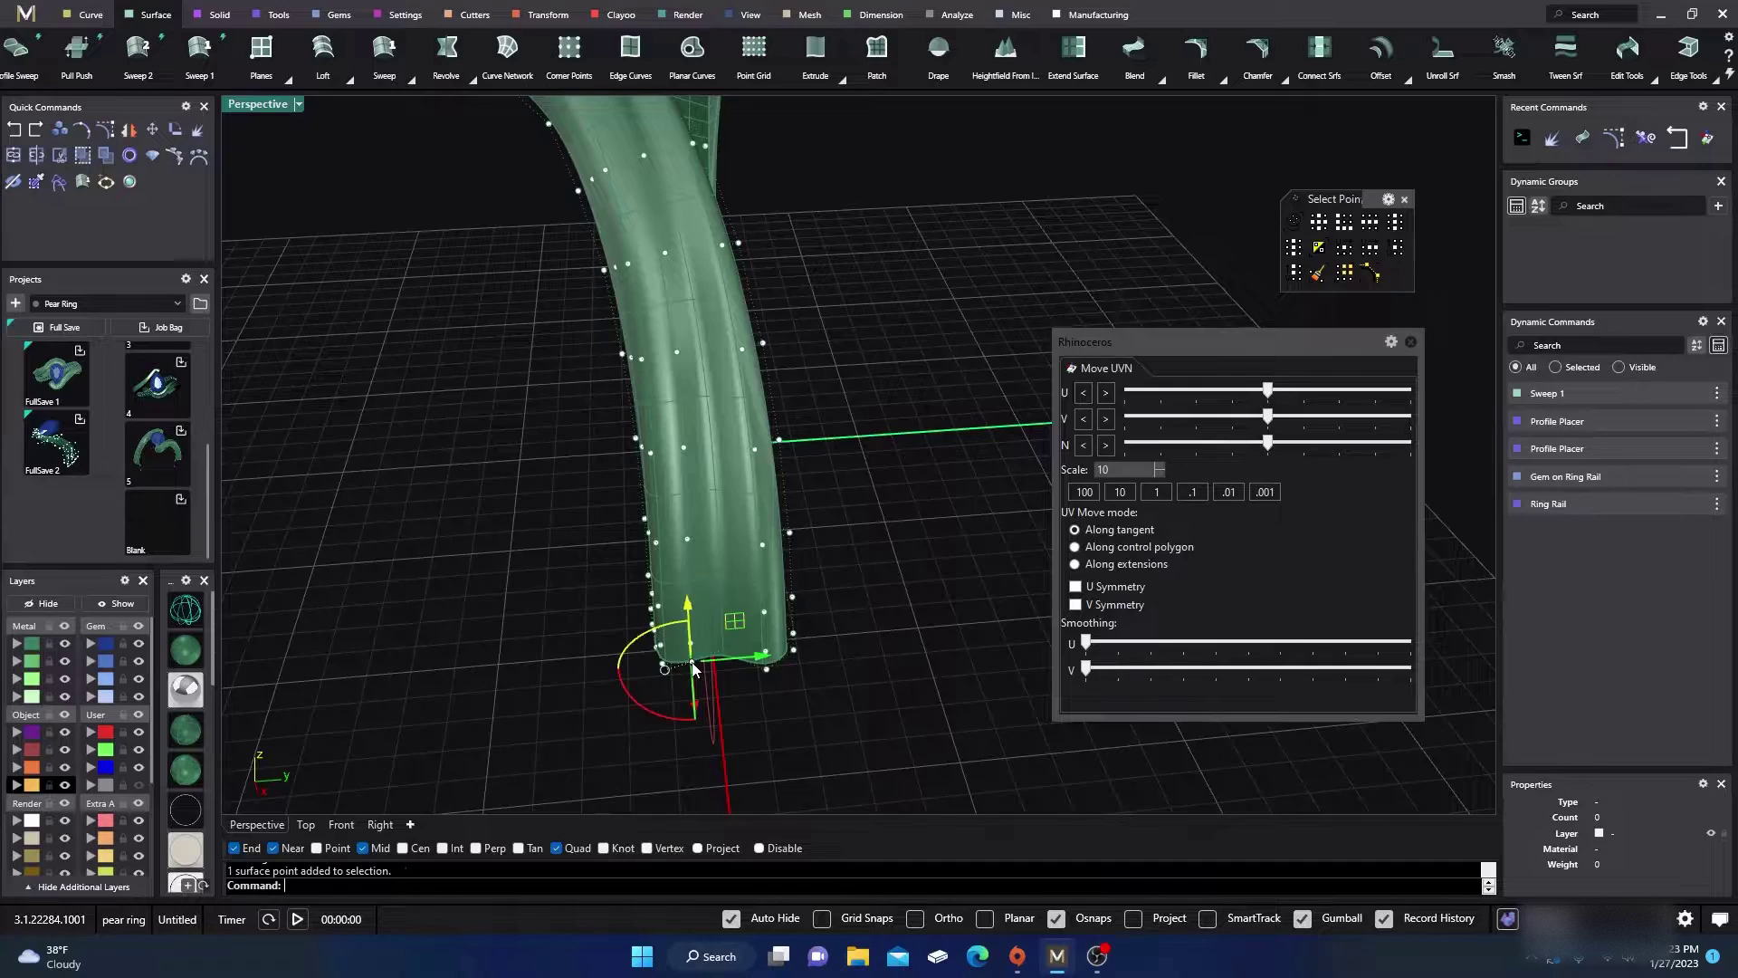
left_click(1370, 222)
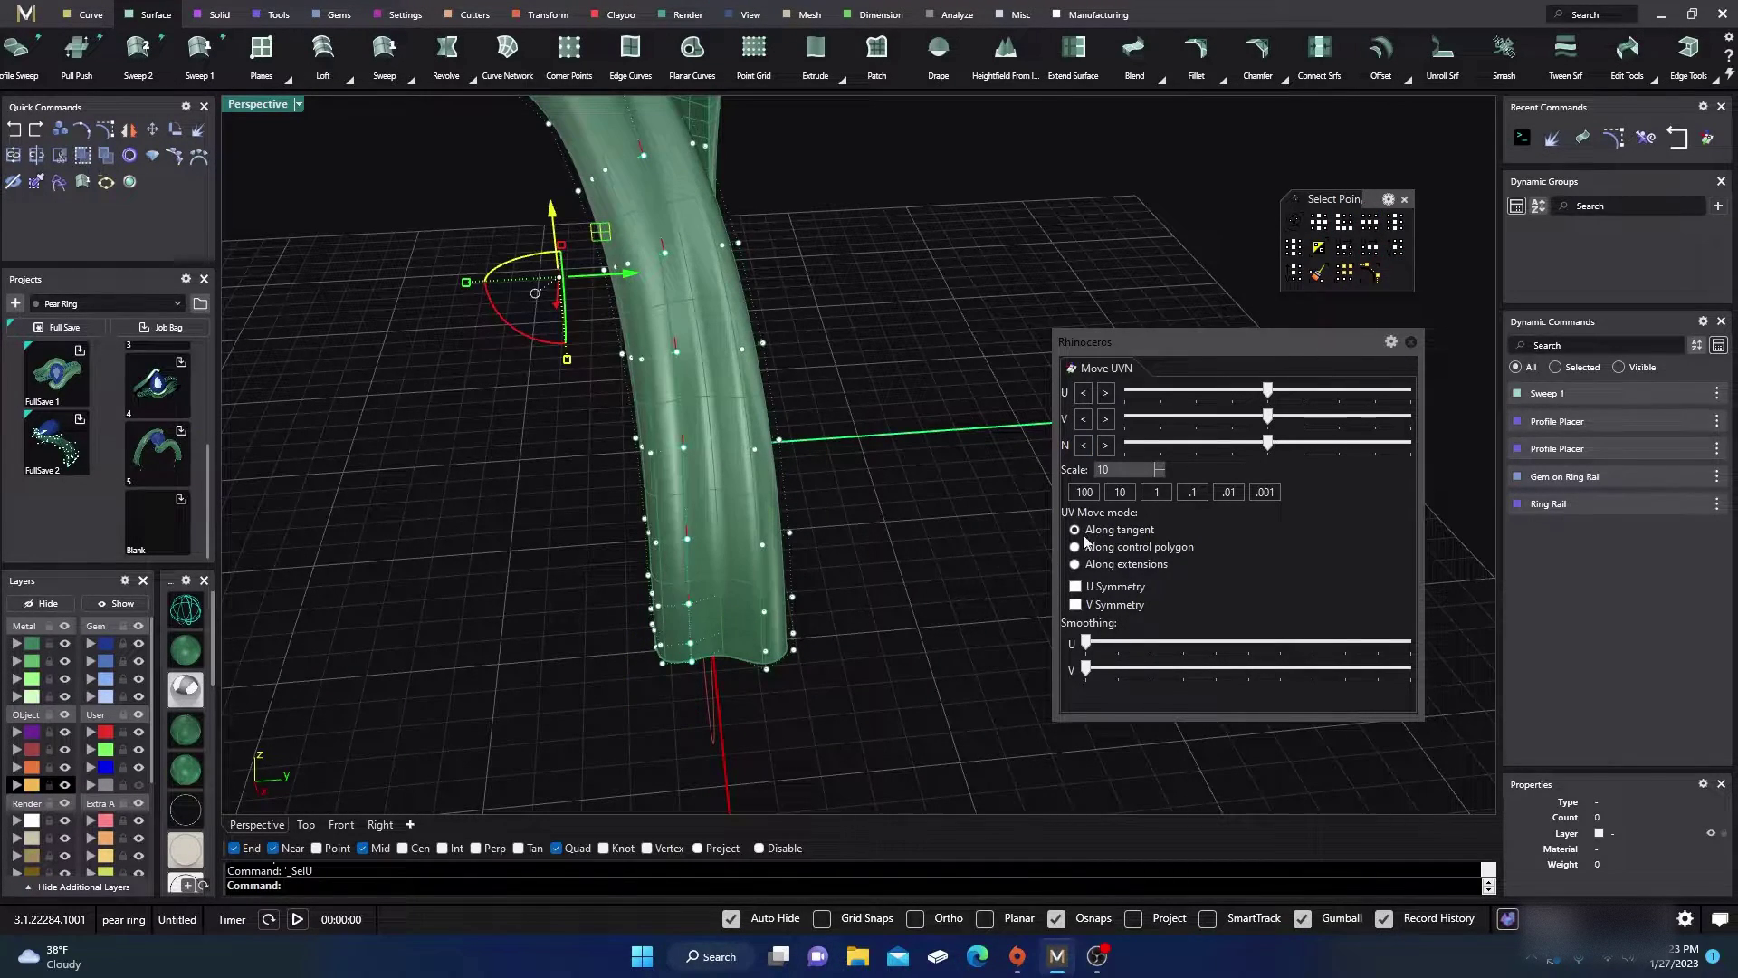
left_click_drag(1270, 417, 1282, 421)
left_click(925, 463)
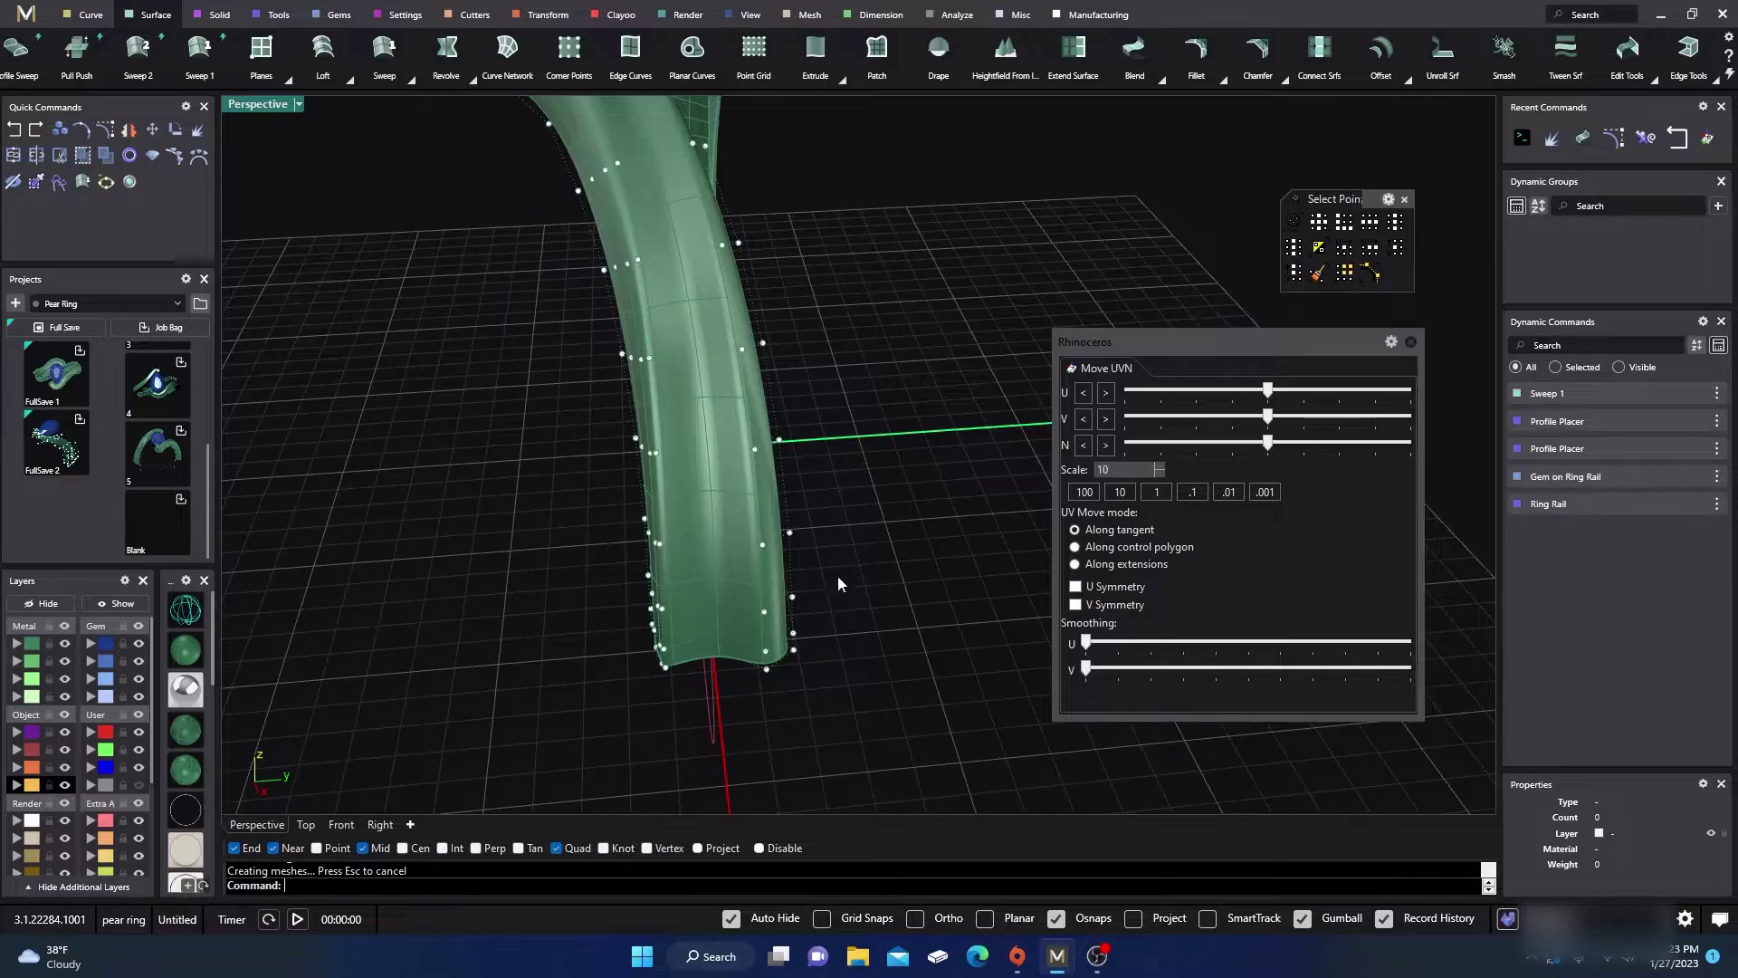
Step: Select the two adjacent control points at the shank's bottom corner, extend them to their U rows and shift the rows along N
scroll(840, 572, "down", 5)
right_click_drag(770, 631, 820, 691)
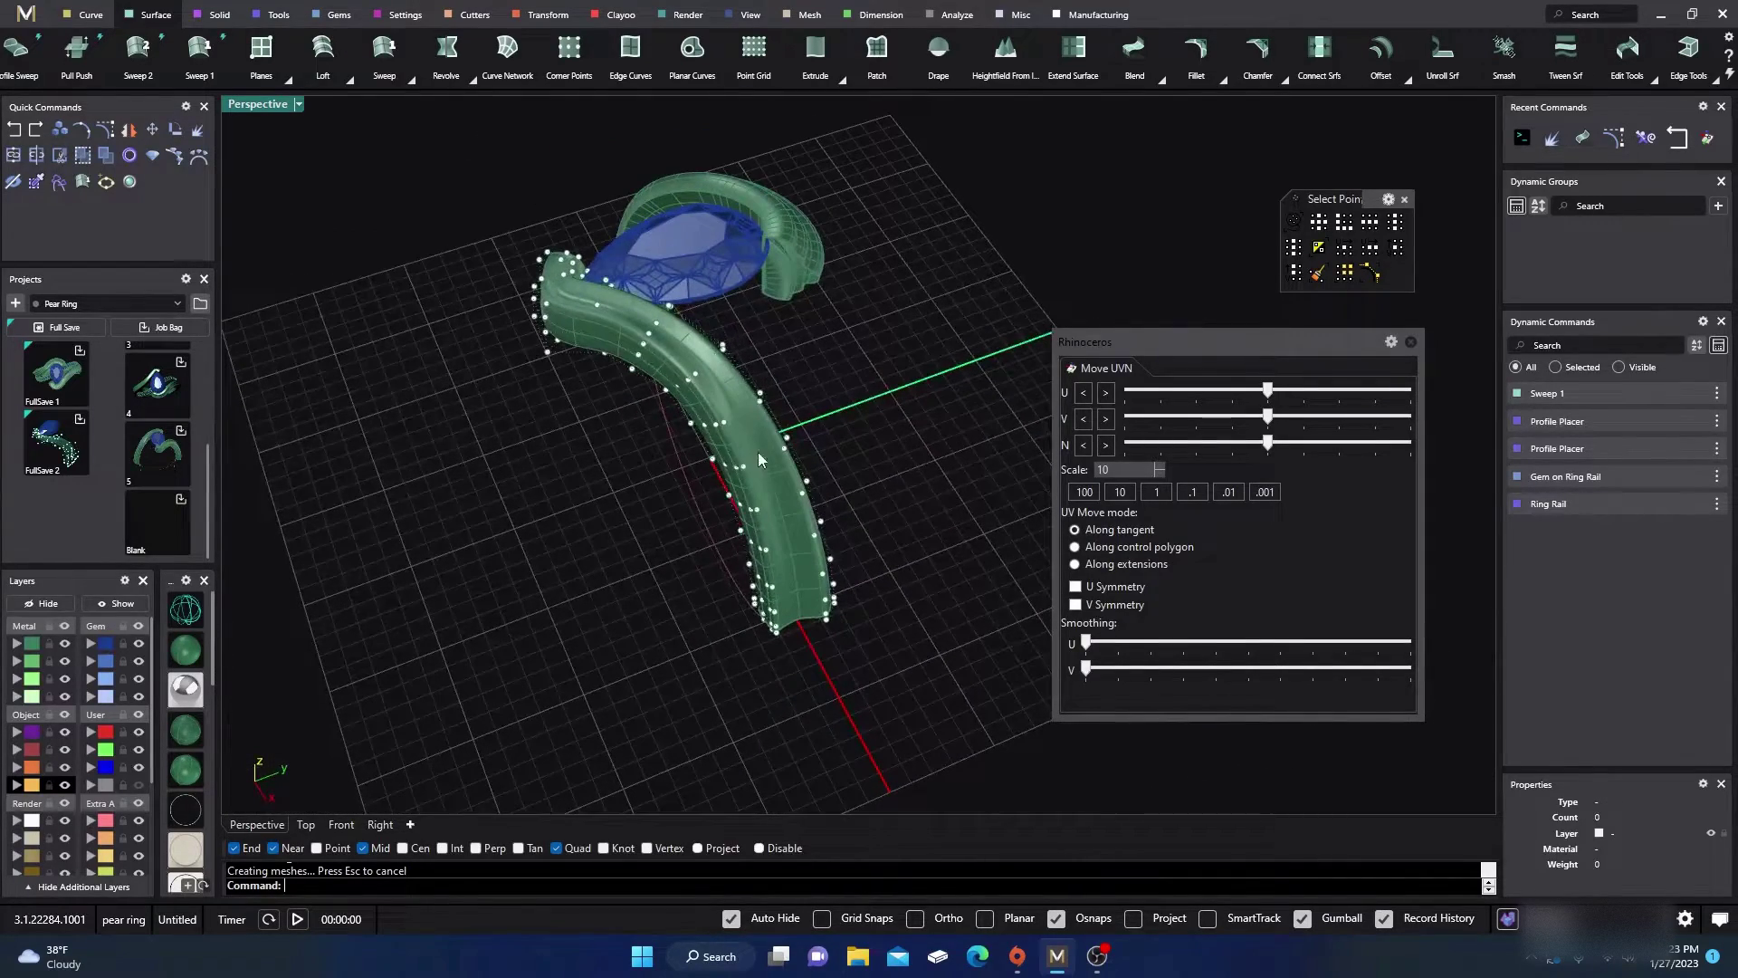
right_click_drag(606, 450, 572, 418)
scroll(742, 659, "up", 5)
right_click_drag(744, 659, 753, 619)
left_click_drag(698, 588, 751, 570)
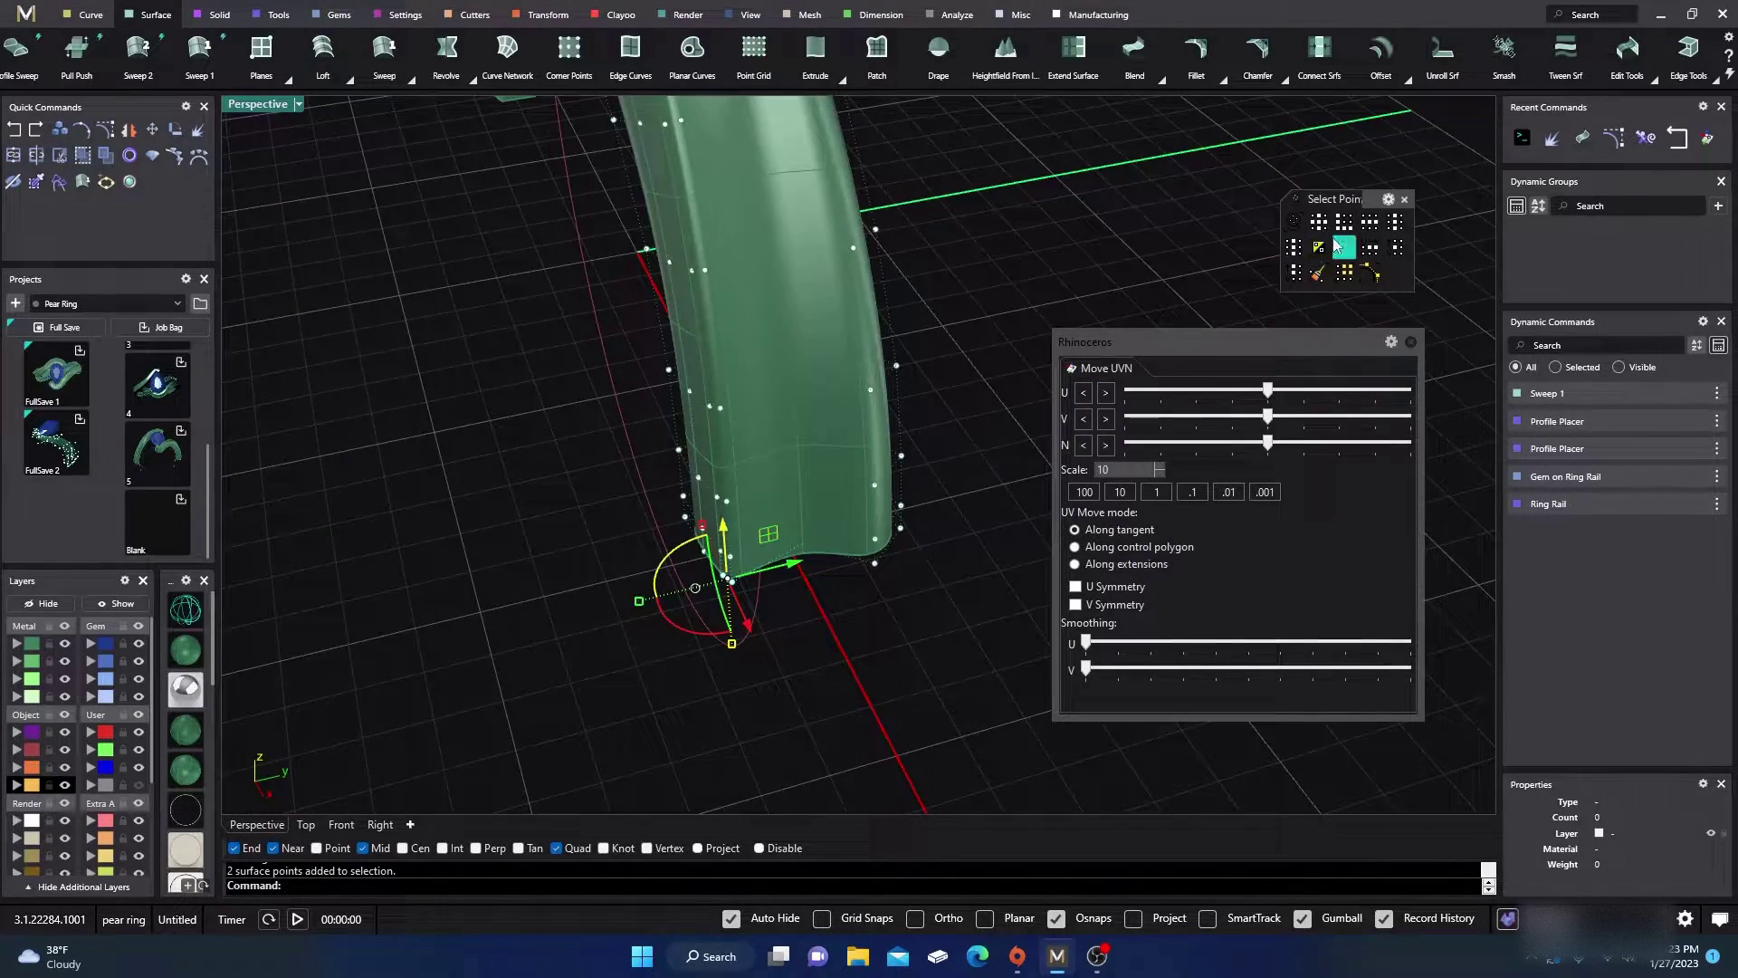
left_click(1370, 221)
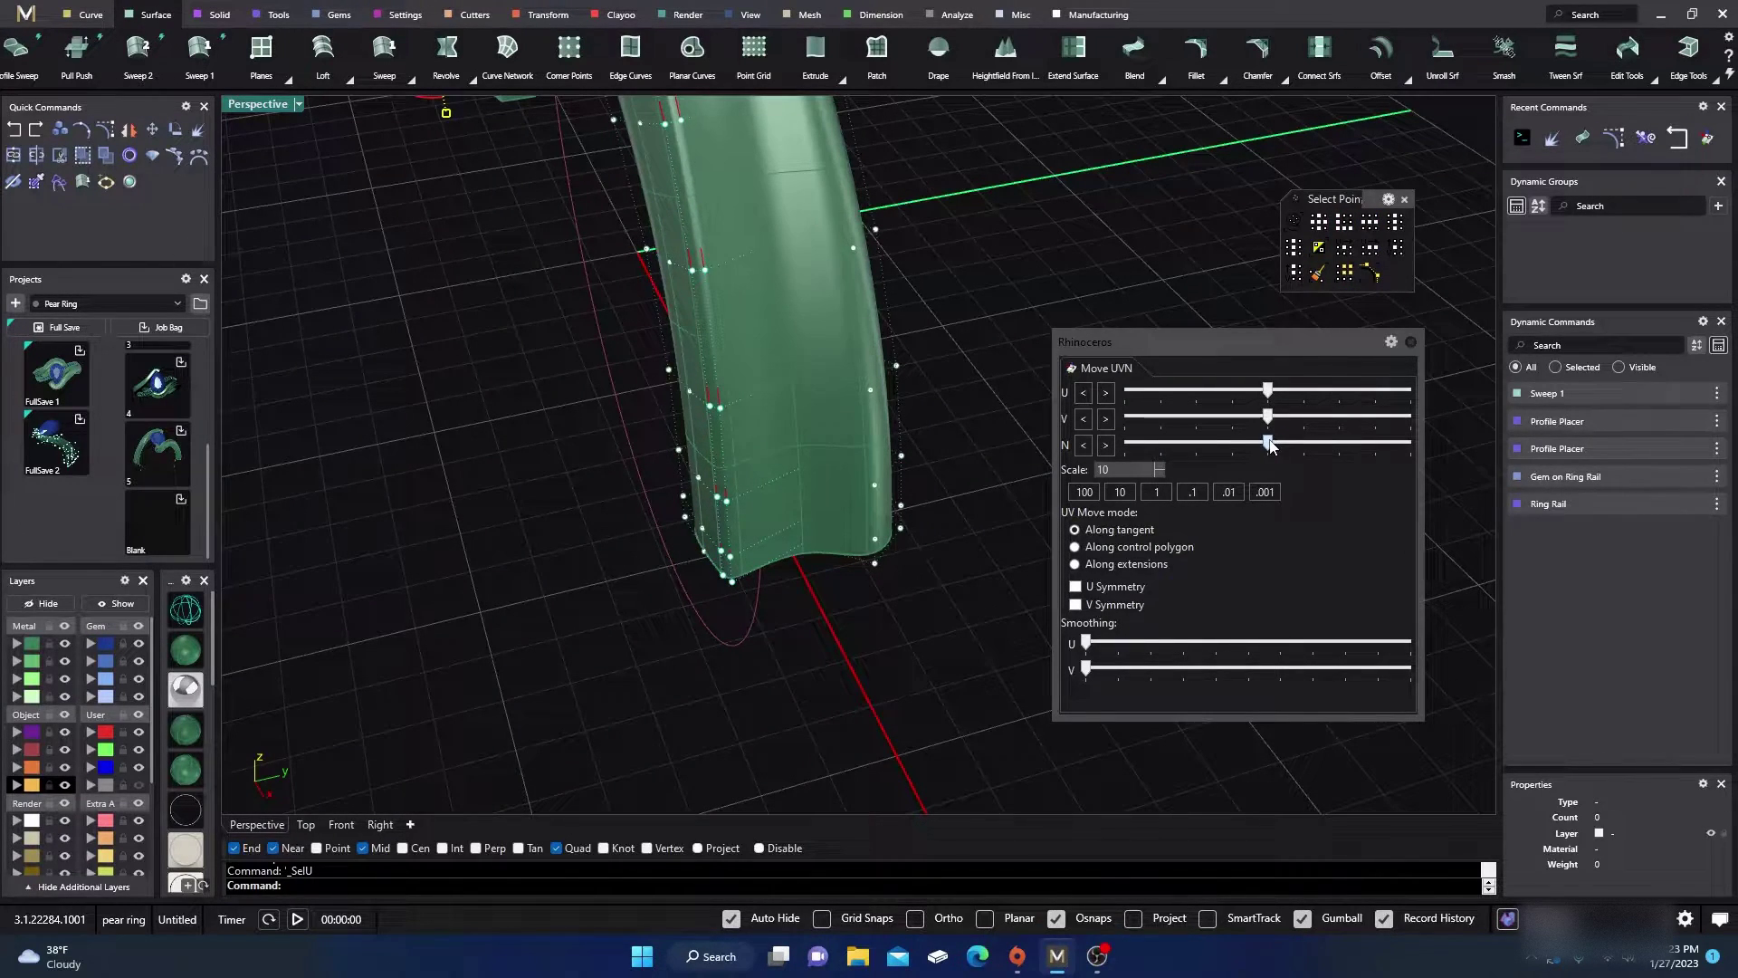
left_click_drag(1270, 445, 1258, 444)
Step: Examine the shank's side wall, bottom edge and corner control points up close and from both sides
scroll(877, 625, "down", 7)
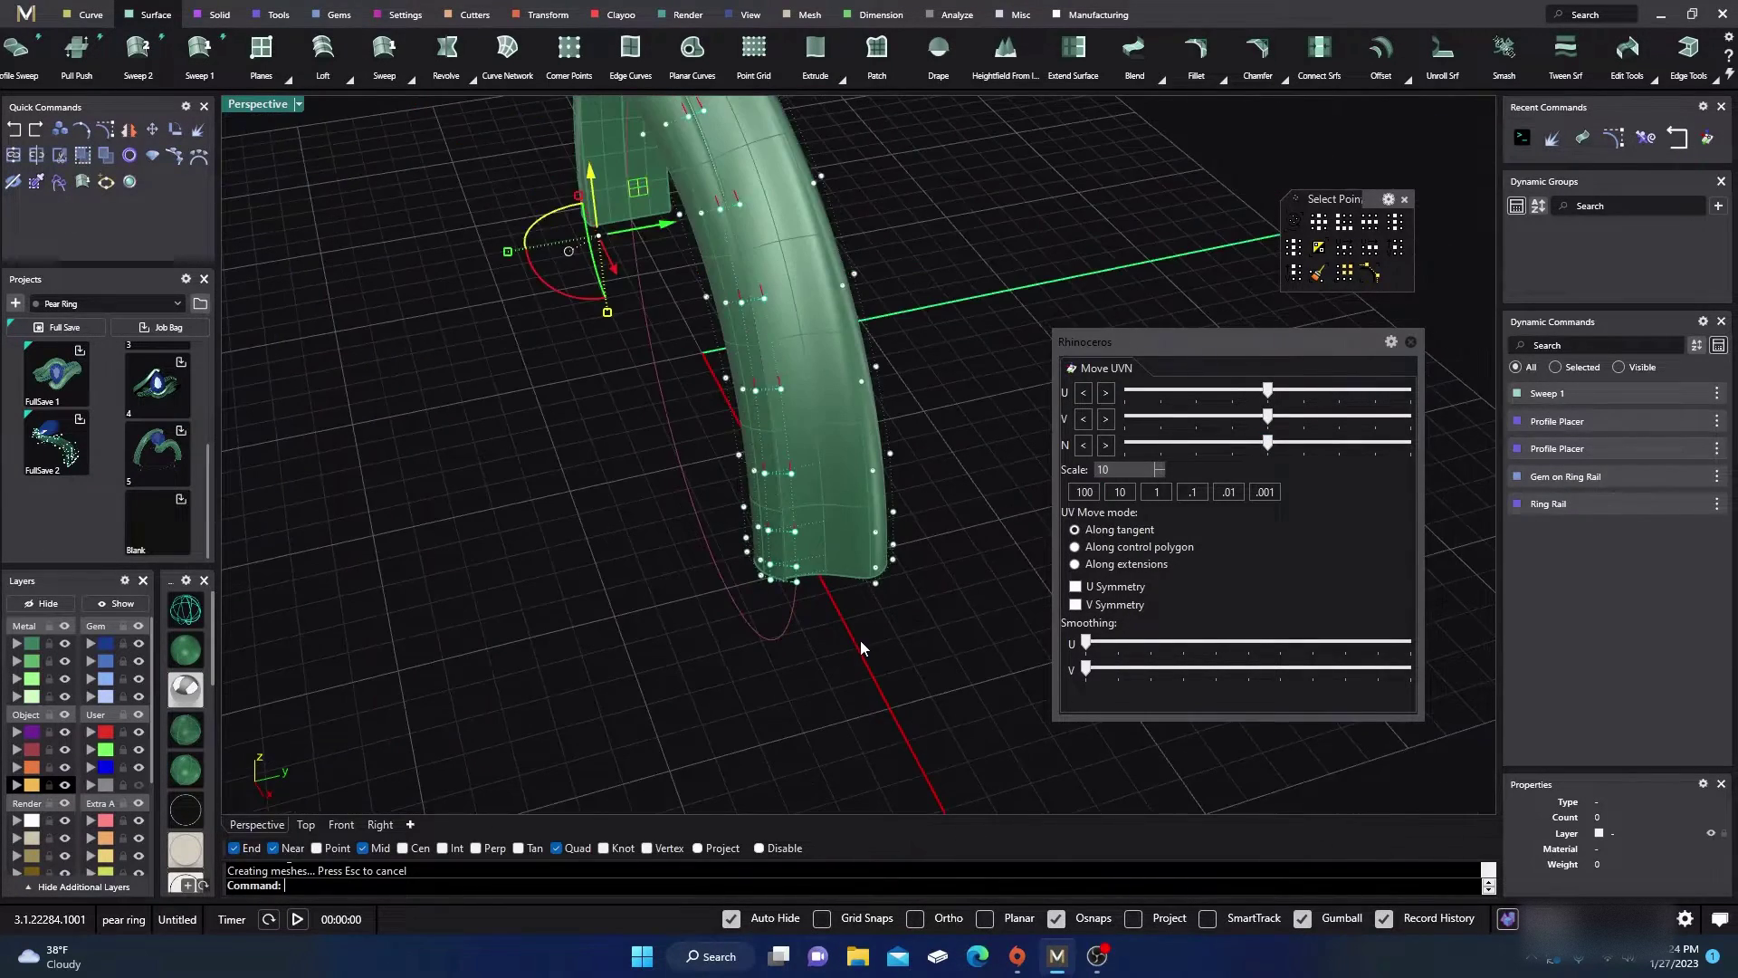
right_click_drag(588, 596, 601, 625)
left_click(601, 626)
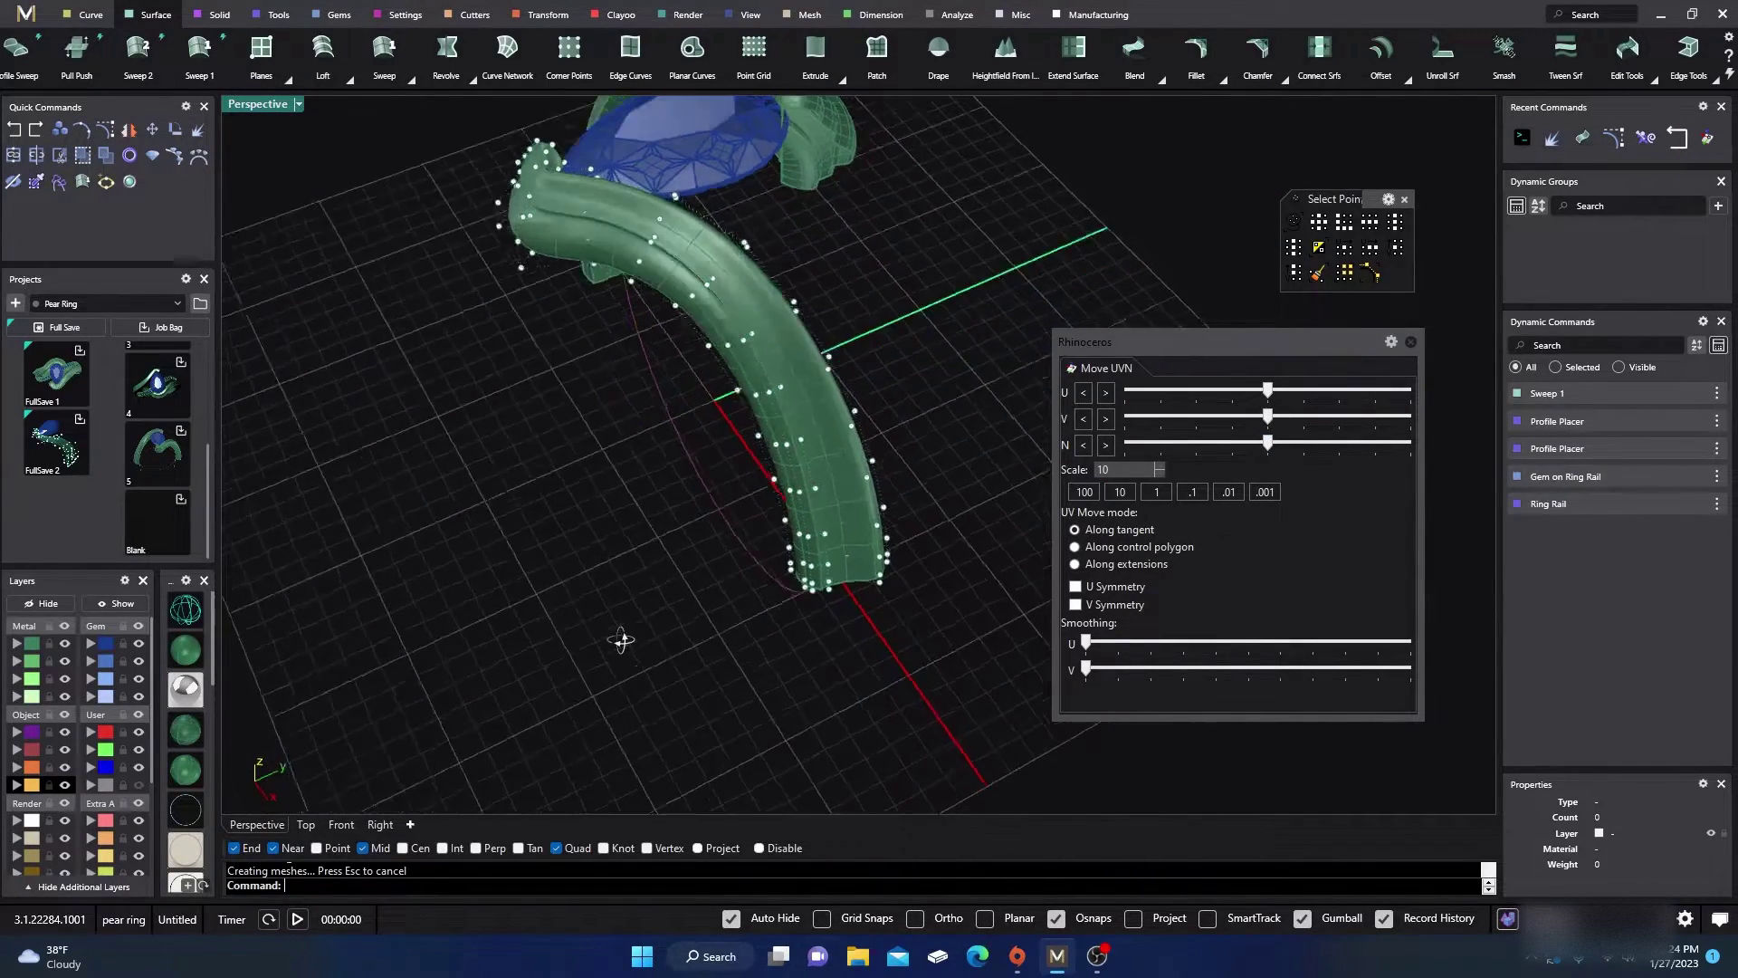
scroll(633, 616, "up", 5)
right_click_drag(670, 590, 760, 571)
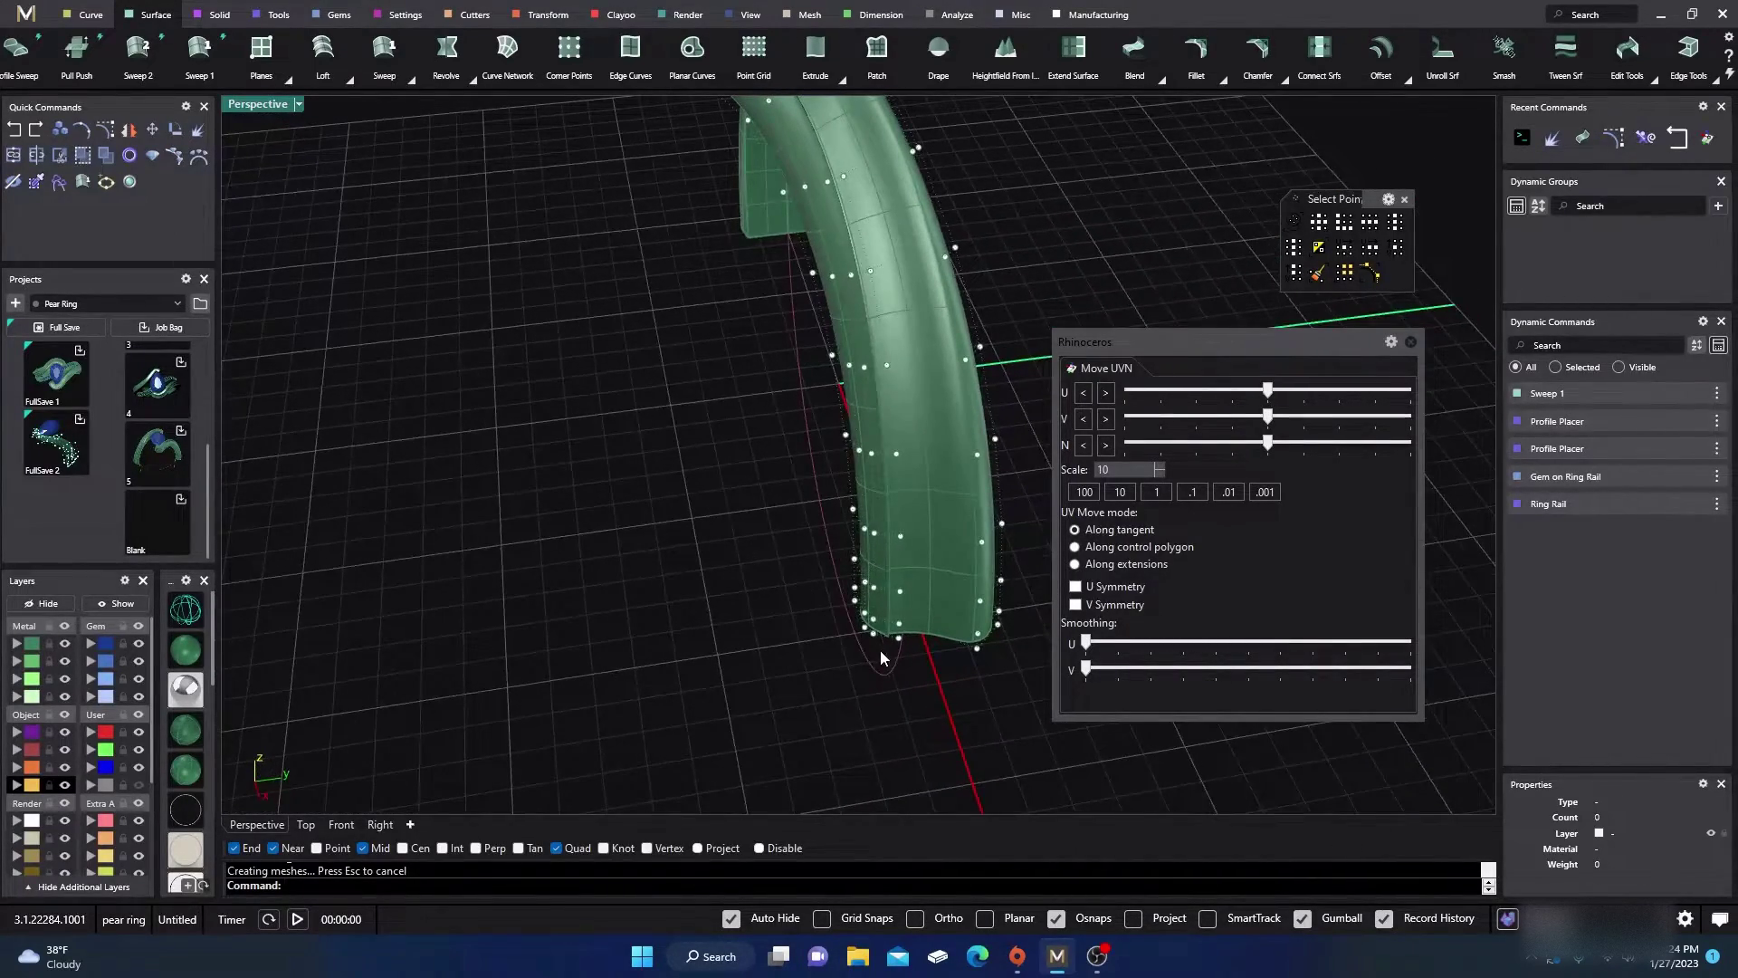
scroll(880, 650, "up", 4)
right_click_drag(882, 650, 757, 642)
scroll(992, 666, "up", 5)
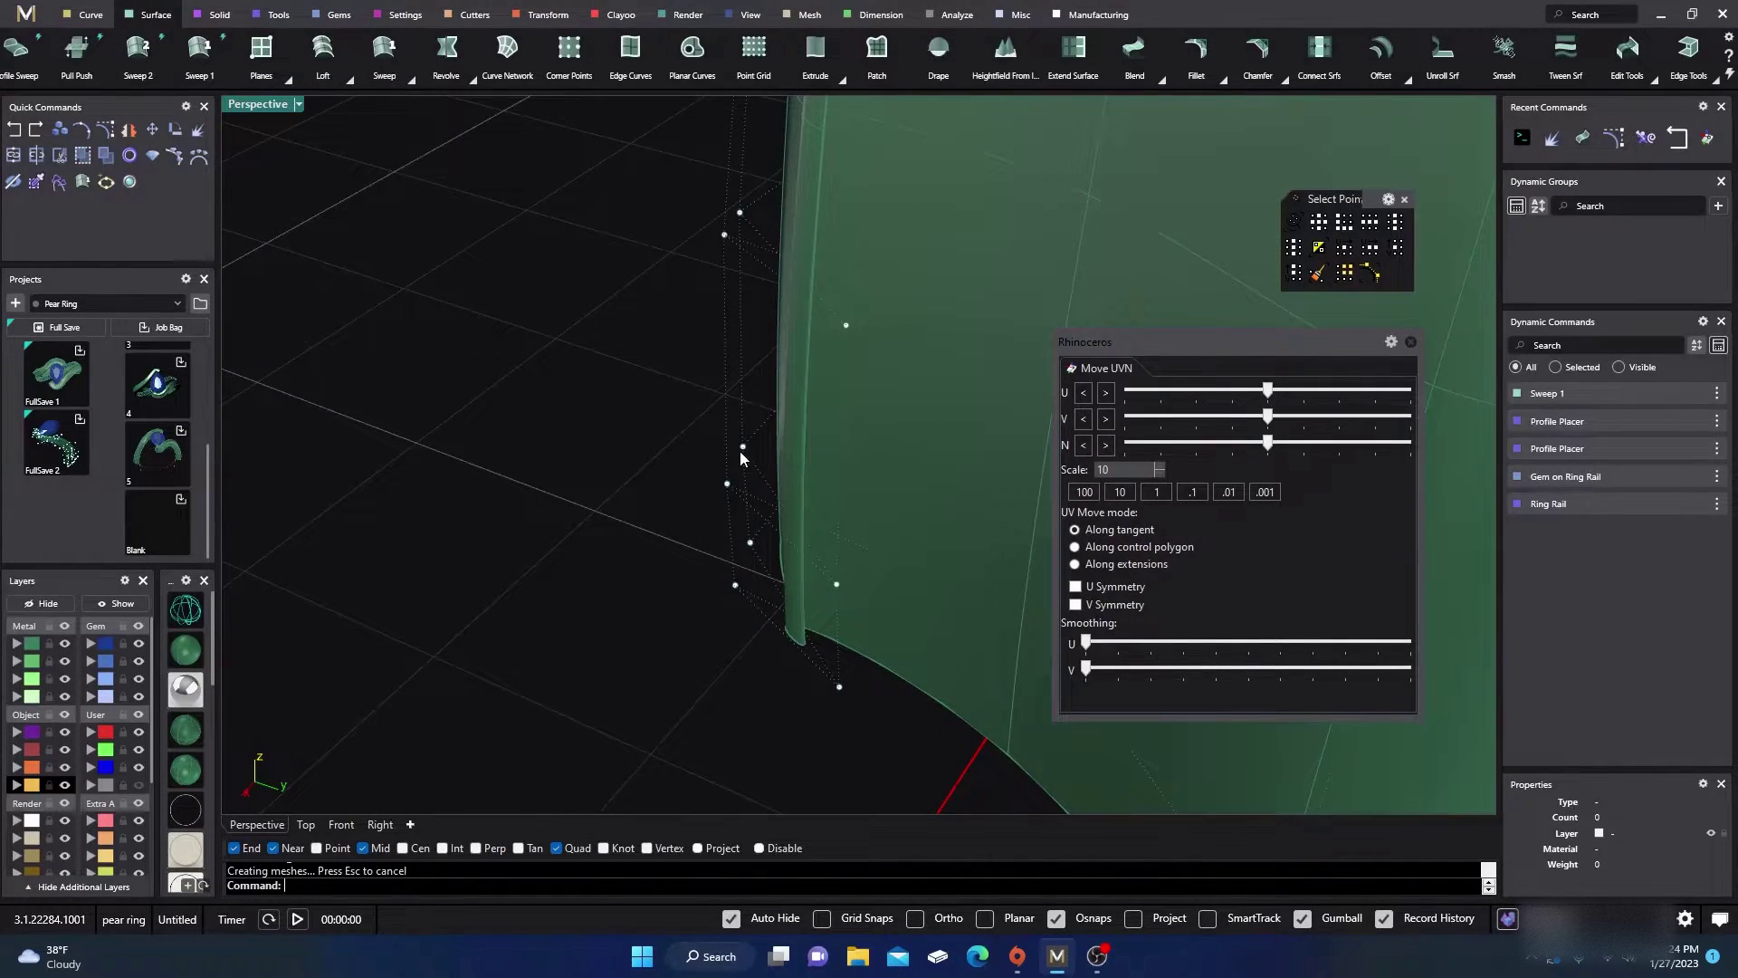
scroll(585, 556, "down", 10)
right_click_drag(562, 583, 623, 633)
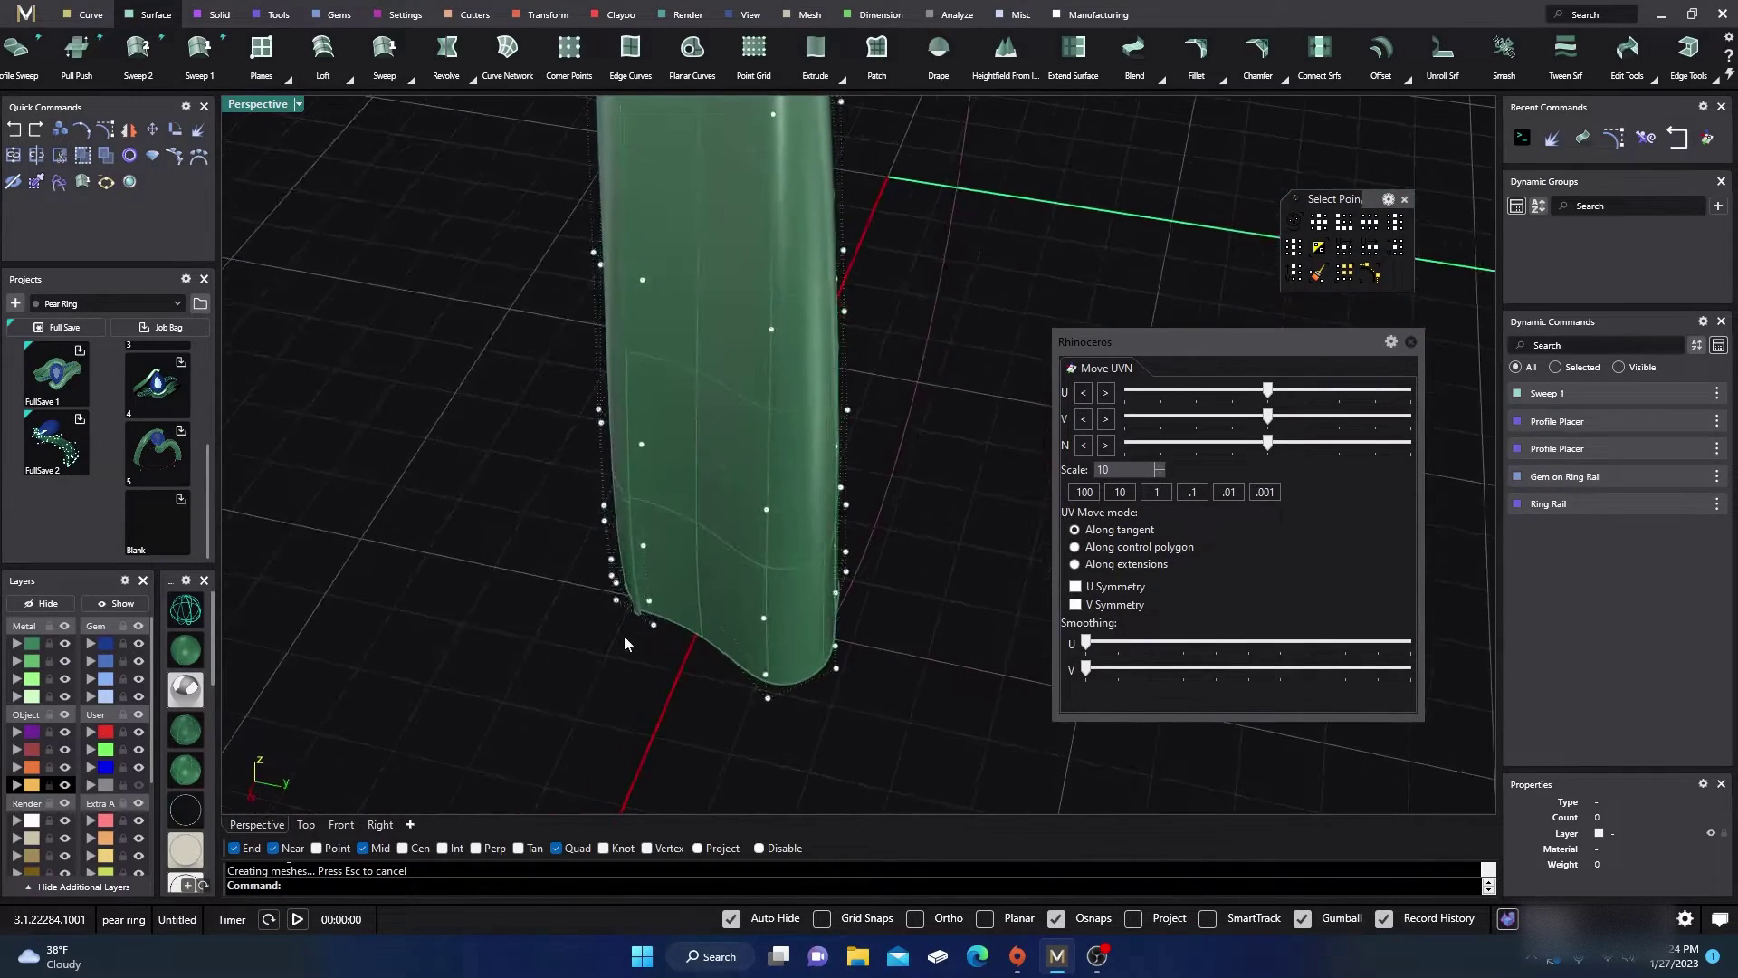
scroll(598, 598, "down", 3)
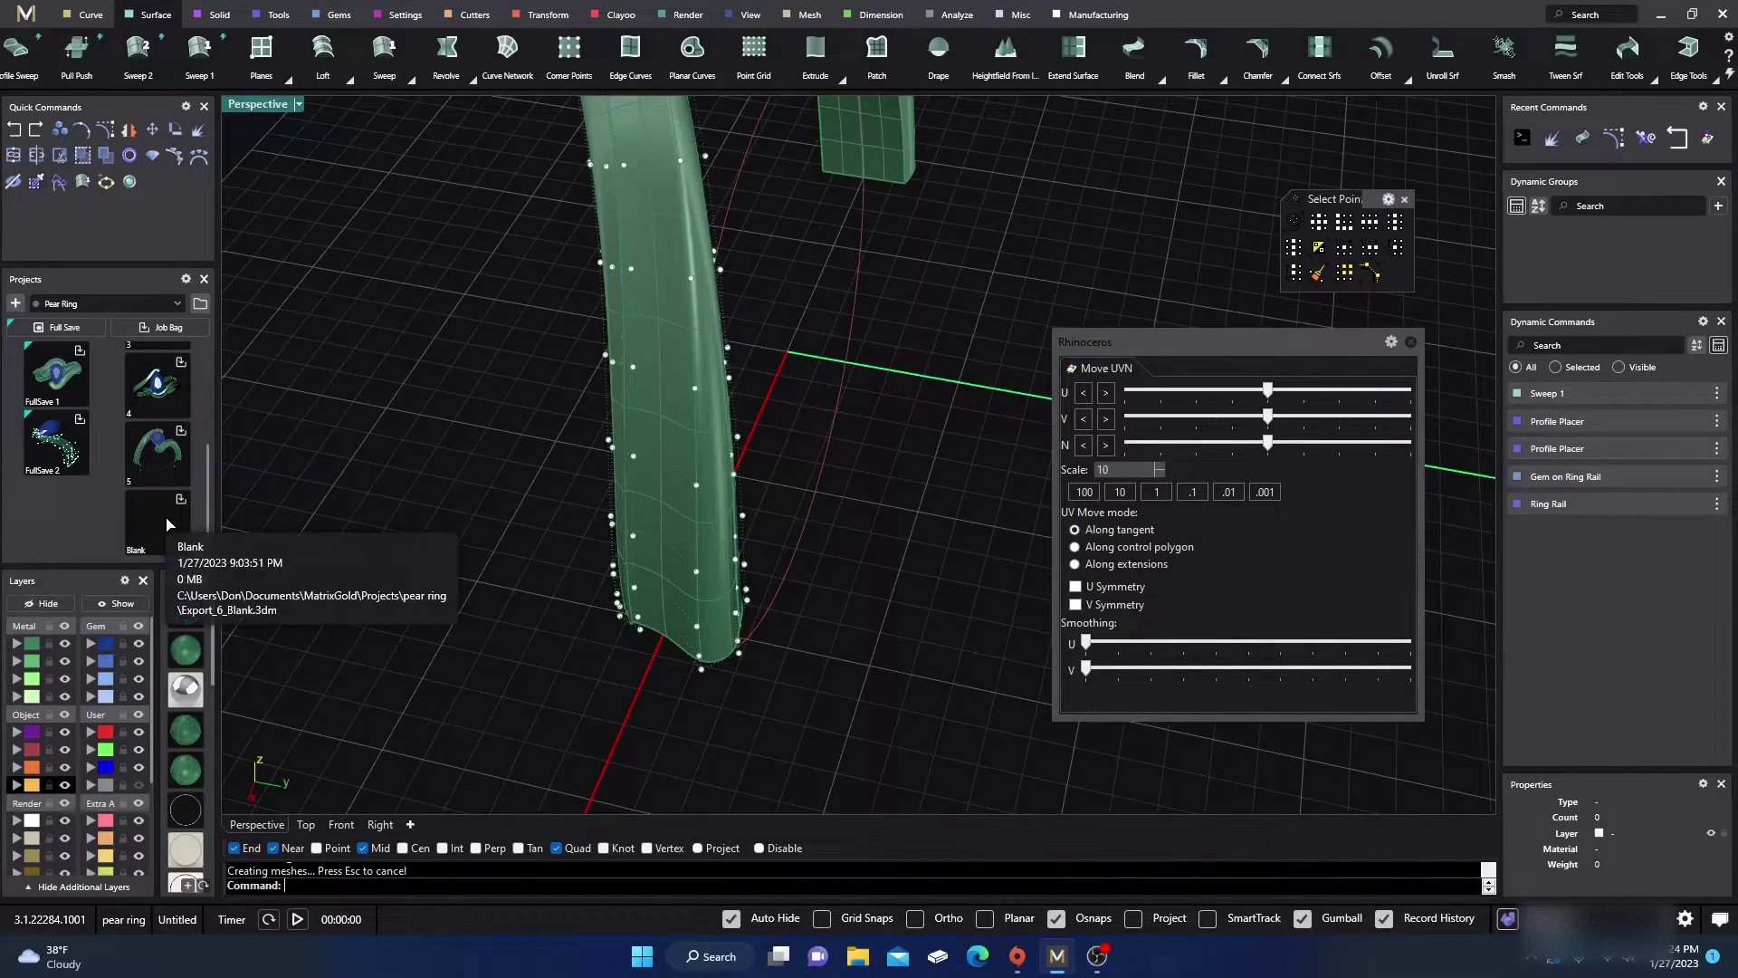
scroll(892, 582, "down", 5)
right_click_drag(892, 582, 787, 642)
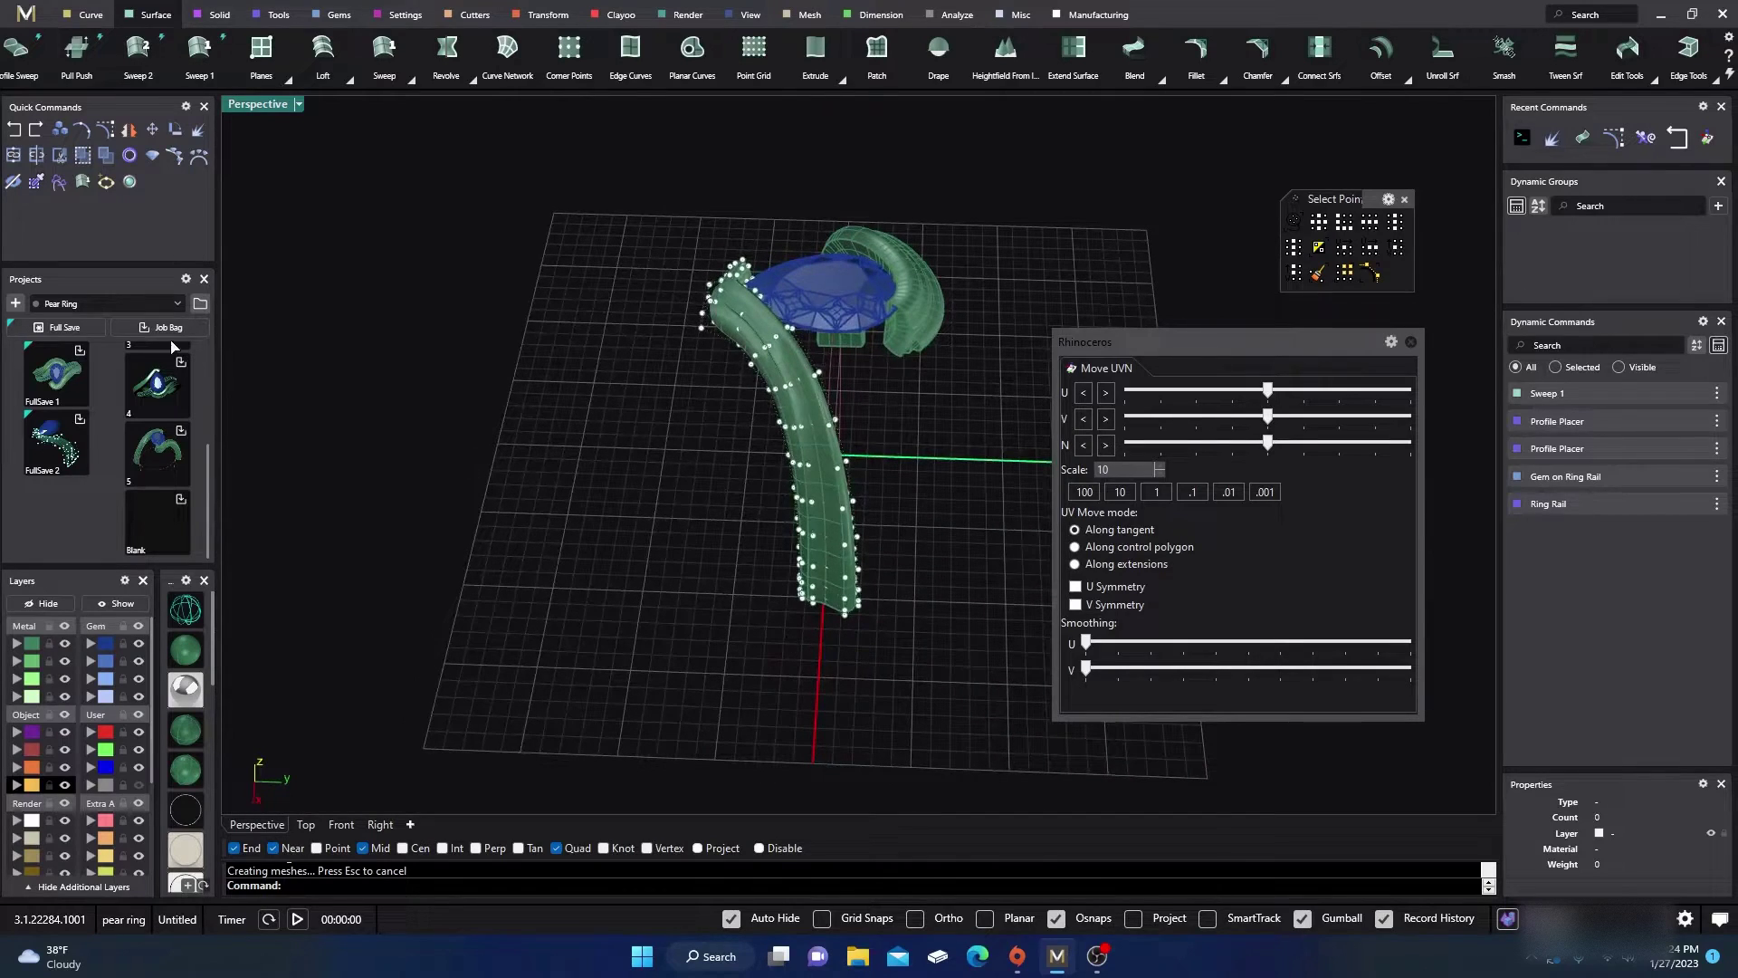
Step: Undo the recent MoveUVN changes to the shank's U rows and check the restored band
key("ctrl+z")
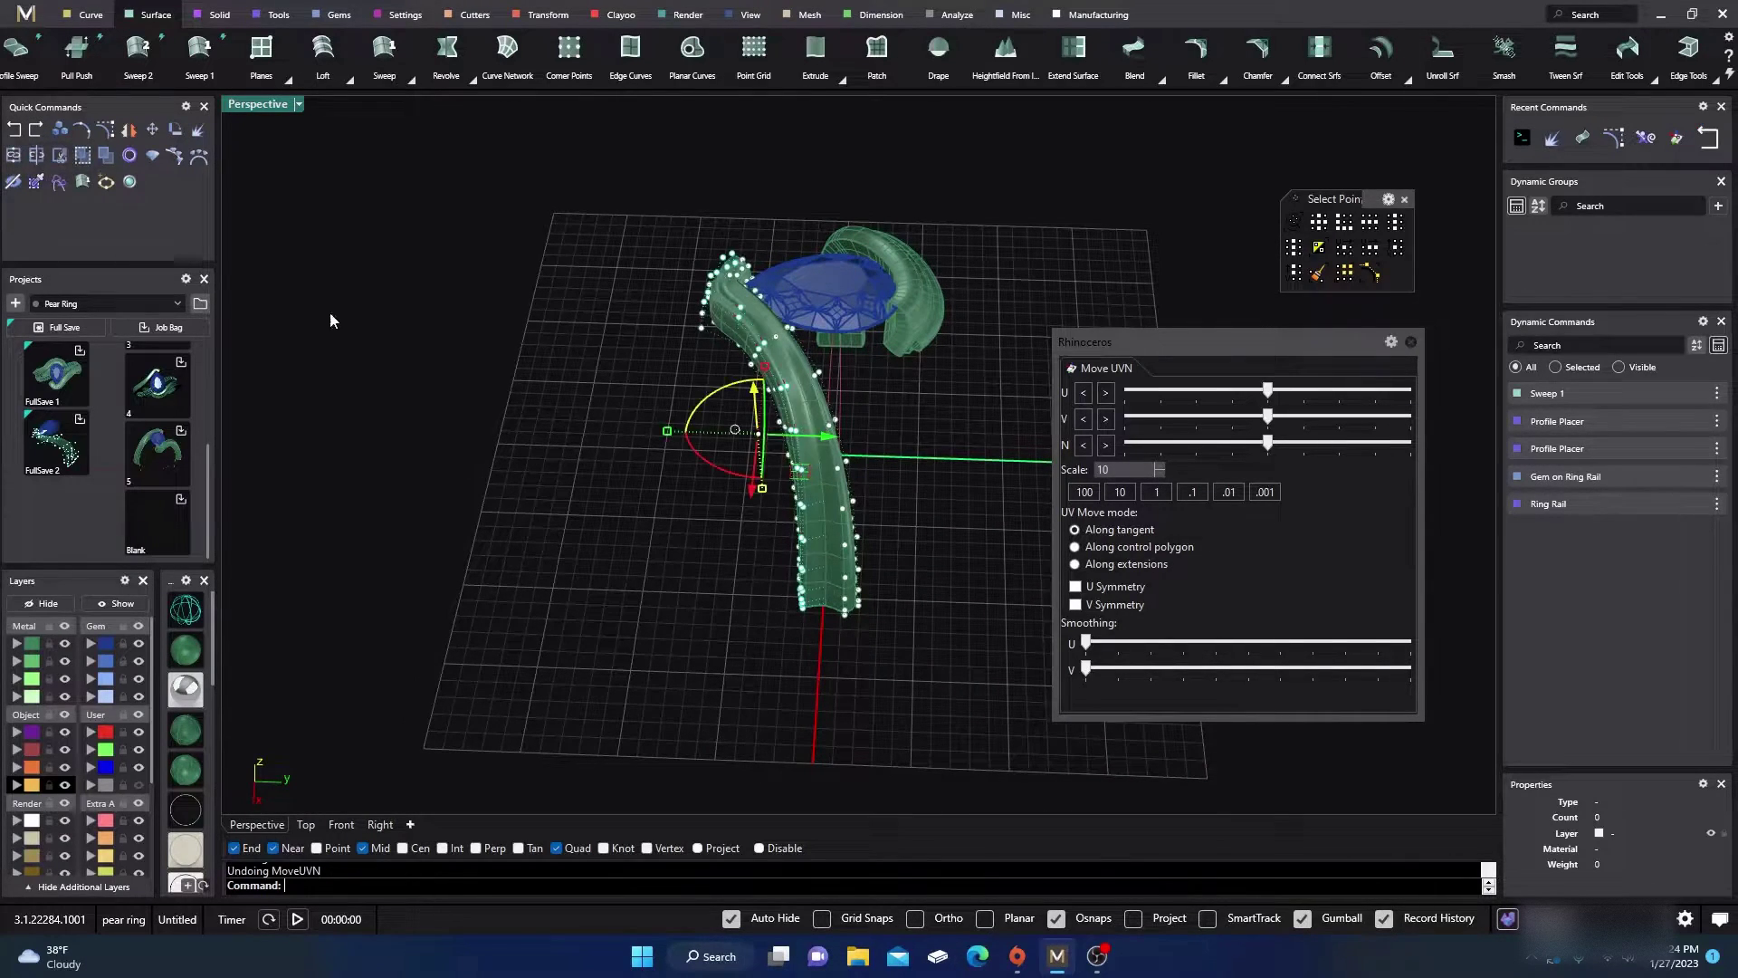
left_click(708, 585)
scroll(811, 556, "up", 3)
scroll(762, 635, "down", 3)
right_click_drag(762, 628, 786, 654)
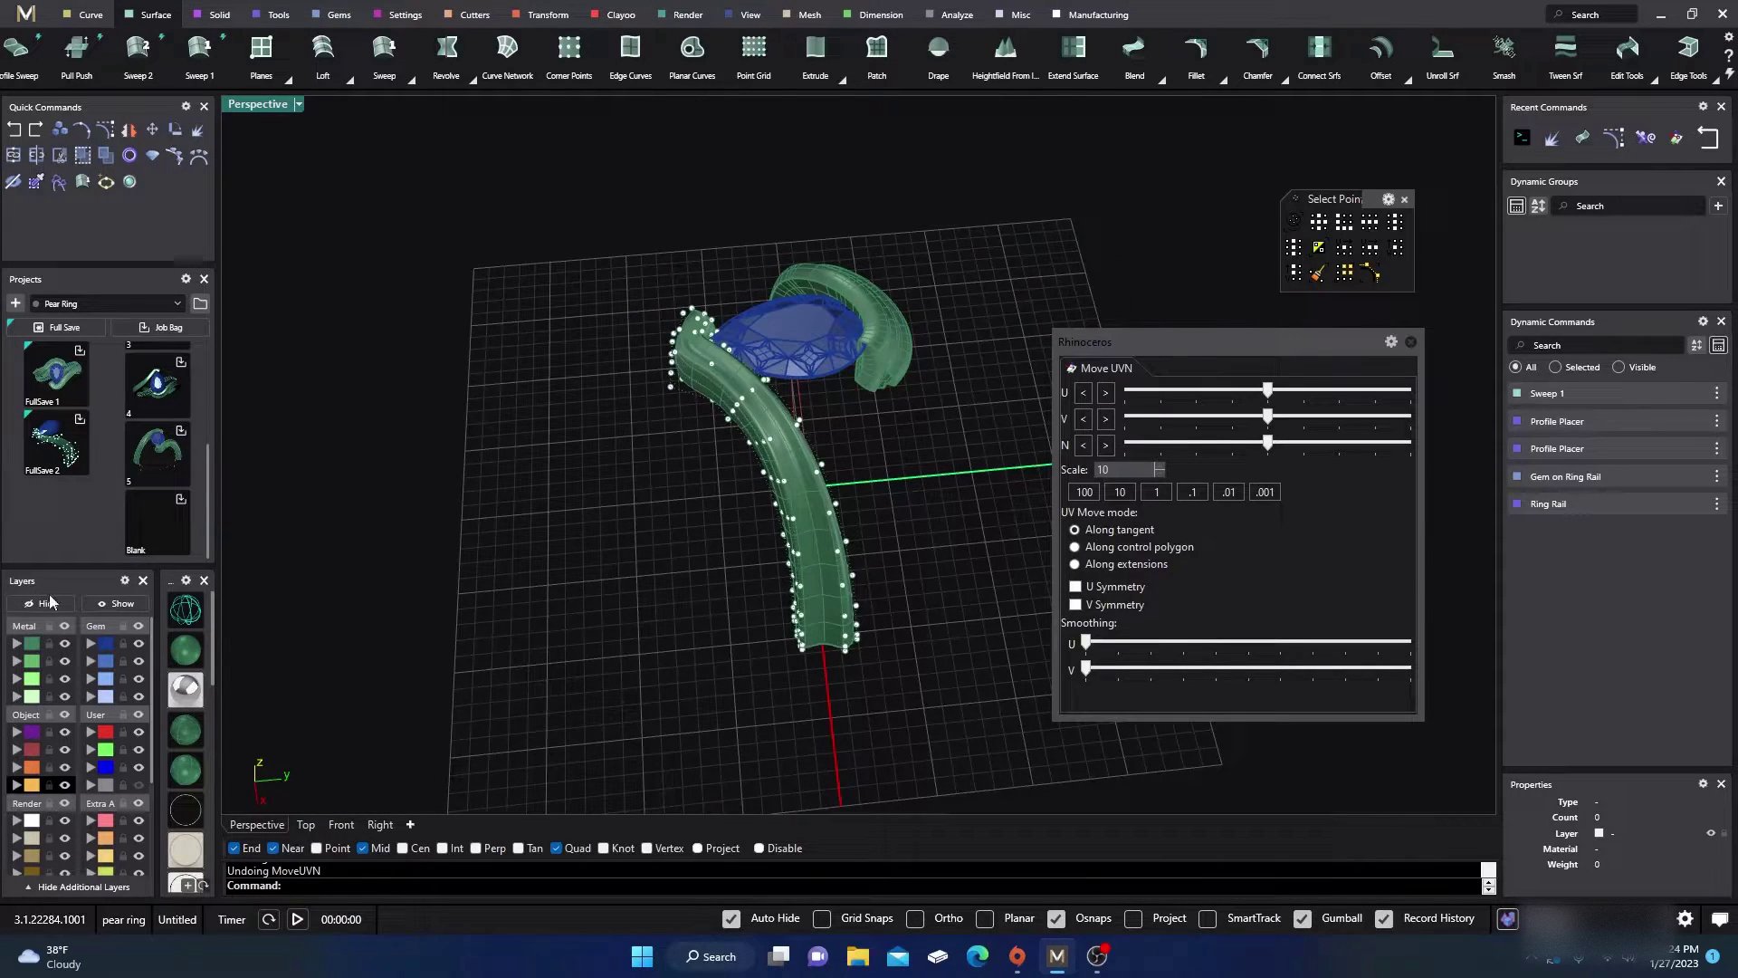
left_click(14, 134)
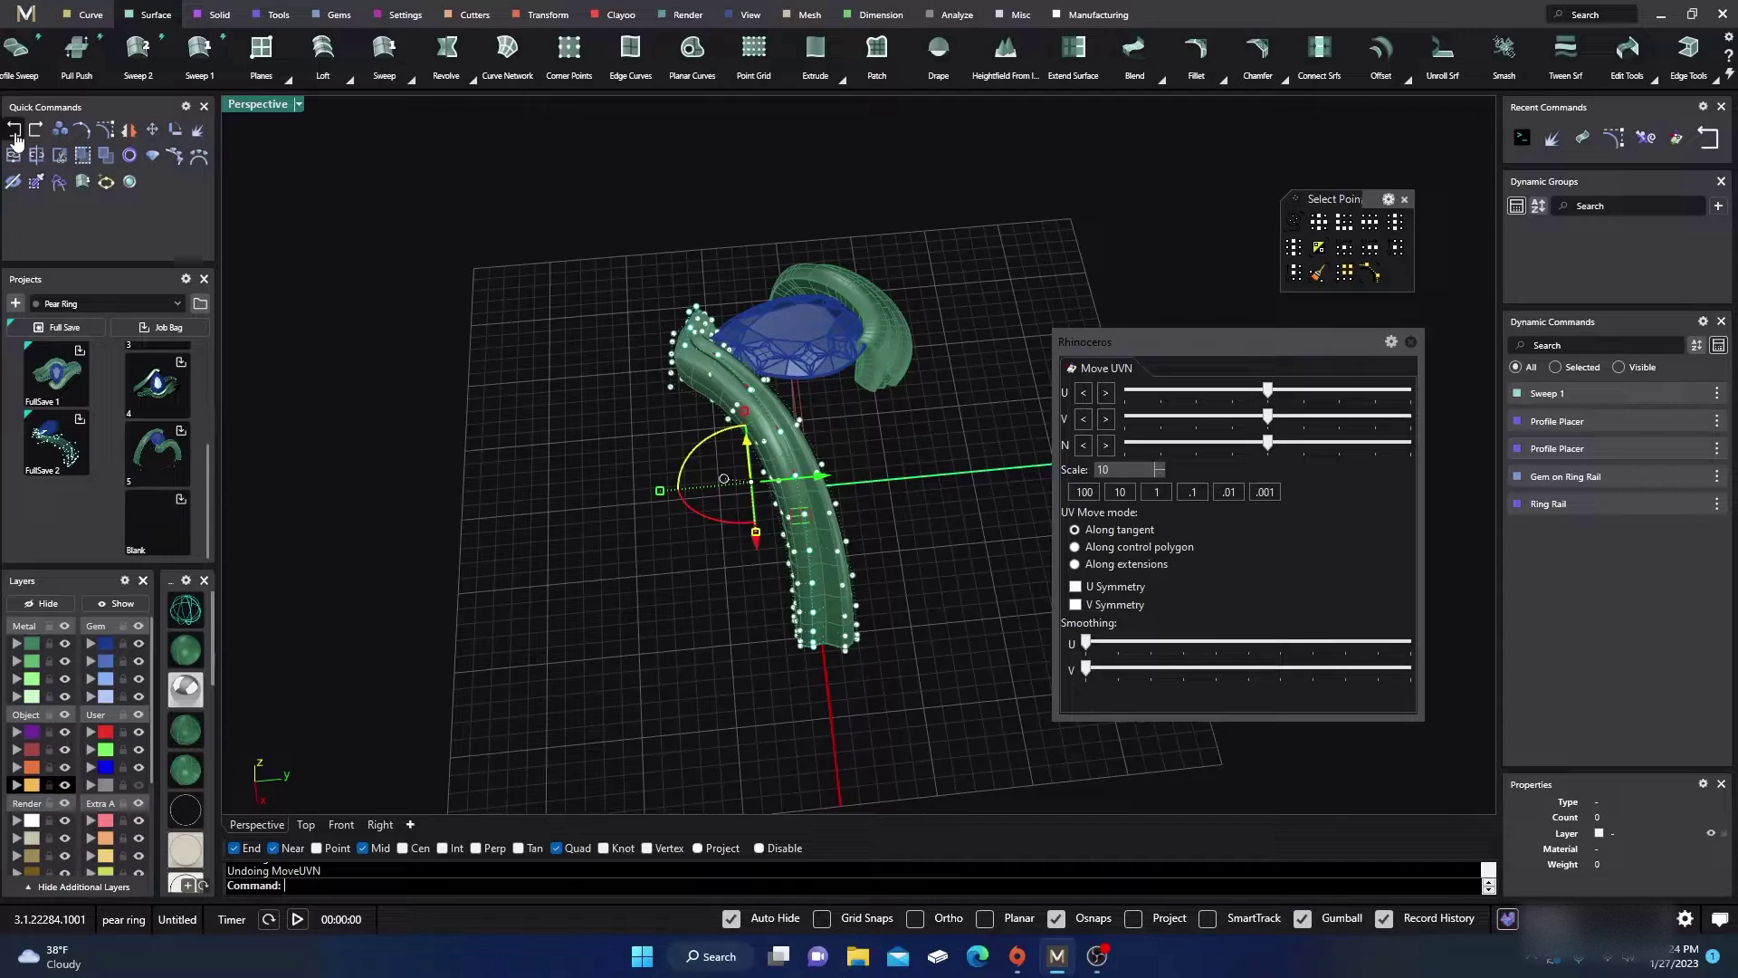
left_click(14, 135)
left_click(567, 475)
scroll(779, 583, "up", 3)
scroll(779, 583, "down", 5)
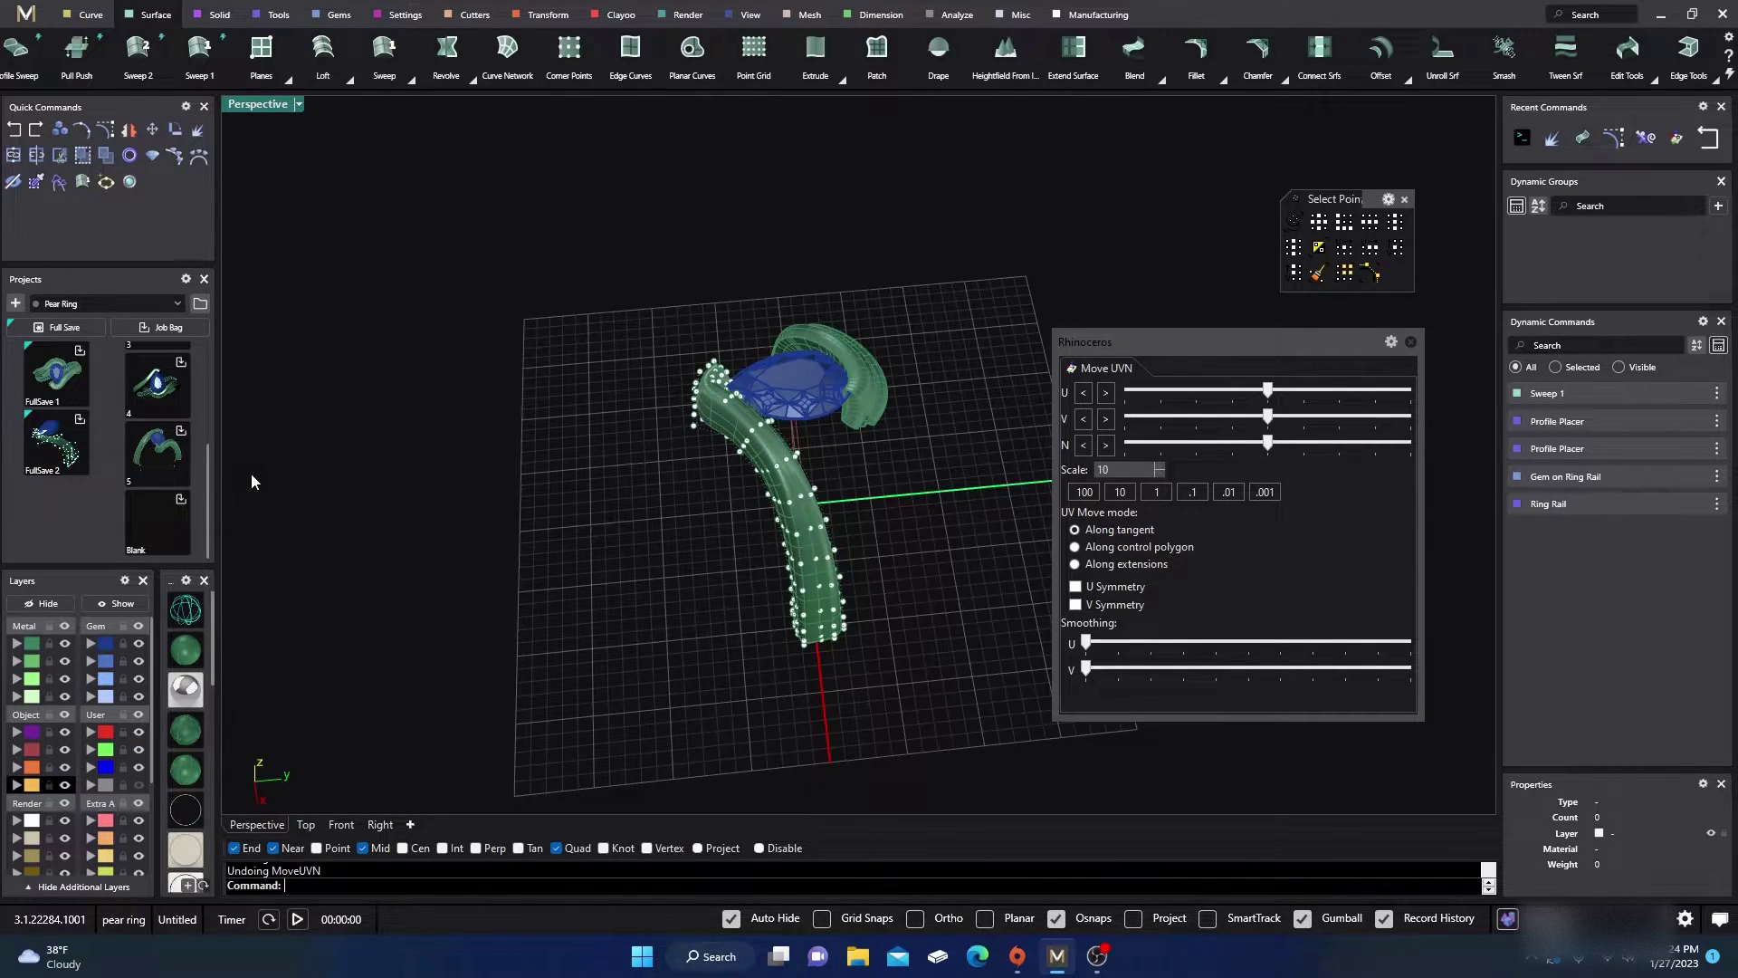
scroll(793, 650, "up", 5)
scroll(793, 650, "down", 3)
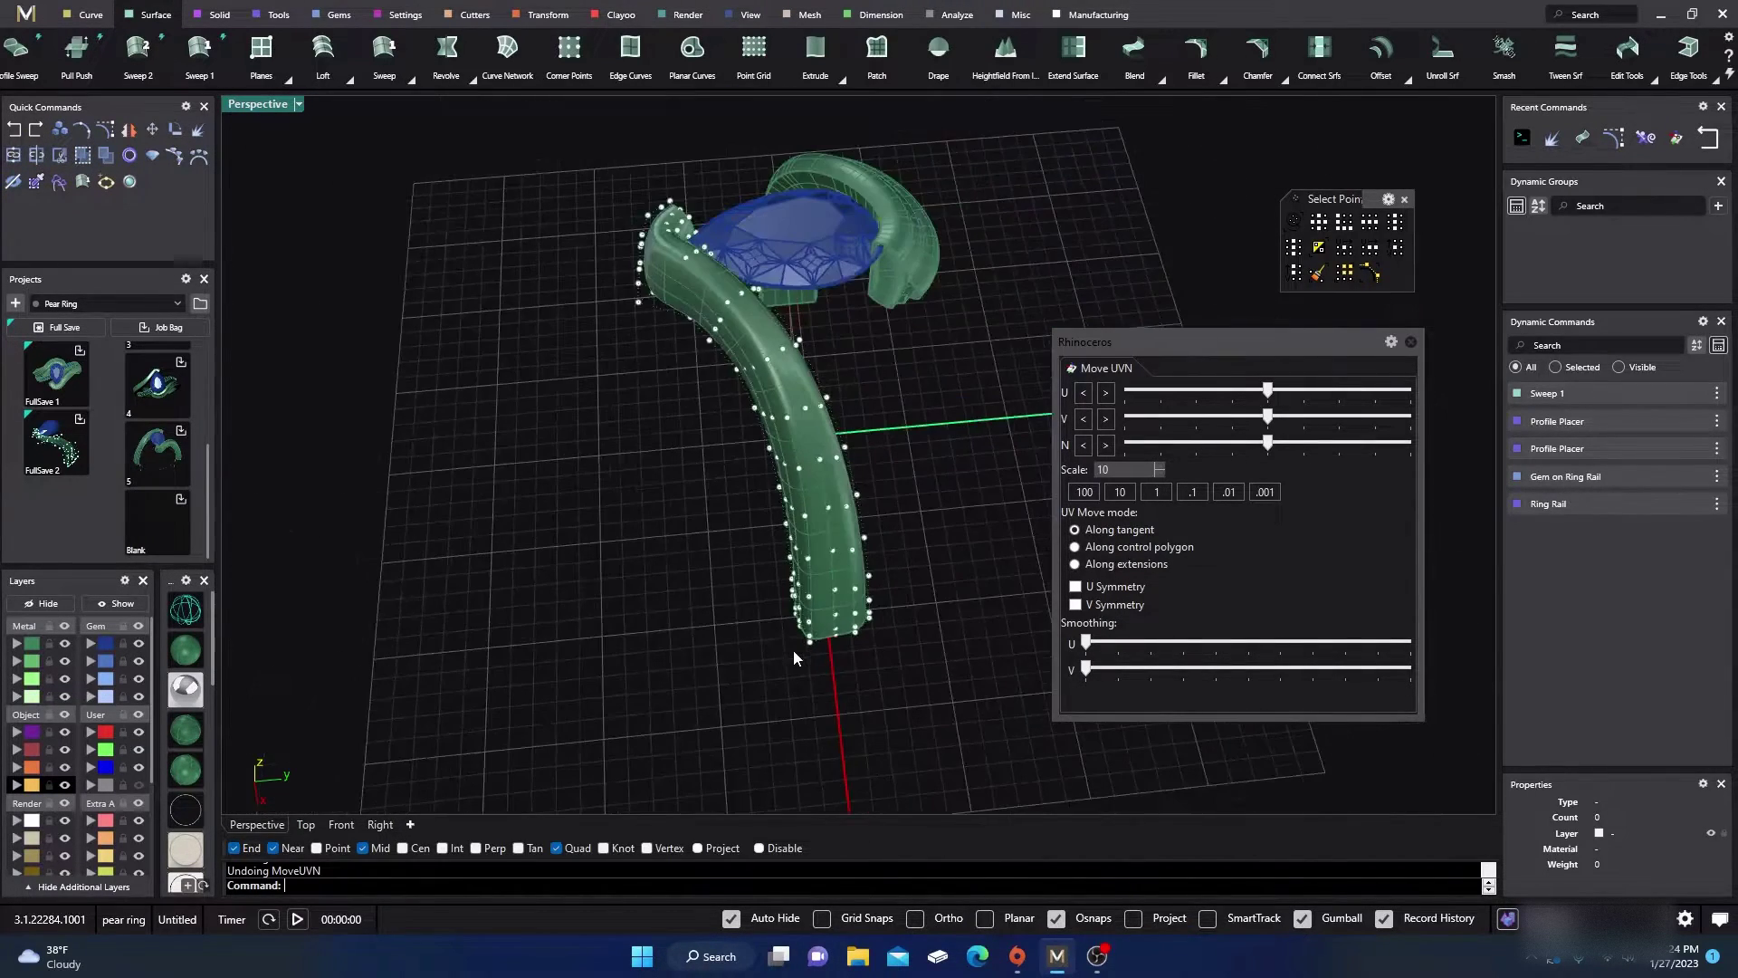
Step: Select the U row through the middle control point of the shank's bottom edge and push it inward along N to form a groove
scroll(786, 640, "up", 4)
left_click(824, 621)
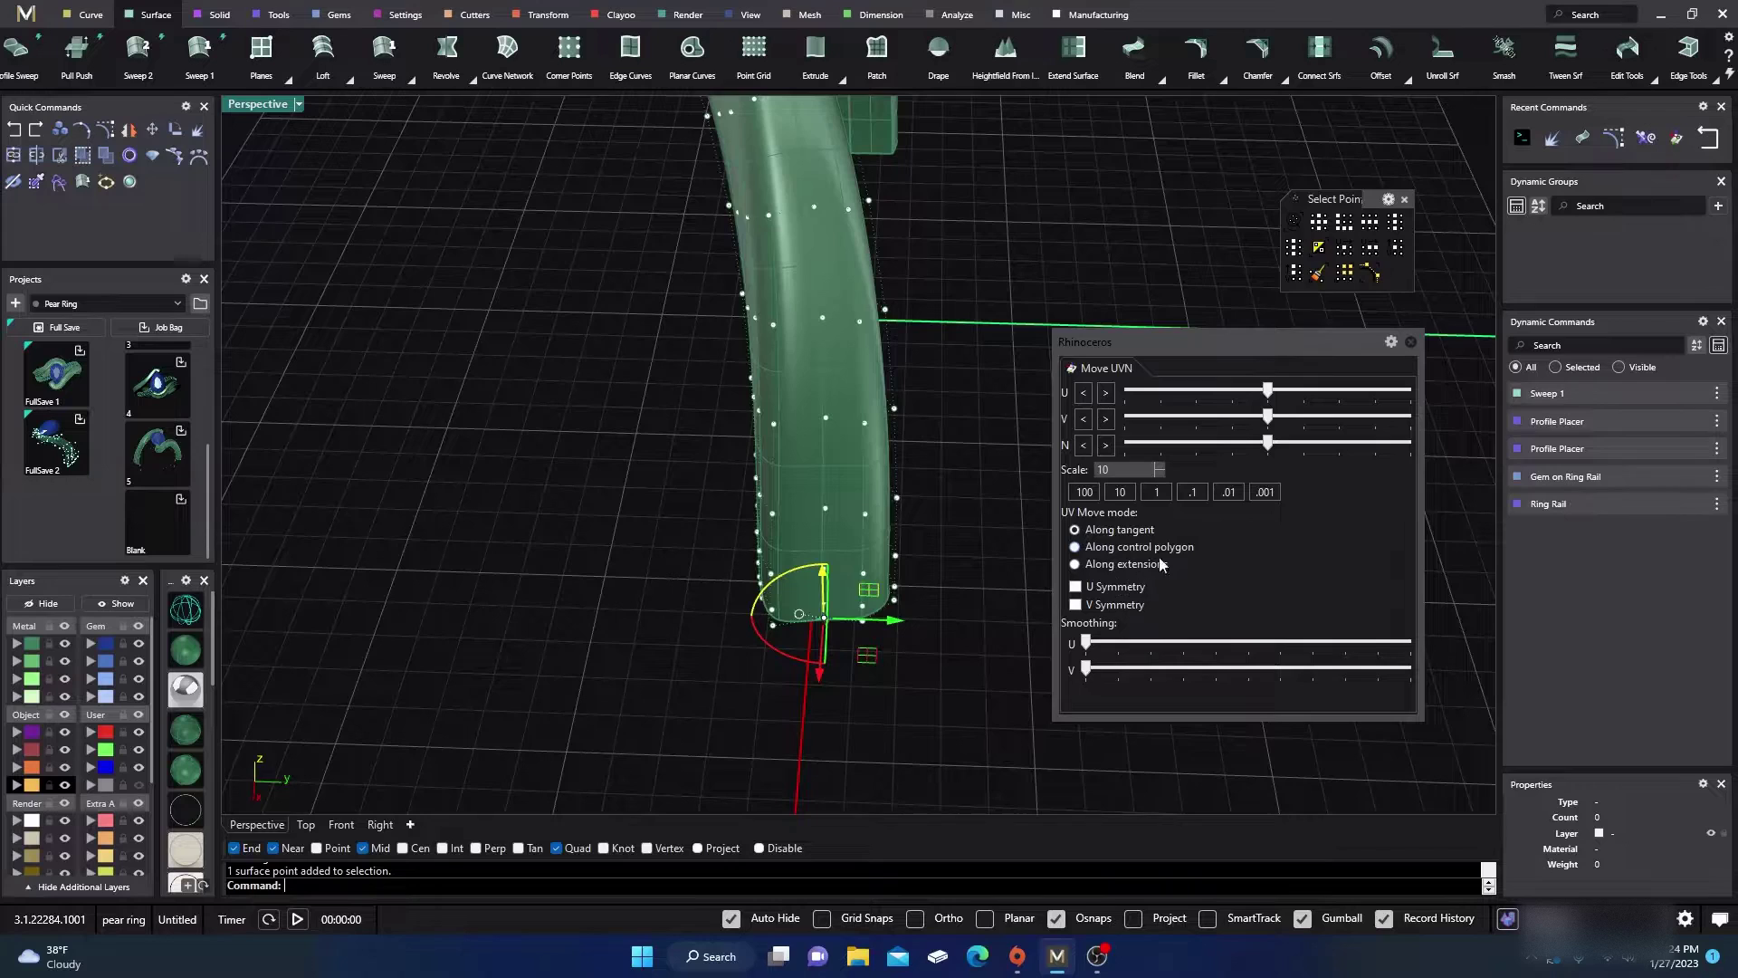
left_click(1370, 249)
left_click_drag(1268, 444, 1243, 455)
Step: Select the U row through the bottom-edge control point beside the groove and move it slightly in the negative N direction
right_click_drag(497, 633, 675, 667)
scroll(725, 667, "up", 3)
left_click(728, 642)
left_click(1349, 249)
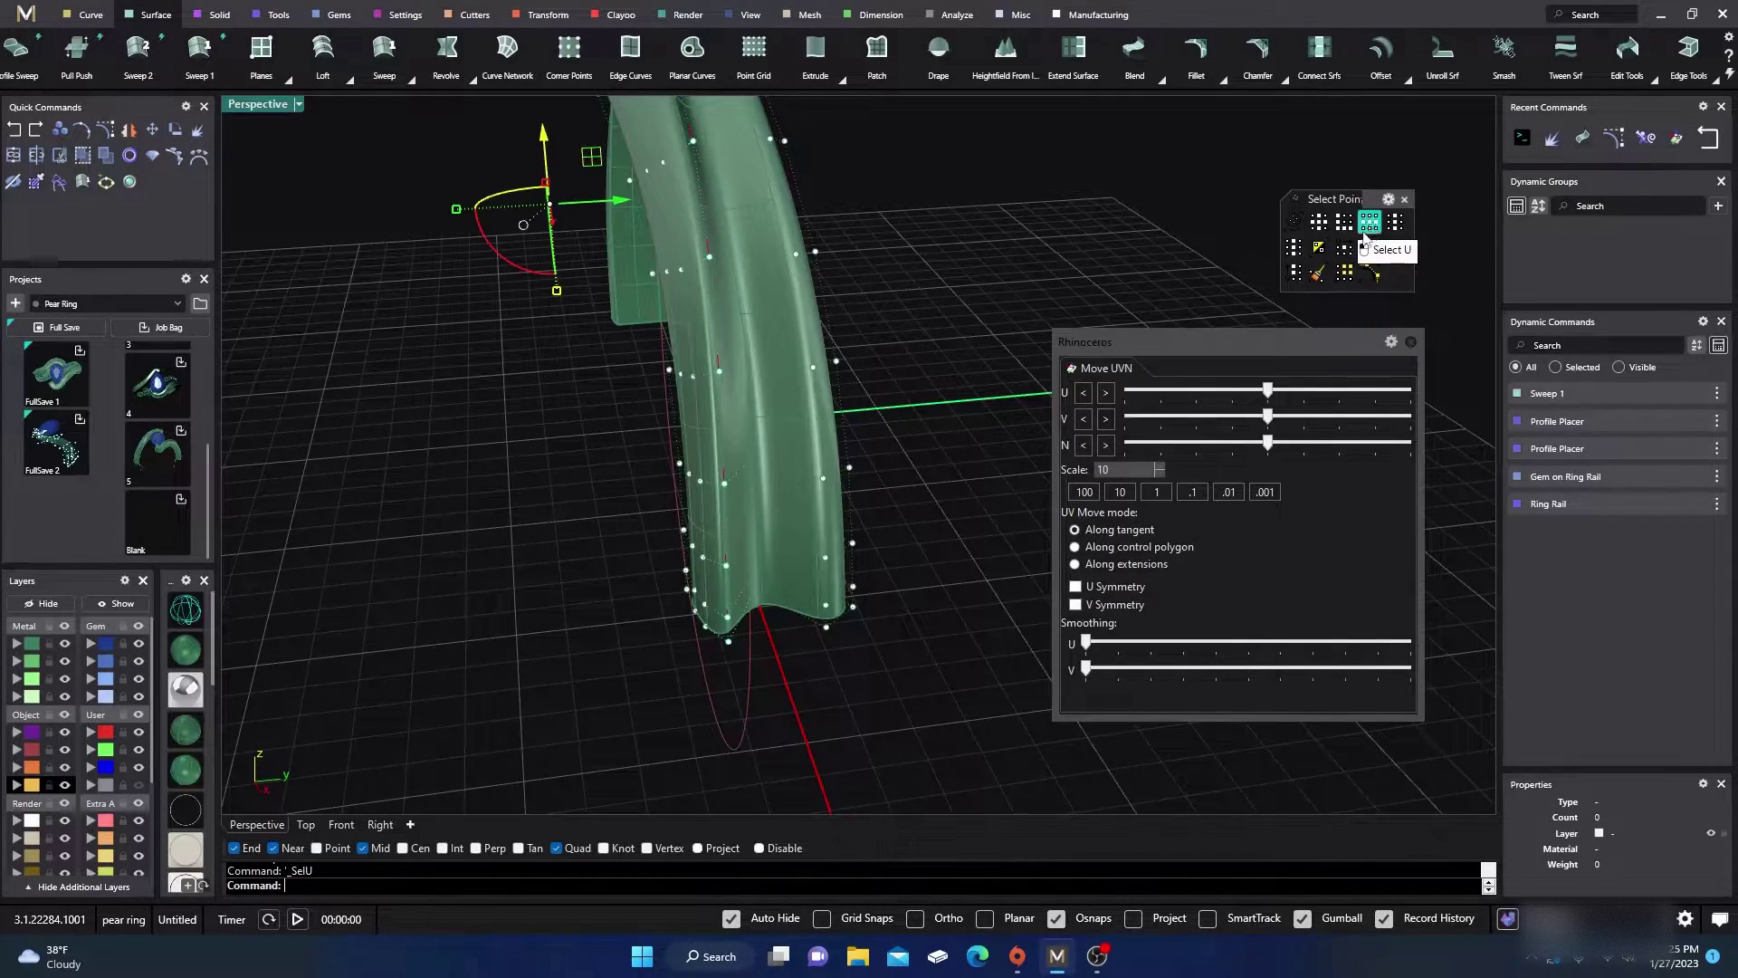
left_click_drag(1269, 444, 1260, 444)
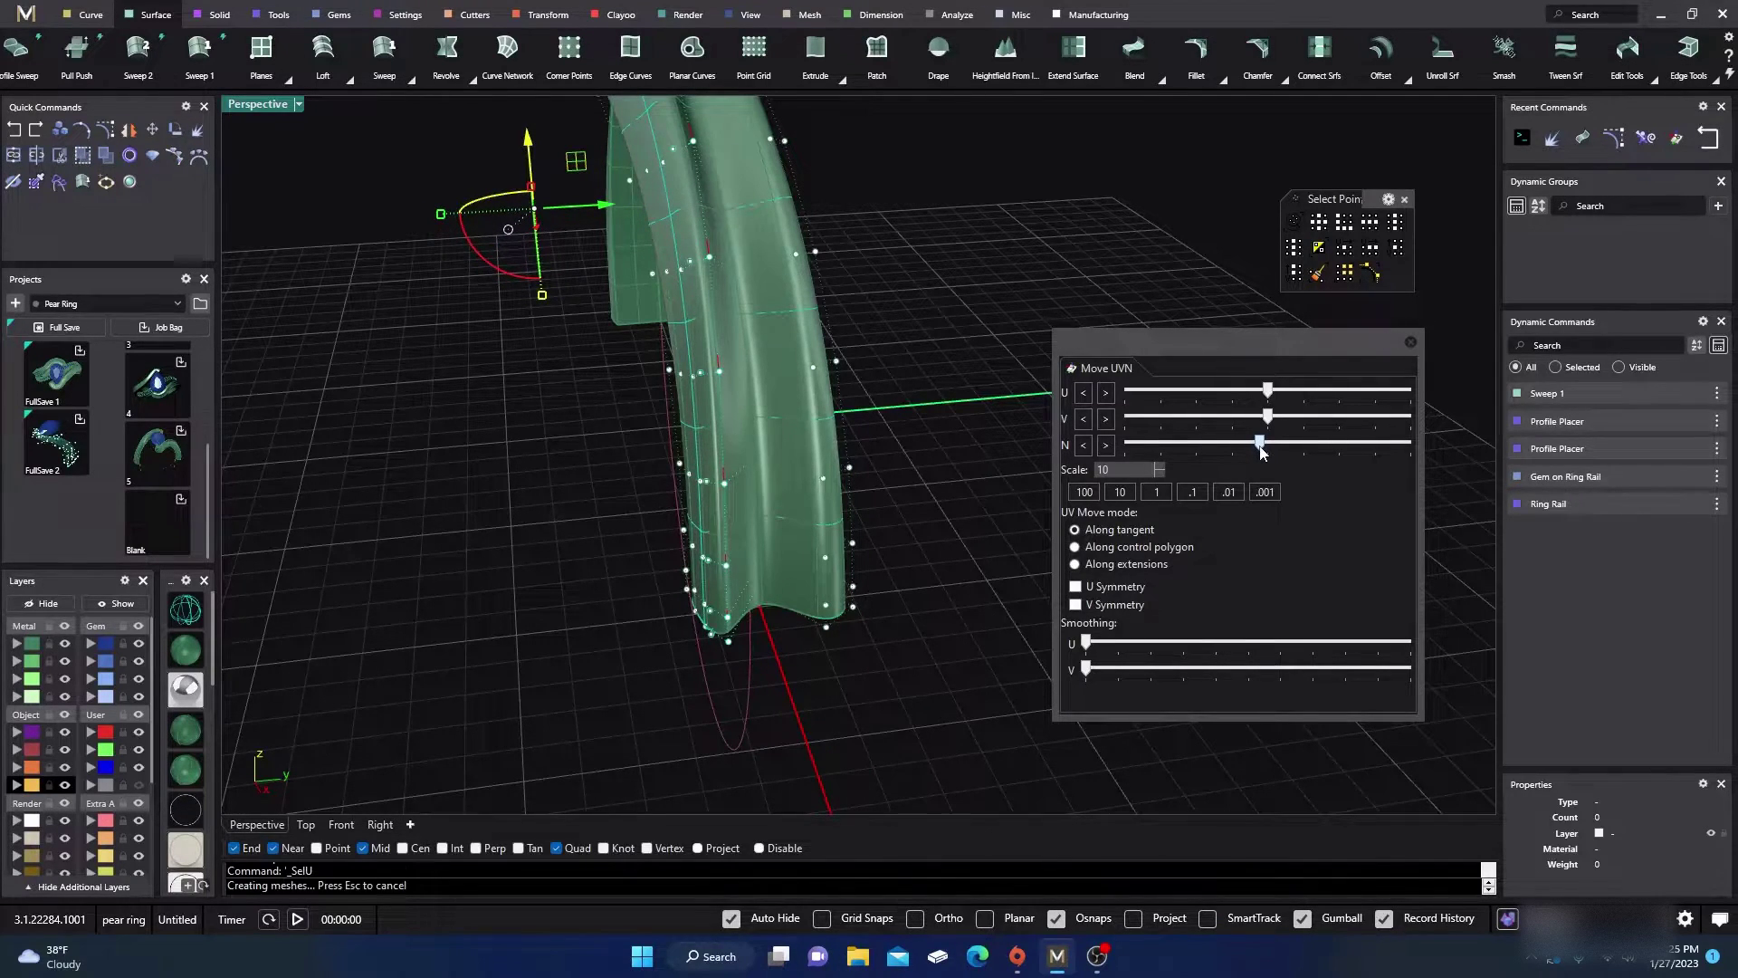
Step: Select two neighbouring control points at the shank's bottom corner, extend them to their U rows and push the rows outward along N
left_click(620, 612)
scroll(634, 619, "down", 6)
right_click_drag(644, 625, 688, 630)
scroll(713, 662, "up", 8)
left_click(707, 605)
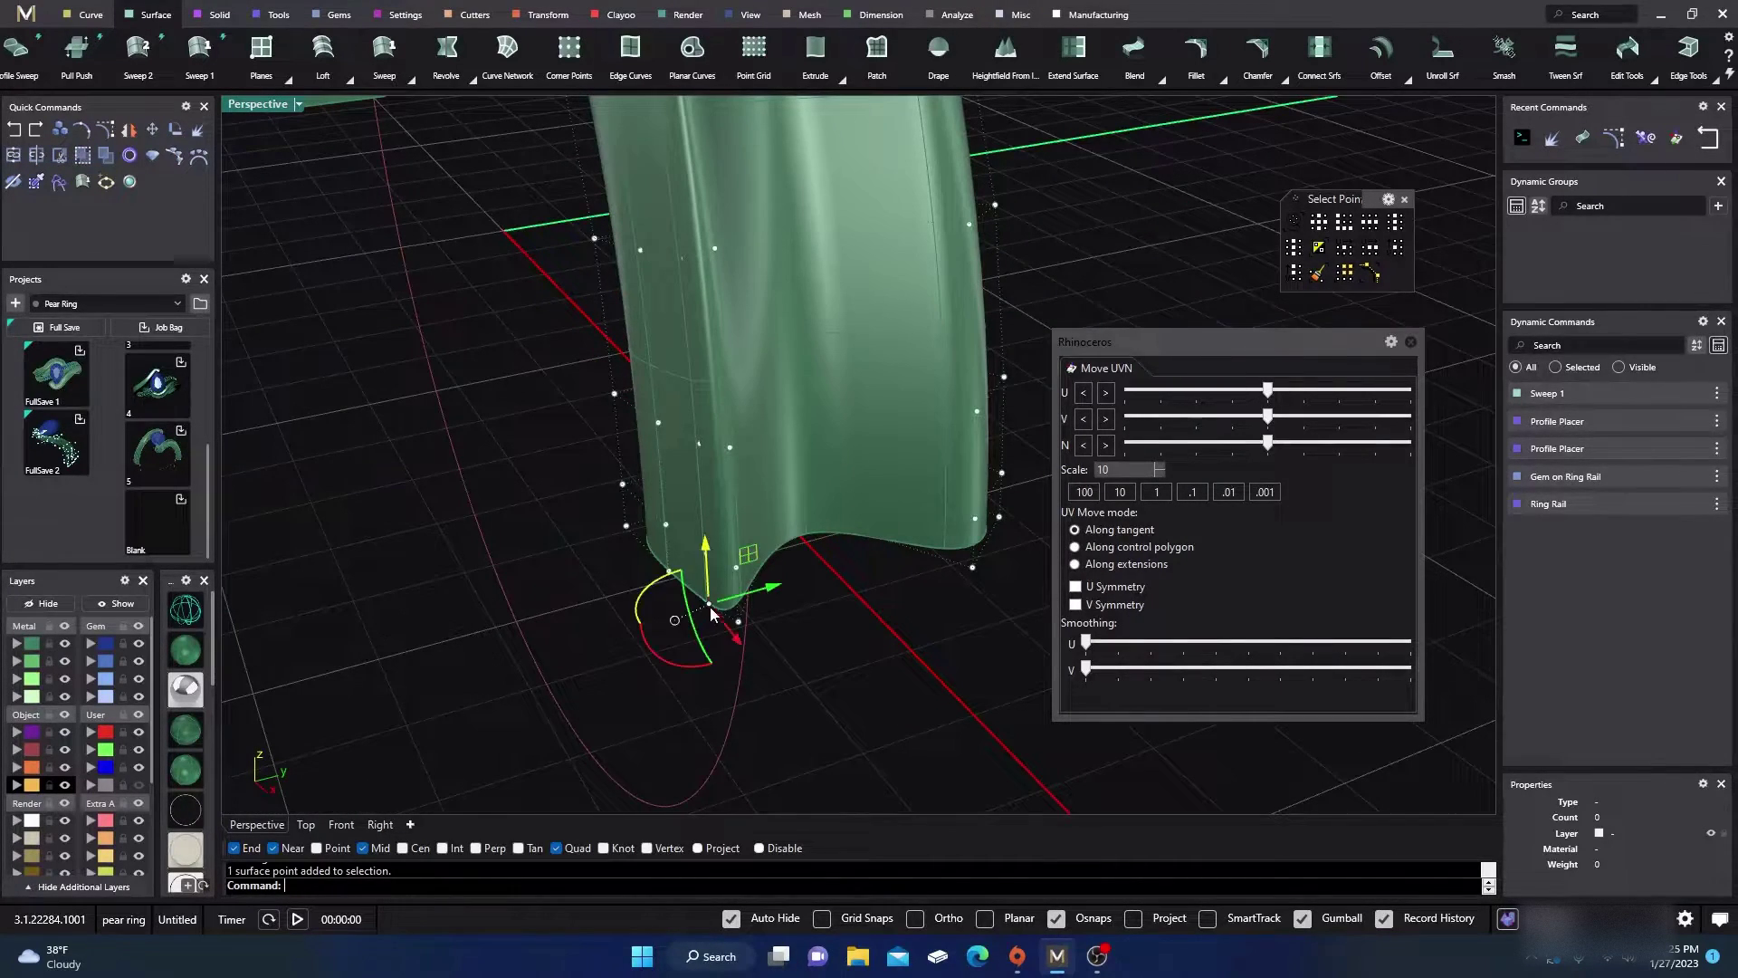
left_click(669, 577)
left_click(1369, 222)
left_click_drag(1269, 443, 1286, 450)
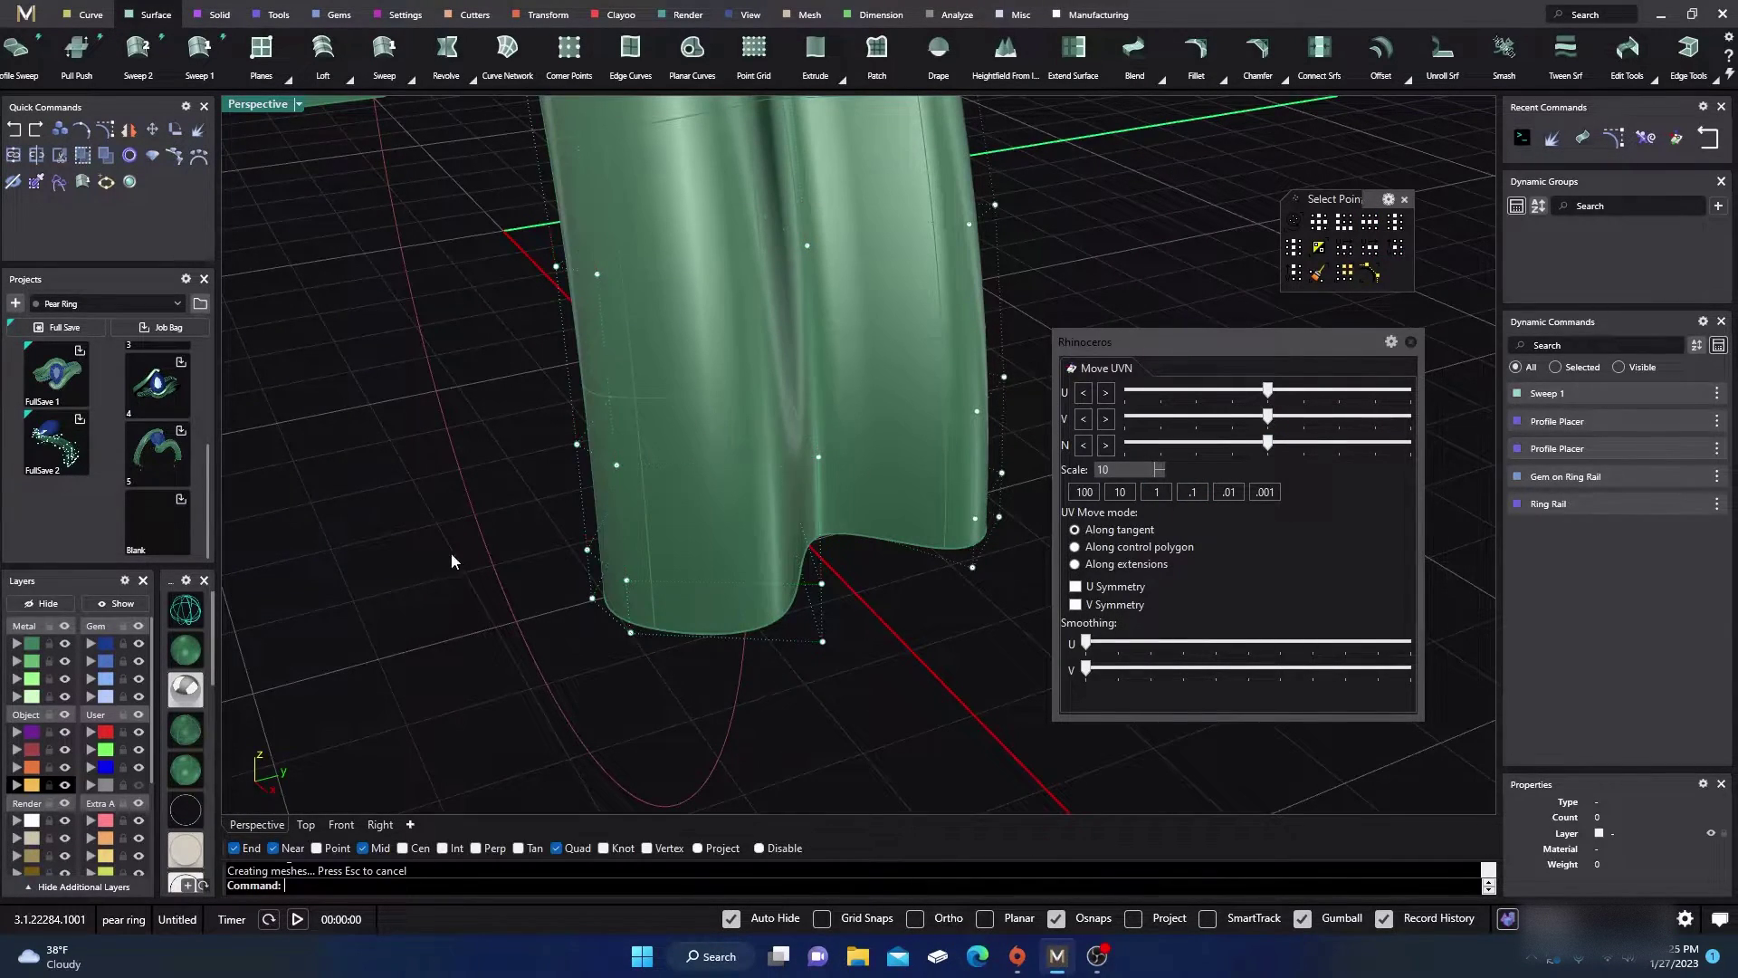
Step: Examine the split band's groove and widened side along its length from above, around to the gem
scroll(659, 560, "down", 12)
right_click_drag(655, 565, 728, 668)
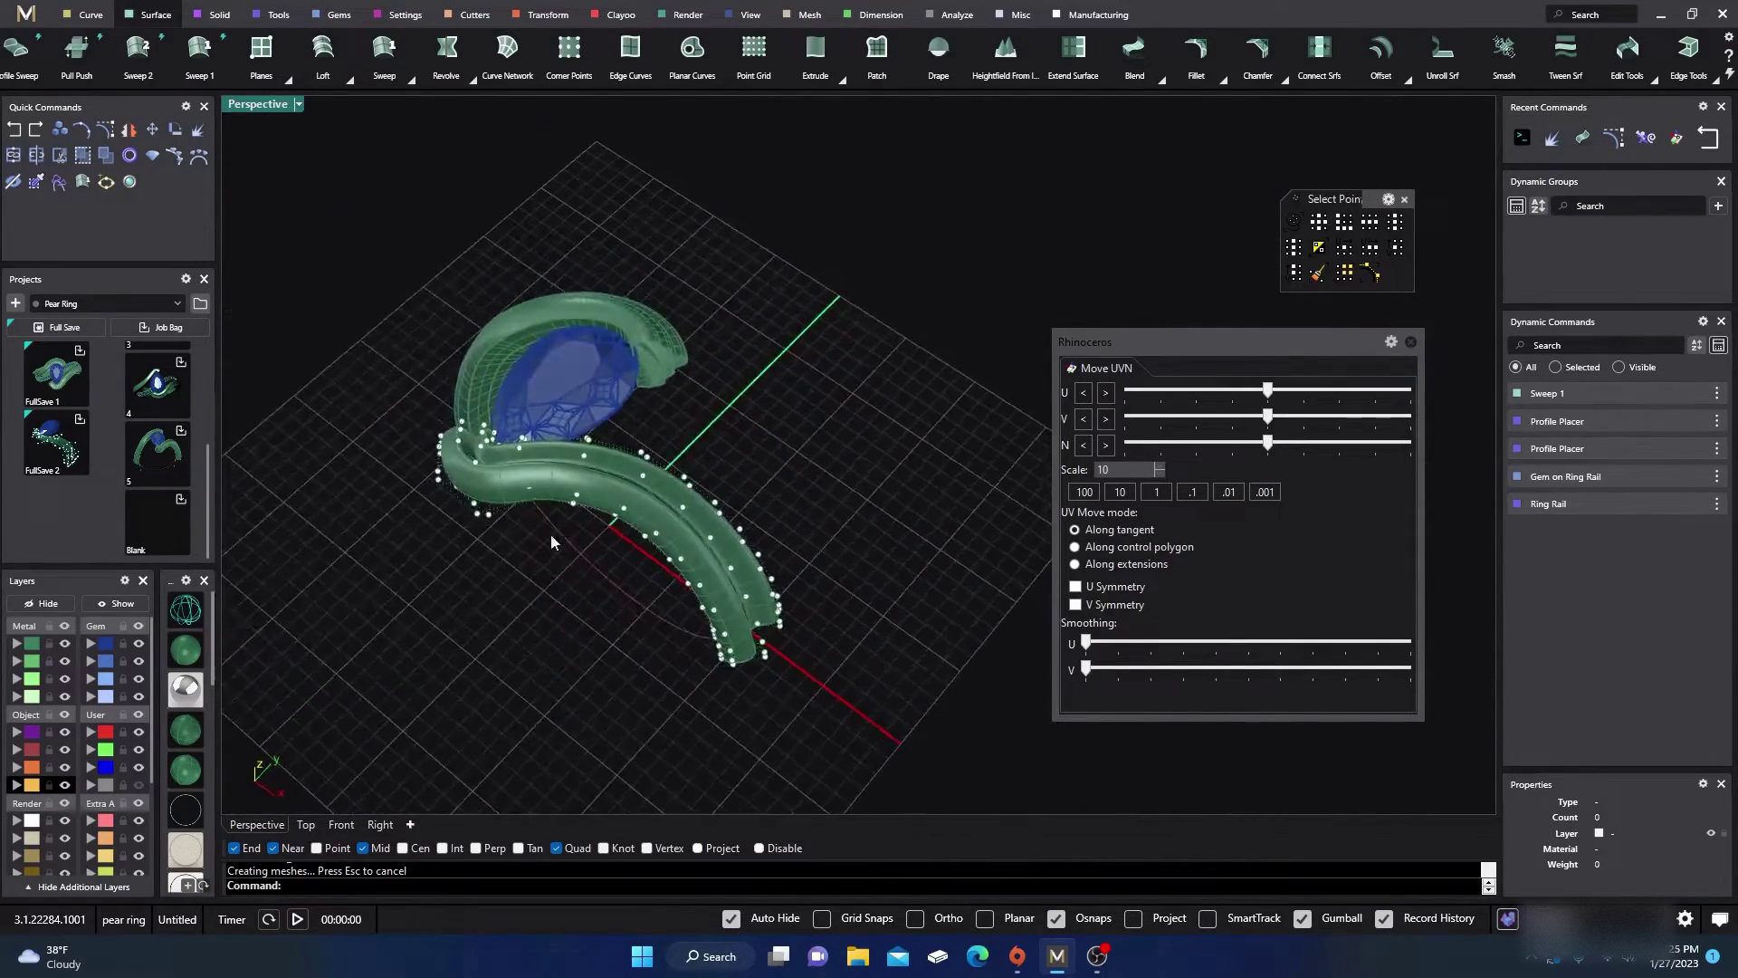
scroll(536, 473, "up", 7)
scroll(536, 472, "down", 2)
right_click_drag(536, 473, 581, 516)
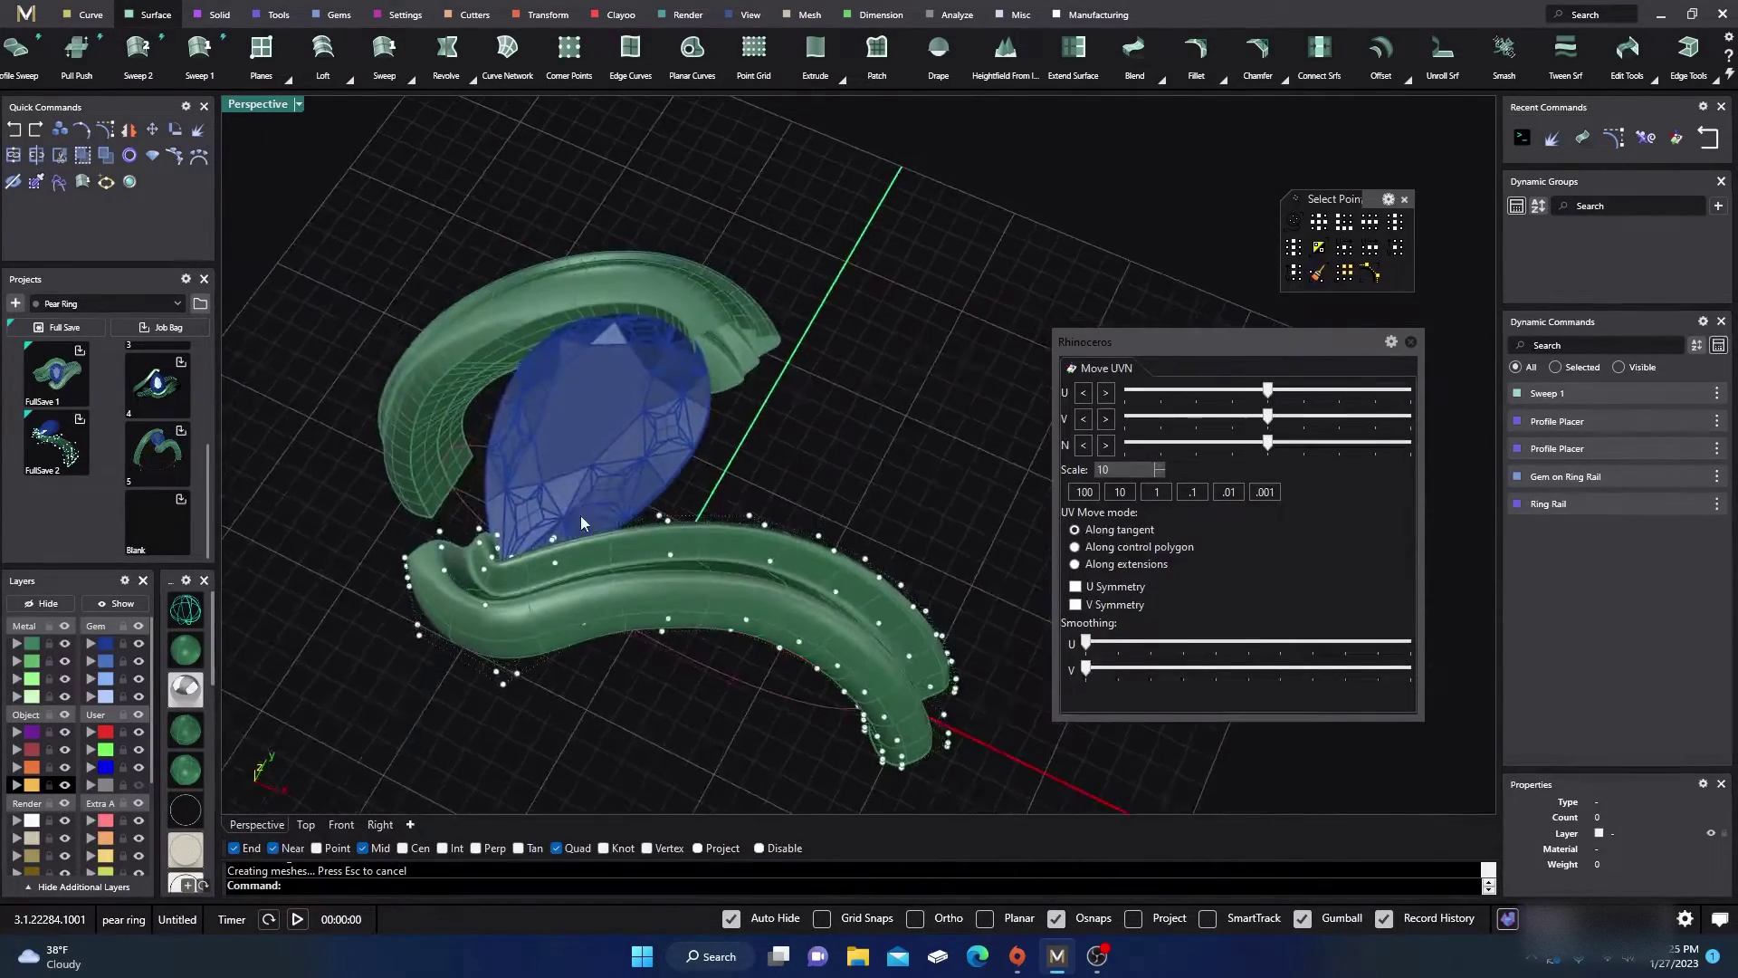
scroll(583, 521, "down", 6)
scroll(603, 629, "up", 6)
Step: Select the U row through the corner control point at the shank's bottom end and pull it inward in the negative N direction
right_click_drag(603, 628, 630, 519)
scroll(724, 630, "up", 3)
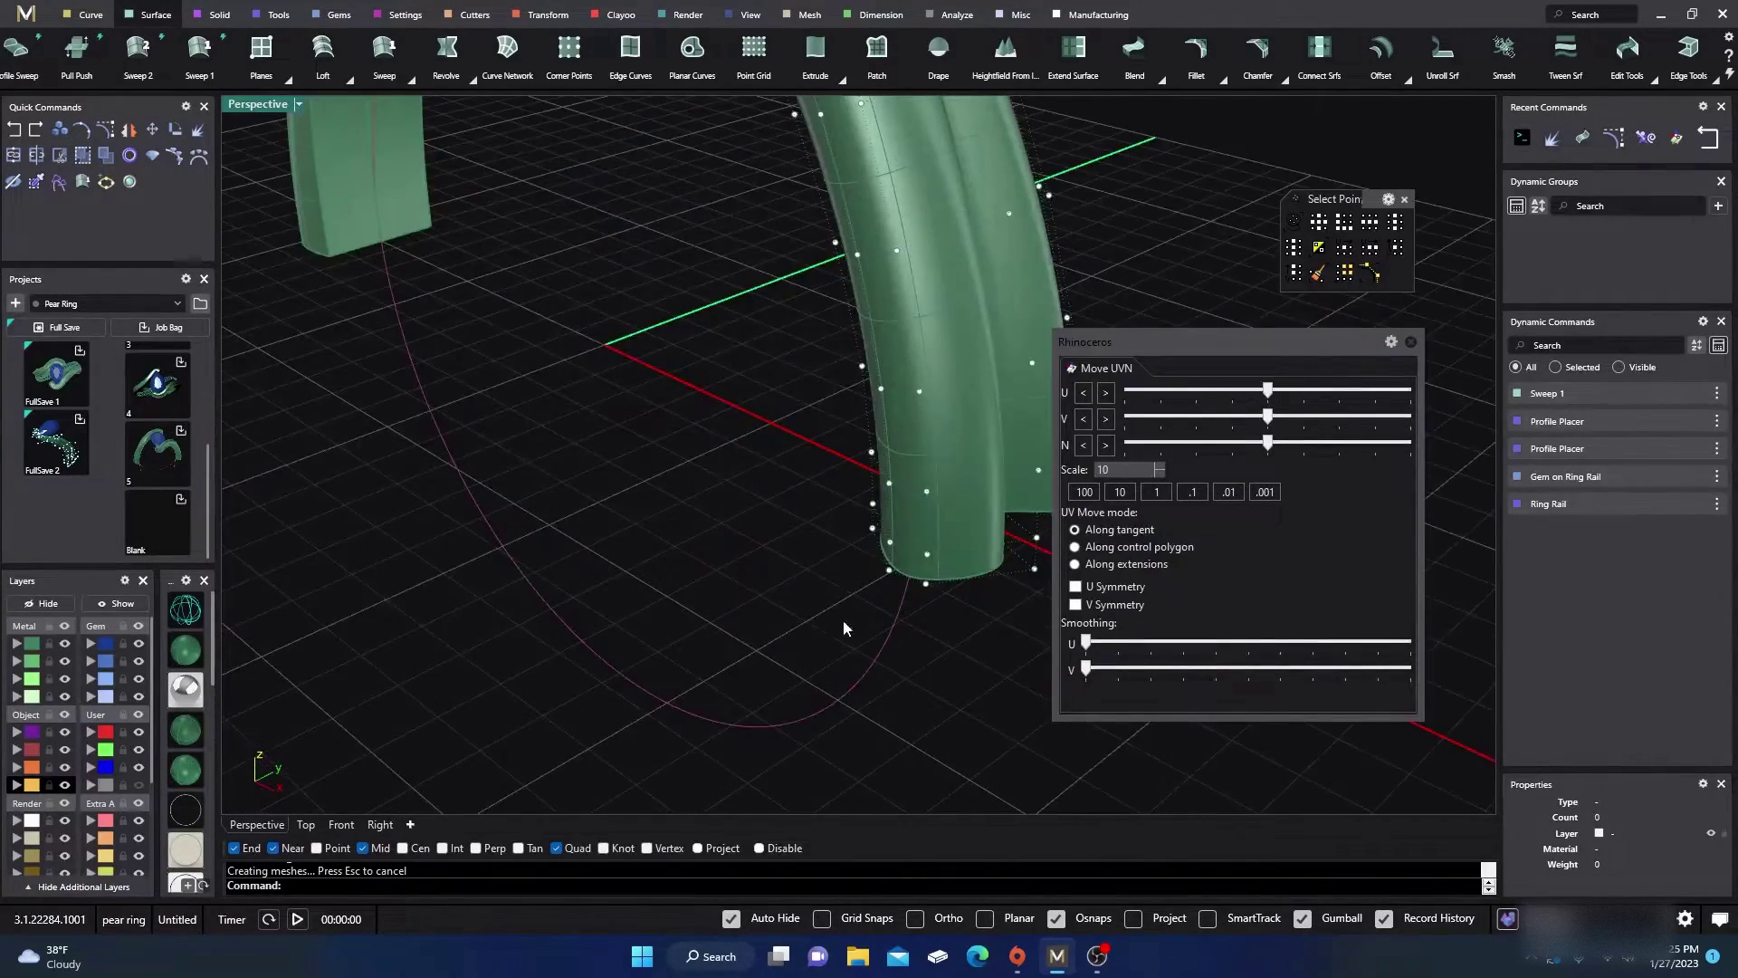
left_click(890, 572)
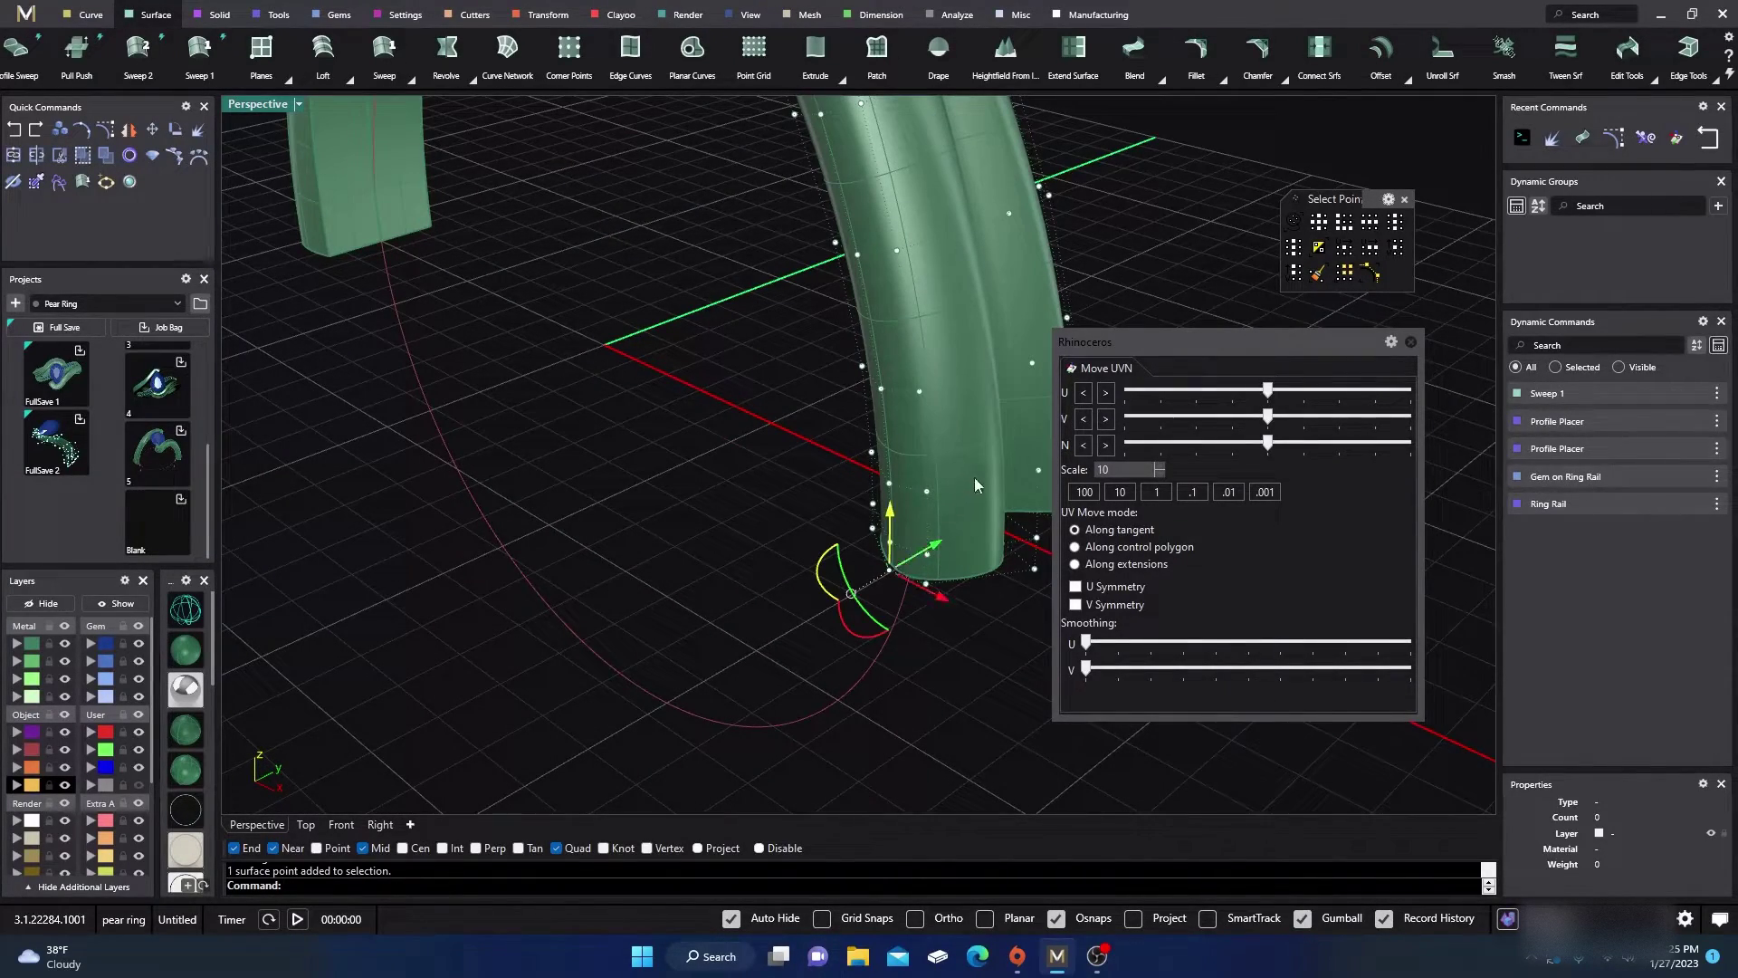
left_click(1369, 222)
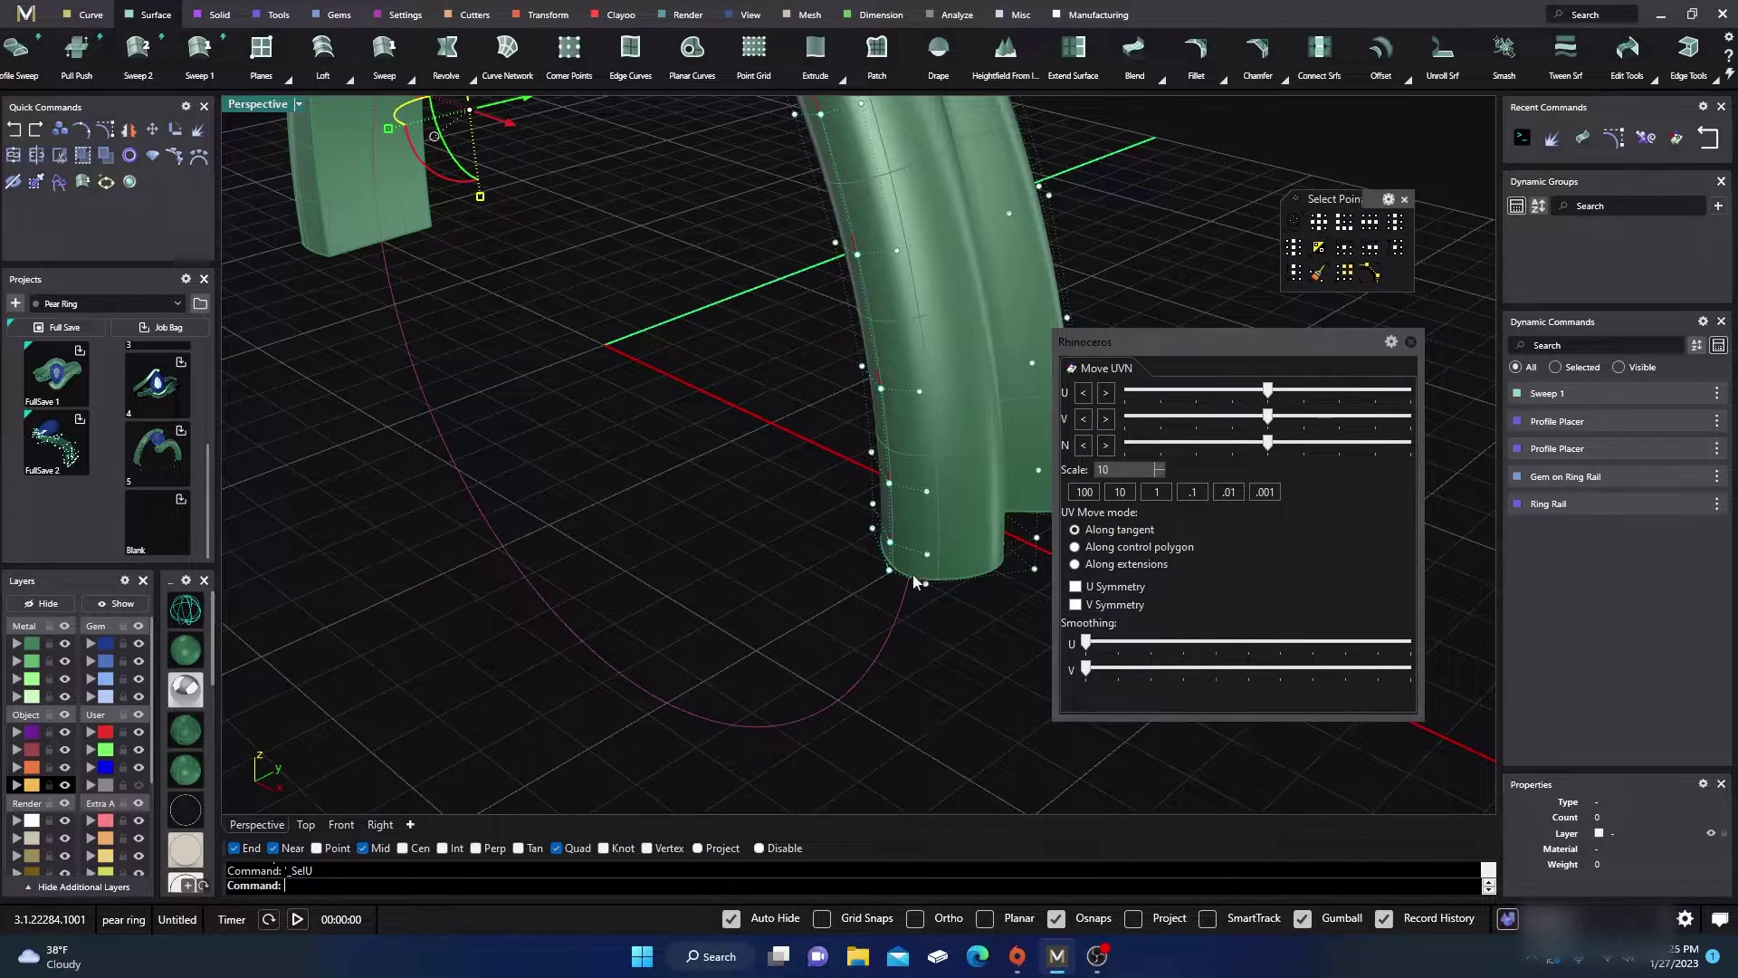
left_click_drag(1269, 448, 1256, 455)
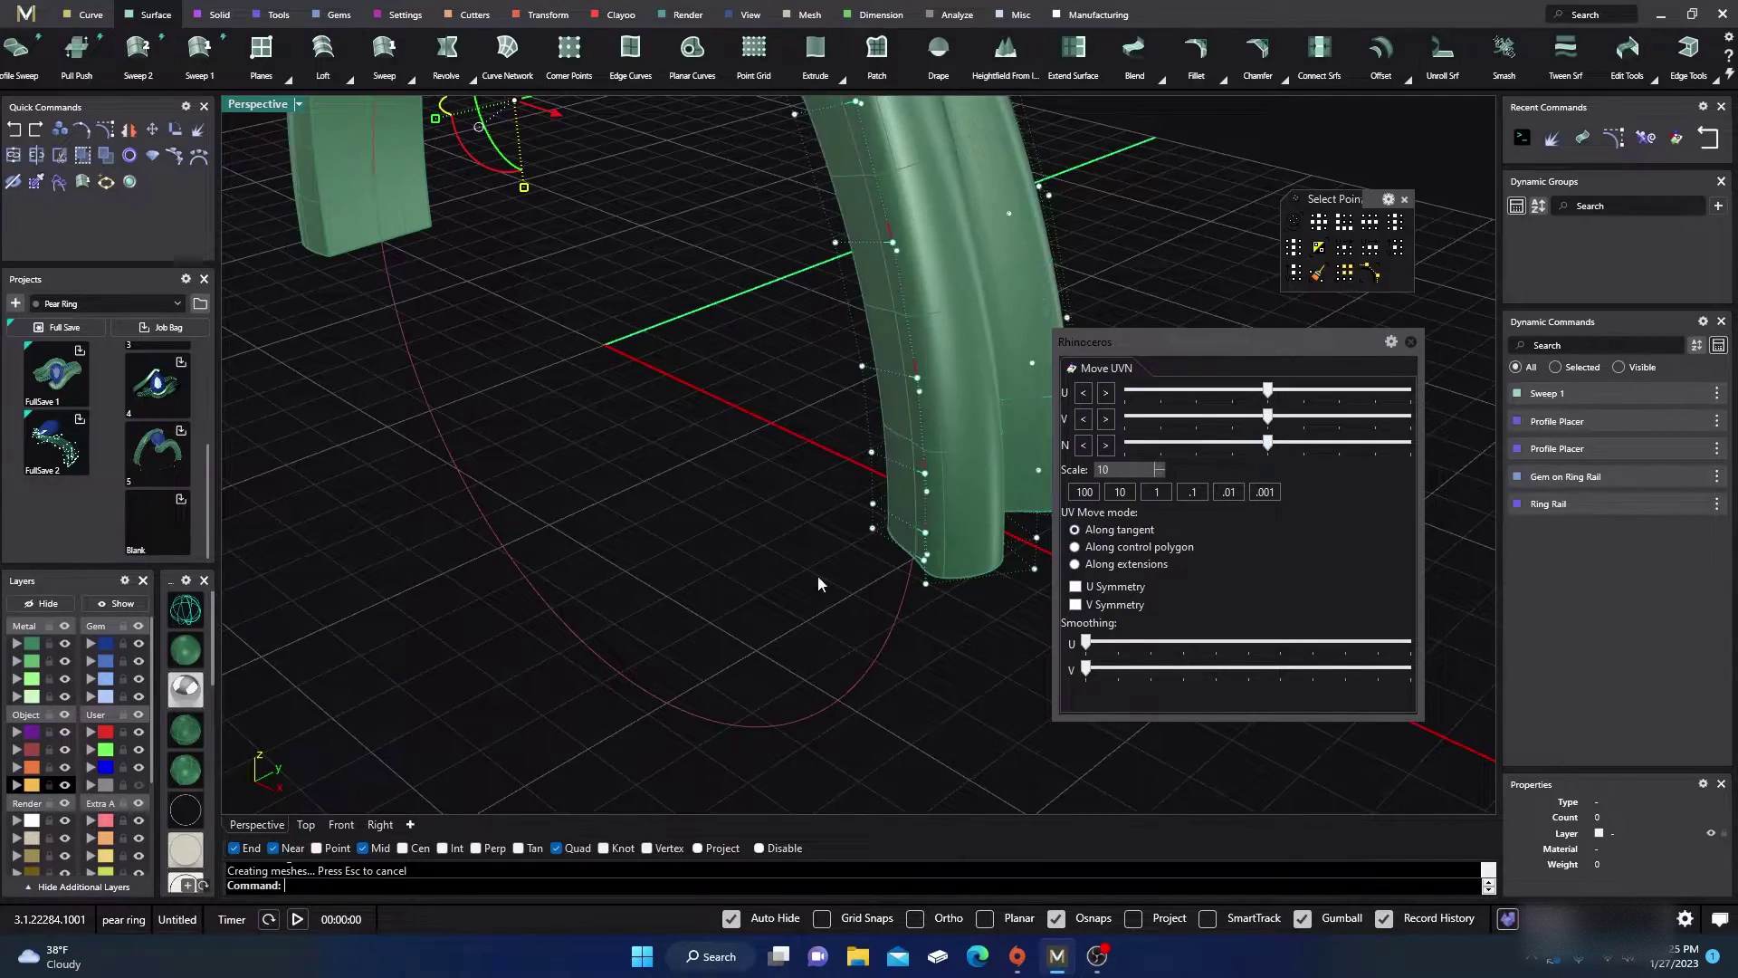
Step: Select the V row of control points across the lower band's end beside the gem's tip and shift it slightly in the horizontal plane
scroll(731, 574, "down", 5)
right_click_drag(754, 581, 593, 573)
scroll(592, 574, "up", 7)
right_click_drag(703, 614, 632, 648)
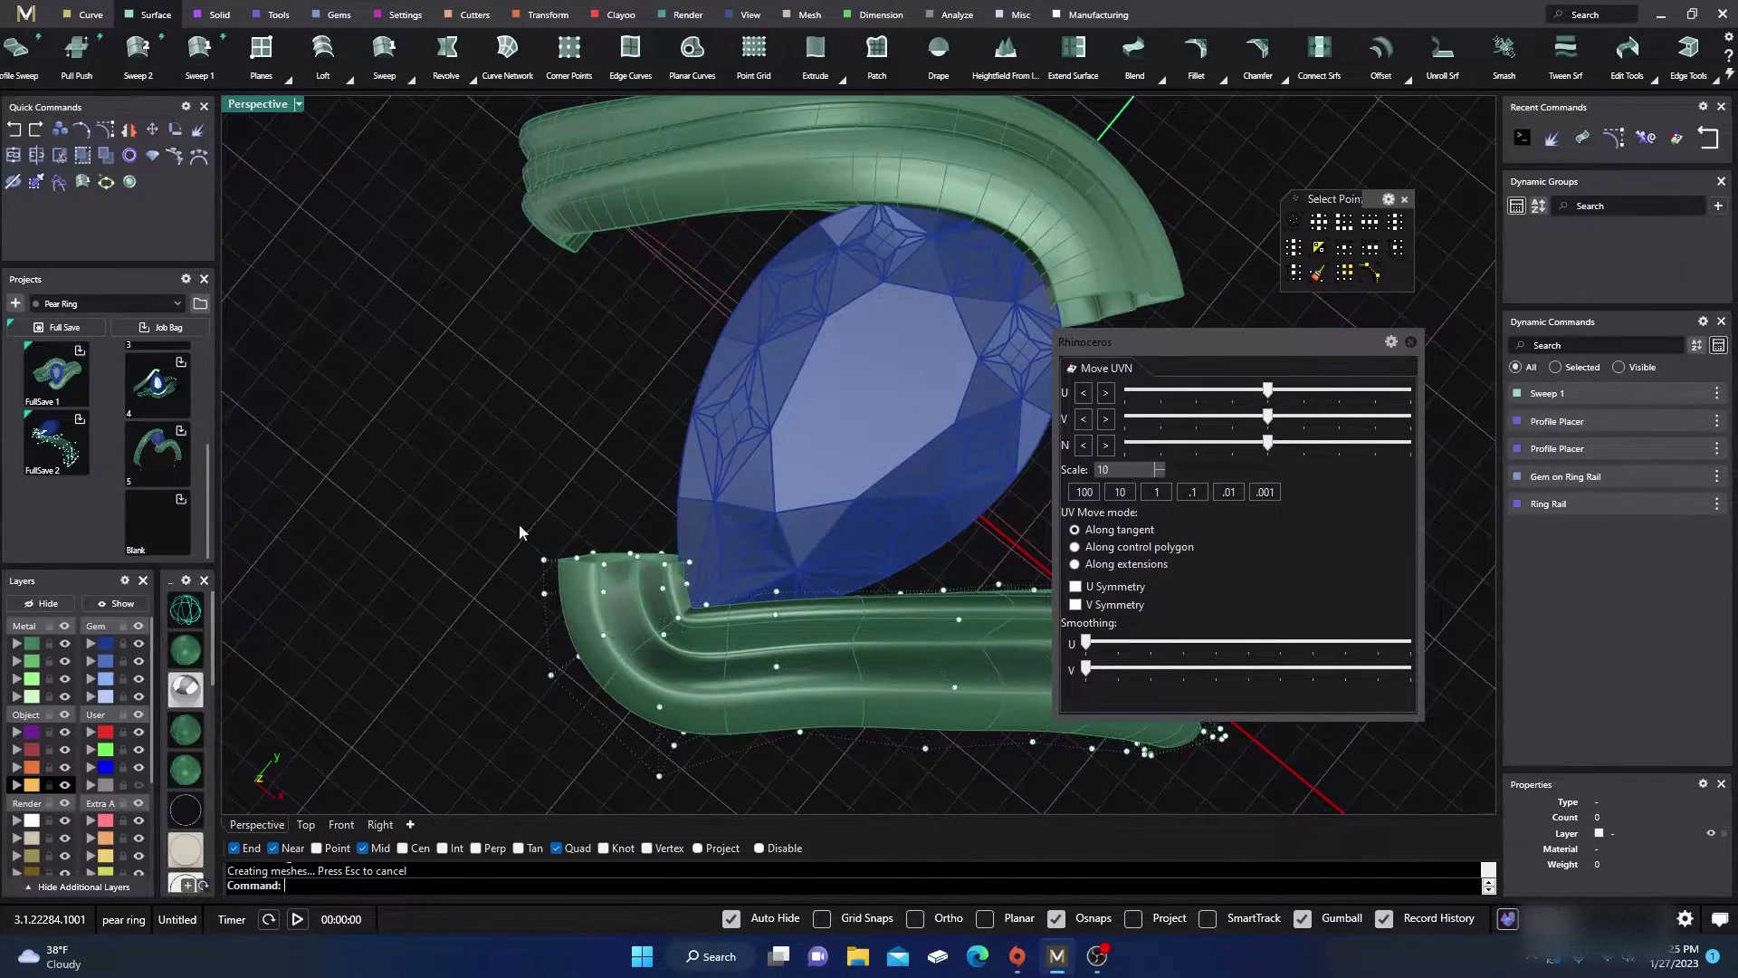
left_click_drag(510, 525, 707, 584)
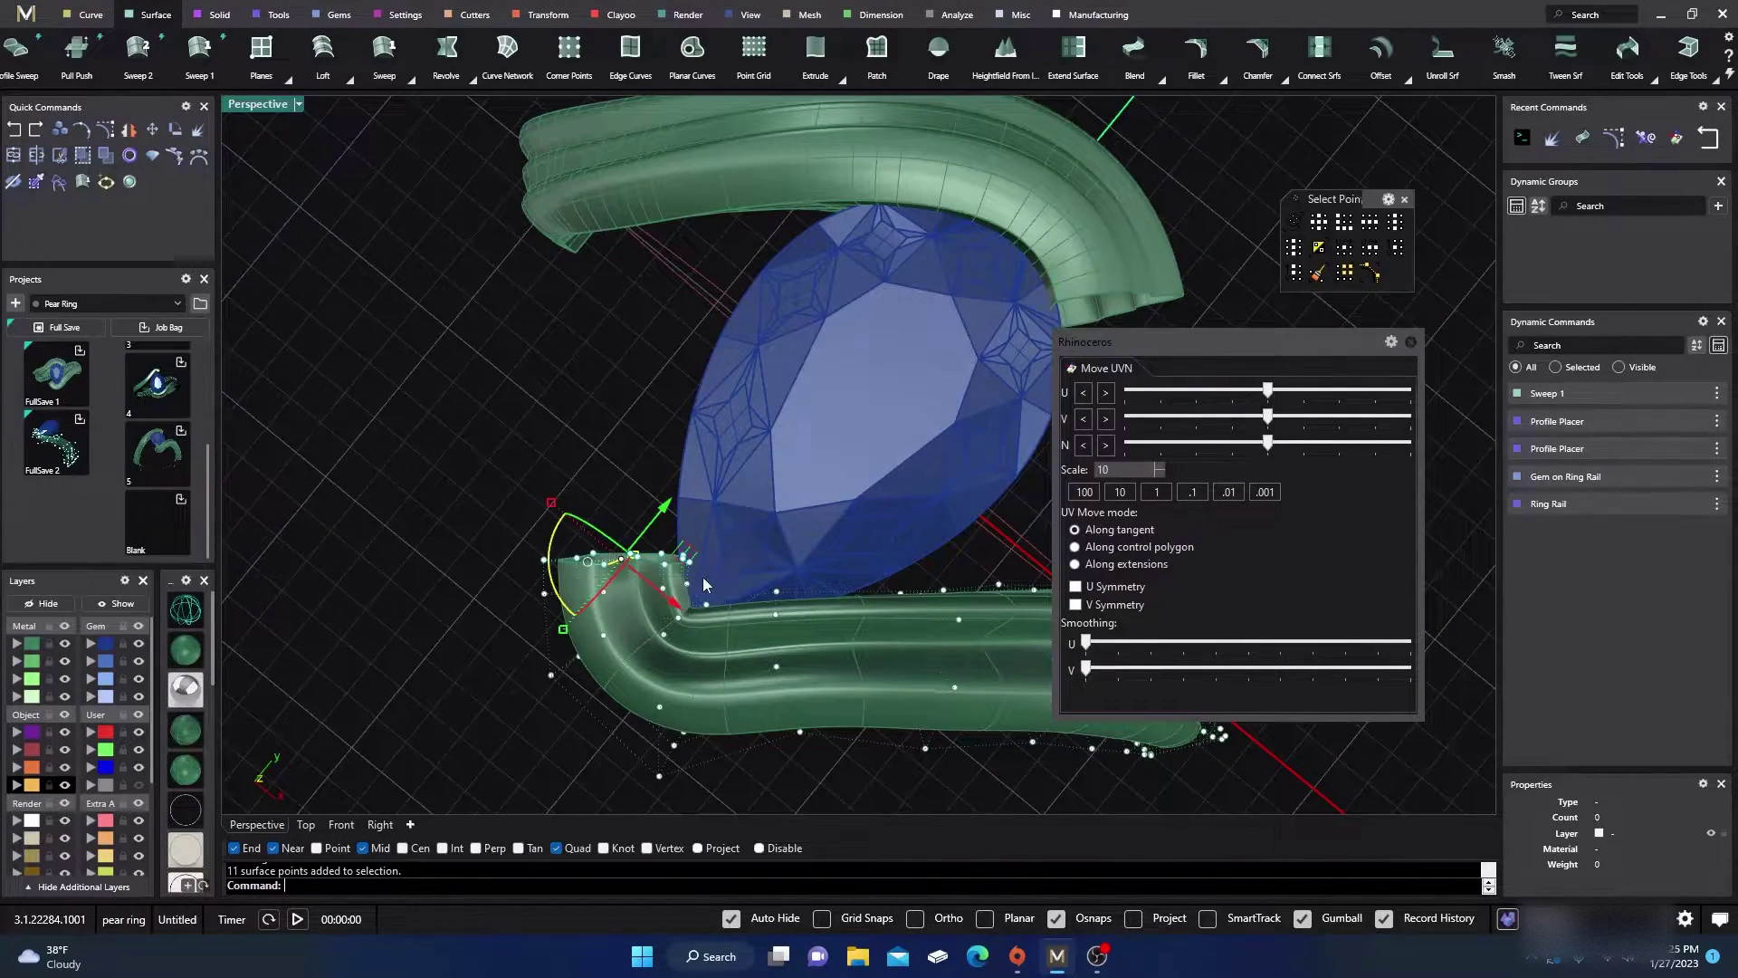
left_click(541, 489)
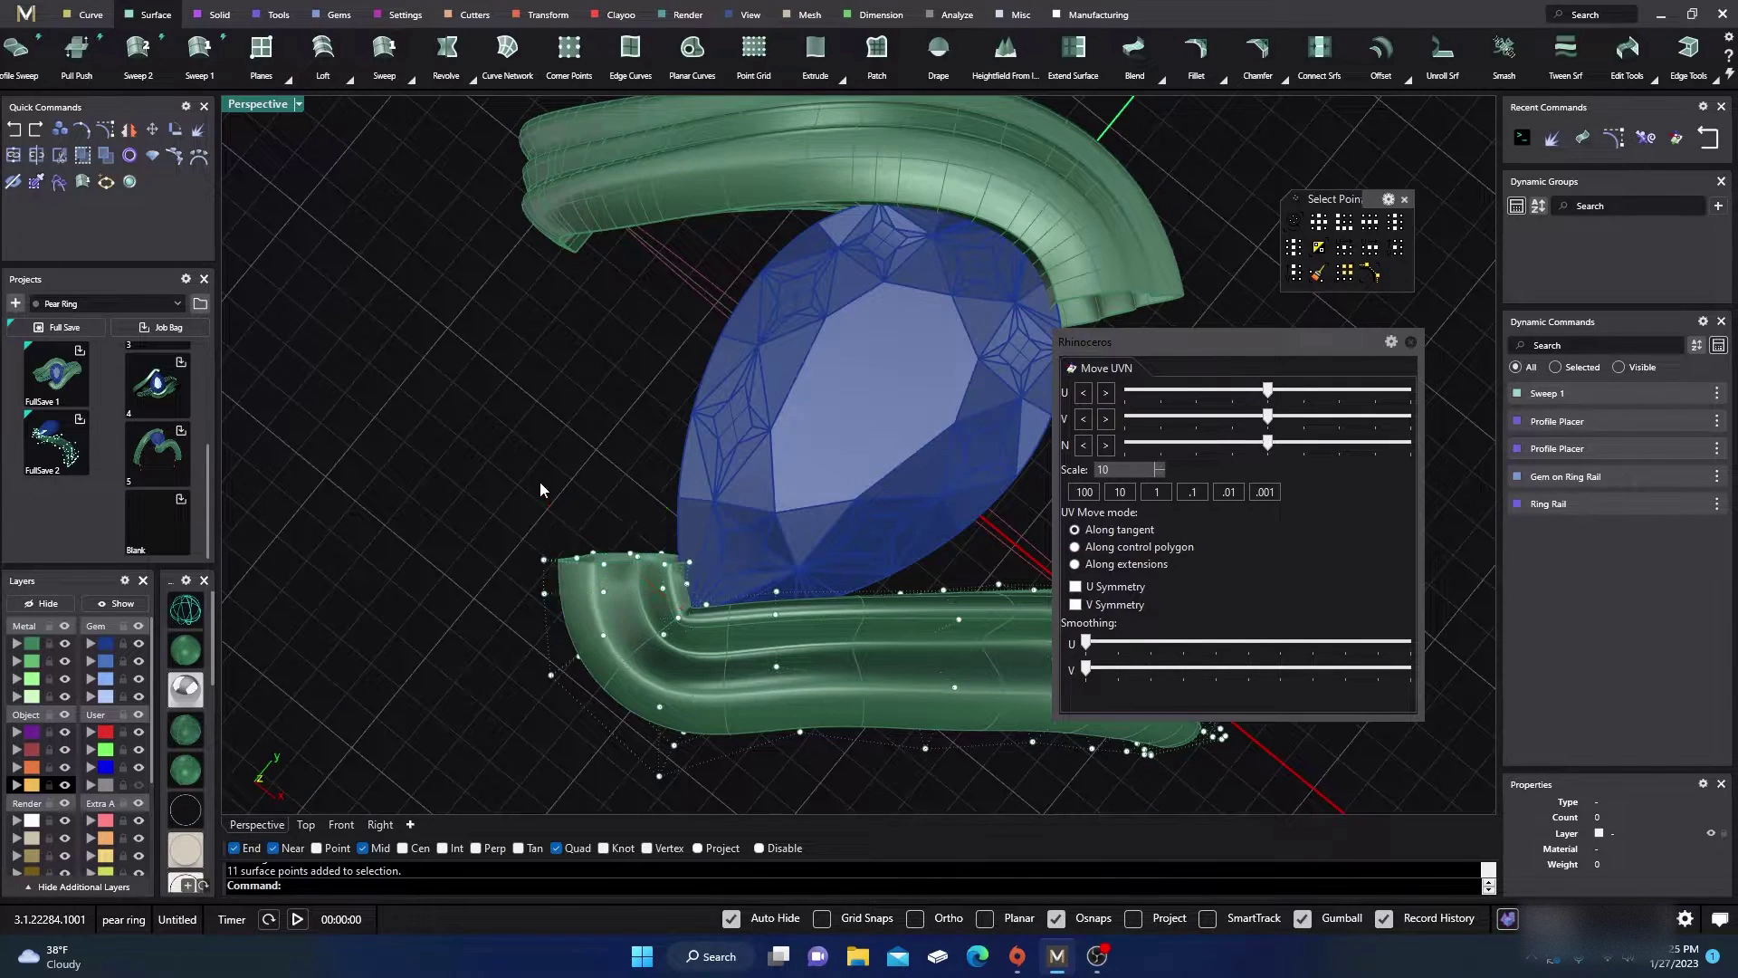
left_click(604, 566)
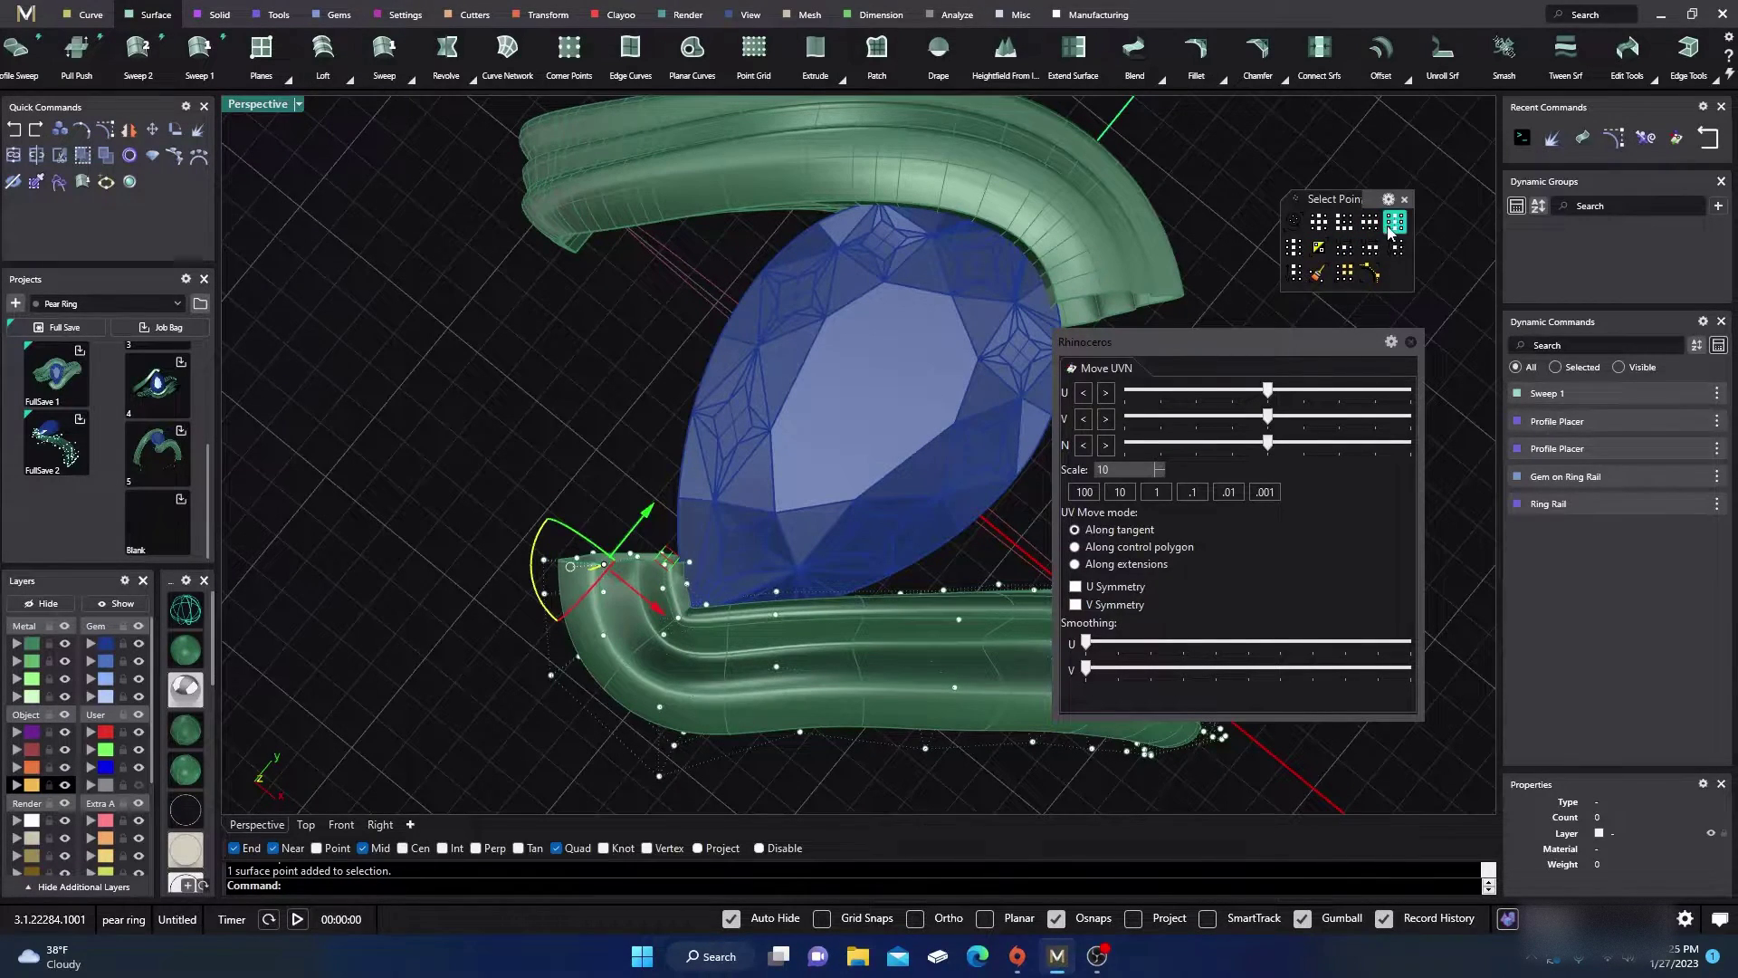
left_click(1316, 250)
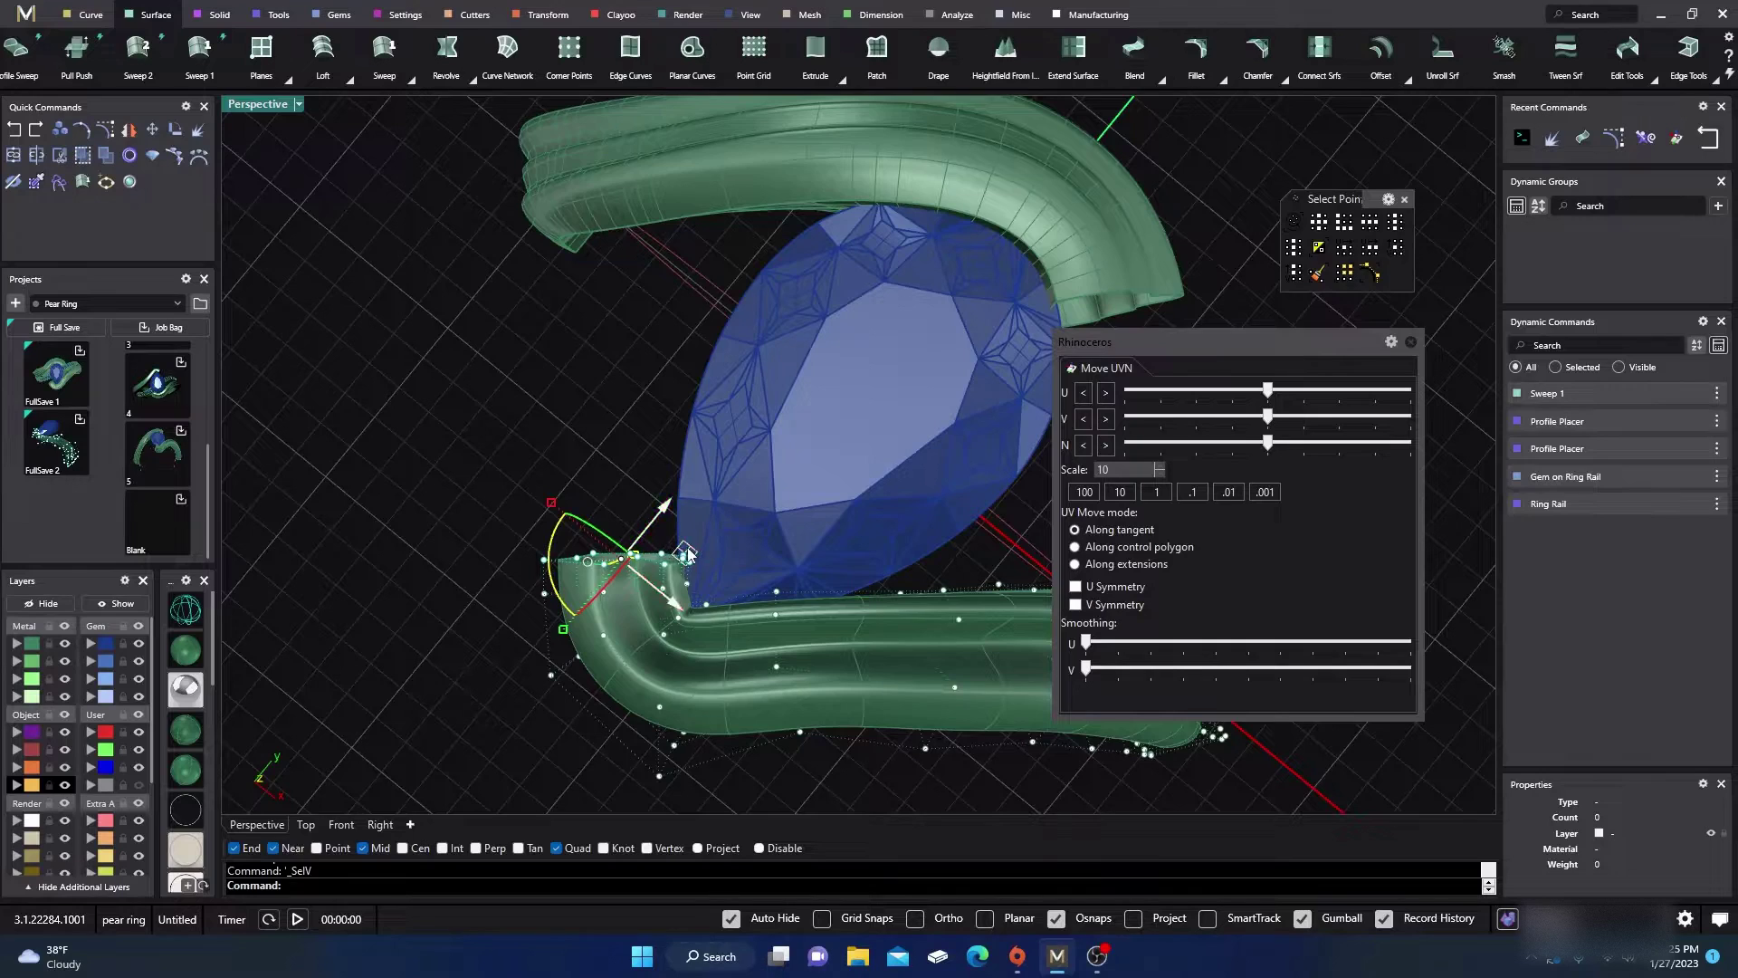
mouse_move(688, 554)
left_mouse_down()
mouse_move(658, 553)
mouse_move(702, 540)
left_mouse_up()
left_click(596, 432)
Step: Inspect the reshaped lower band from above and from the side, and turn off its control points
right_click_drag(597, 438, 644, 465)
scroll(536, 578, "down", 5)
right_click_drag(541, 638, 733, 586)
scroll(774, 616, "down", 4)
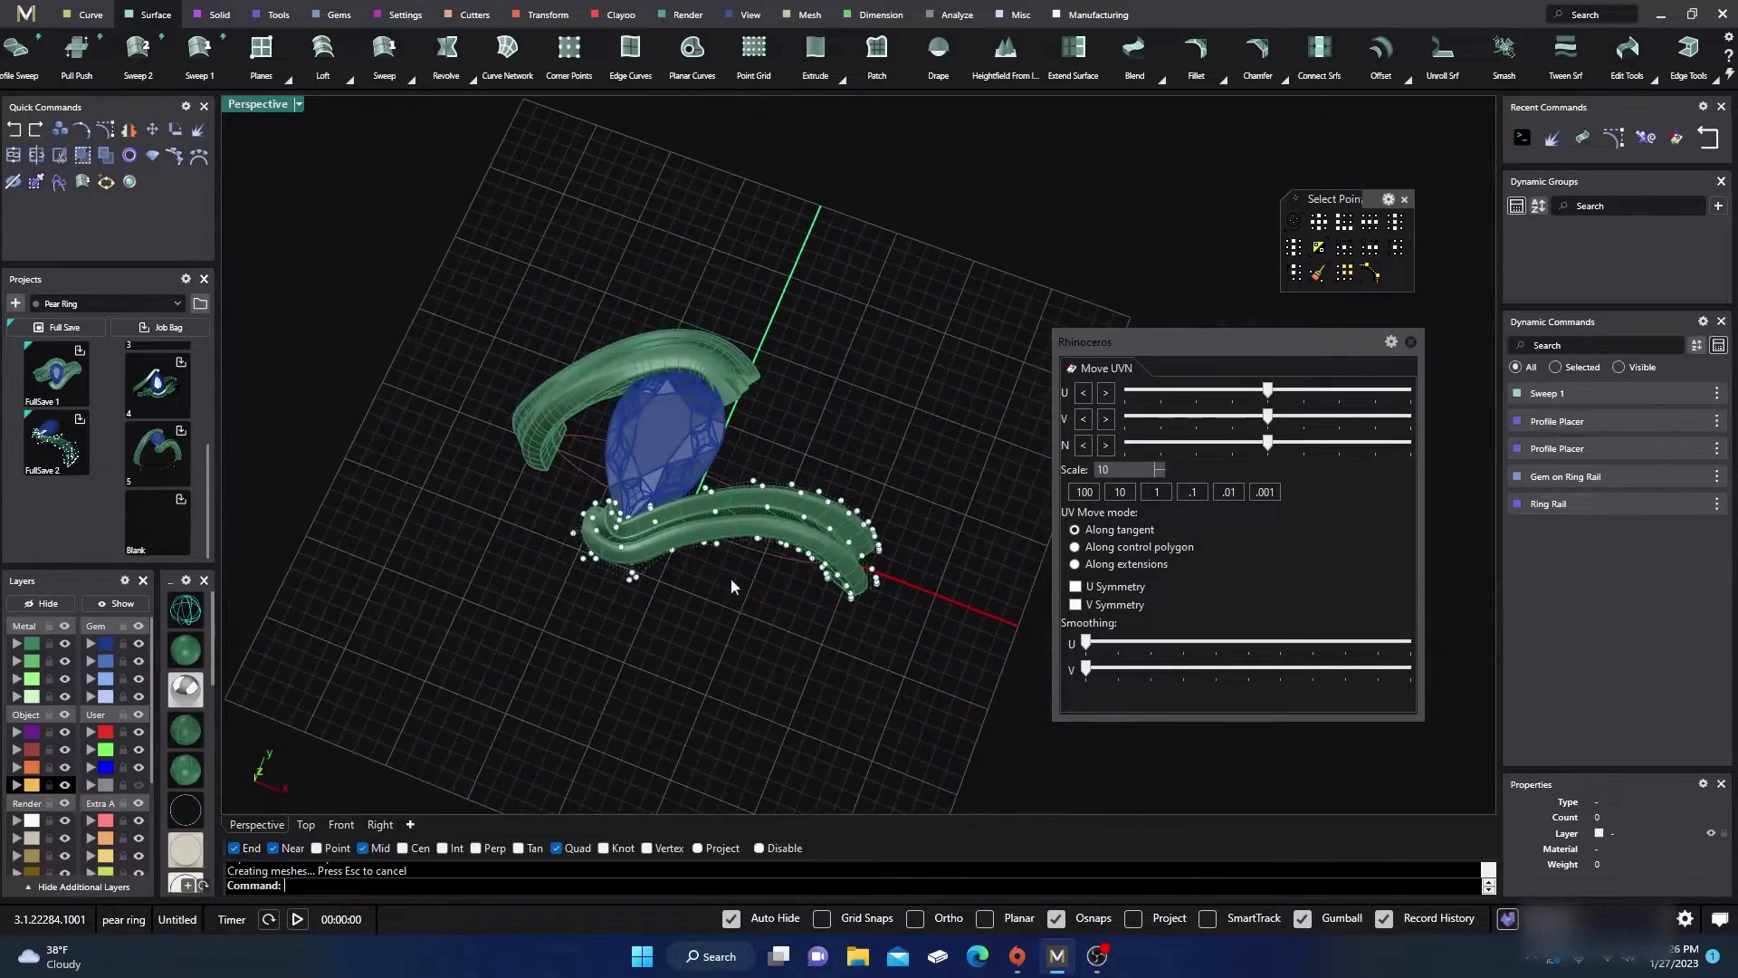
scroll(755, 504, "up", 6)
right_click_drag(741, 659, 714, 552)
scroll(800, 573, "down", 3)
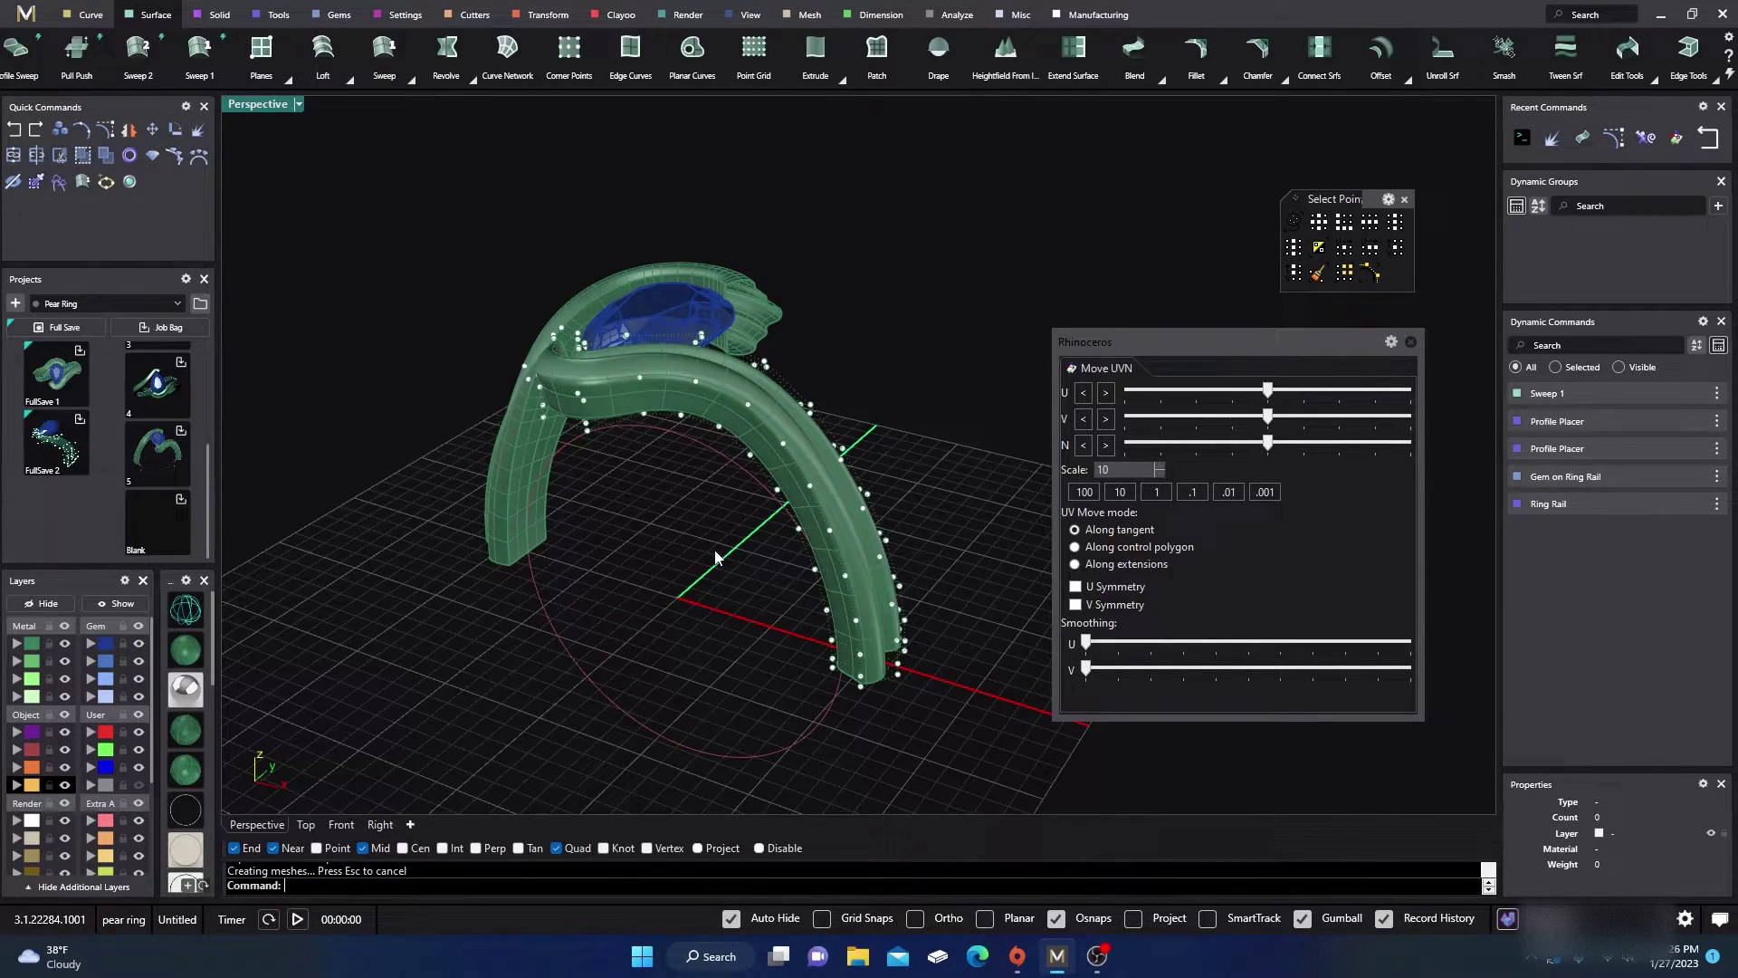
key("Escape")
Step: Move the Move UVN and Select Points windows aside to clear the viewport around the ring
right_click_drag(653, 622, 821, 650)
scroll(633, 587, "down", 7)
right_click_drag(638, 591, 823, 579)
scroll(882, 516, "up", 9)
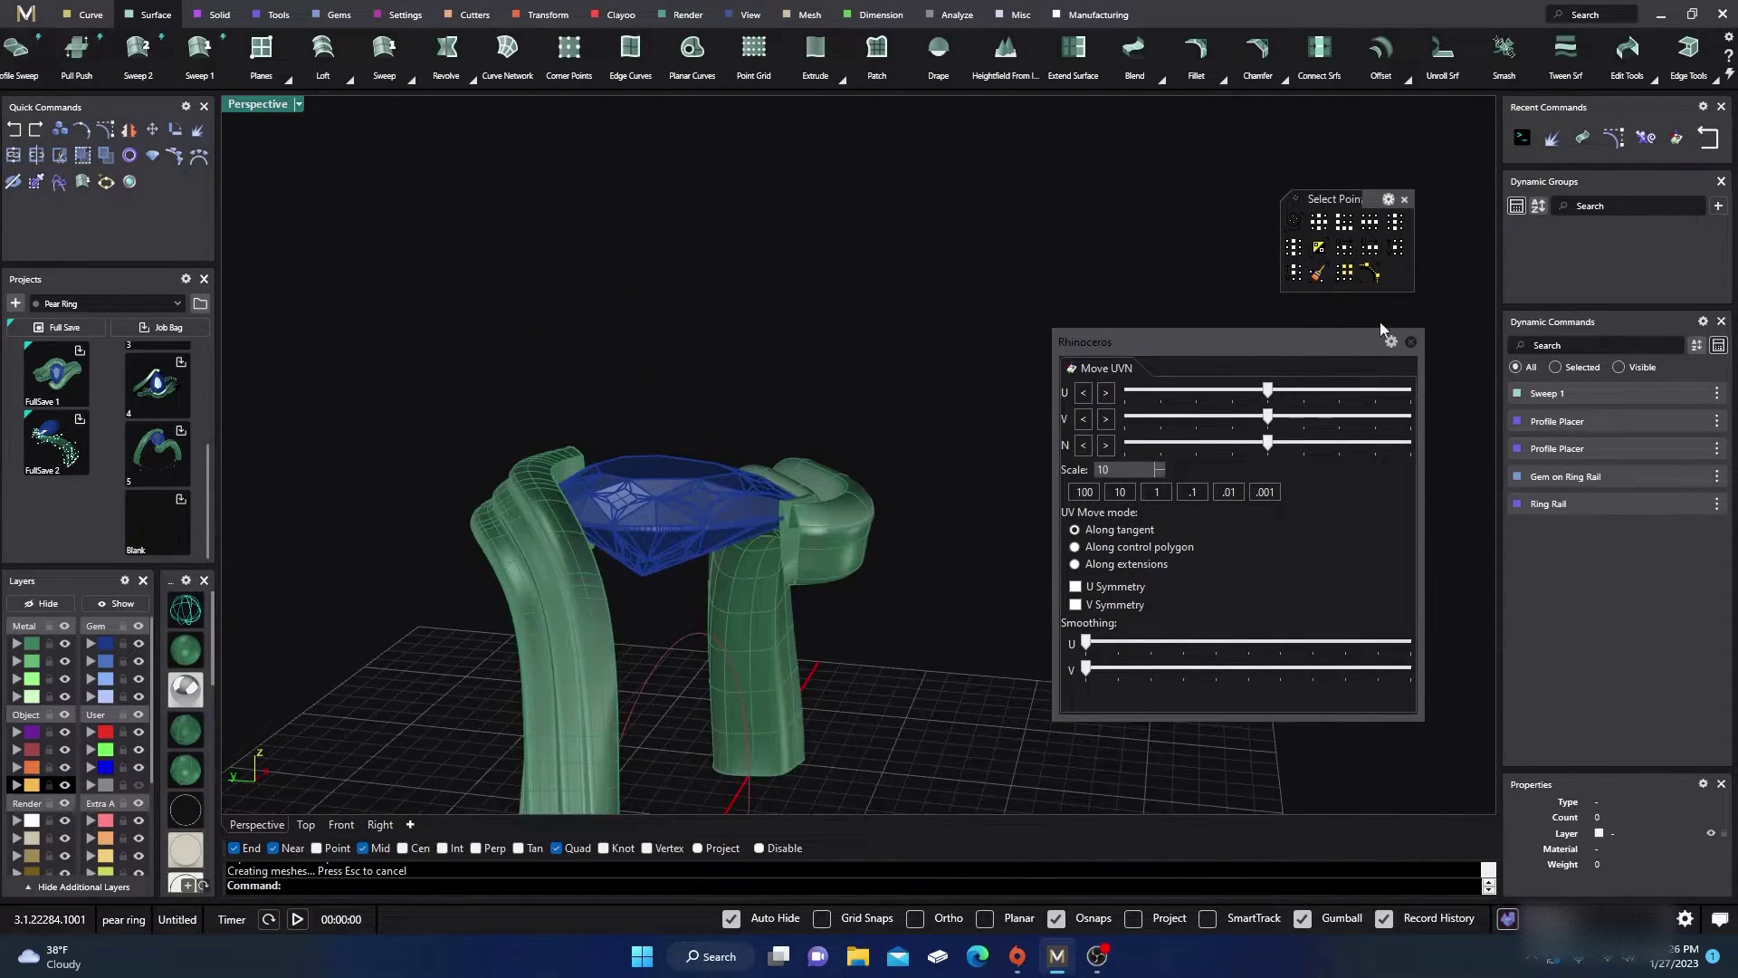
left_click_drag(1331, 345, 1641, 352)
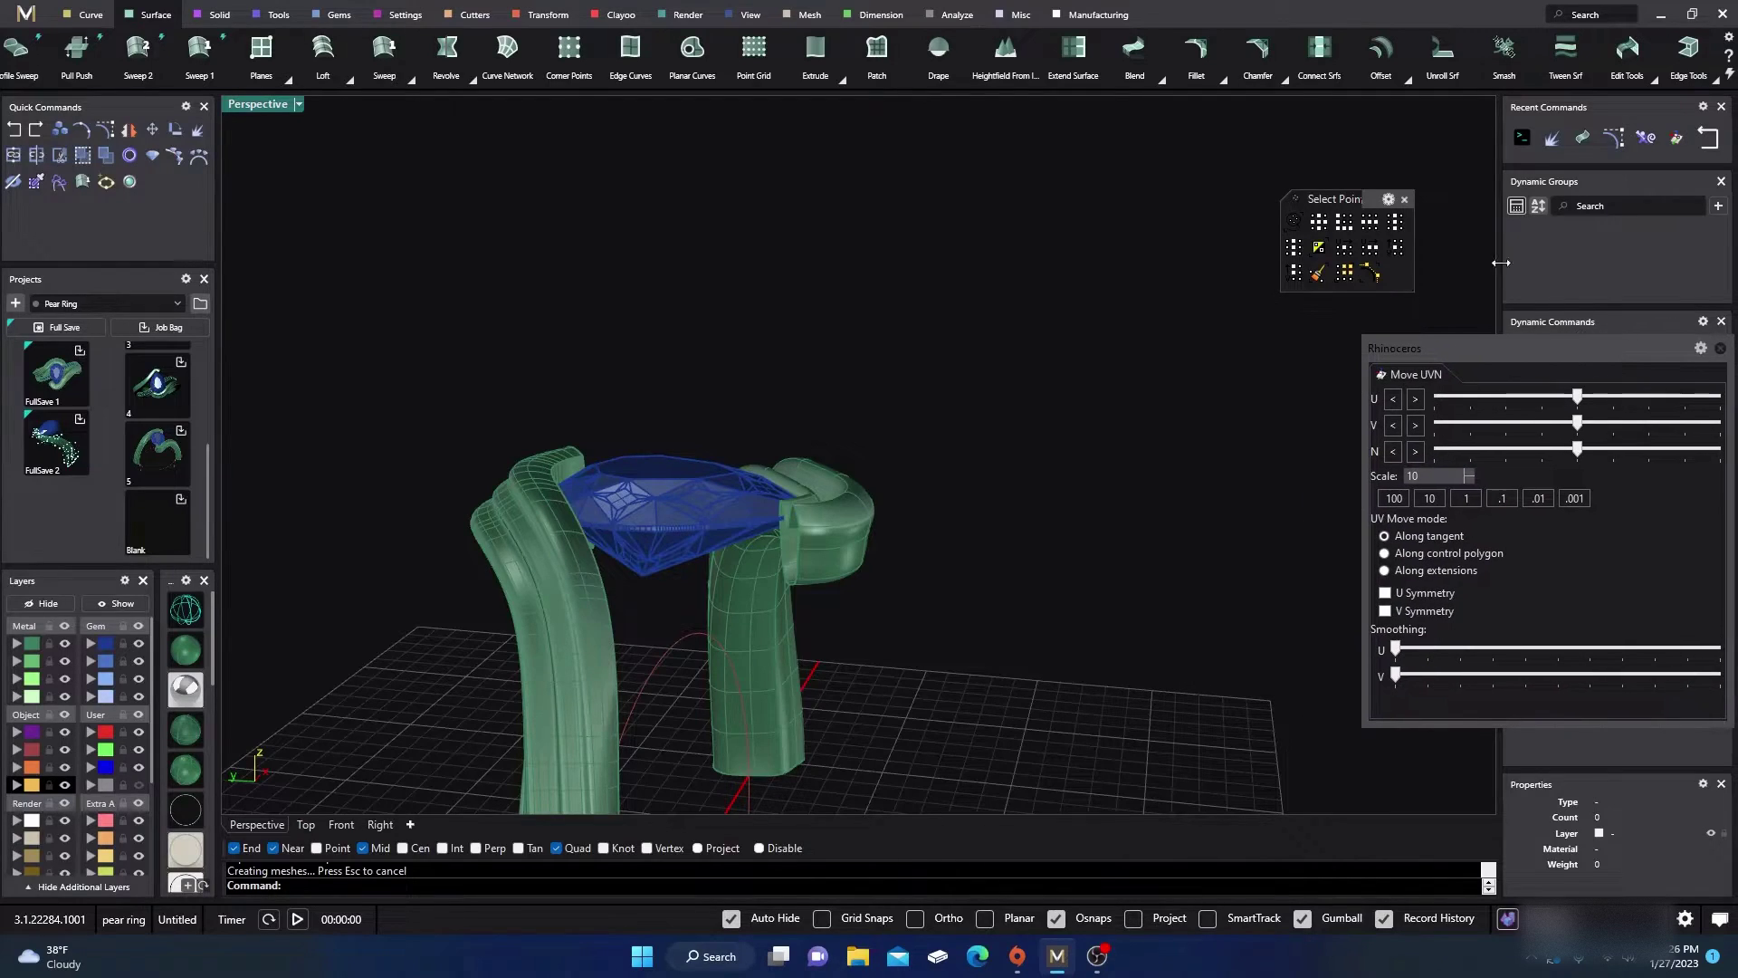
left_click_drag(1373, 197, 1567, 222)
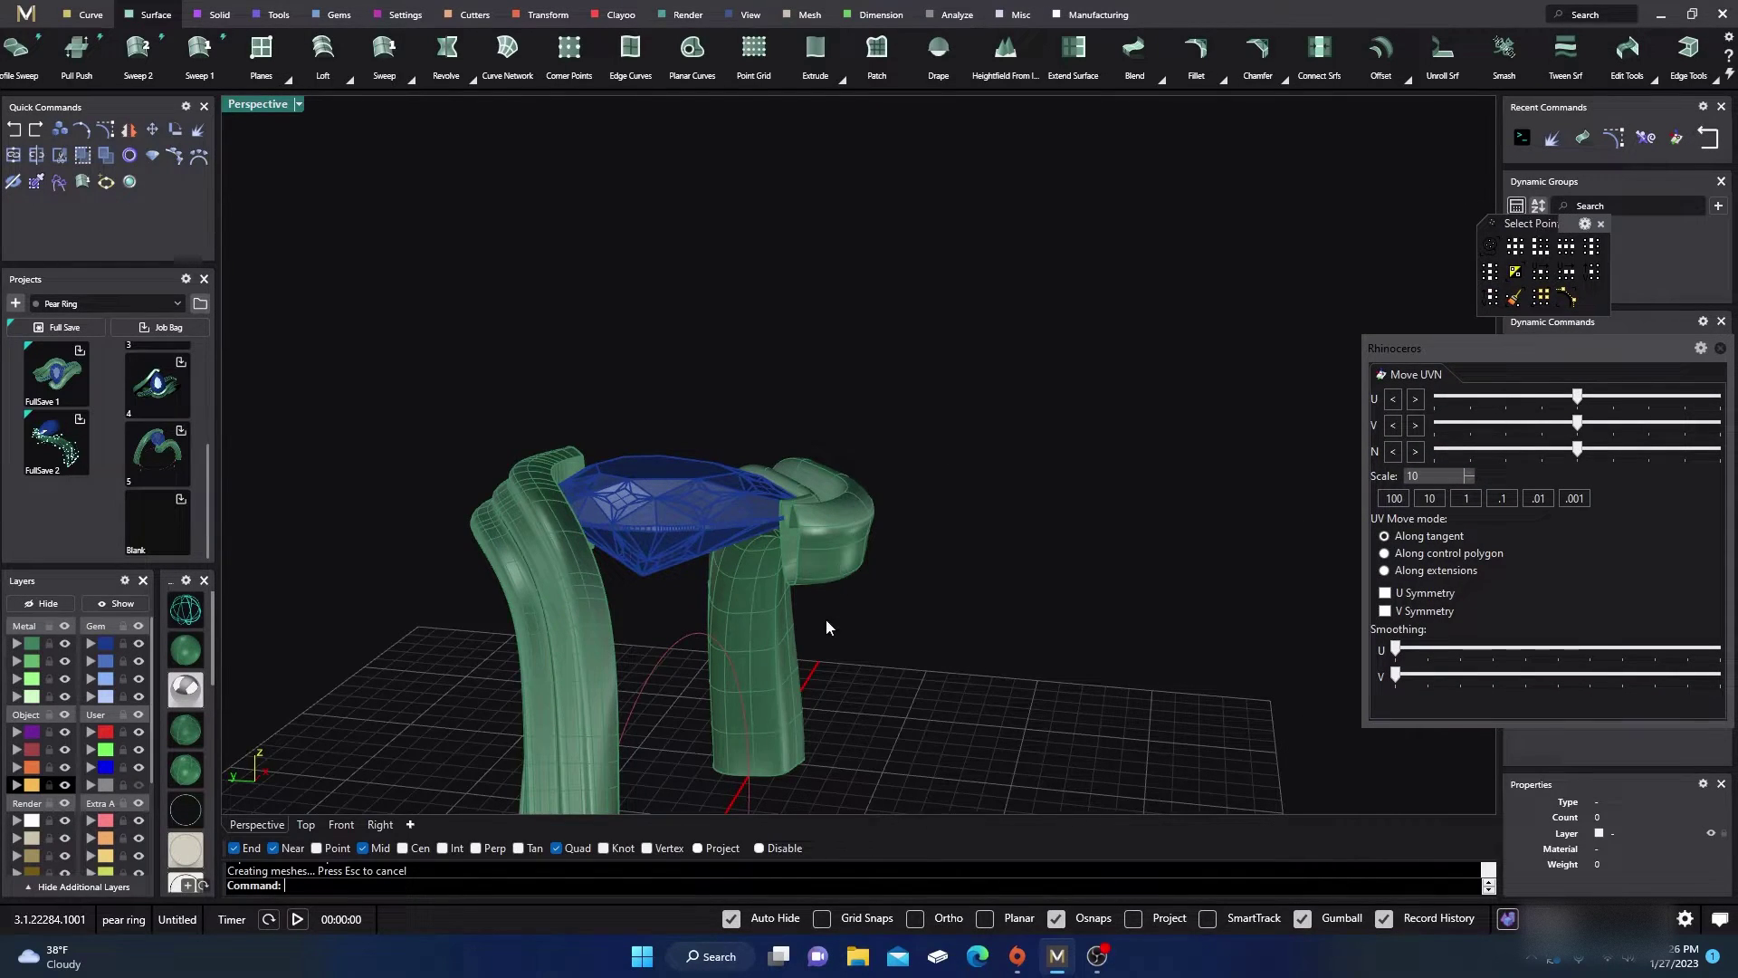
Step: Try to close the open ends of the grooved lower band with the Cap command
right_click_drag(832, 606, 885, 594)
scroll(698, 543, "down", 6)
right_click_drag(698, 543, 776, 617)
scroll(904, 530, "up", 10)
left_click(883, 503)
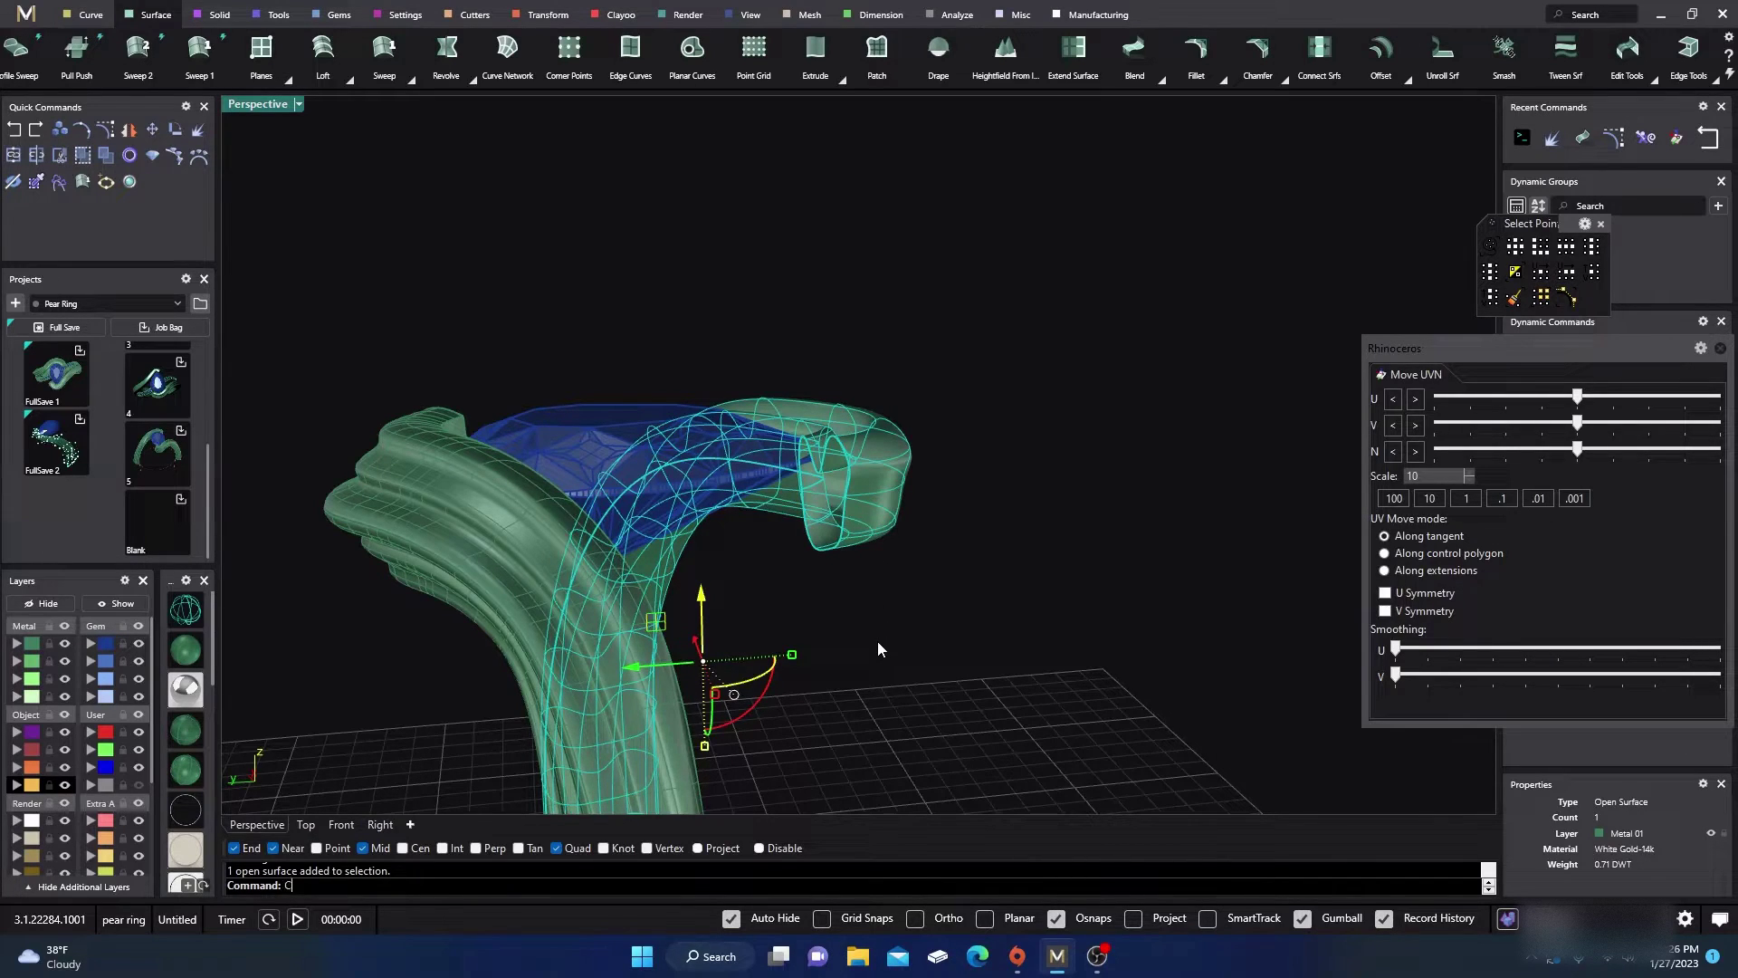
type("a")
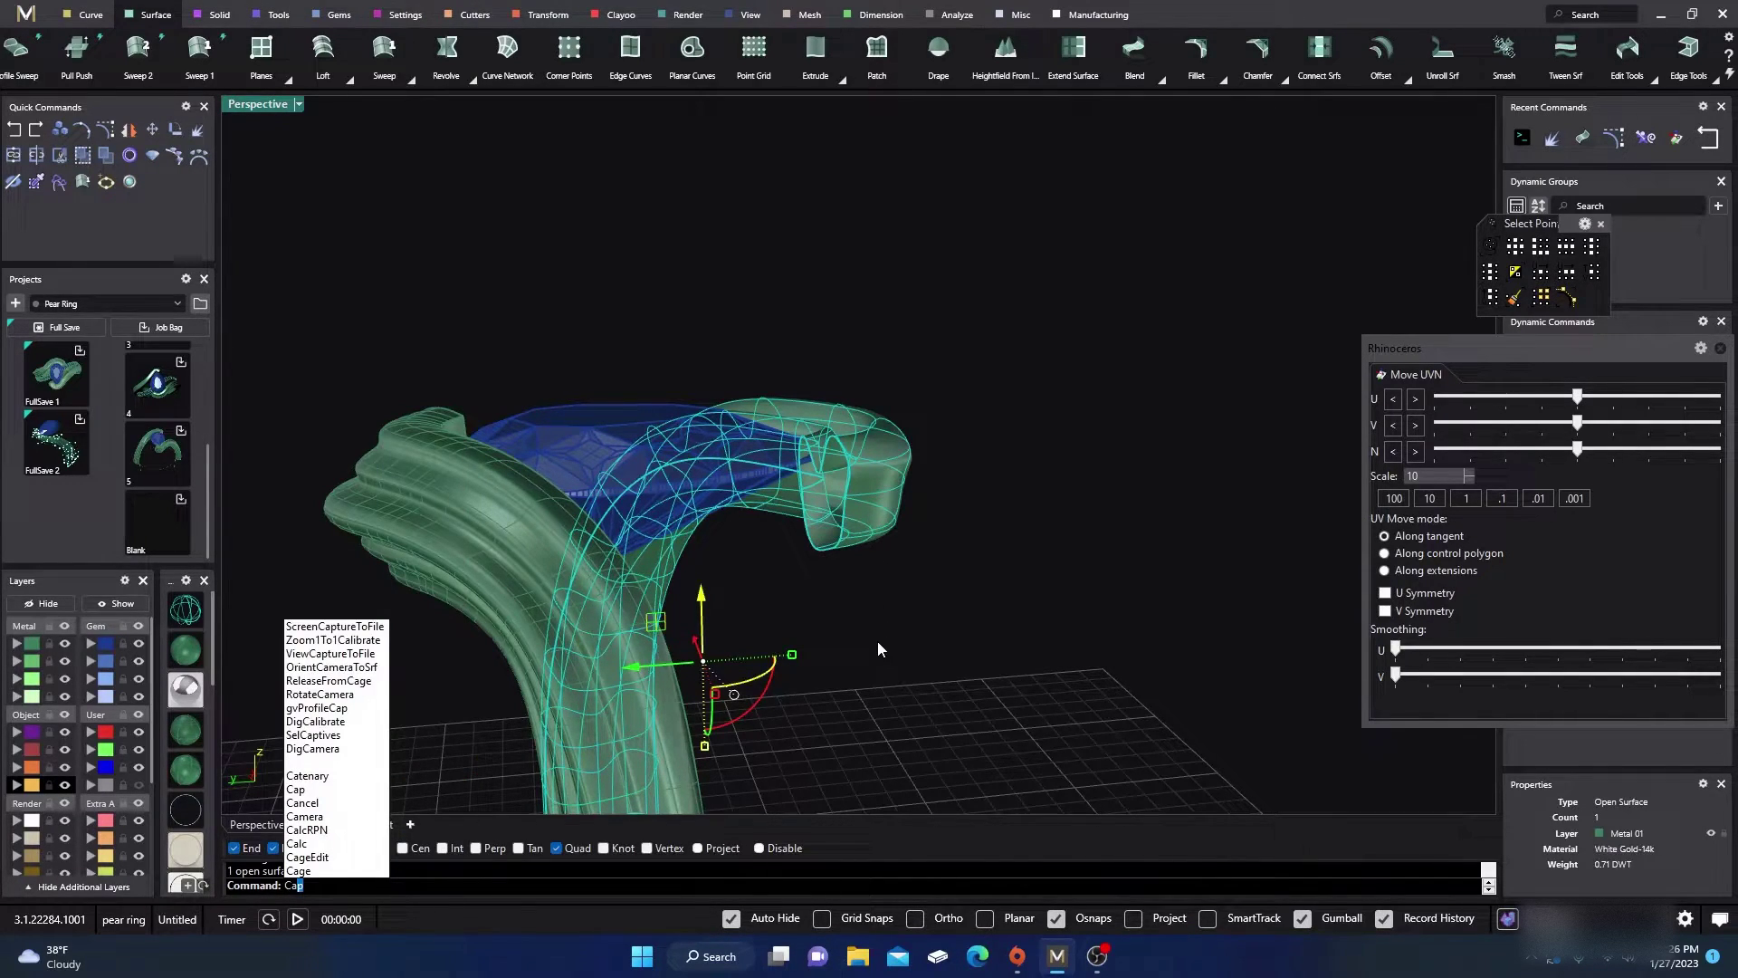
type("p")
key("Return")
scroll(822, 599, "down", 5)
right_click_drag(822, 599, 745, 735)
key("Escape")
Step: Duplicate the open edges at both ends of the grooved band as curves, one beside the gem and one at the shank's bottom
scroll(687, 634, "up", 5)
right_click_drag(688, 633, 842, 574)
scroll(800, 598, "up", 3)
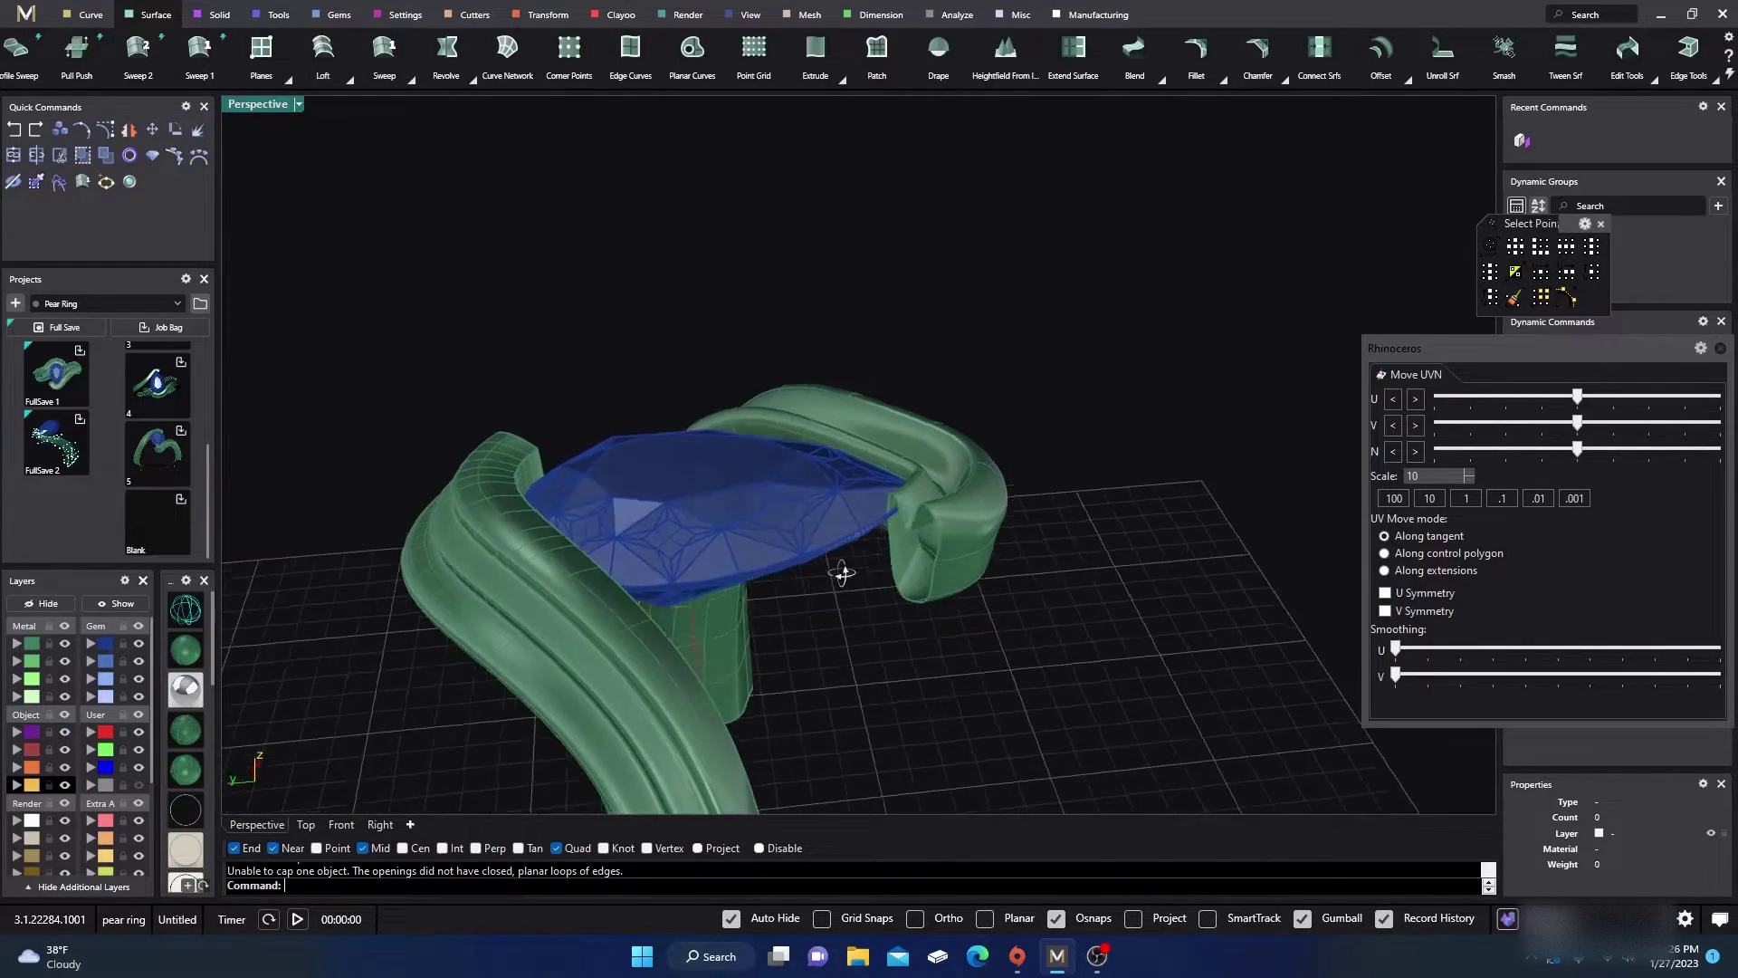
scroll(947, 527, "up", 6)
right_click_drag(968, 564, 1001, 551)
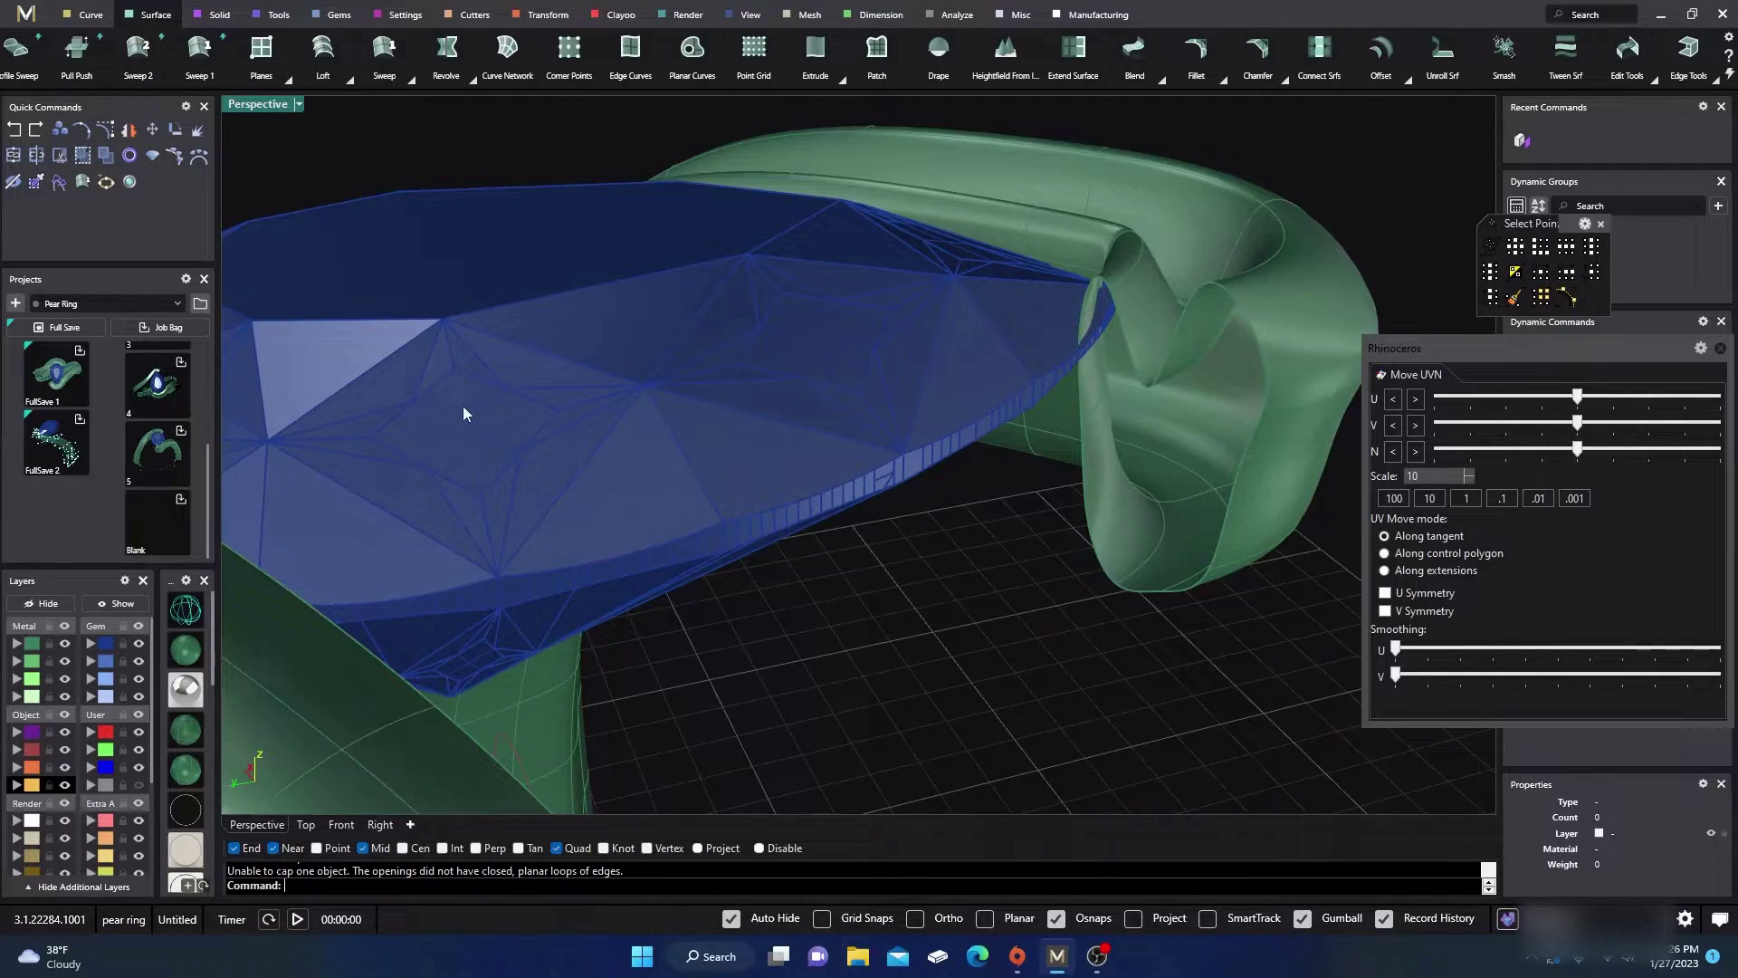
left_click(88, 16)
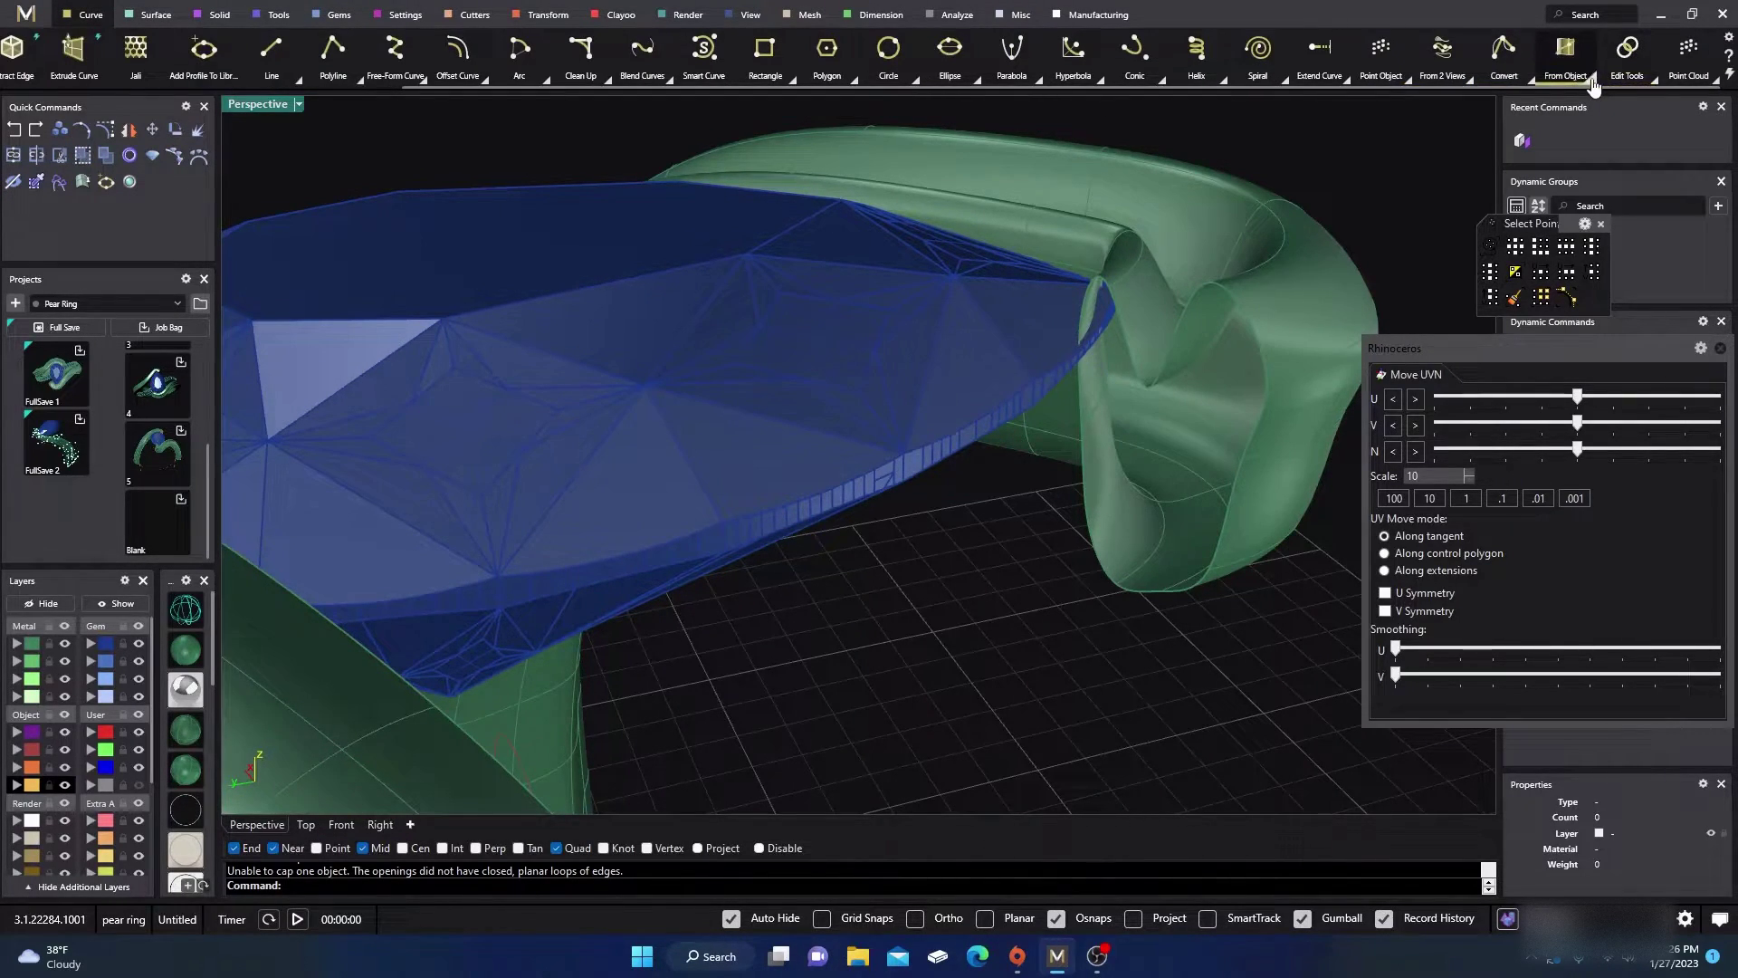
left_click(1590, 79)
left_click(722, 113)
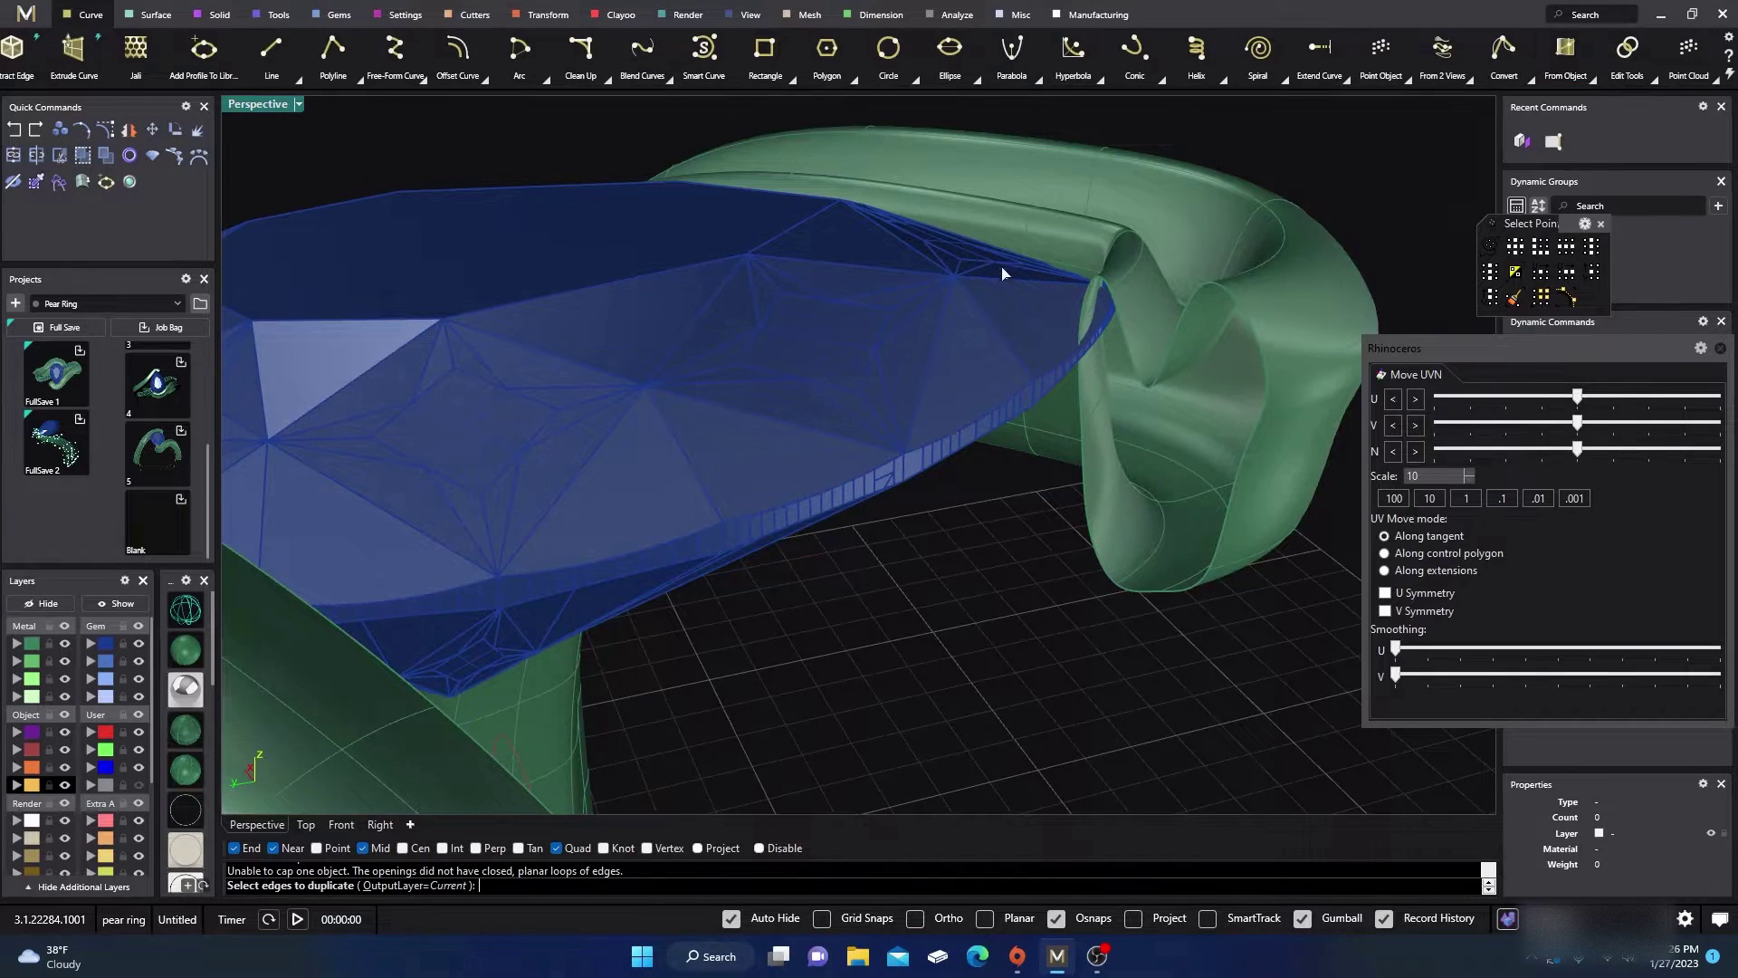
left_click(1122, 332)
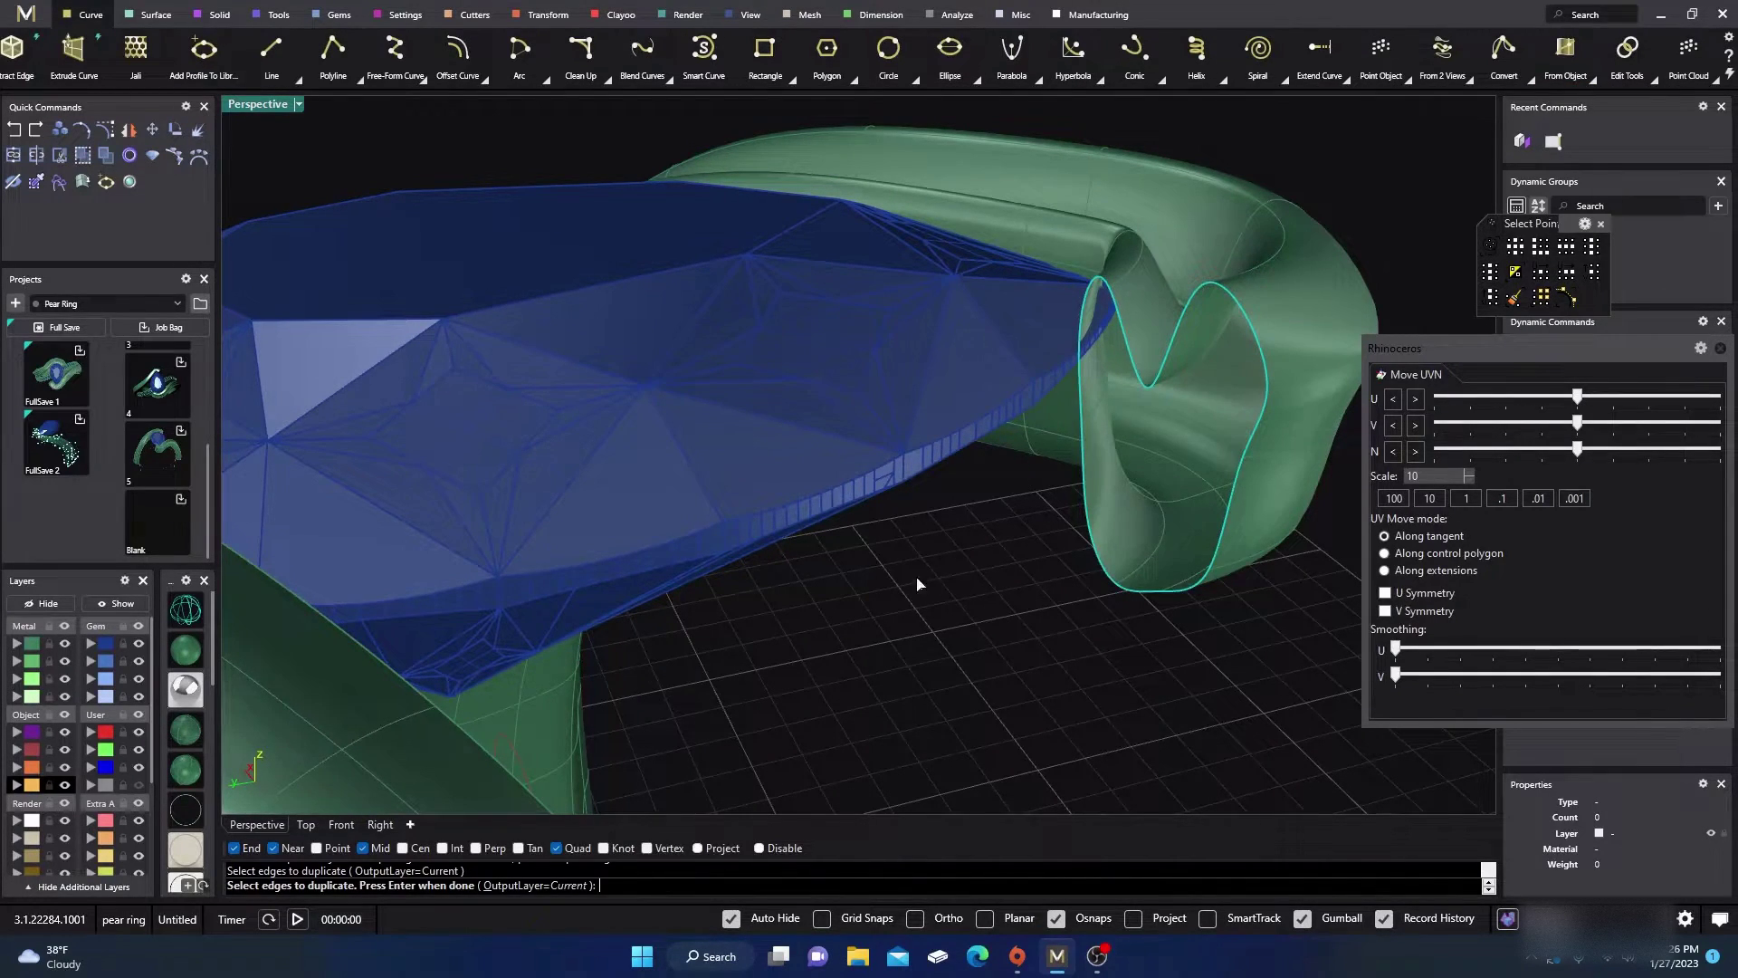
scroll(784, 470, "down", 10)
right_click_drag(784, 470, 769, 559)
scroll(799, 670, "up", 6)
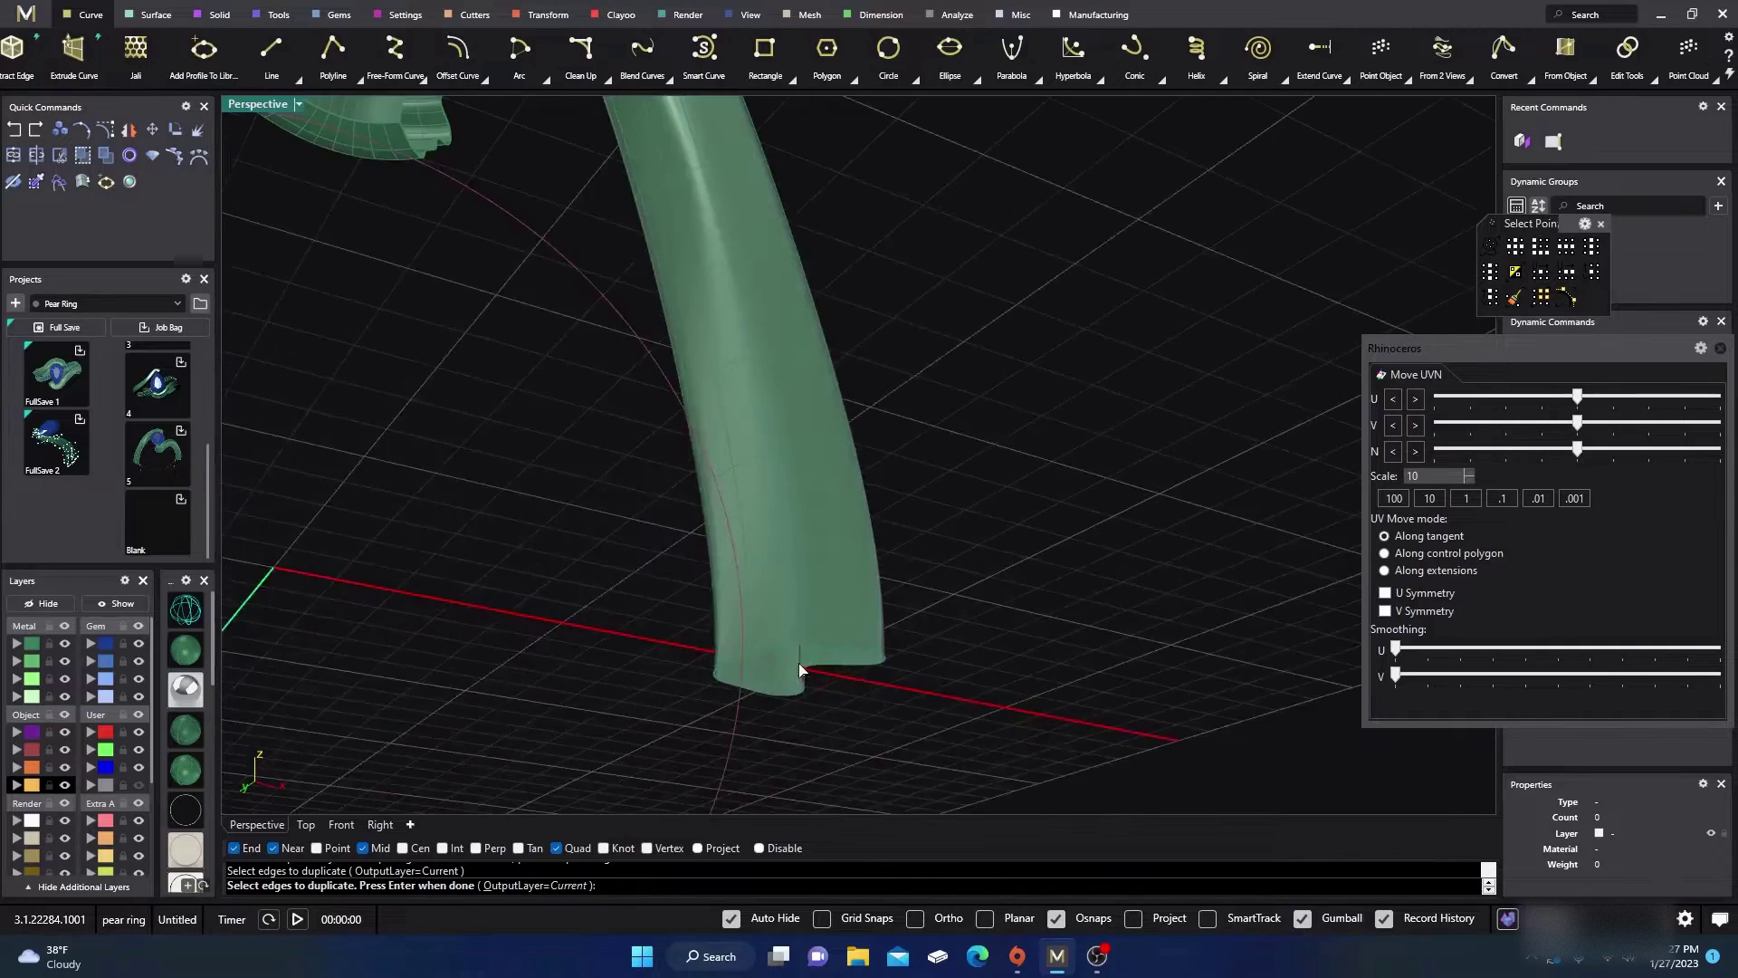
scroll(800, 670, "up", 2)
left_click(851, 640)
right_click_drag(859, 455, 960, 536)
right_click(948, 628)
Step: Create a Profile Cap on the curve at the shank's bottom end with a dome thickness of about -0.20 mm
scroll(959, 534, "up", 5)
left_click(976, 407)
left_click(1027, 451)
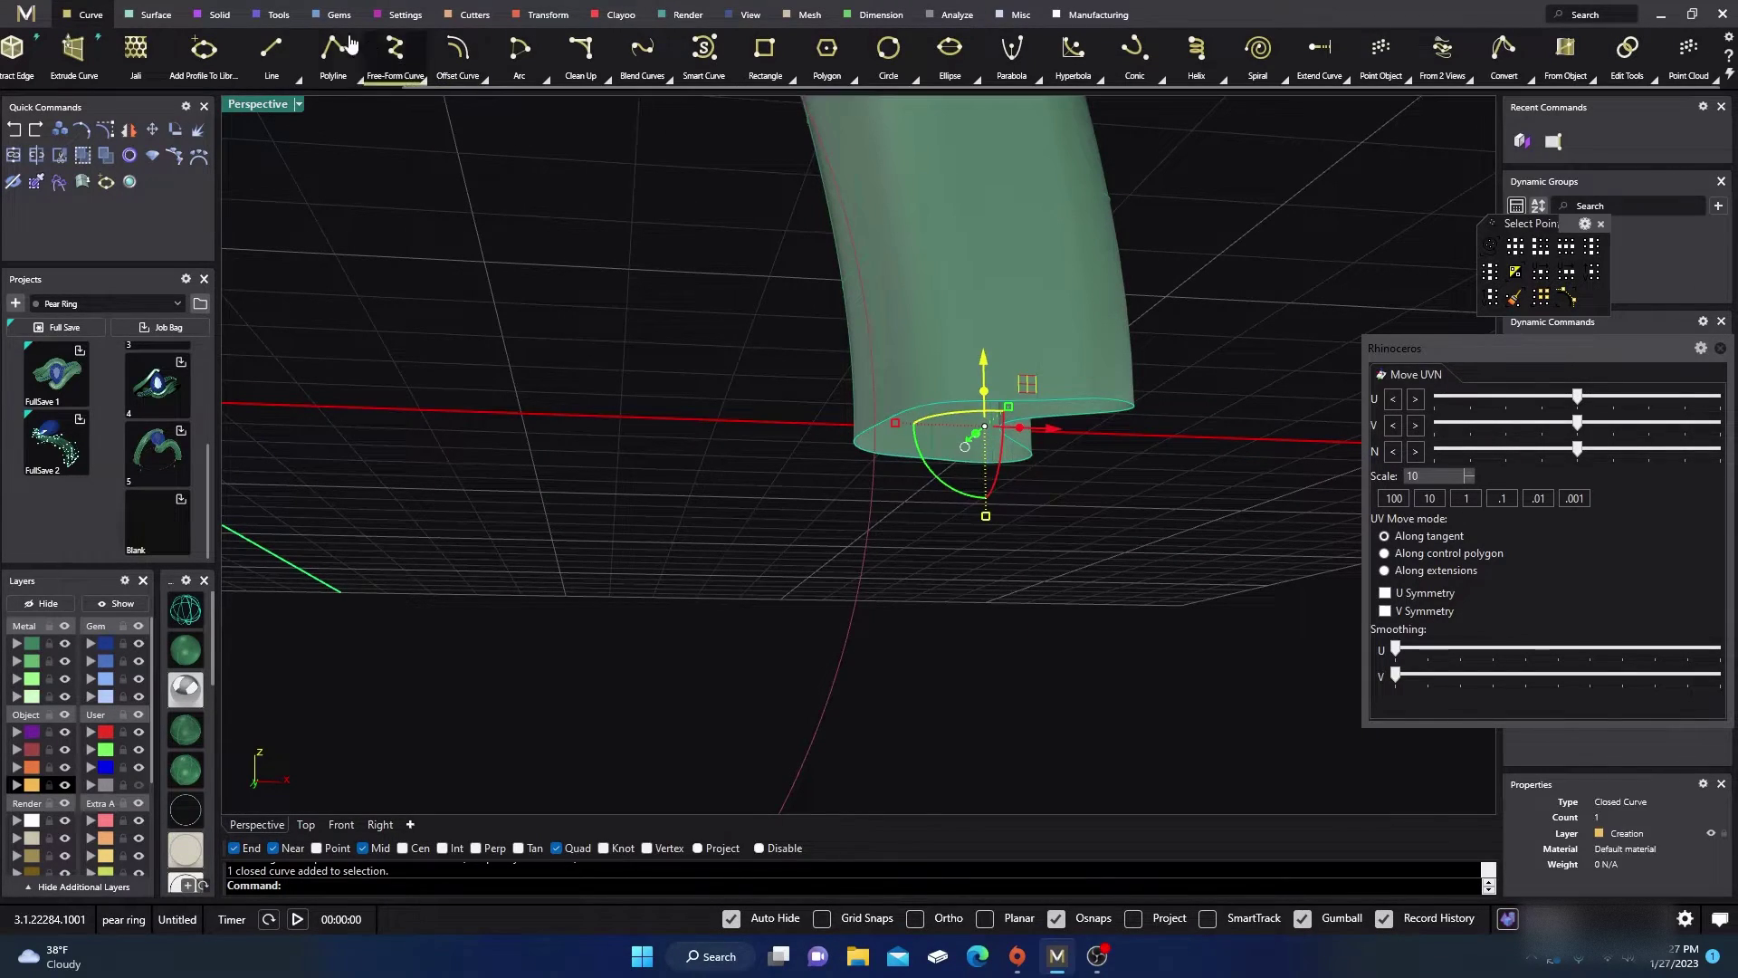
left_click(278, 15)
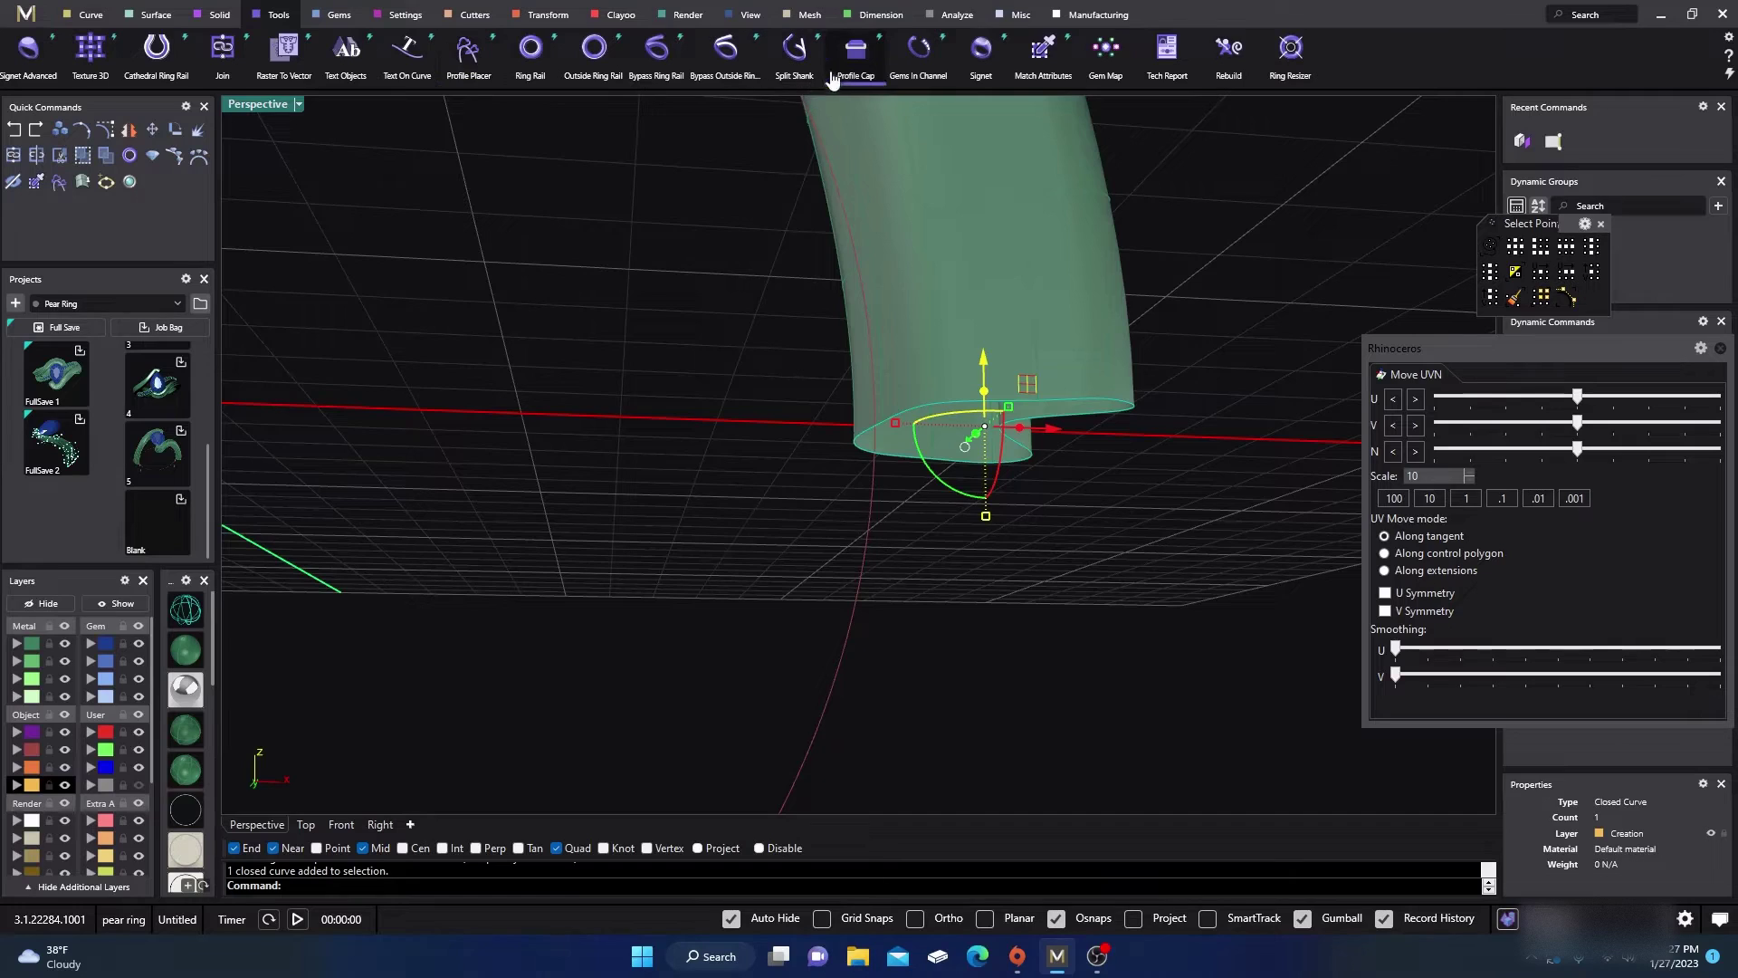
left_click(855, 55)
mouse_move(982, 415)
left_click_drag(972, 416, 985, 463)
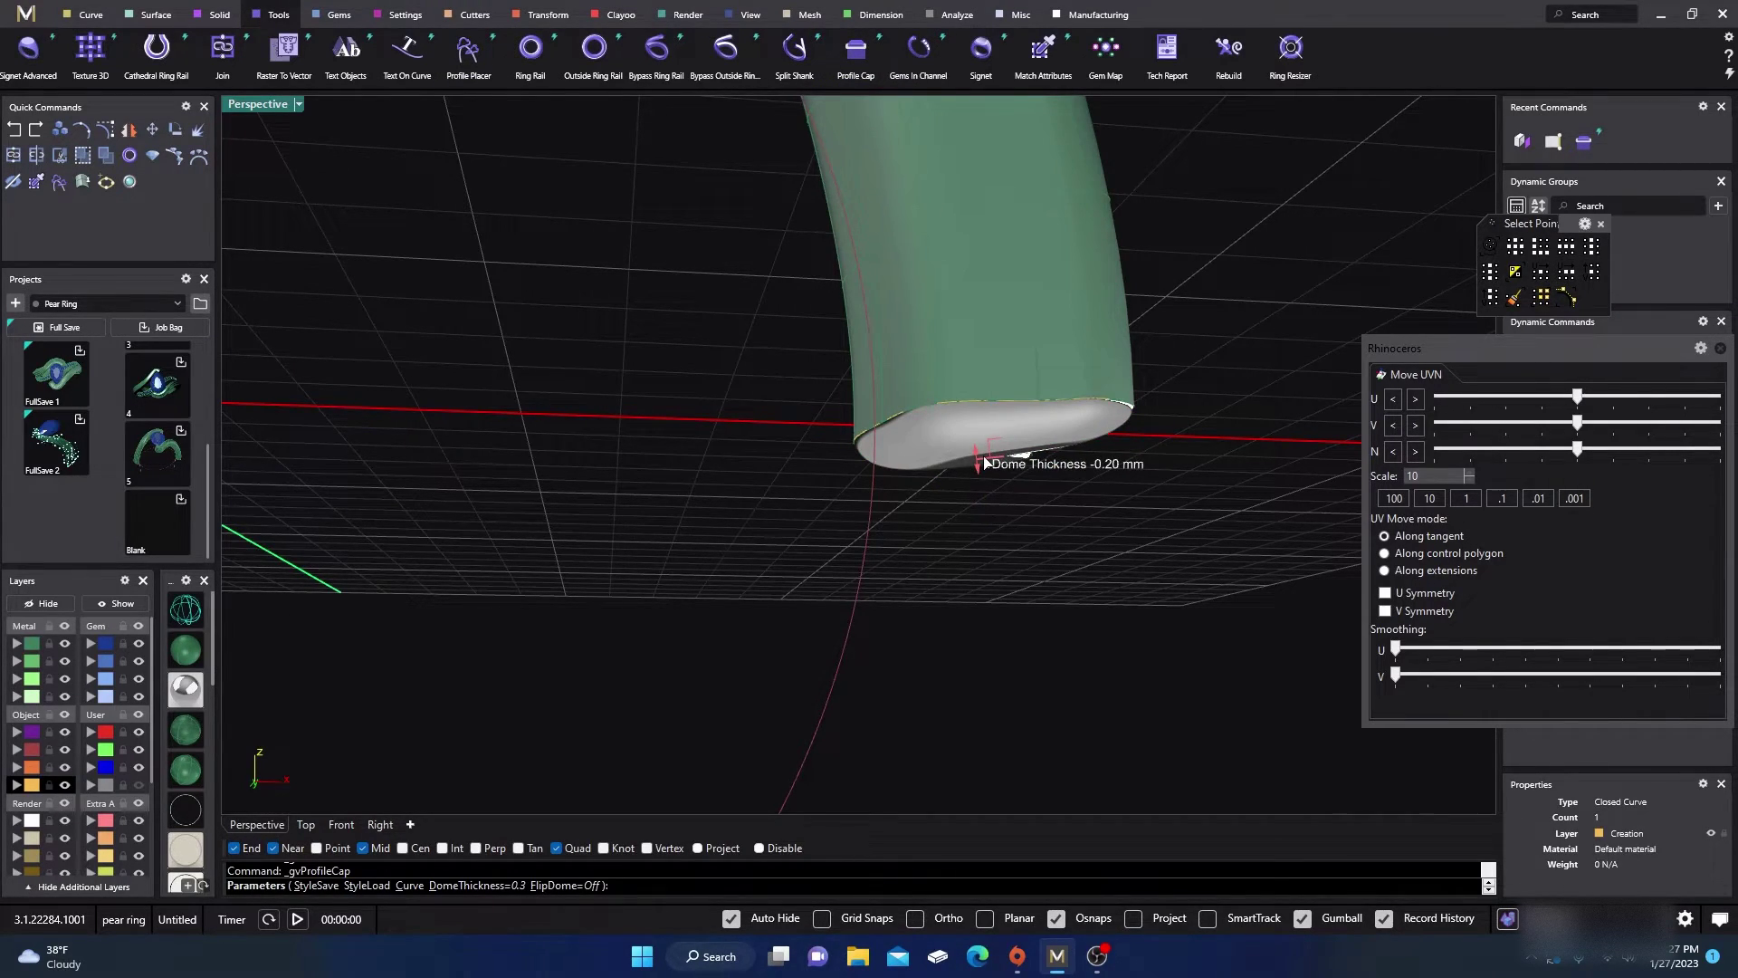
right_click_drag(822, 504, 804, 612)
key("Return")
Step: Join the domed bottom cap to the grooved band, accepting the break in history
right_click_drag(1048, 518, 1039, 473)
scroll(1038, 473, "up", 5)
left_click(1008, 446, "shift")
left_click(980, 312, "shift")
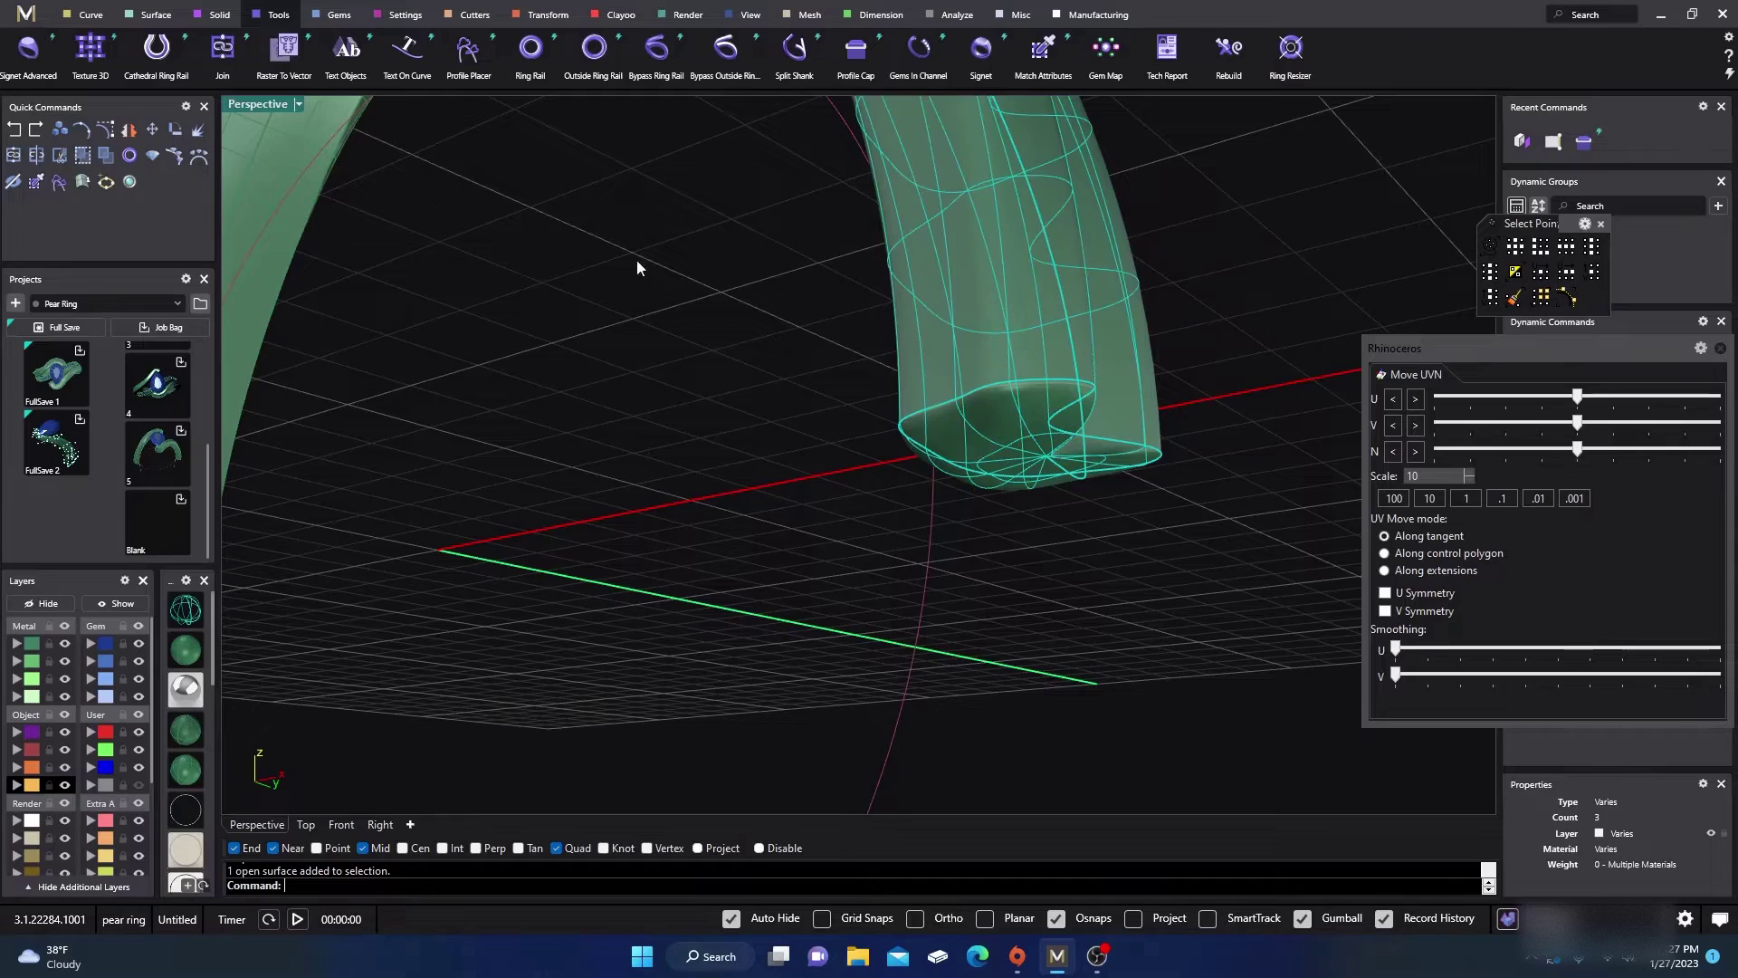
left_click(36, 154)
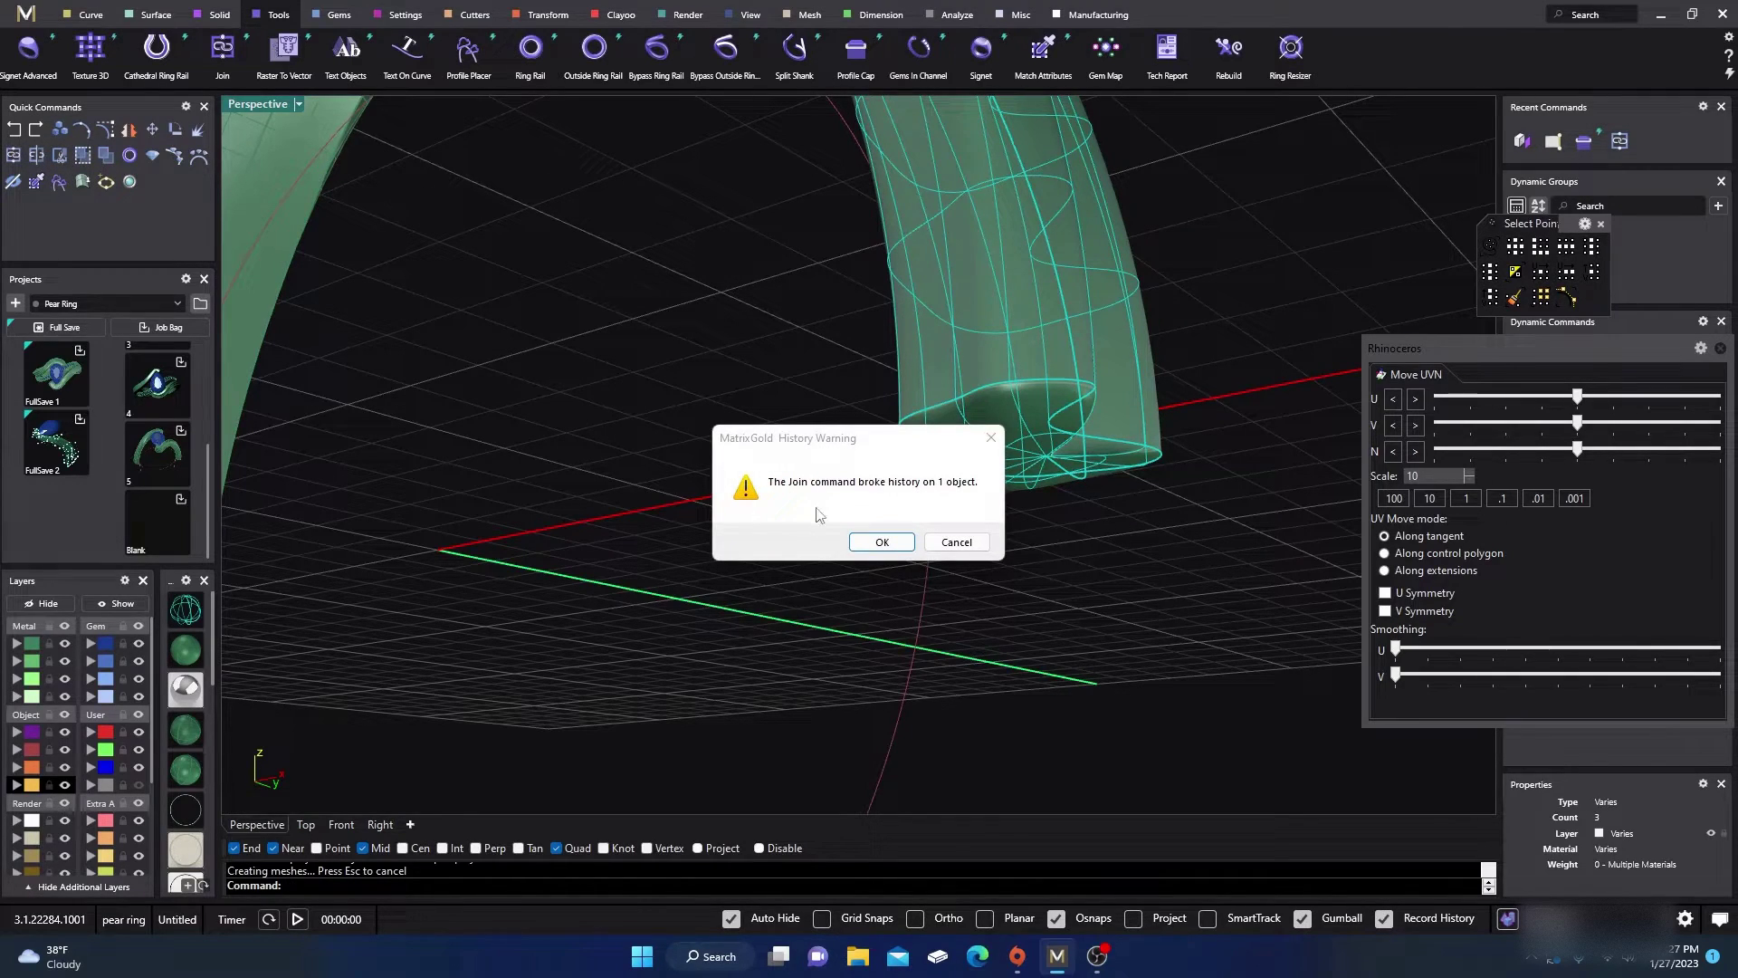
left_click(882, 541)
left_click(978, 448)
left_click(863, 436)
Step: Create a Profile Cap on the edge curve at the band's end beside the gem, doming it outward
scroll(889, 450, "down", 6)
right_click_drag(889, 449, 974, 512)
scroll(974, 522, "down", 7)
scroll(894, 326, "up", 10)
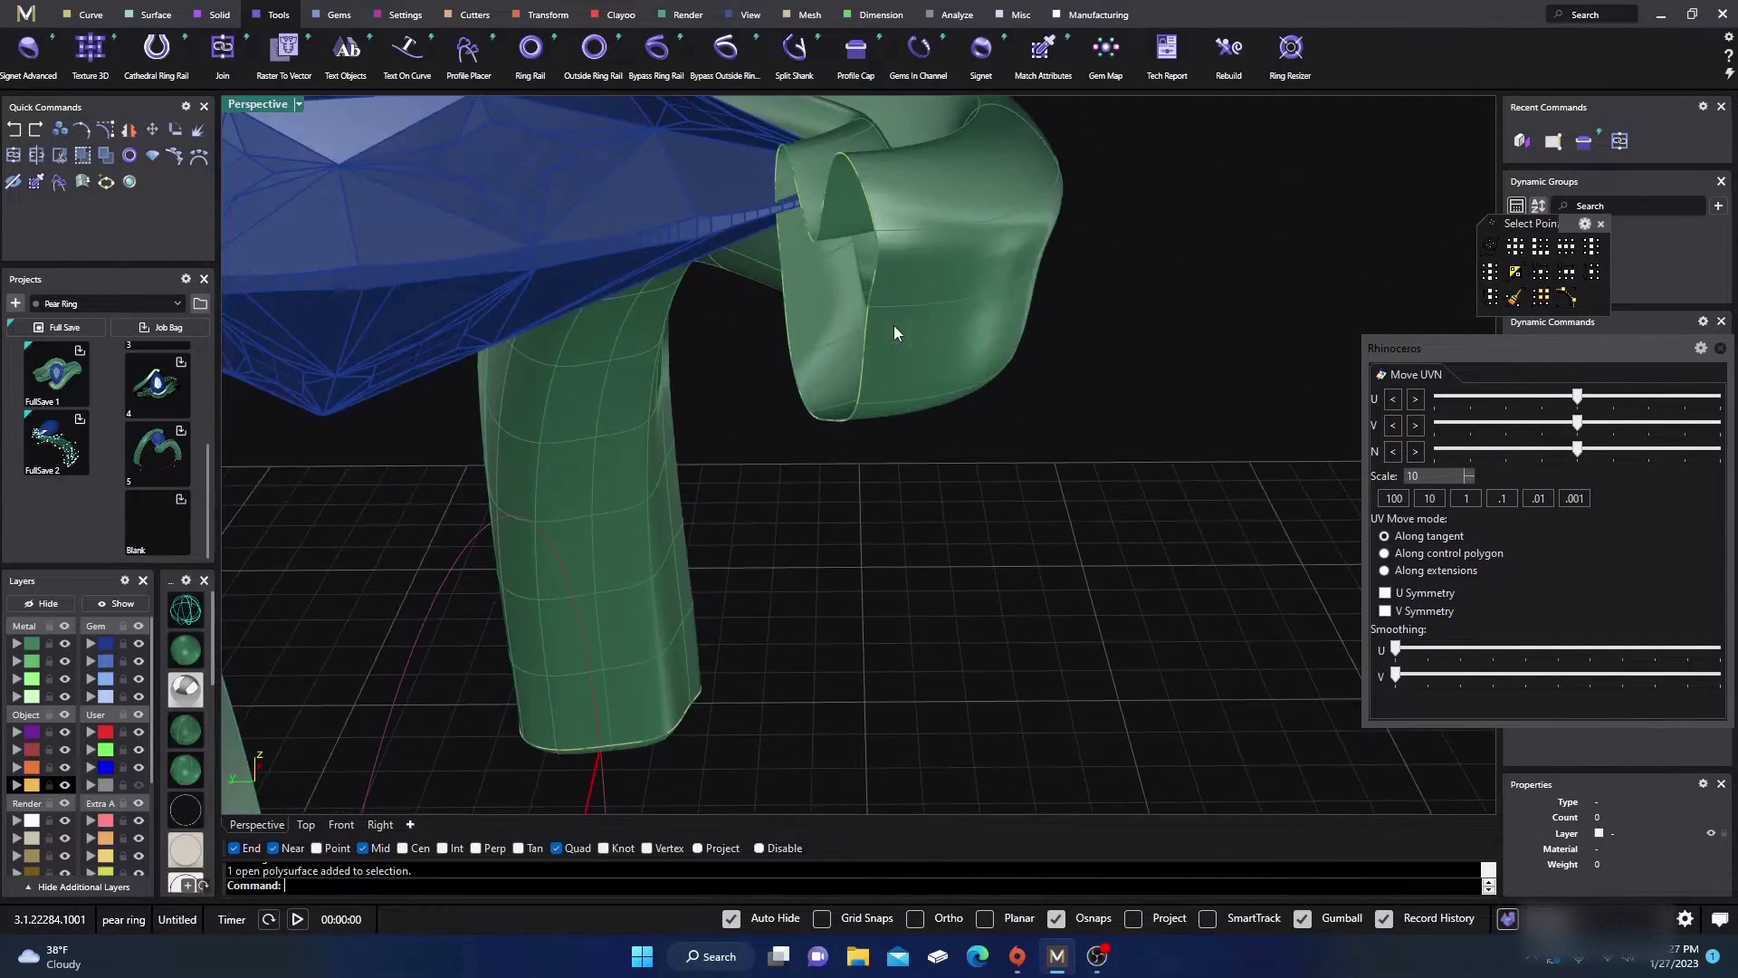
left_click(871, 297)
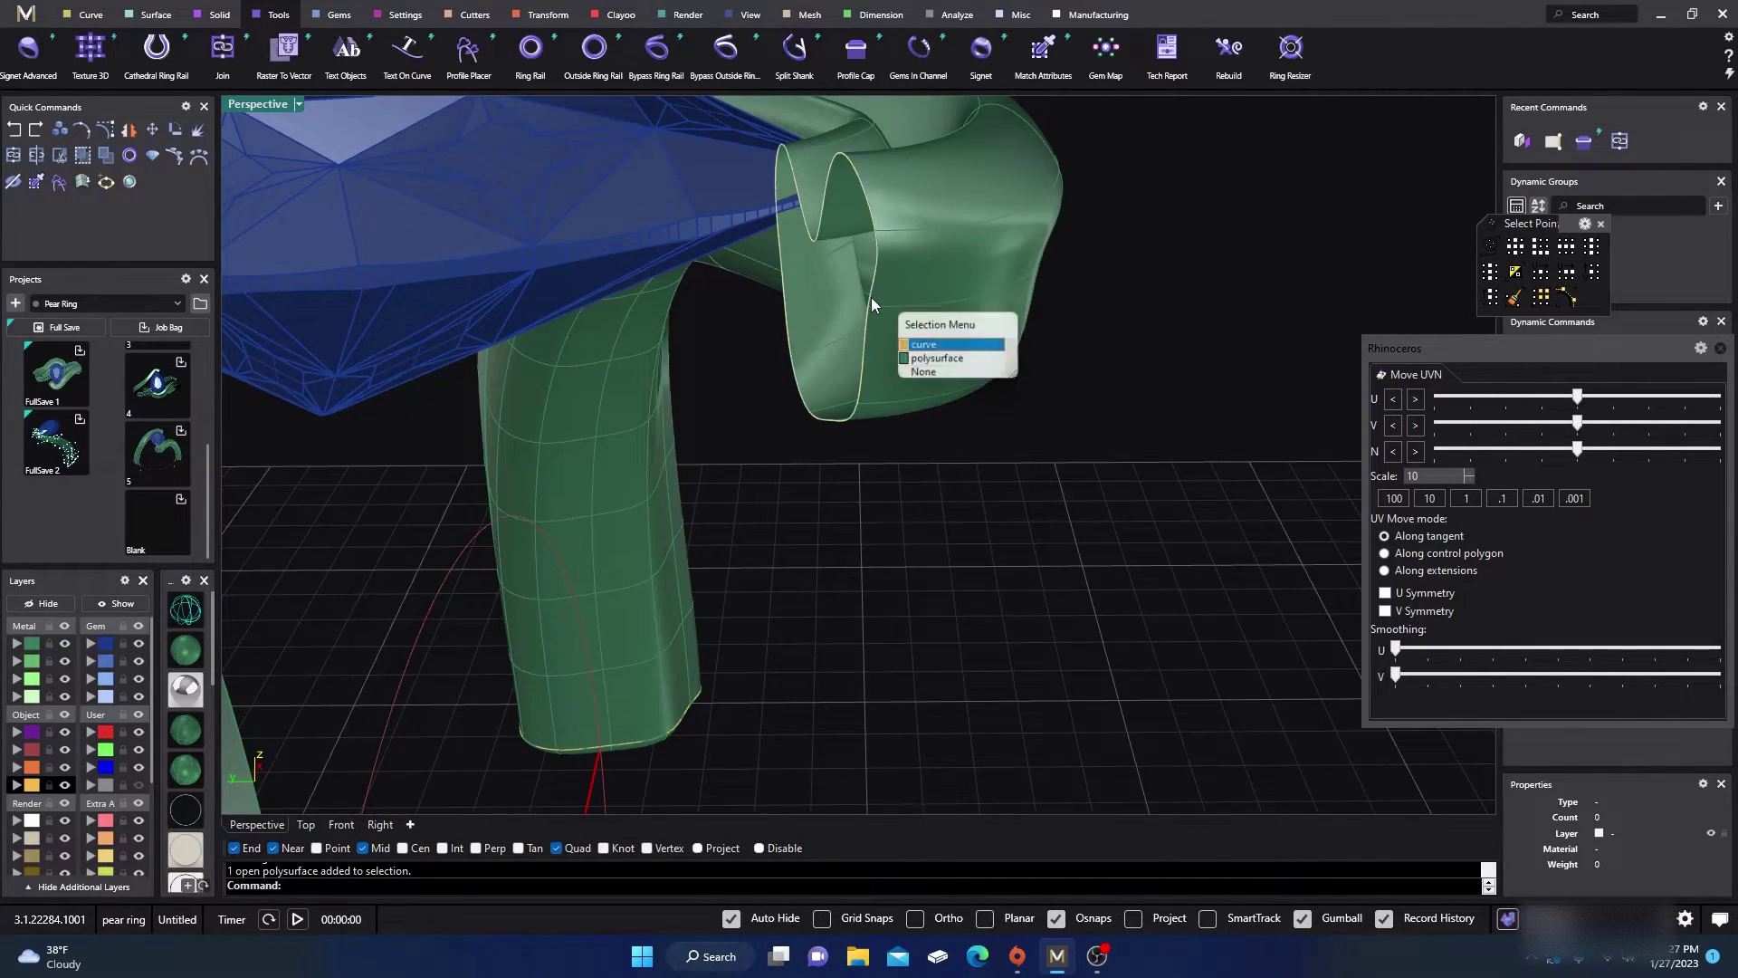
left_click(923, 348)
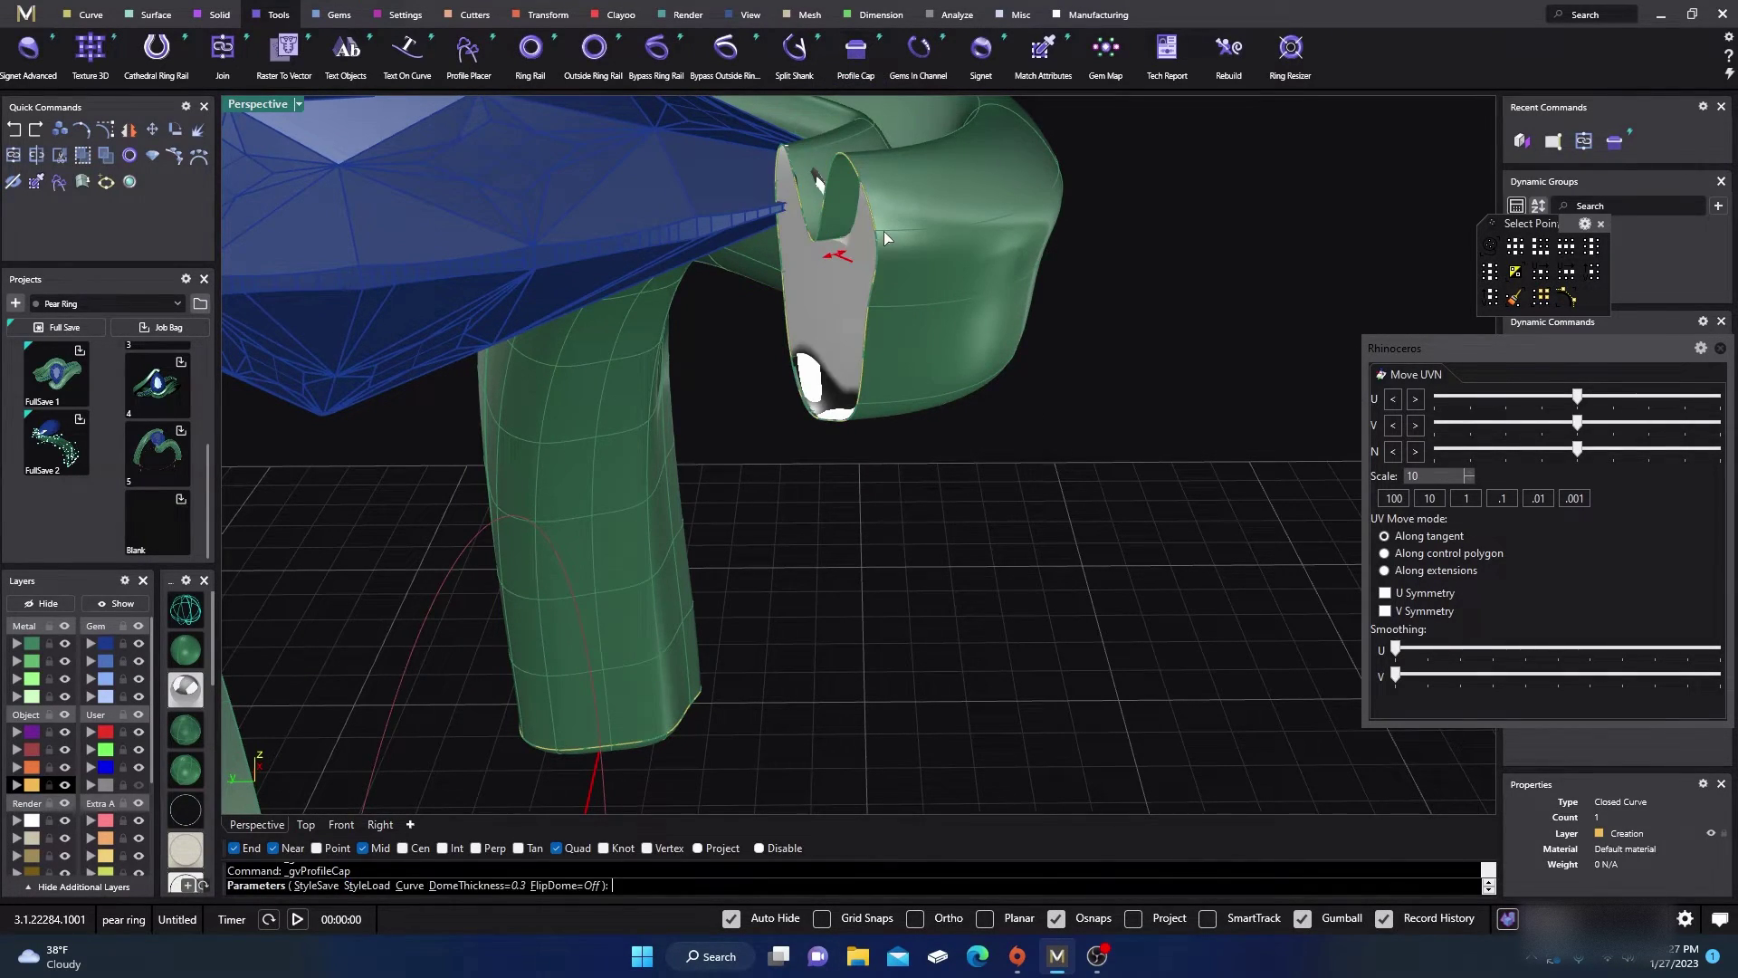
left_click(786, 278)
key("Return")
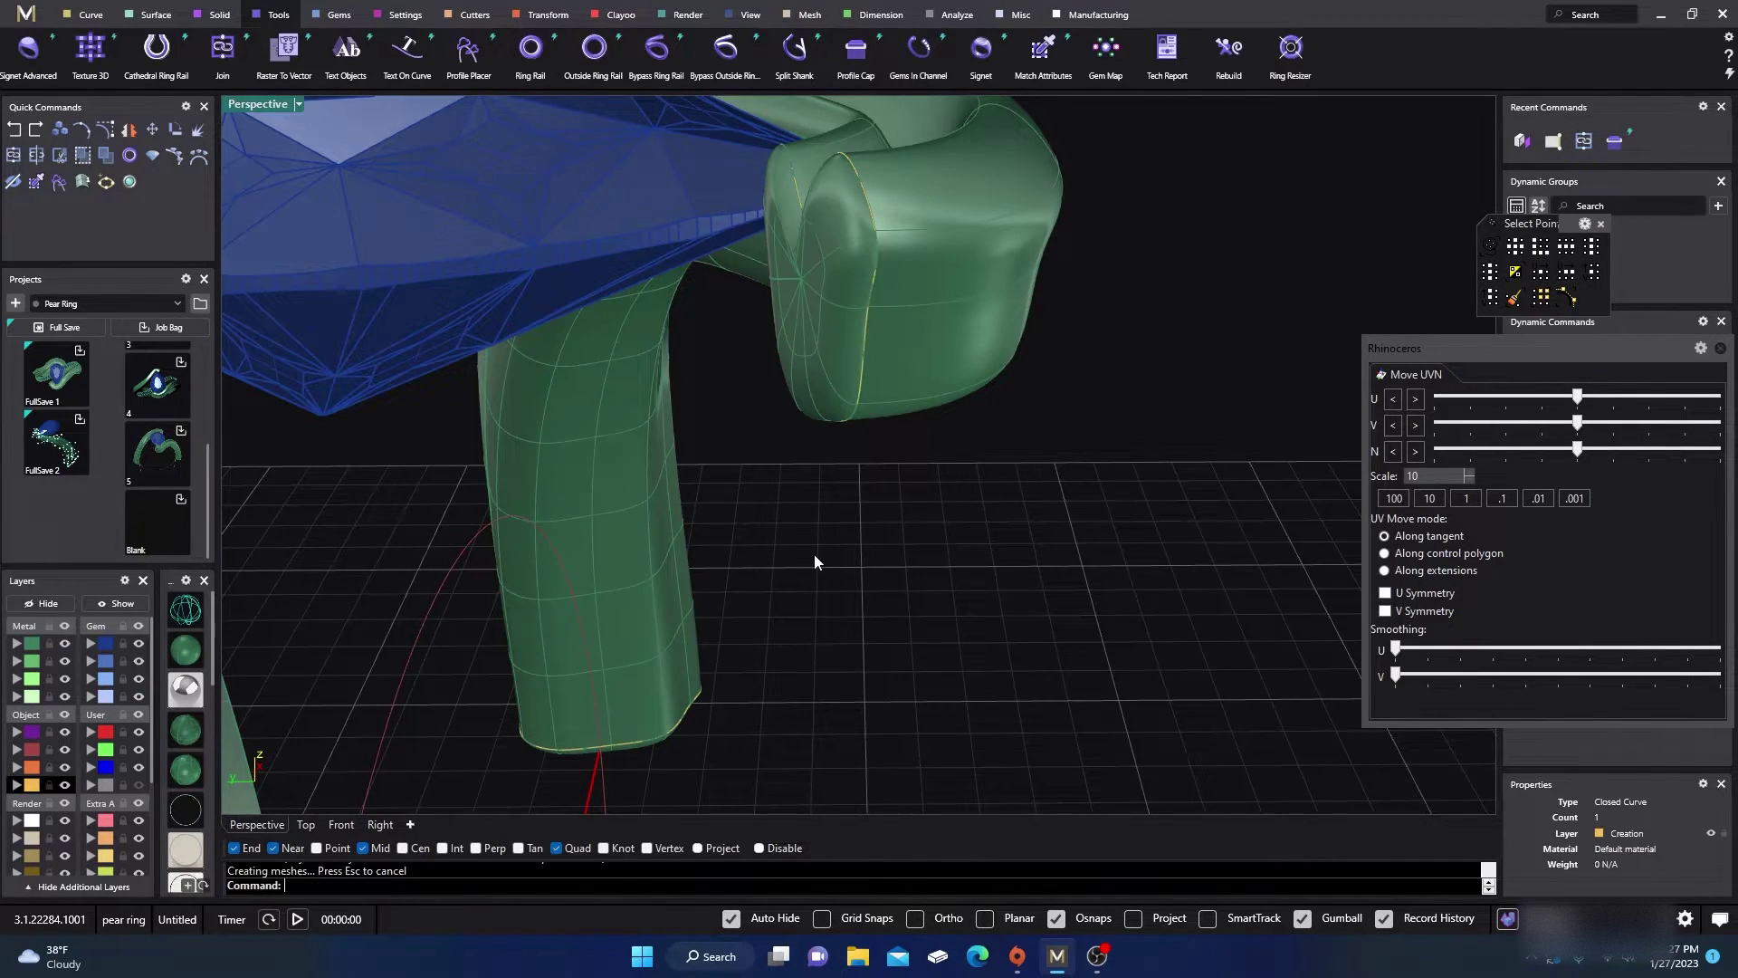
Step: Join the gem-end cap to the grooved band and select the band to check that it is one closed solid
left_click(833, 336)
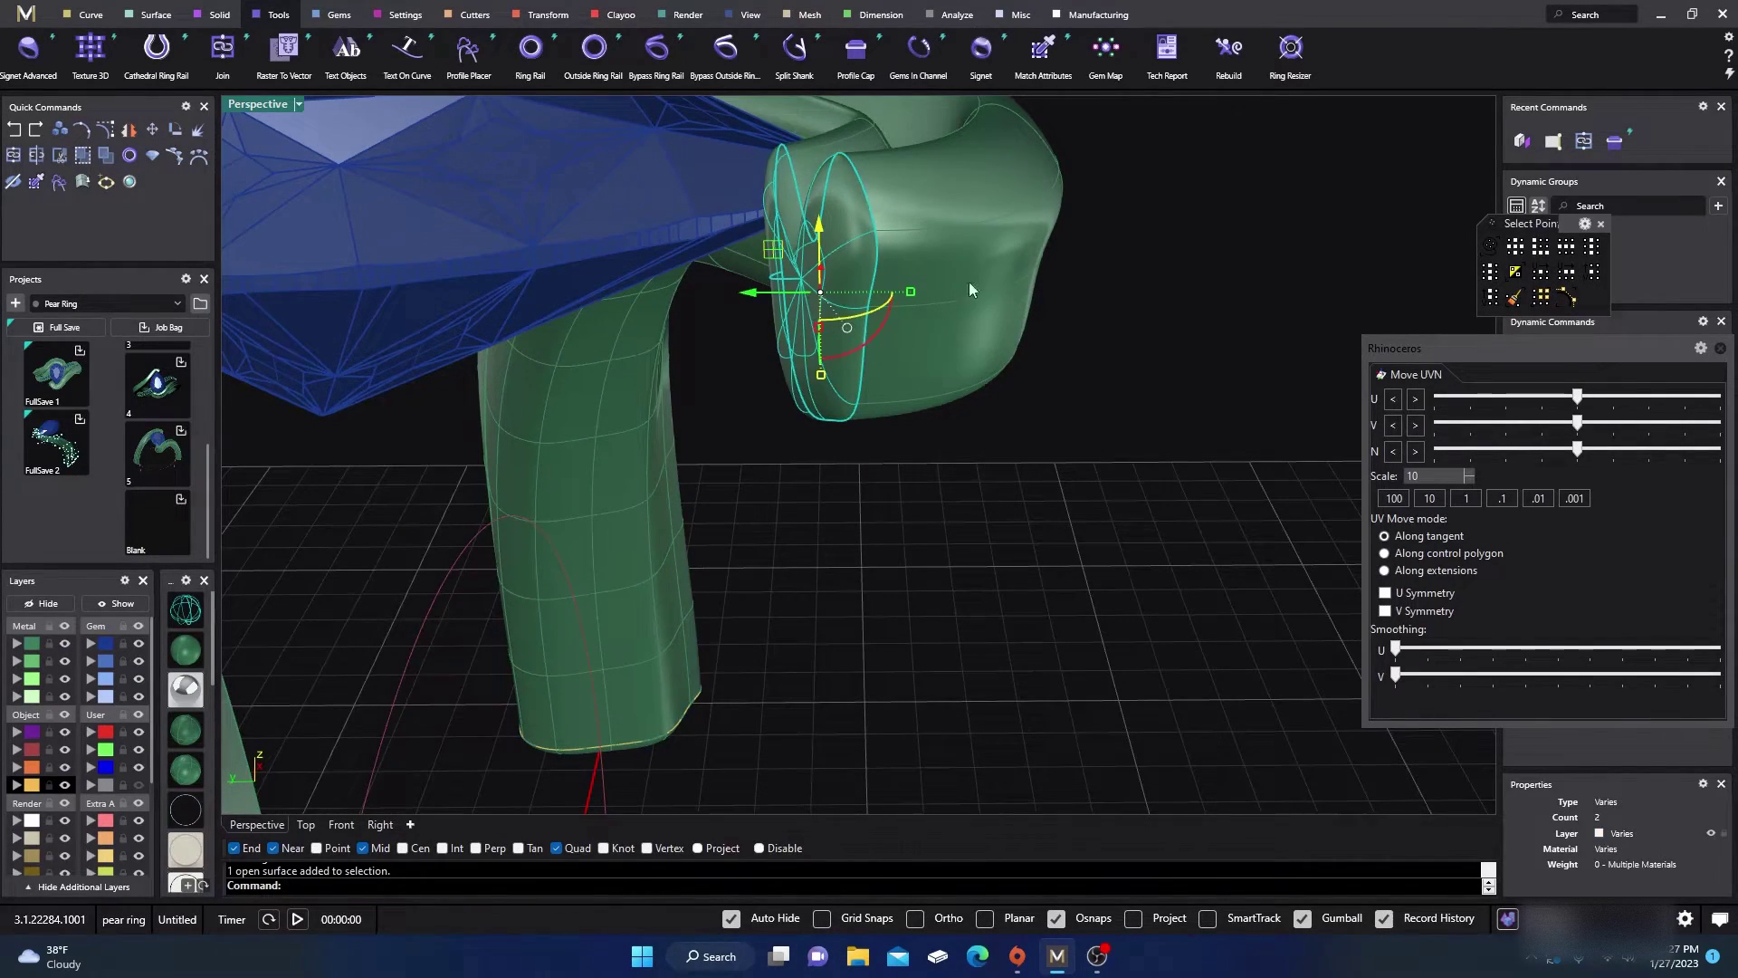
left_click(854, 290, "shift")
left_click(13, 156)
left_click(947, 373)
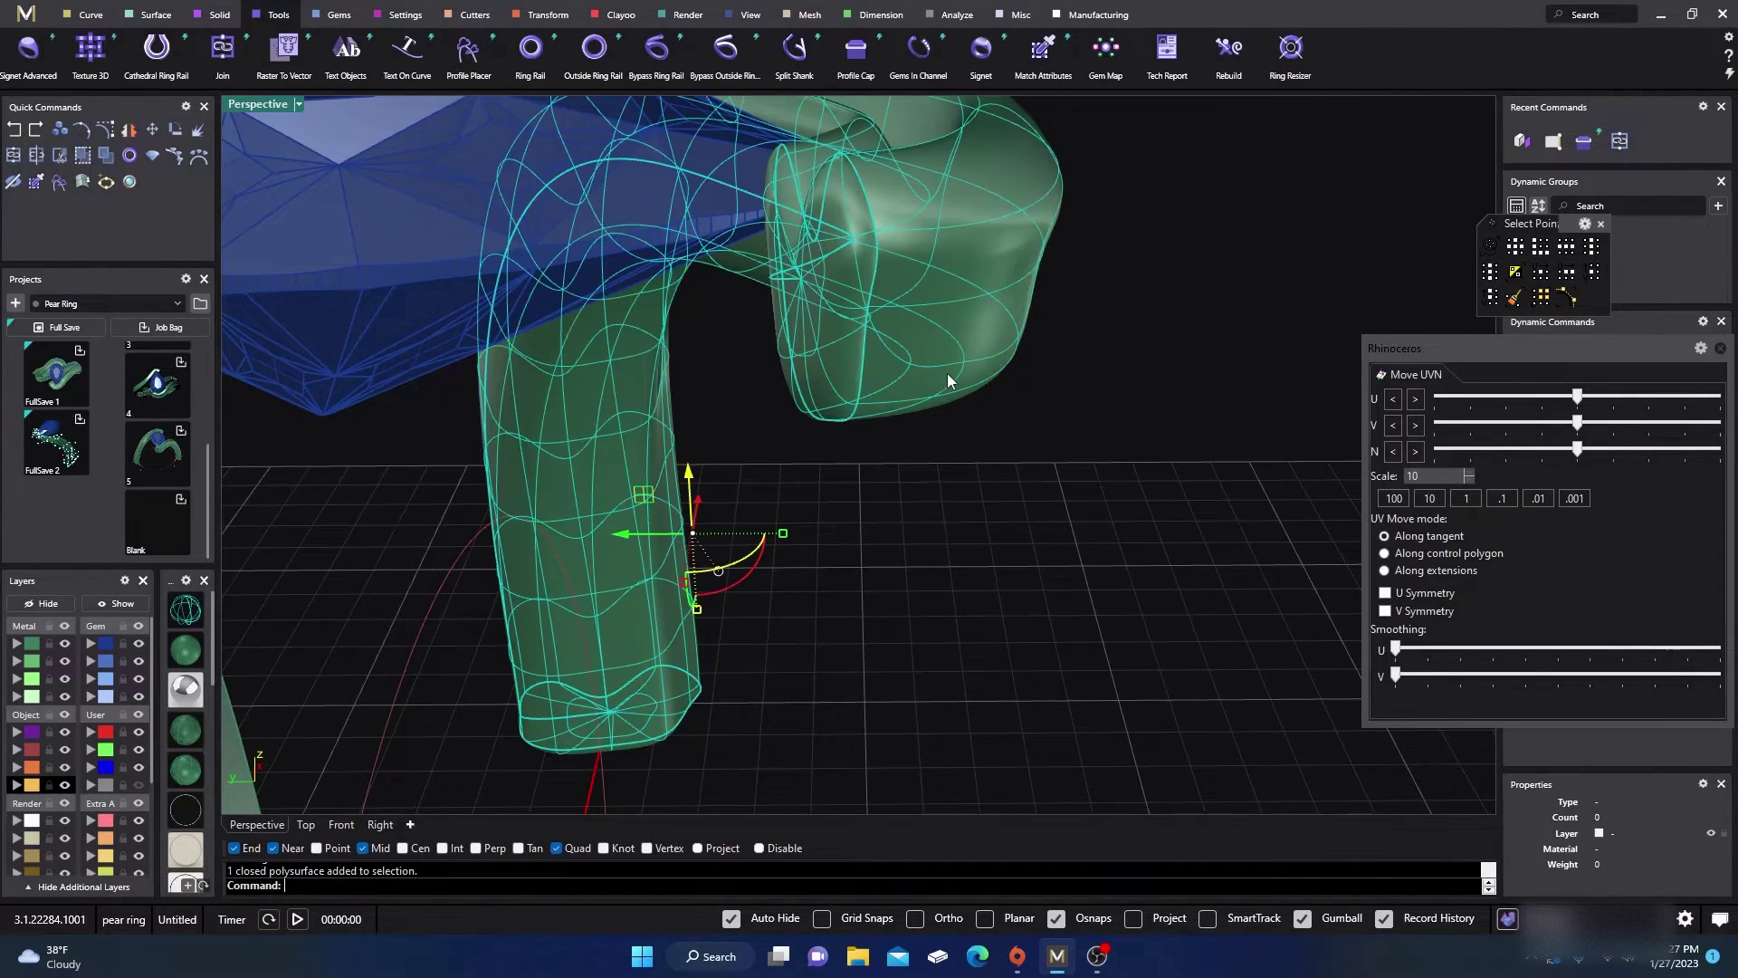
left_click(1071, 590)
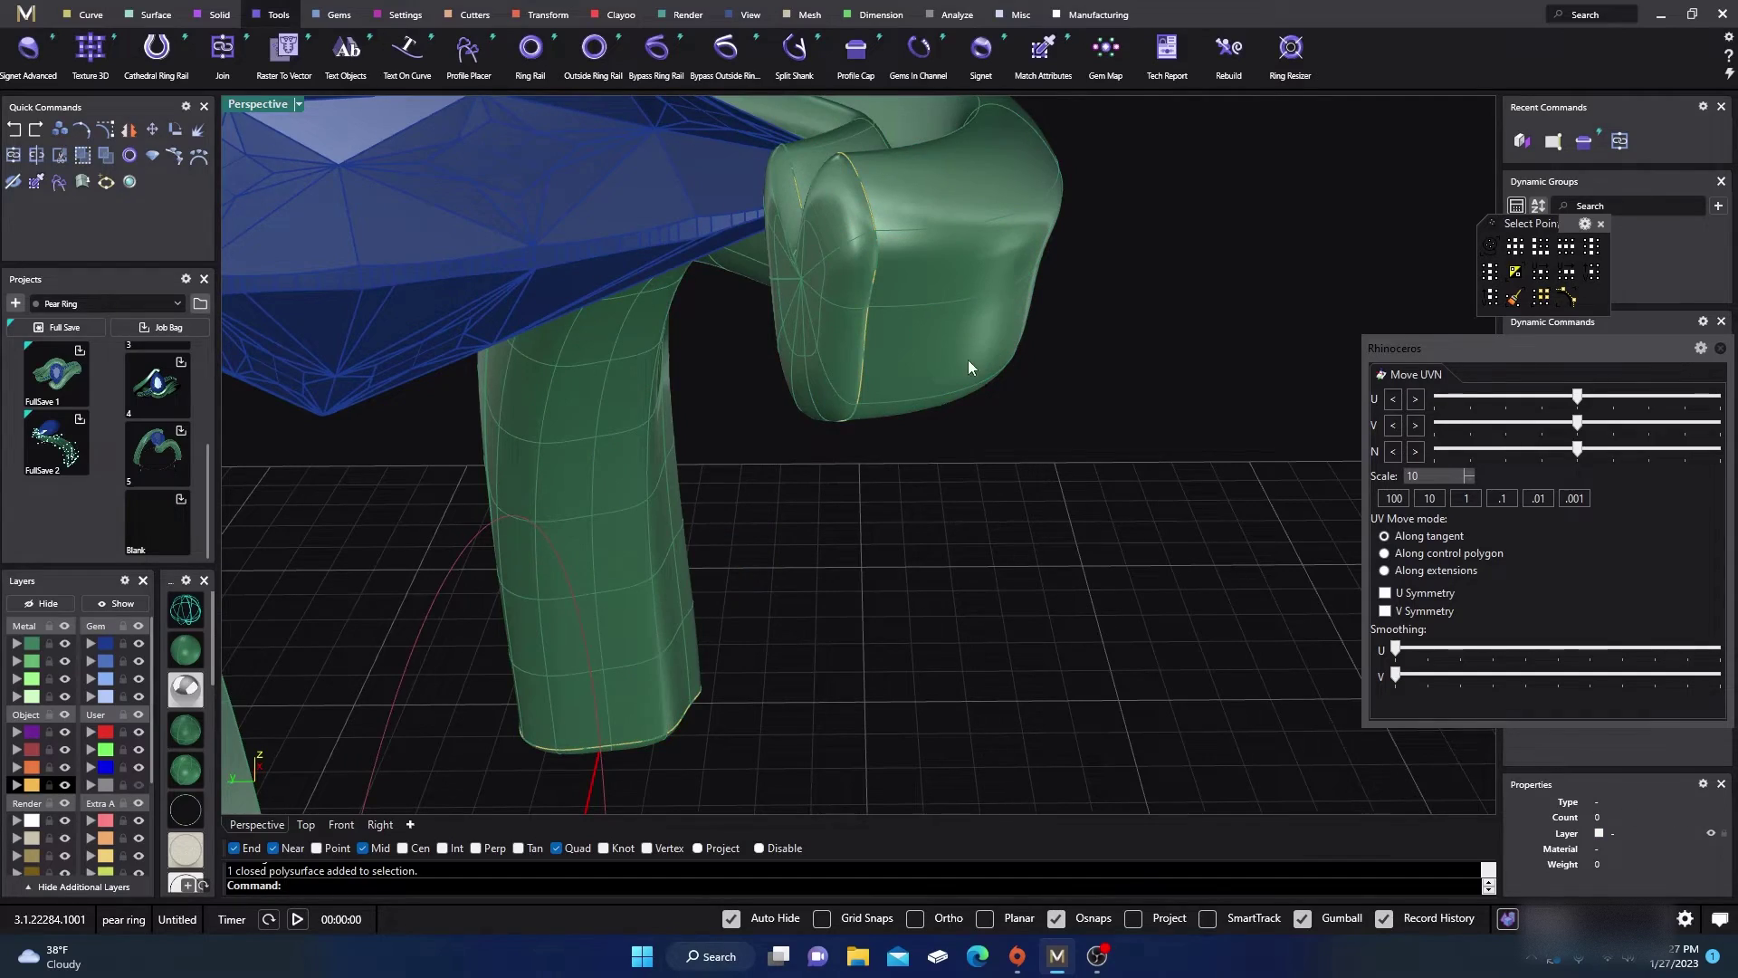
left_click(1002, 365)
right_click_drag(1246, 531, 928, 629)
scroll(1168, 595, "down", 4)
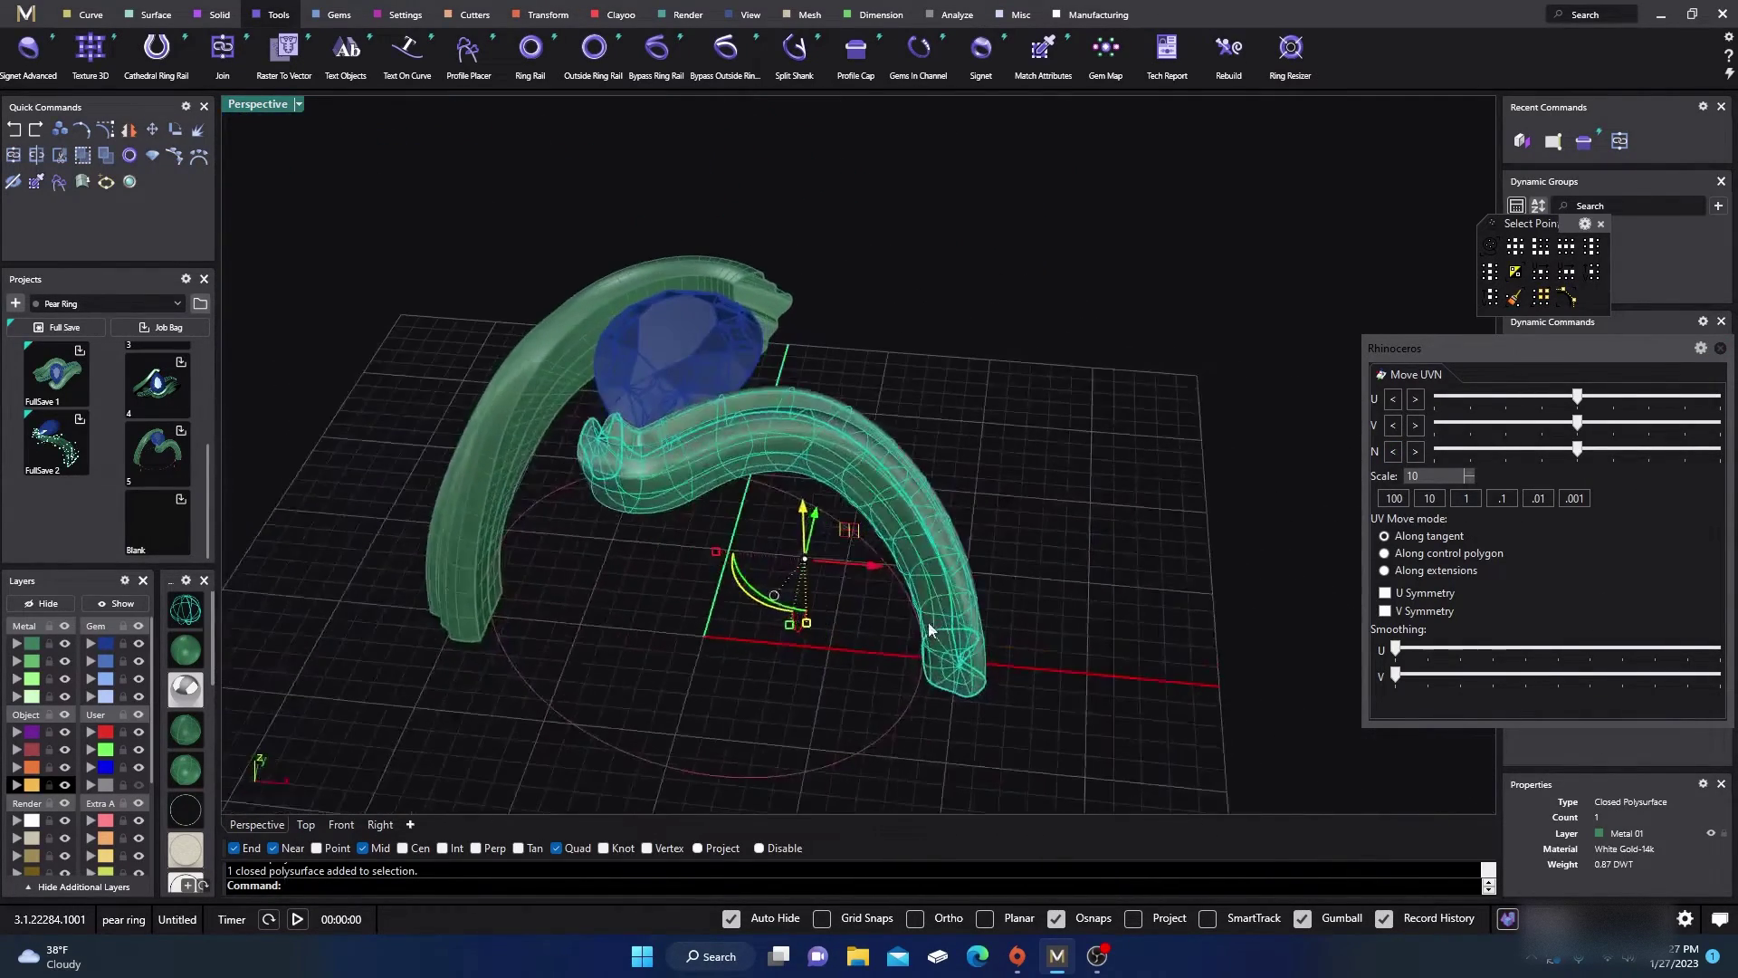
left_click(933, 383)
Step: Preview the capped band in the rendered metal display, return to the shaded display with isocurves and examine the ring from several angles
right_click_drag(934, 383, 662, 532)
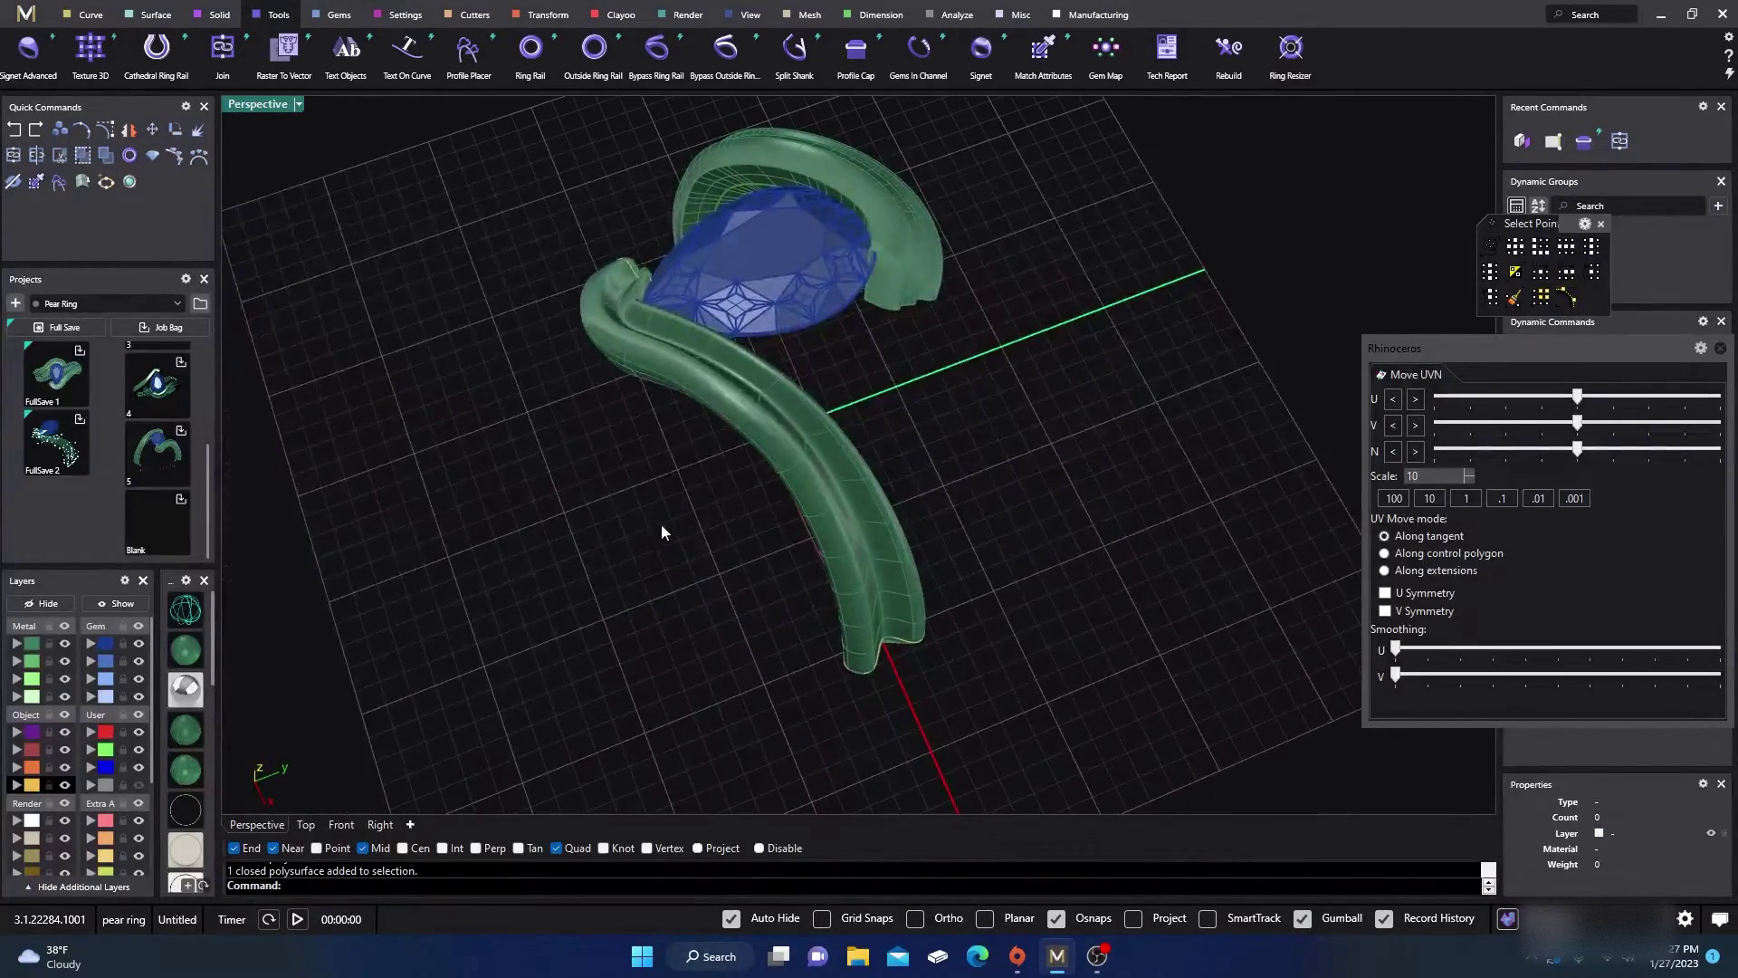
left_click(186, 690)
mouse_move(497, 613)
right_mouse_down()
mouse_move(562, 652)
mouse_move(534, 587)
right_mouse_up()
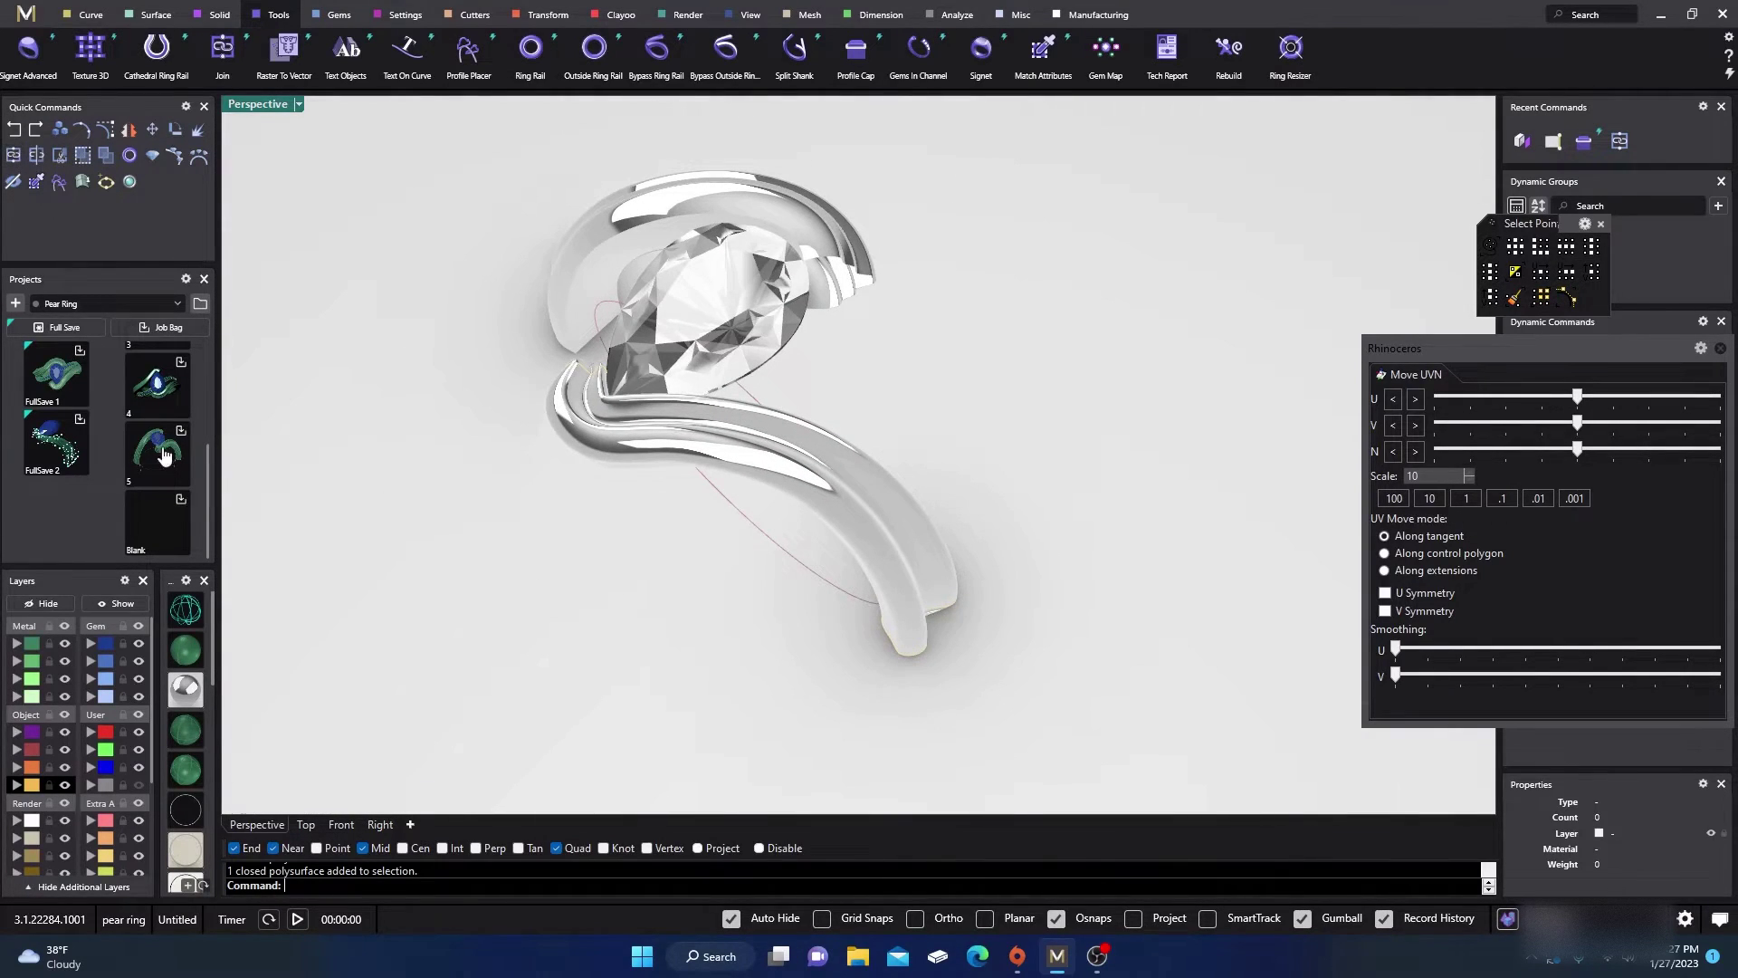
left_click(185, 650)
mouse_move(628, 649)
right_mouse_down()
mouse_move(621, 574)
mouse_move(661, 548)
mouse_move(741, 561)
mouse_move(684, 533)
mouse_move(769, 613)
mouse_move(780, 659)
right_mouse_up()
scroll(679, 543, "down", 4)
scroll(780, 659, "up", 4)
scroll(765, 621, "up", 3)
scroll(764, 621, "down", 3)
right_click_drag(781, 639, 786, 652)
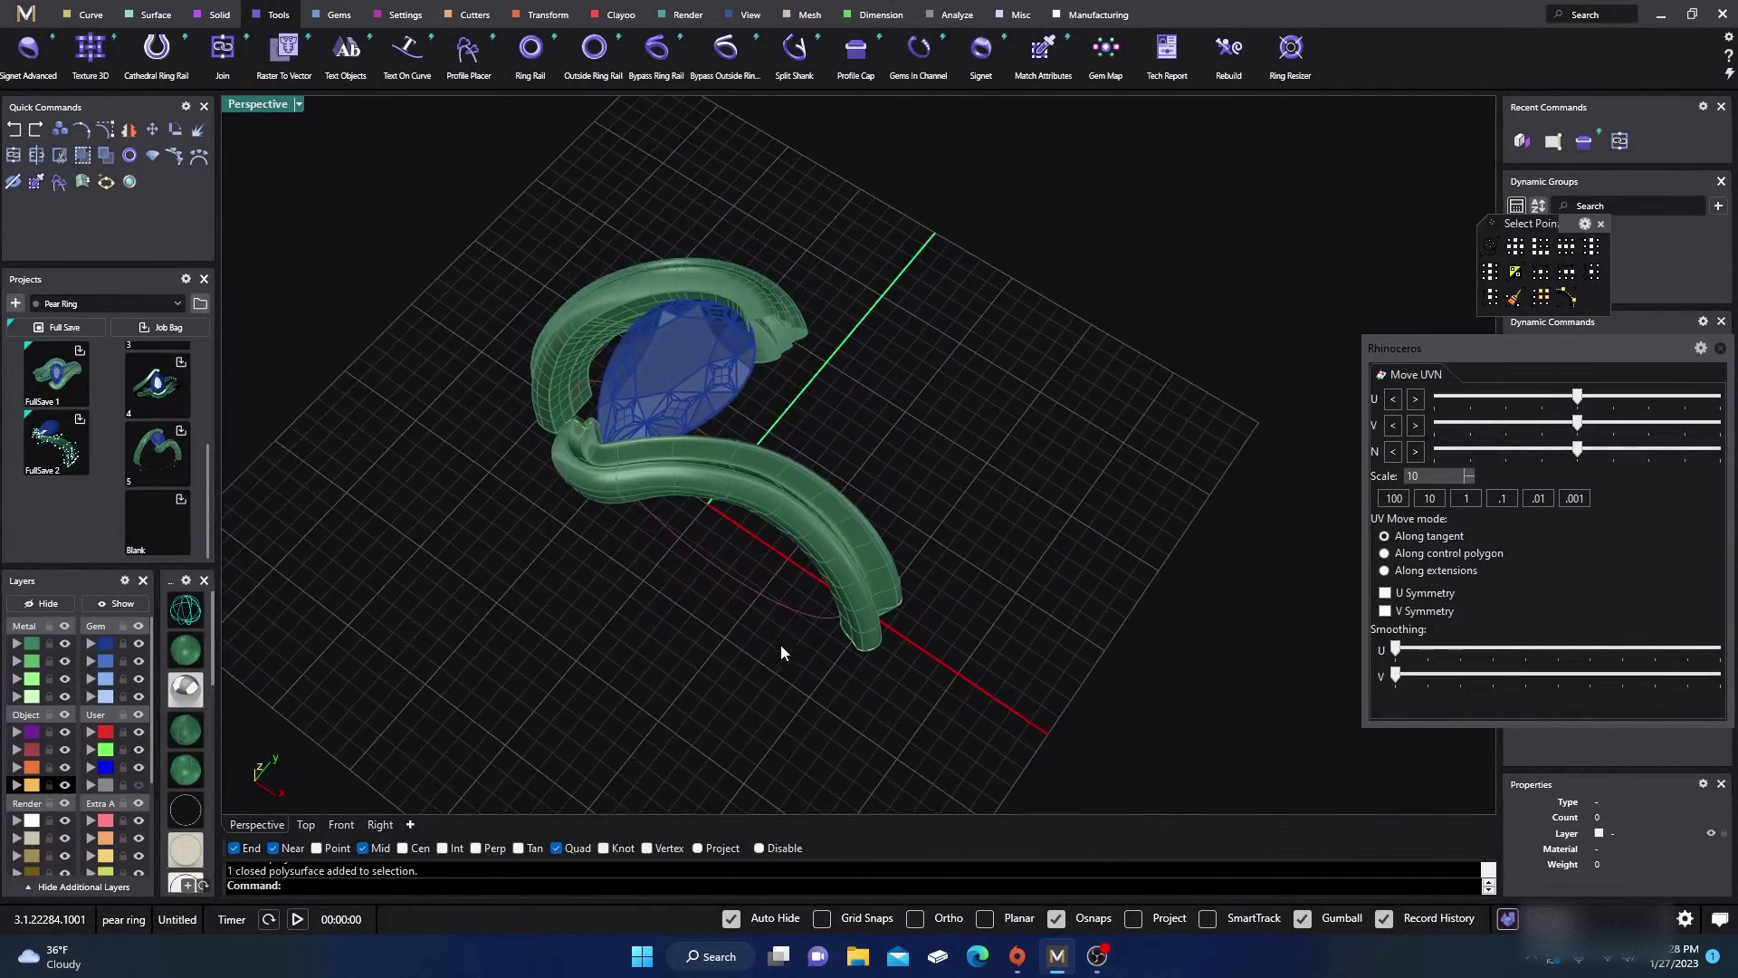
right_click_drag(725, 540, 660, 563)
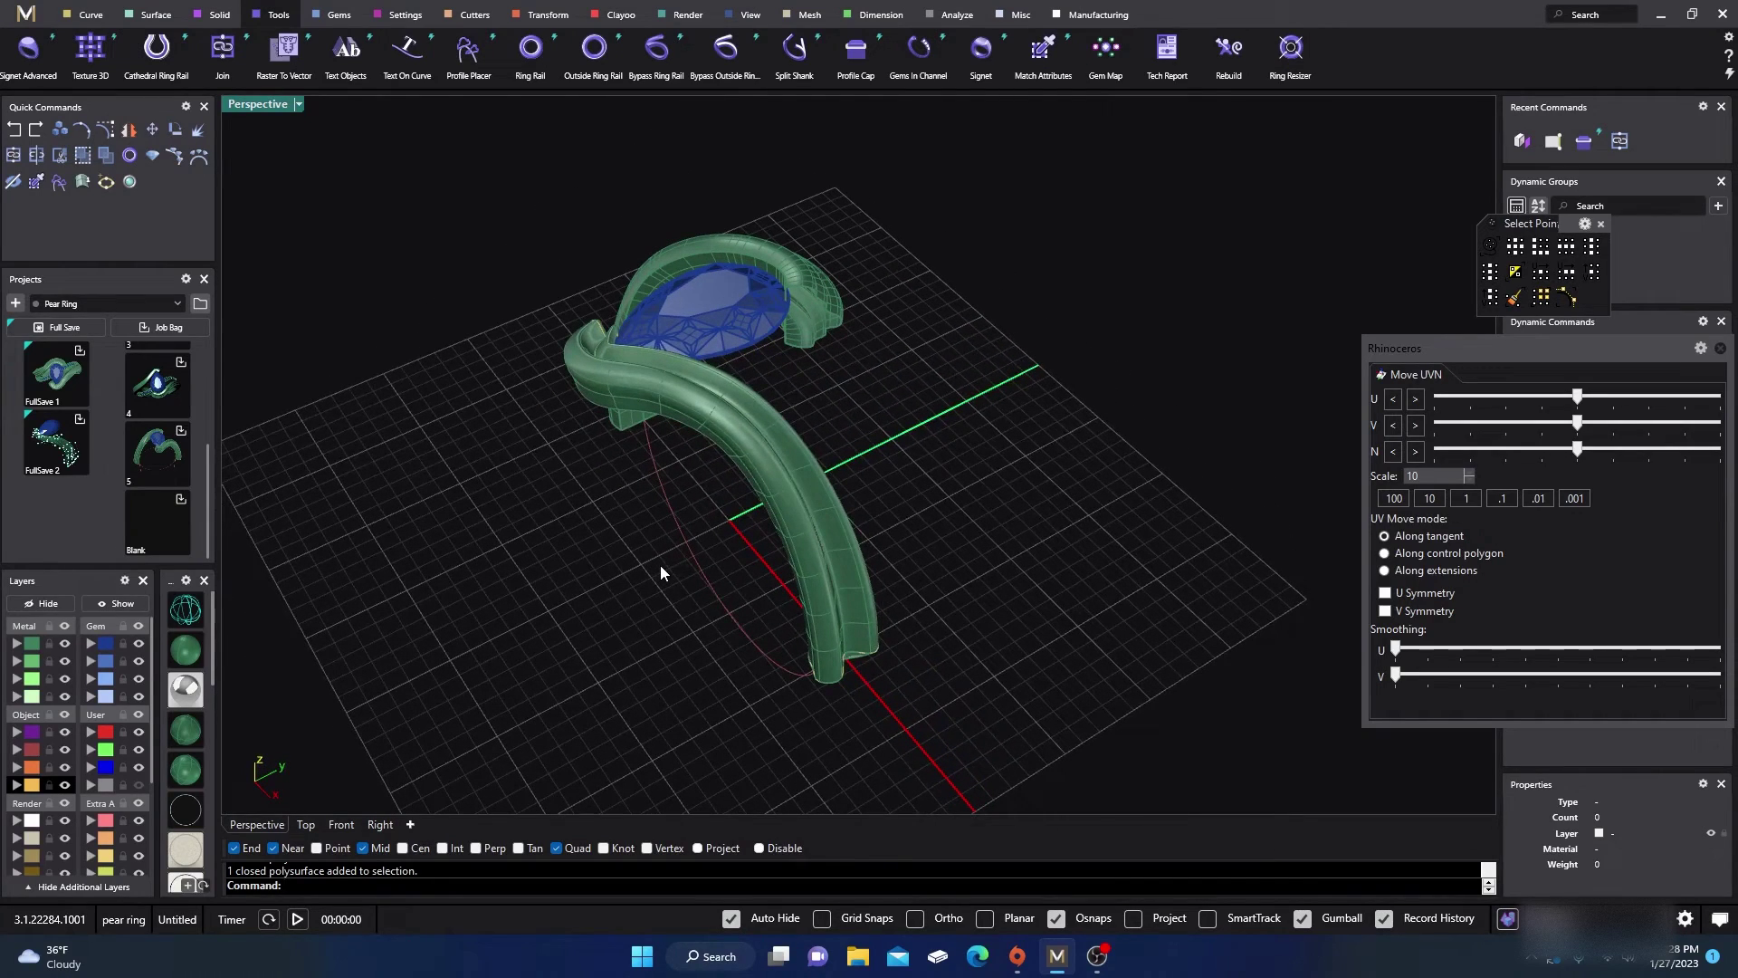